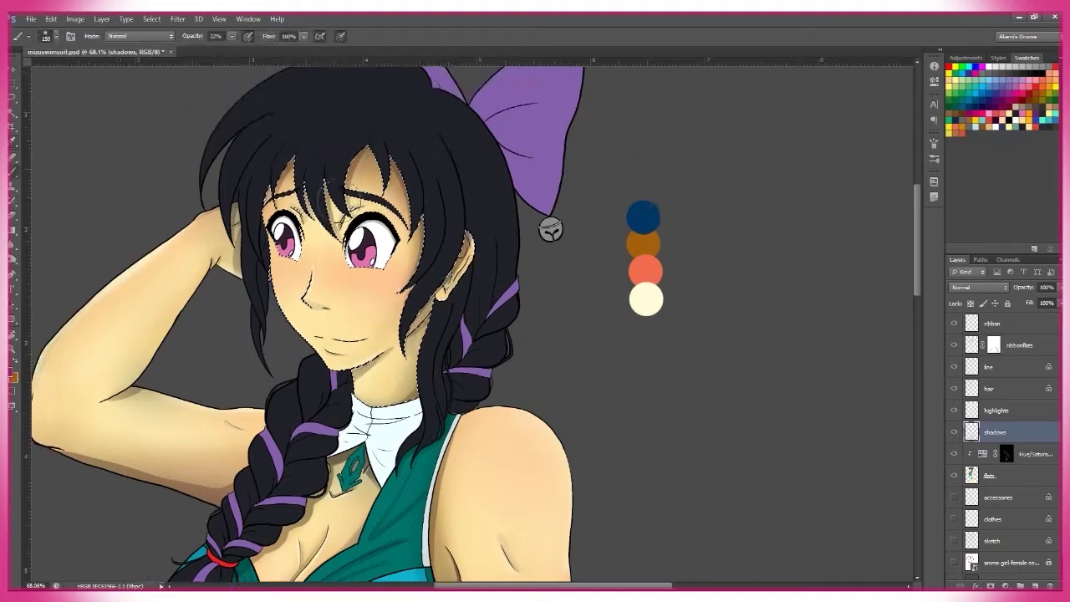
Step: Make the highlights layer active and sample a colour from the drawing
scroll(550, 230, down, 2)
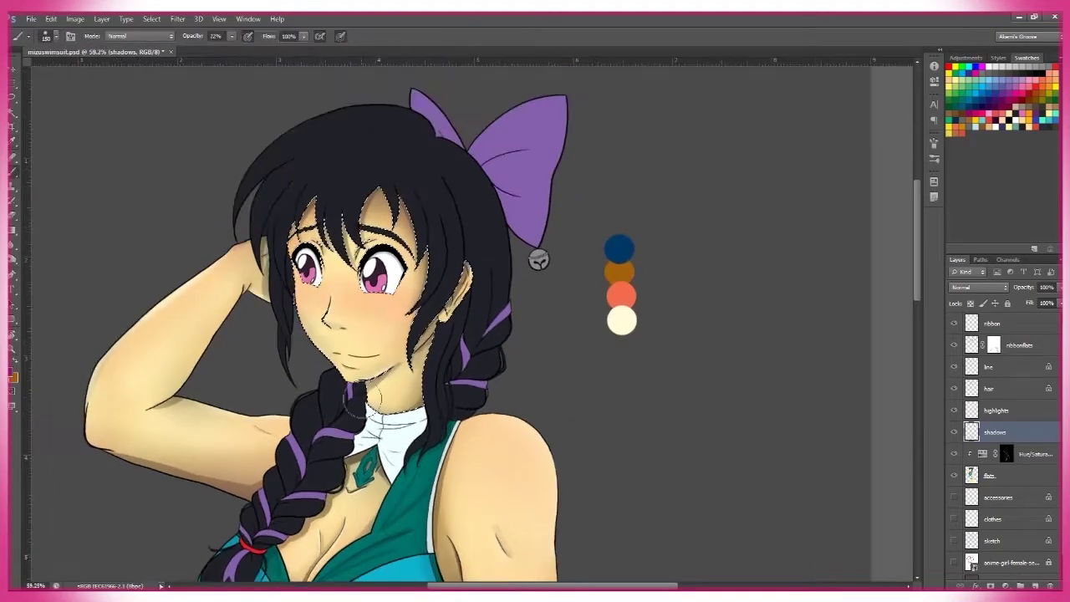
key(z)
scroll(330, 320, down, 2)
scroll(418, 250, up, 2)
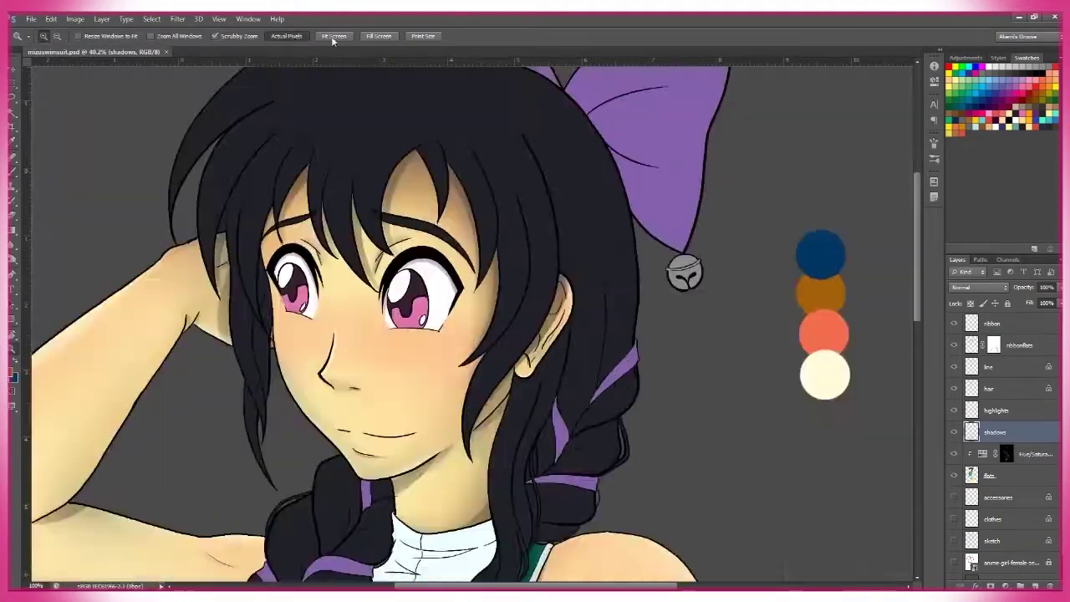
scroll(524, 180, down, 3)
key(i)
click(555, 172)
click(999, 369)
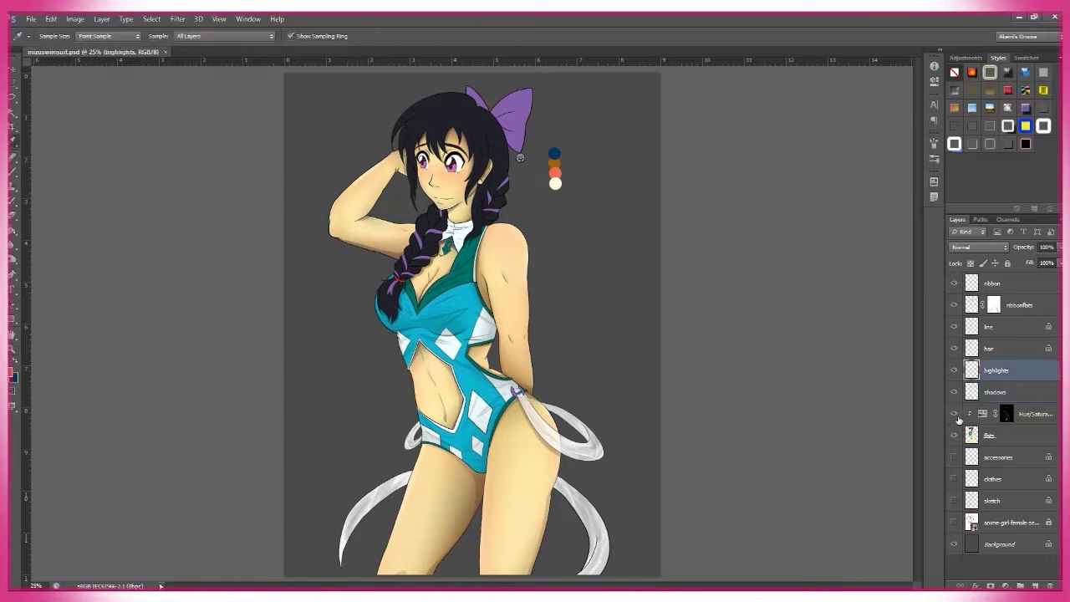
click(954, 435)
Step: Set up a soft round brush enlarged to 300 px
key(b)
scroll(577, 551, up, 2)
right_click(577, 552)
key(Escape)
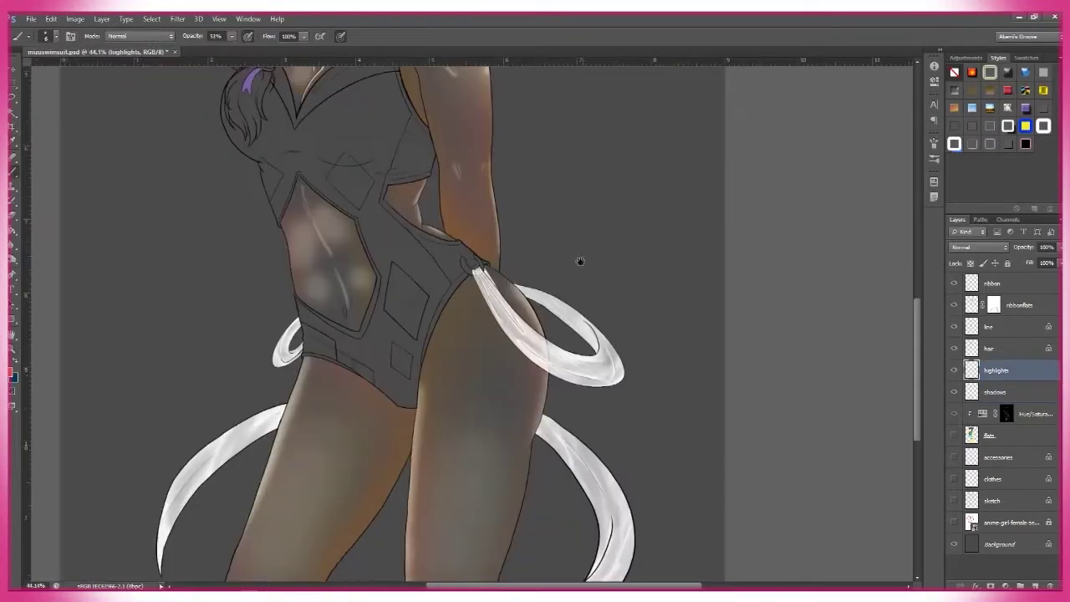
click(934, 158)
click(933, 158)
key(bracketright)
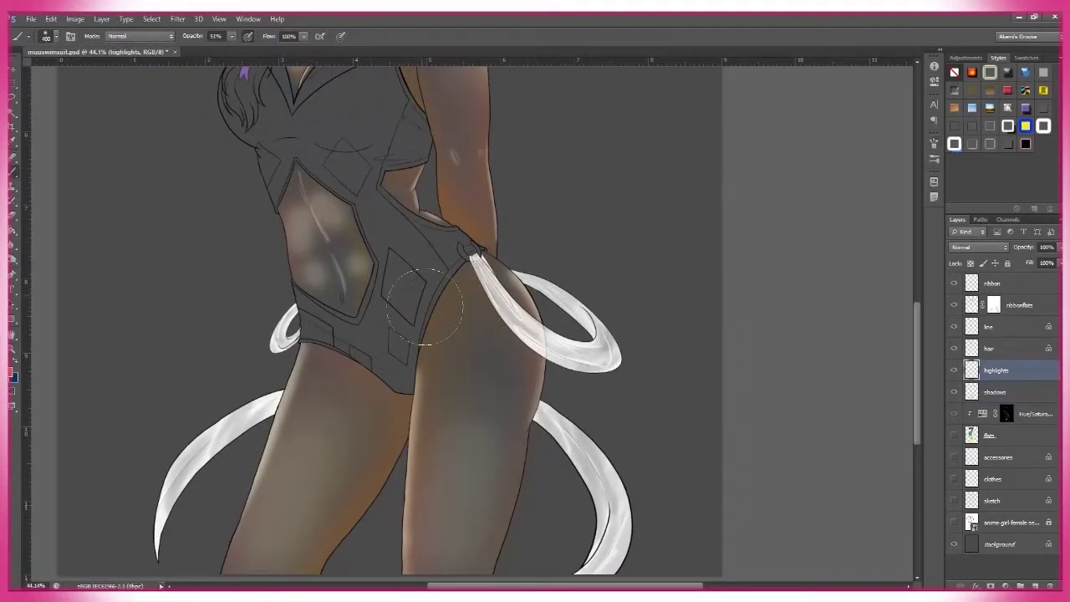
Step: Select the skin area on the flats layer with the Magic Wand
drag(954, 283, 954, 435)
click(991, 435)
key(w)
click(477, 418)
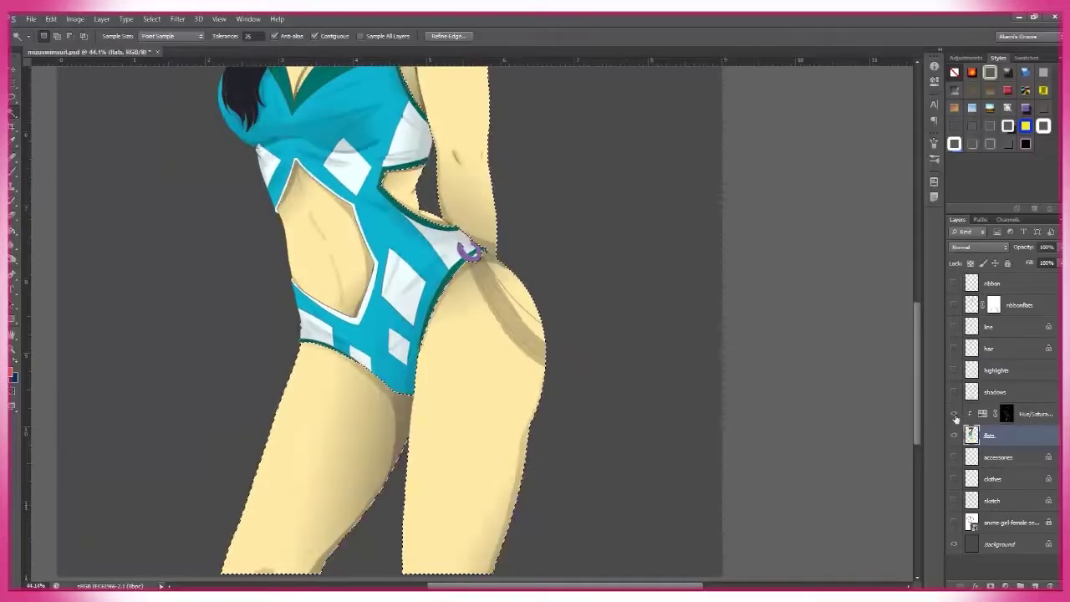
Step: Show the ribbon and line layers again and soft-shade the skin on the highlights layer
drag(954, 326, 953, 283)
drag(439, 219, 531, 415)
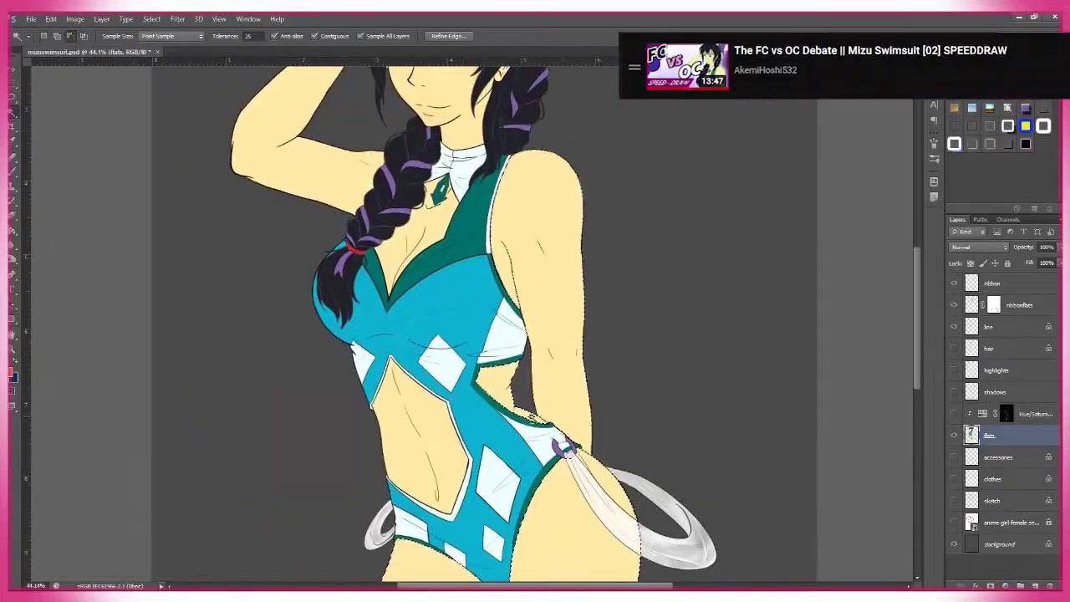
scroll(530, 416, down, 3)
click(994, 369)
key(z)
drag(712, 312, 636, 313)
click(953, 435)
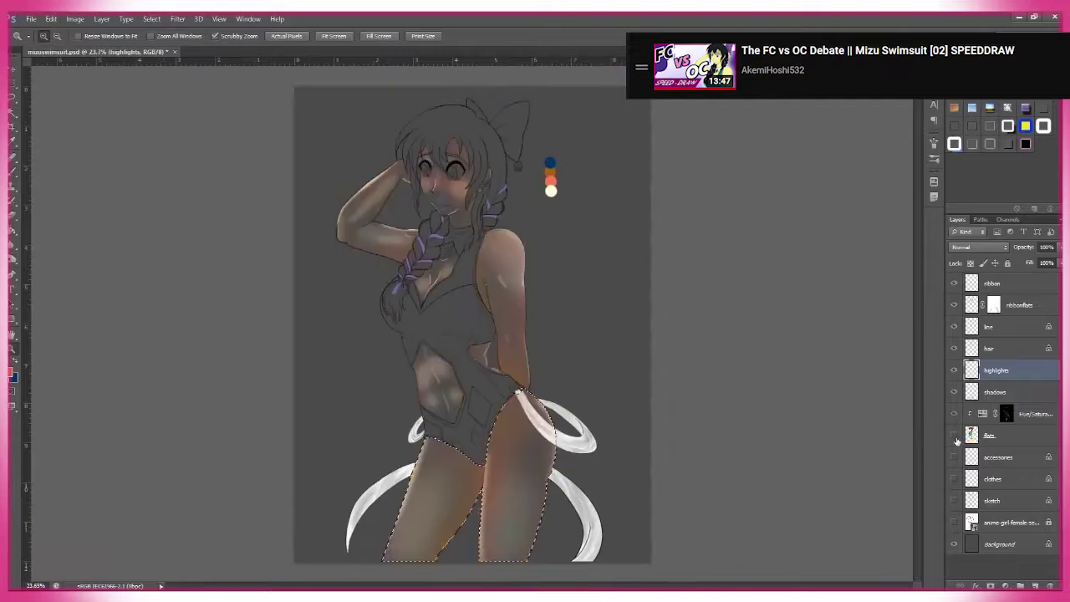
click(954, 436)
click(954, 436)
Step: Paint soft shadows over the skin and legs on the shadows layer
key(b)
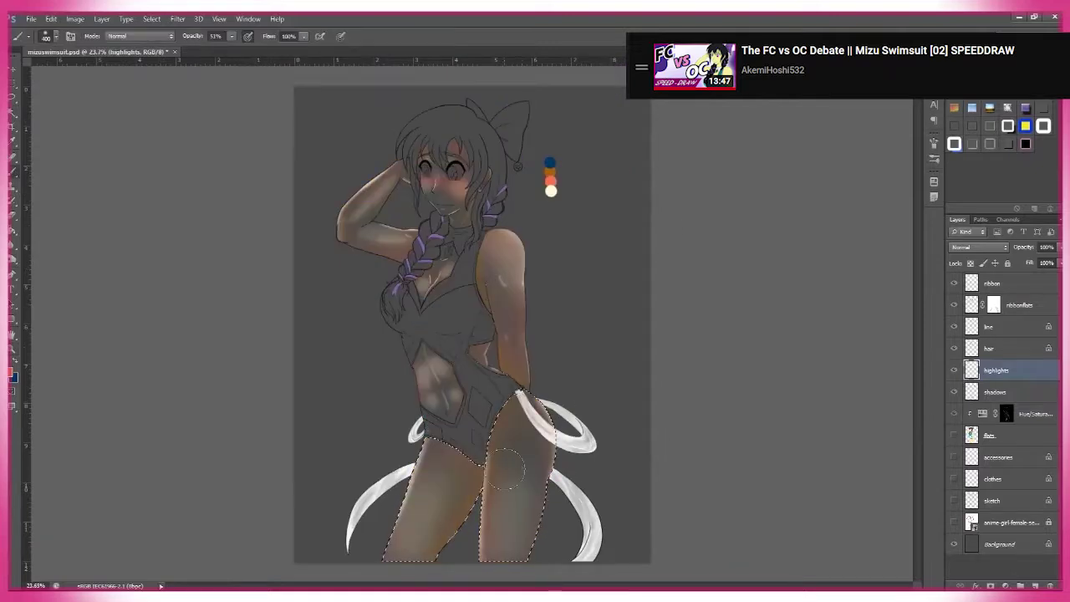
key(alt+bracketleft)
click(954, 436)
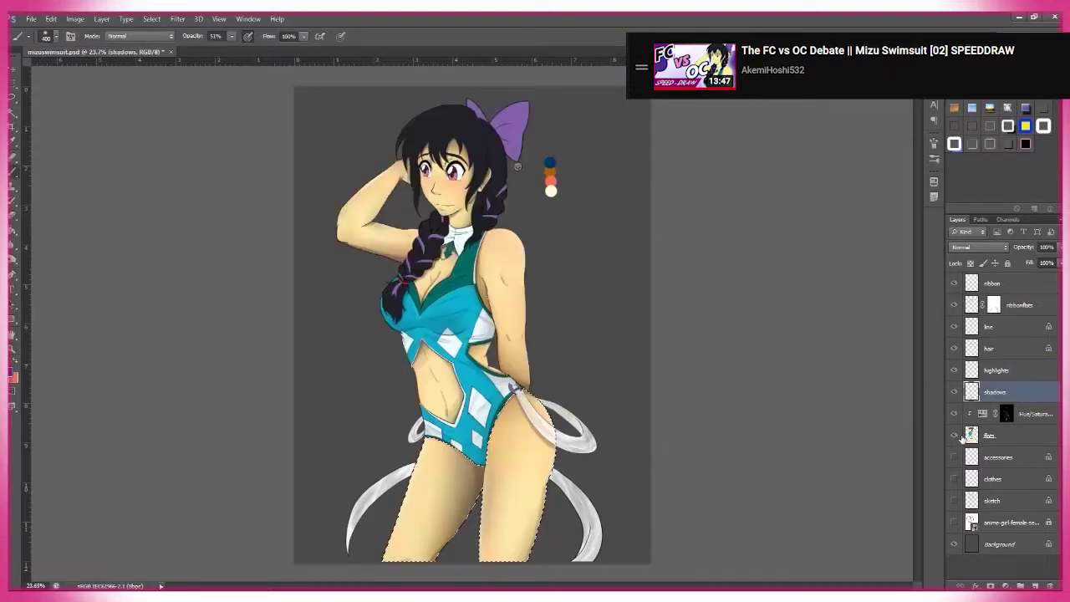
click(991, 435)
key(w)
drag(955, 371, 955, 392)
click(954, 435)
click(994, 391)
key(b)
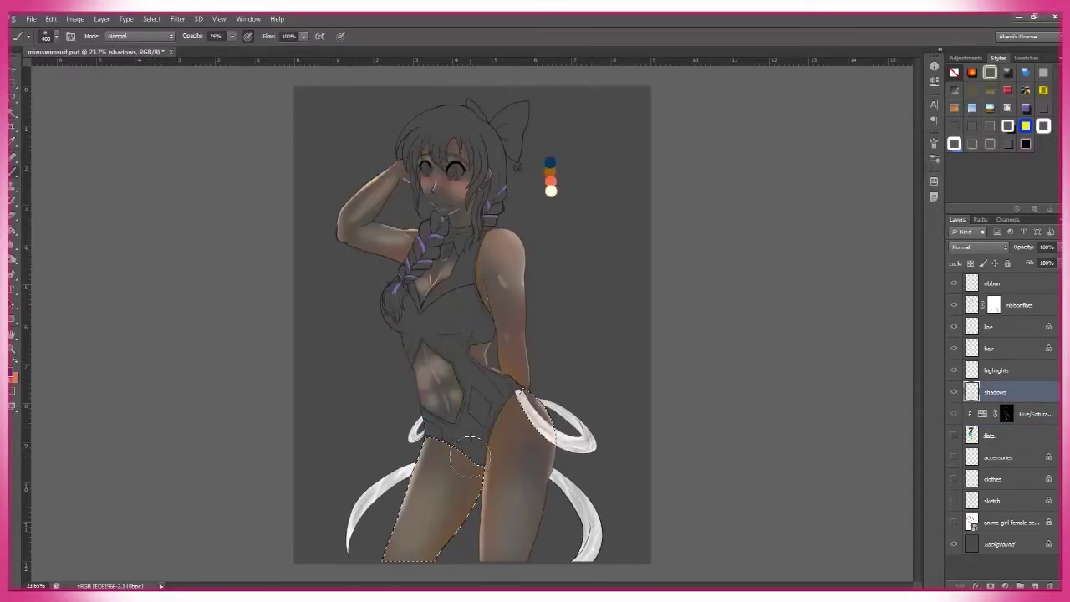
click(954, 435)
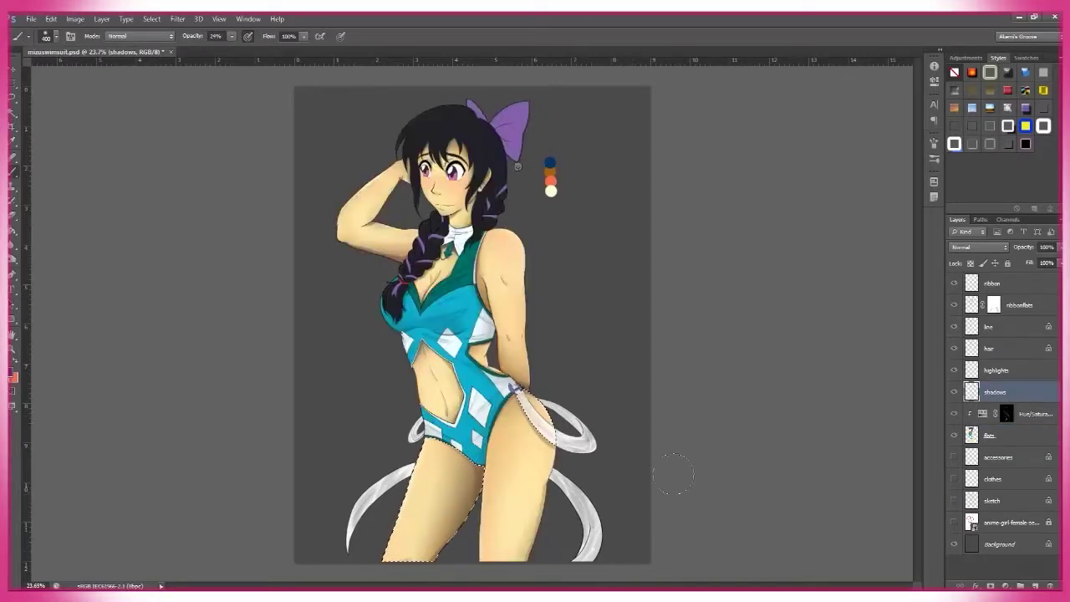
key(w)
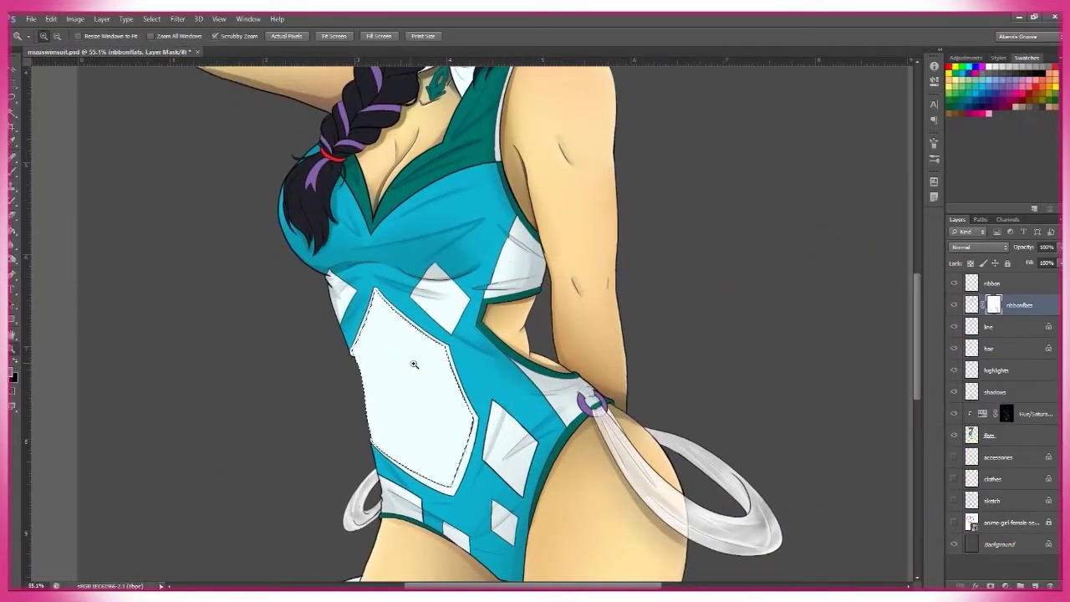
Step: Paint the white front panel out on the mask, fit the image on screen and save
key(b)
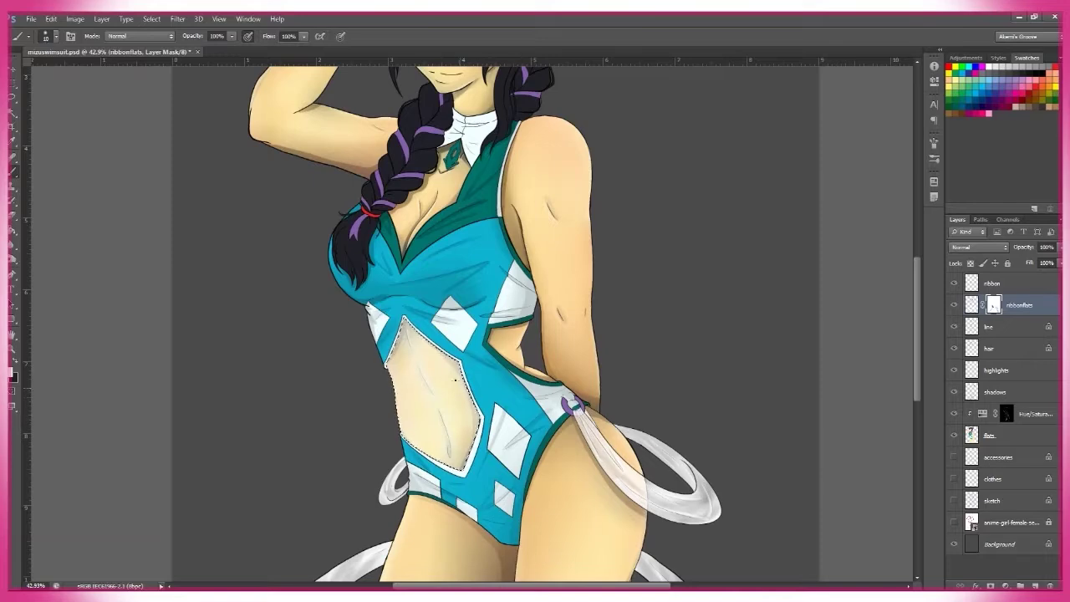
key(z)
key(ctrl+0)
key(ctrl+s)
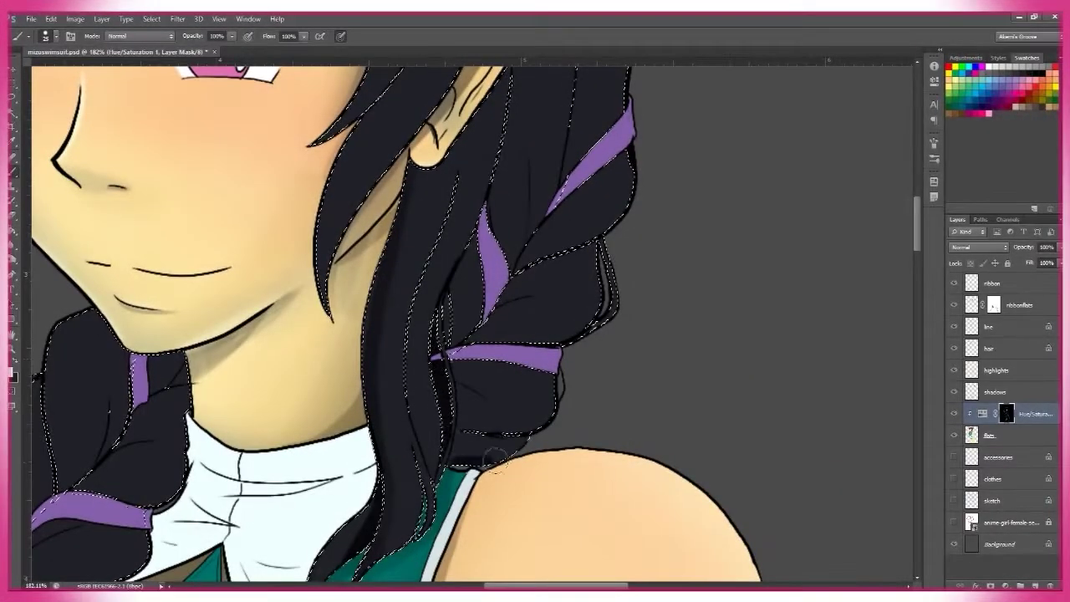
Step: Paint darker soft shading on the swimsuit beneath the ponytail, near the ear
scroll(496, 342, up, 3)
scroll(496, 342, right, 2)
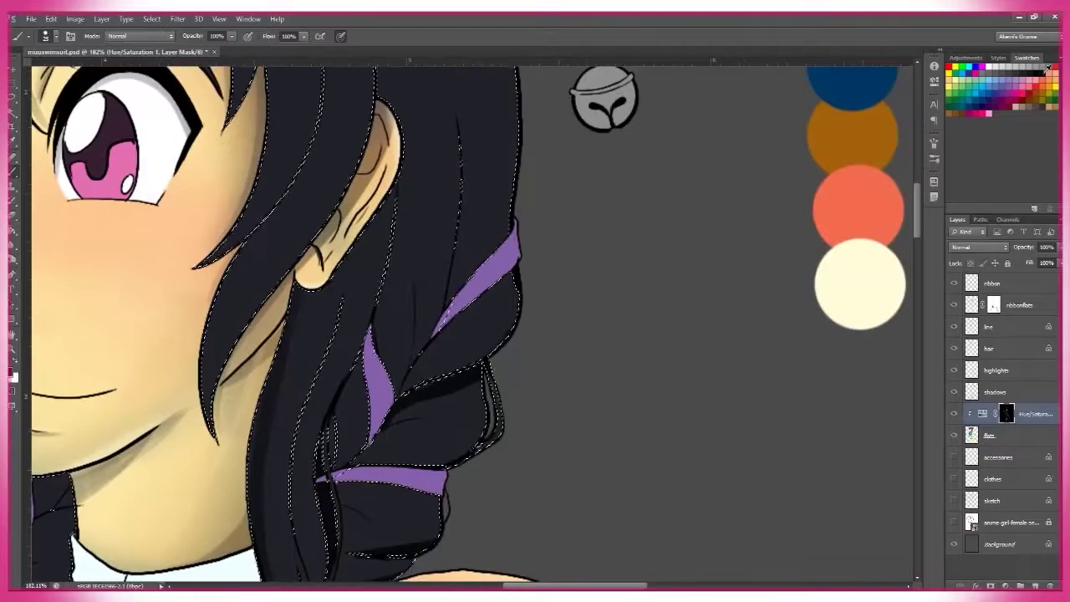
scroll(496, 342, up, 2)
scroll(496, 342, left, 2)
drag(501, 138, 511, 293)
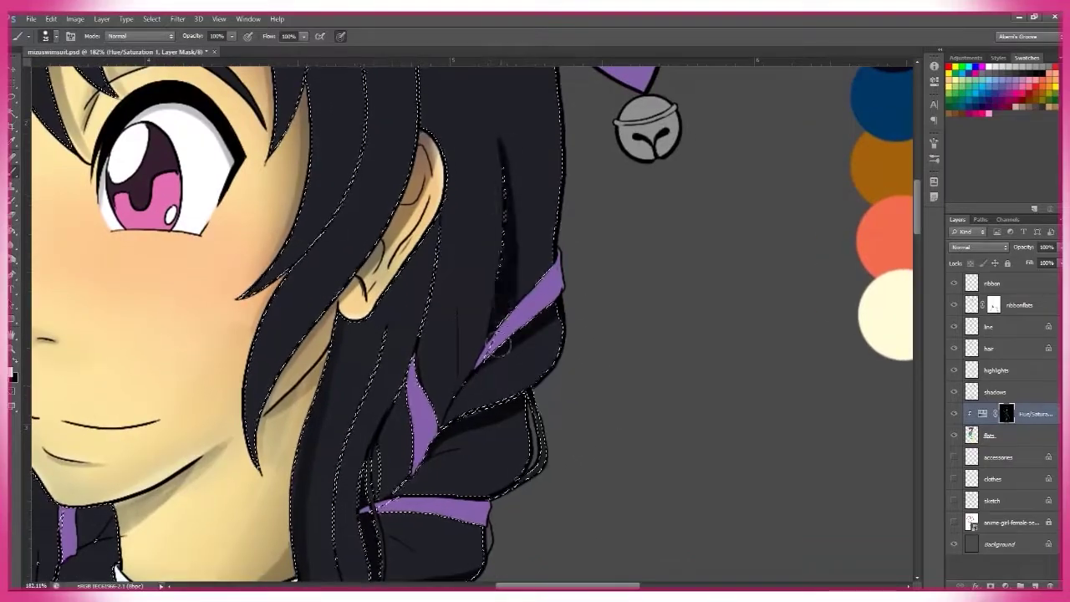
scroll(453, 324, down, 2)
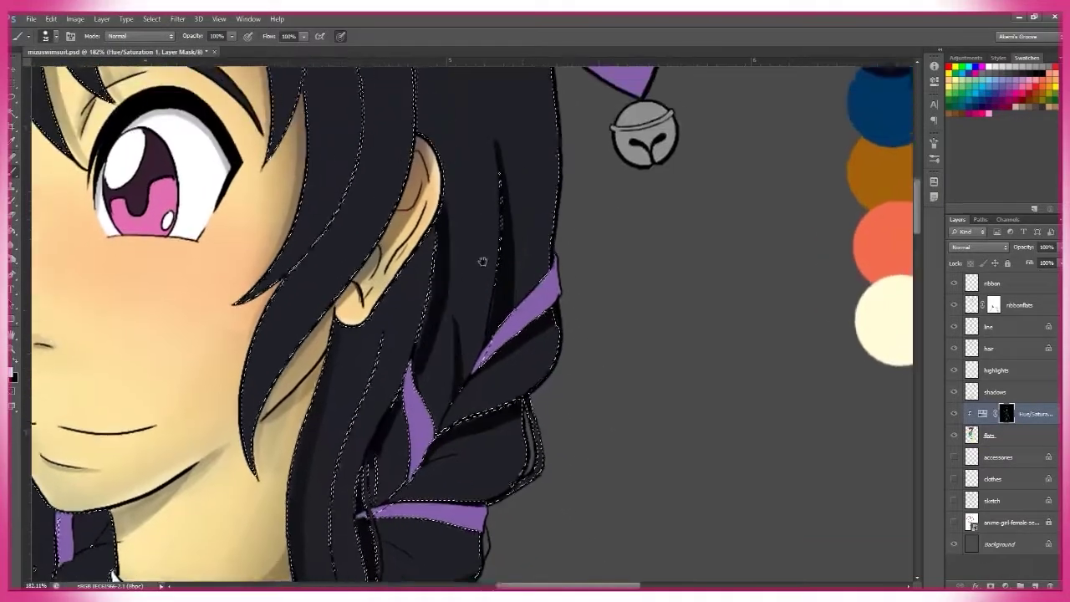
key(z)
drag(335, 360, 340, 359)
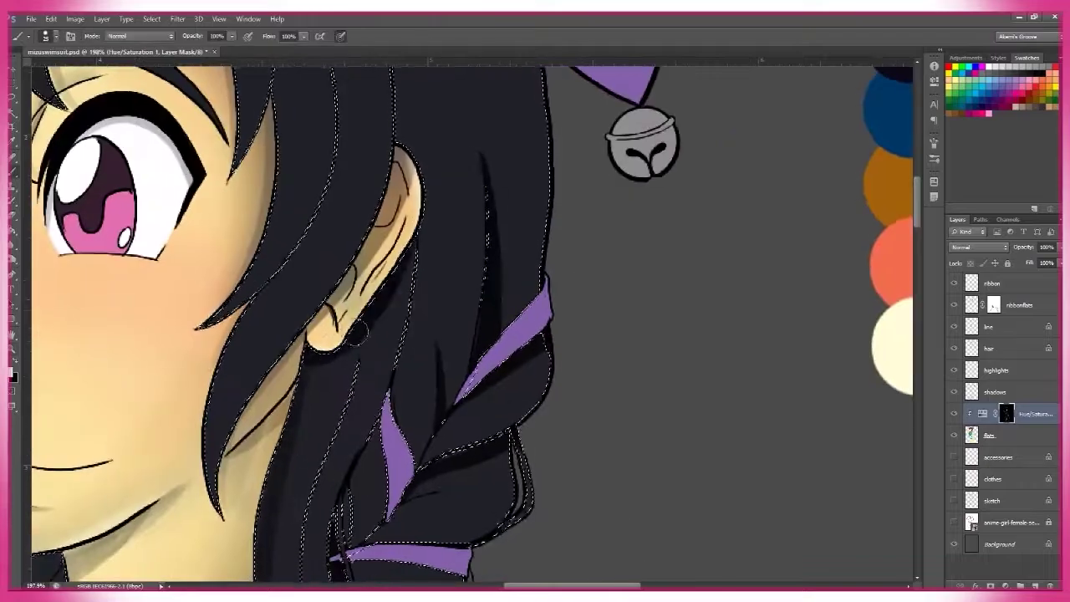
scroll(408, 299, down, 5)
scroll(403, 203, up, 5)
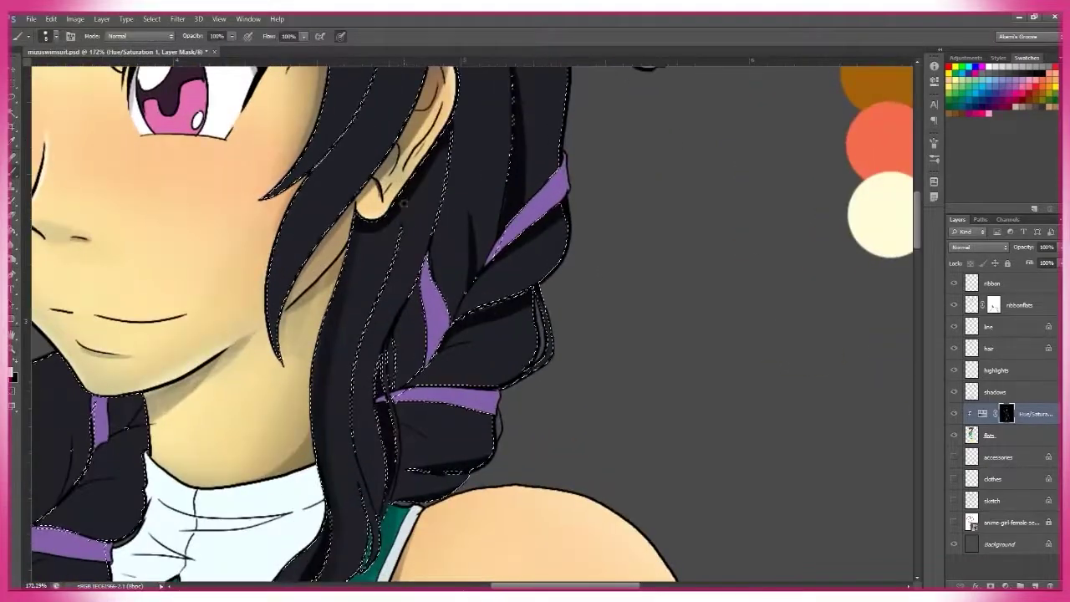
scroll(444, 460, up, 4)
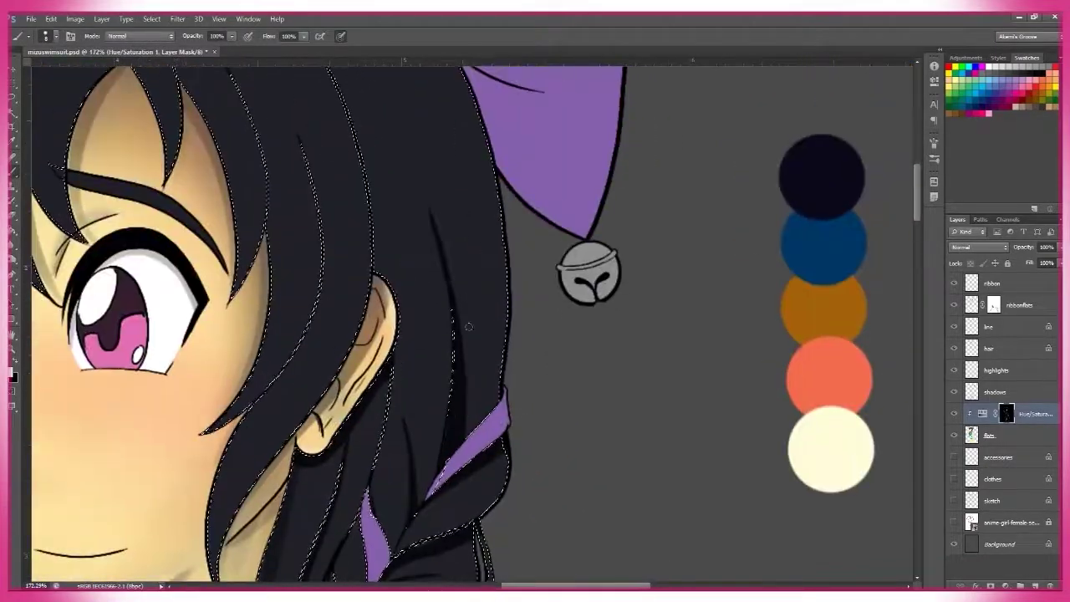
scroll(451, 334, down, 4)
scroll(456, 169, up, 5)
scroll(456, 170, down, 4)
Step: Paint darker shading along the swimsuit chest up to the neck and collar
key(z)
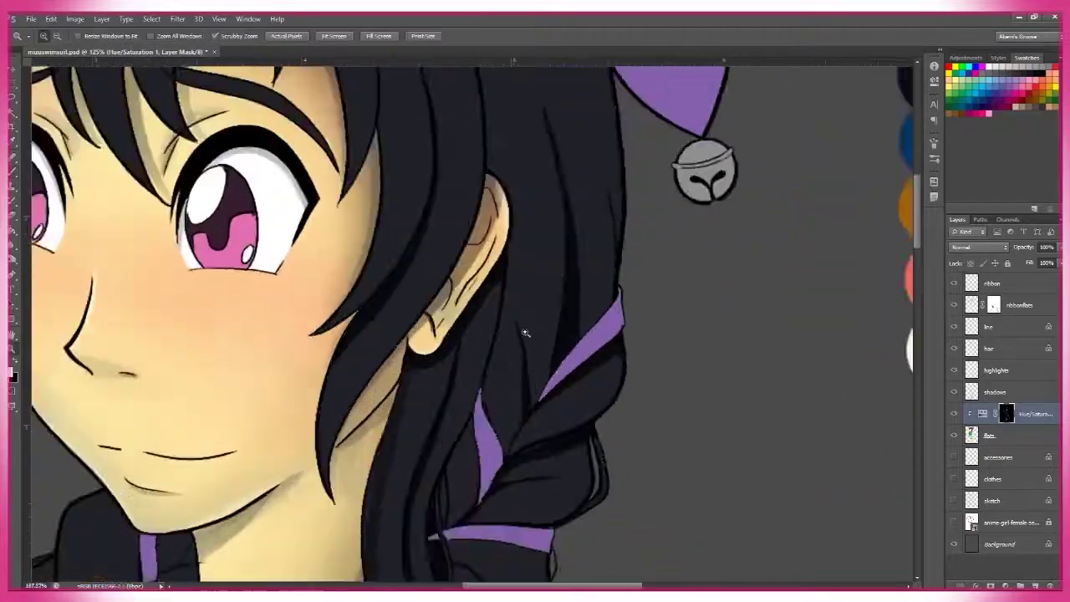
scroll(556, 292, up, 5)
scroll(554, 299, left, 3)
scroll(441, 306, down, 1)
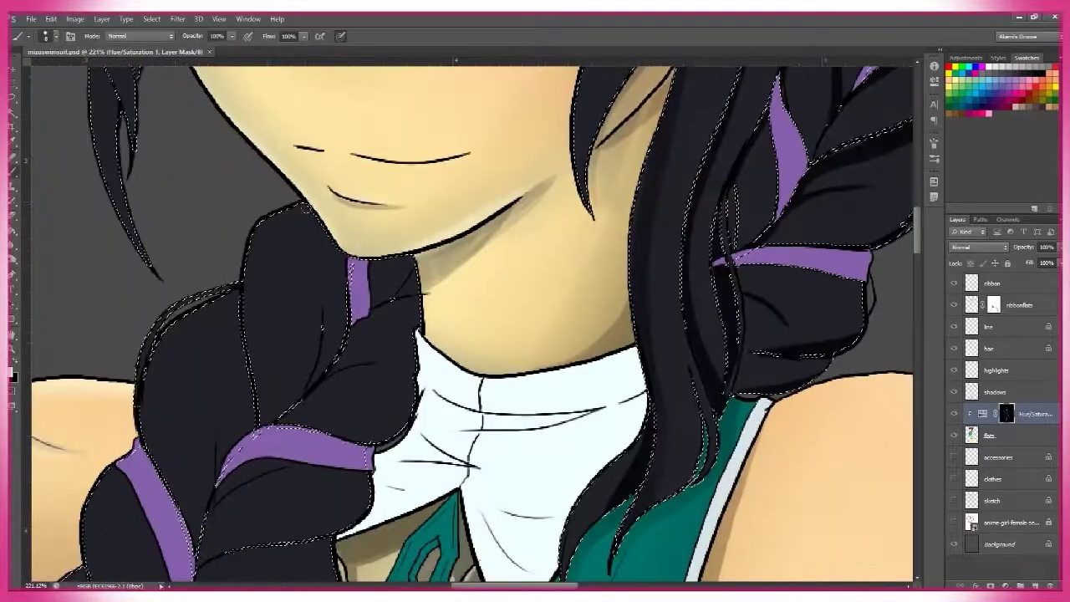
key(b)
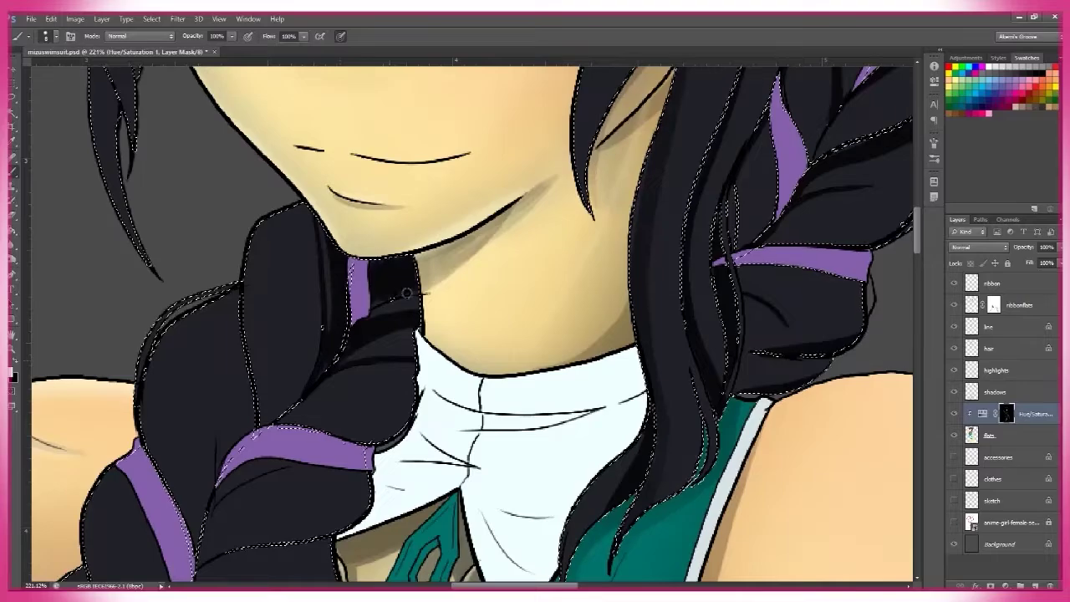
scroll(336, 365, down, 2)
scroll(336, 365, left, 1)
scroll(341, 223, down, 2)
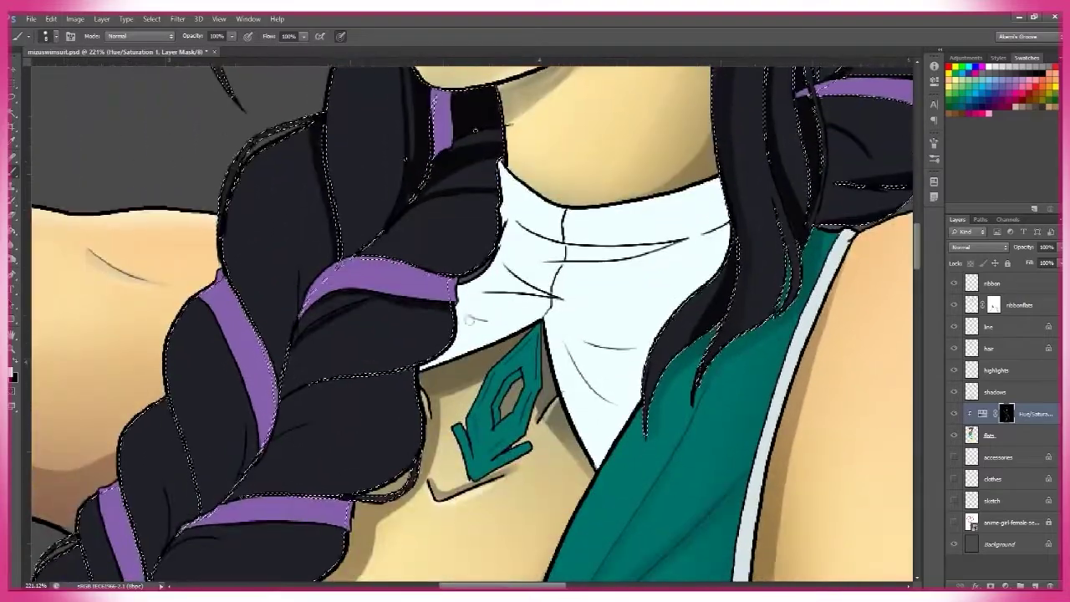
scroll(341, 223, left, 2)
scroll(341, 223, down, 1)
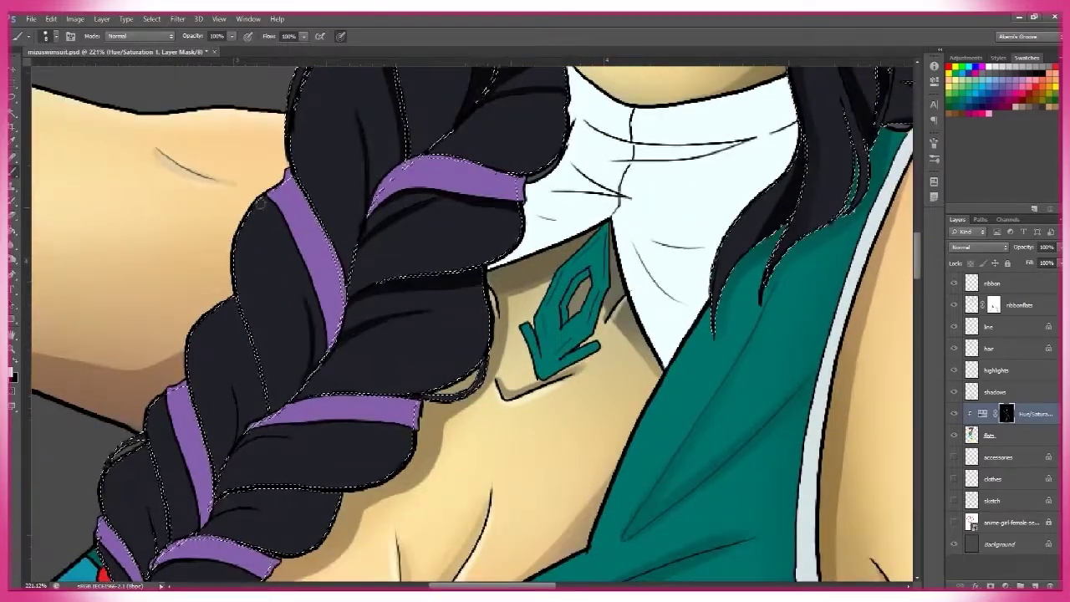
scroll(453, 239, down, 3)
scroll(453, 239, left, 2)
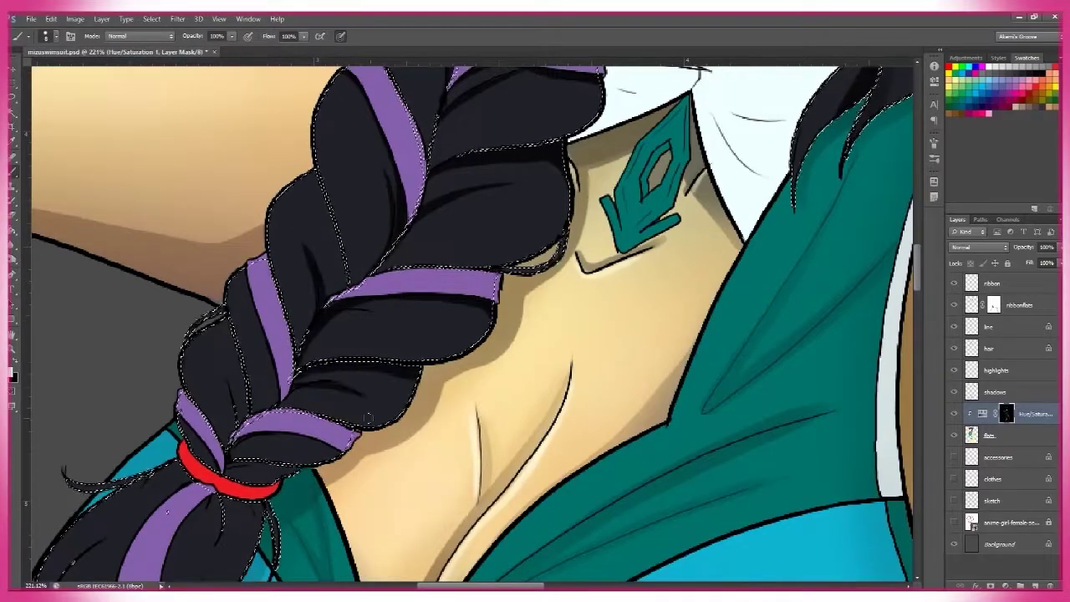
scroll(472, 324, down, 3)
scroll(473, 324, left, 2)
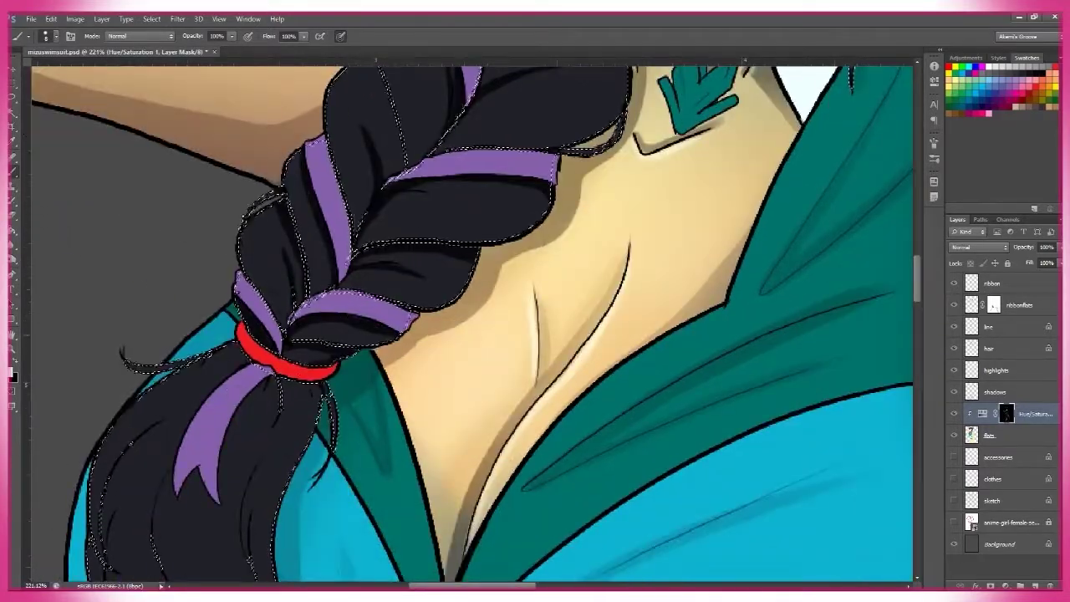
scroll(417, 289, up, 3)
scroll(549, 261, up, 3)
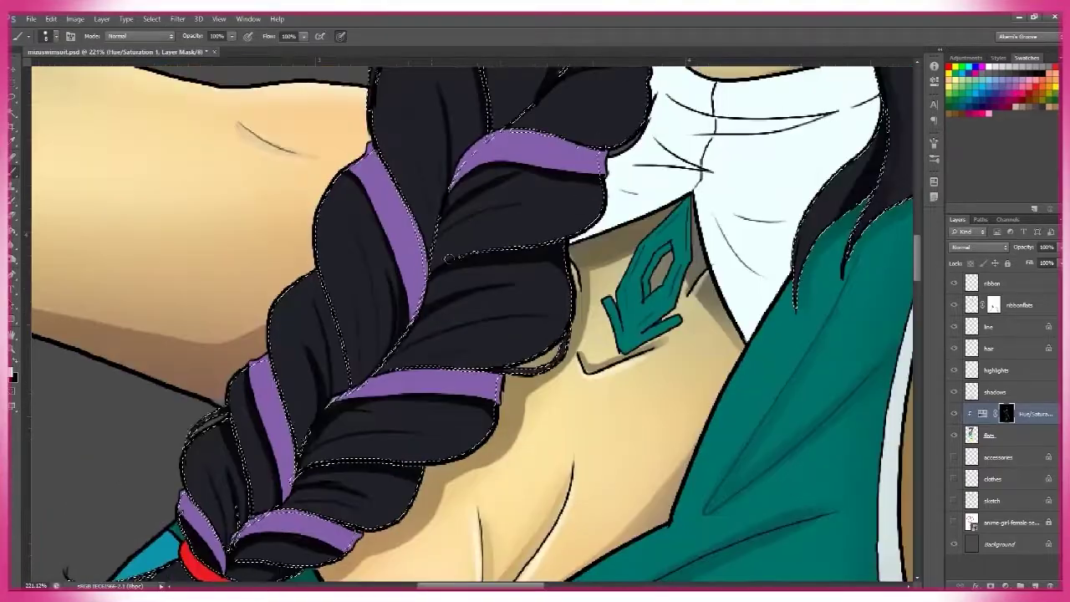
drag(585, 261, 549, 261)
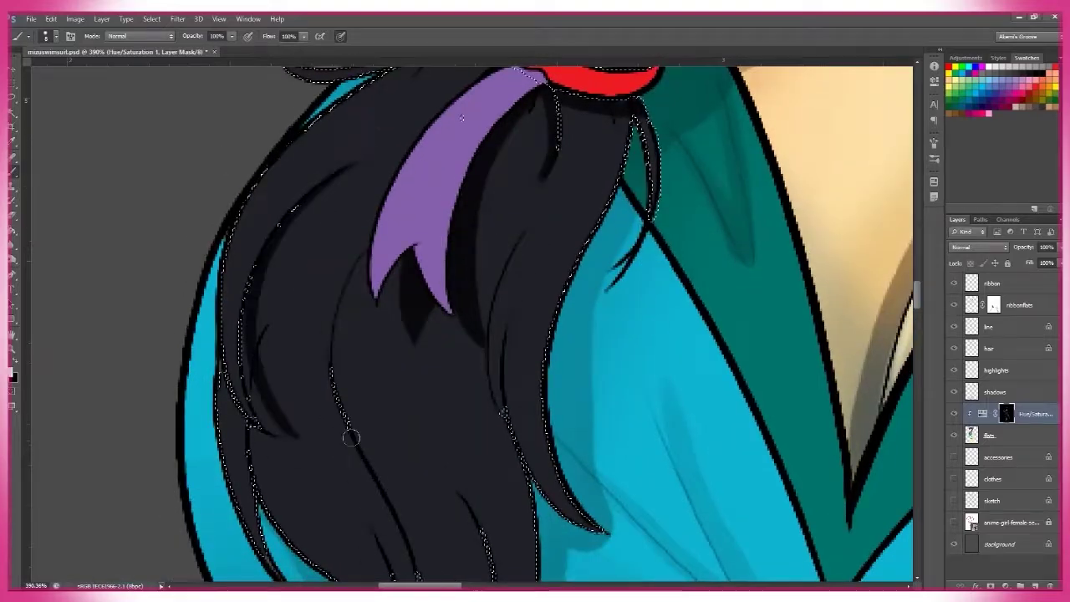
Step: Shade the left hair strands on the mask with a 50px, 39% opacity brush
scroll(350, 437, down, 3)
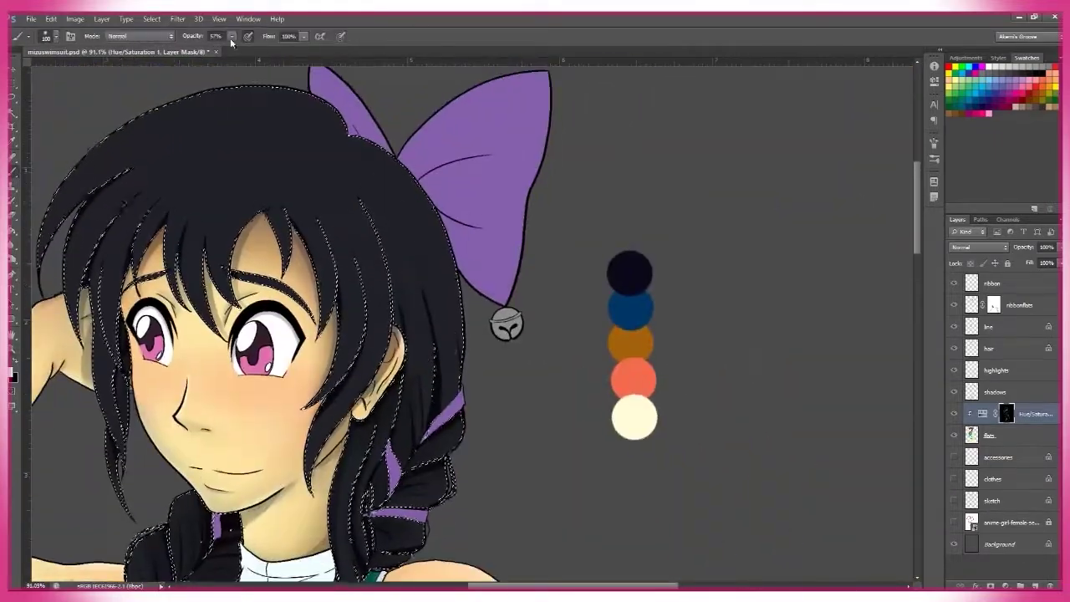
mouse_move(100, 275)
mouse_down()
mouse_move(117, 401)
mouse_move(98, 344)
mouse_up()
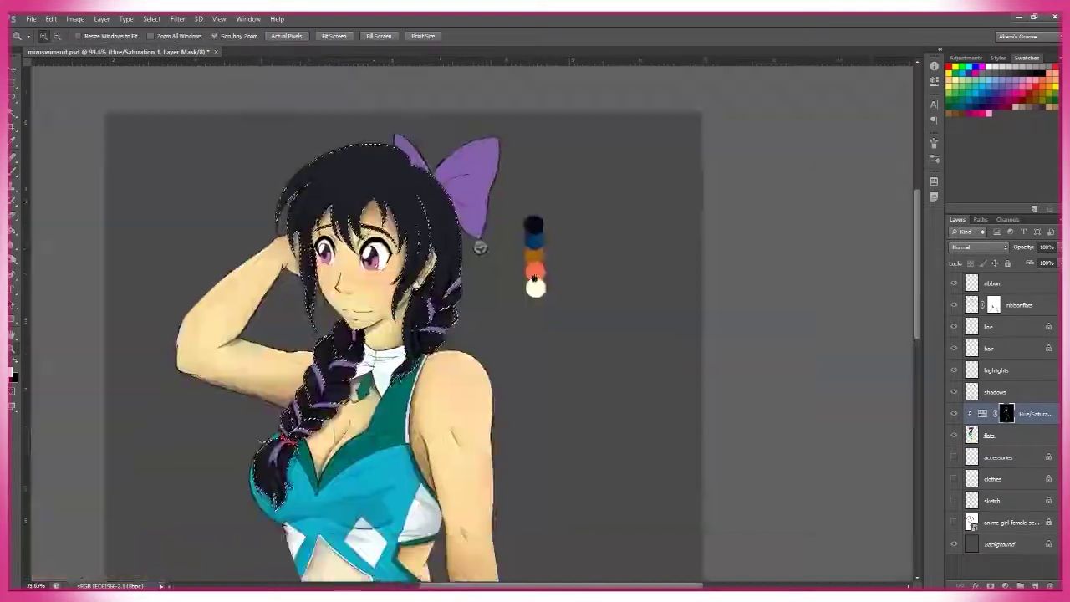
drag(534, 167, 602, 163)
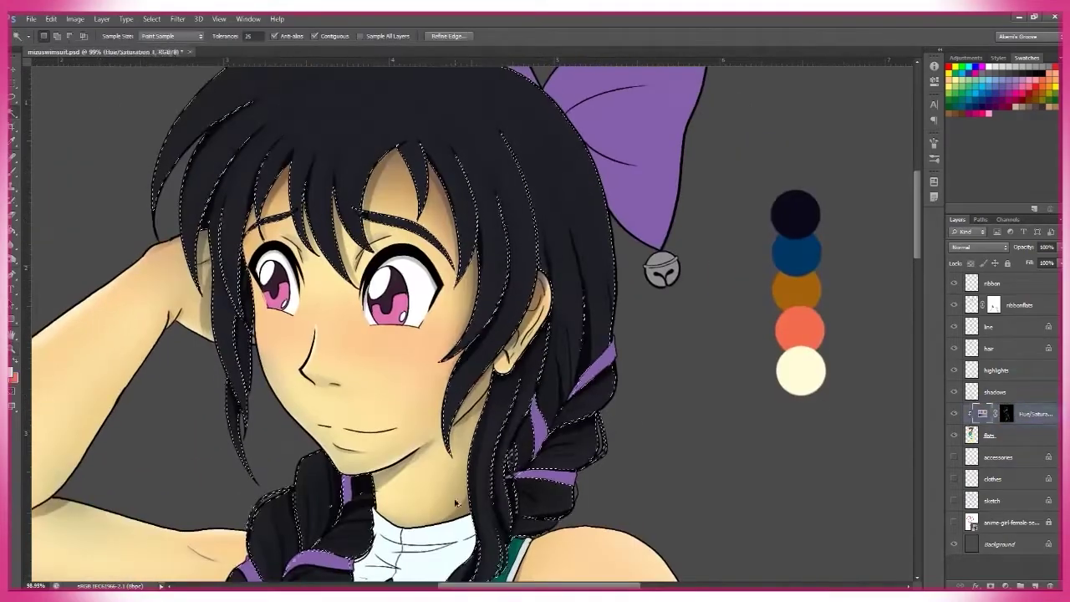
Step: Switch between Brush and Gradient tools and toggle the selection outline over the hair
key(b)
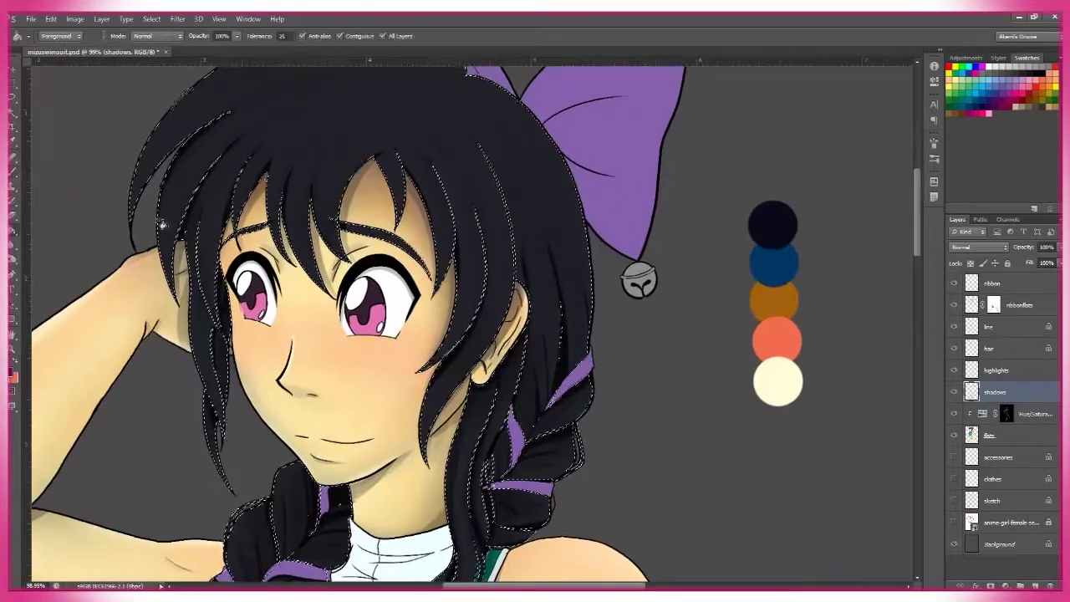
key(g)
scroll(410, 505, down, 5)
scroll(410, 505, down, 3)
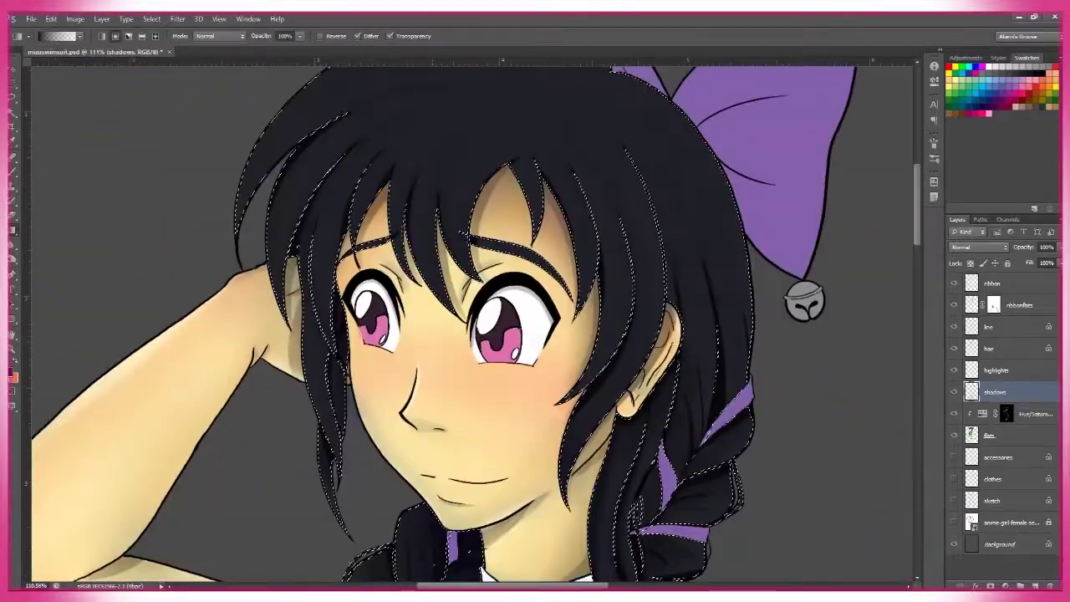
scroll(710, 353, down, 3)
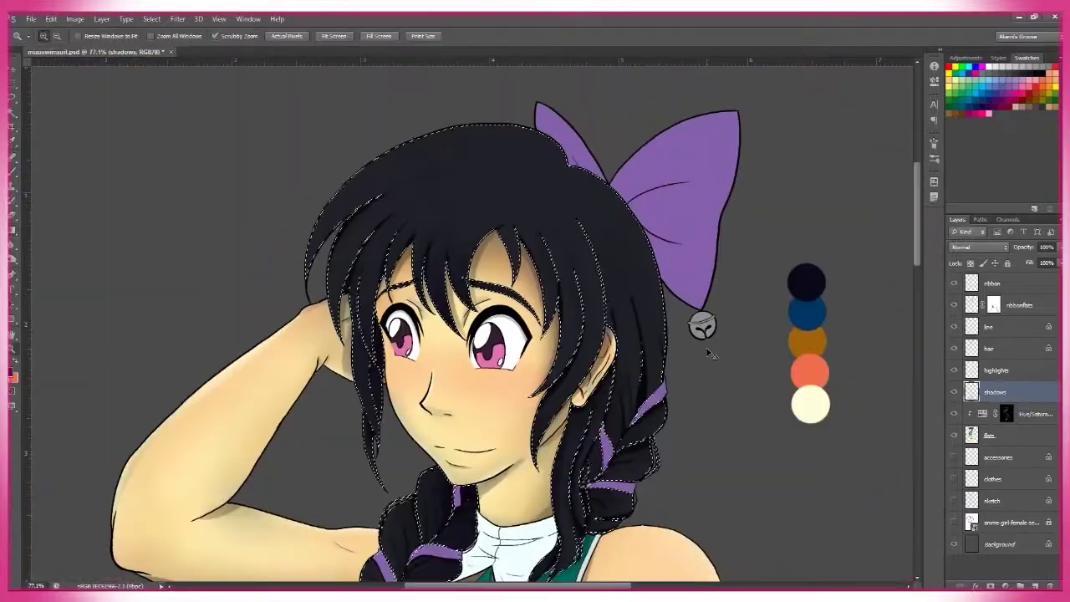
key(g)
key(ctrl+h)
scroll(643, 354, down, 2)
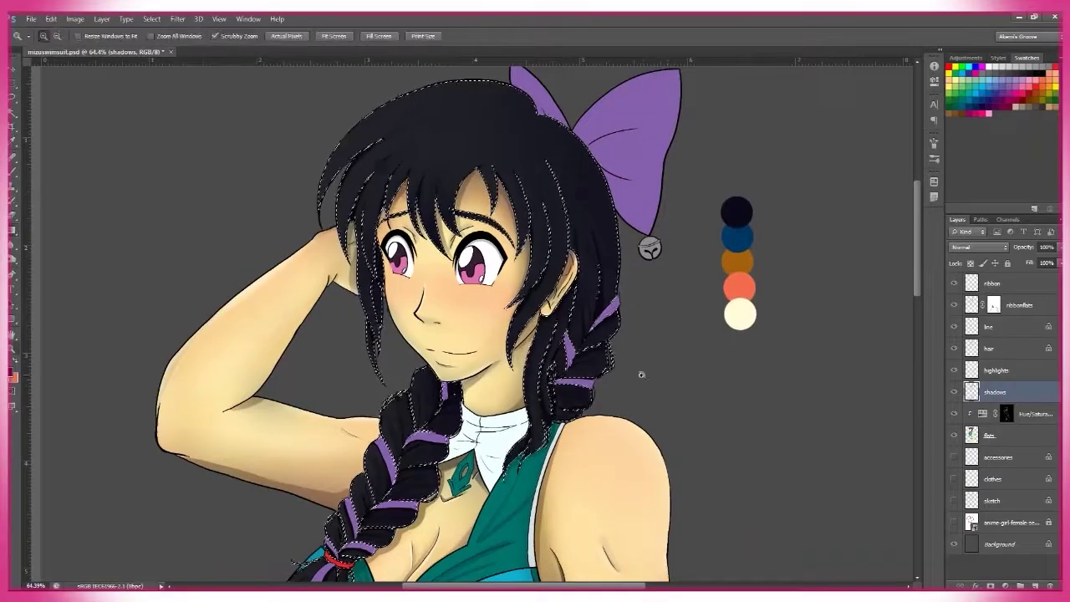
scroll(660, 422, up, 3)
key(z)
scroll(468, 334, down, 2)
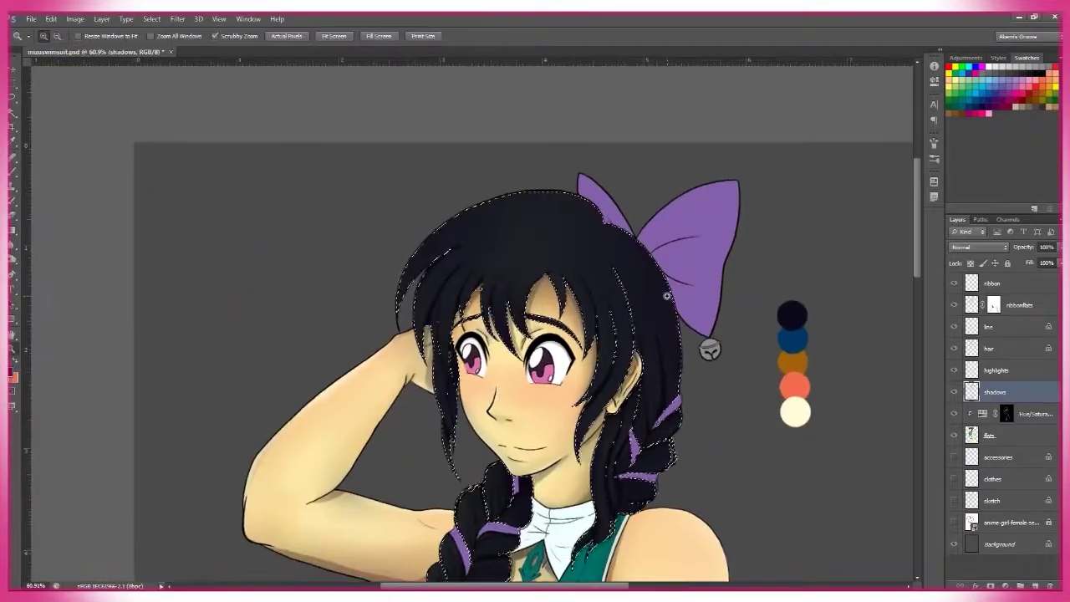
scroll(468, 335, up, 1)
Step: Check the shading without flats, then paint a soft blue stroke on the highlights layer
click(954, 436)
click(954, 435)
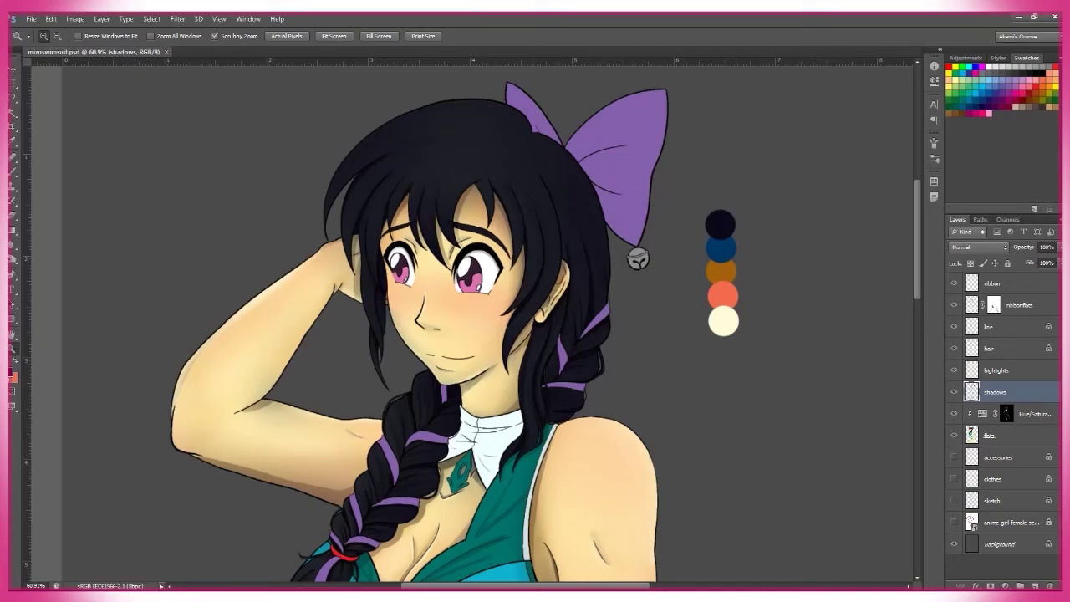
click(1029, 374)
key(b)
drag(366, 204, 421, 165)
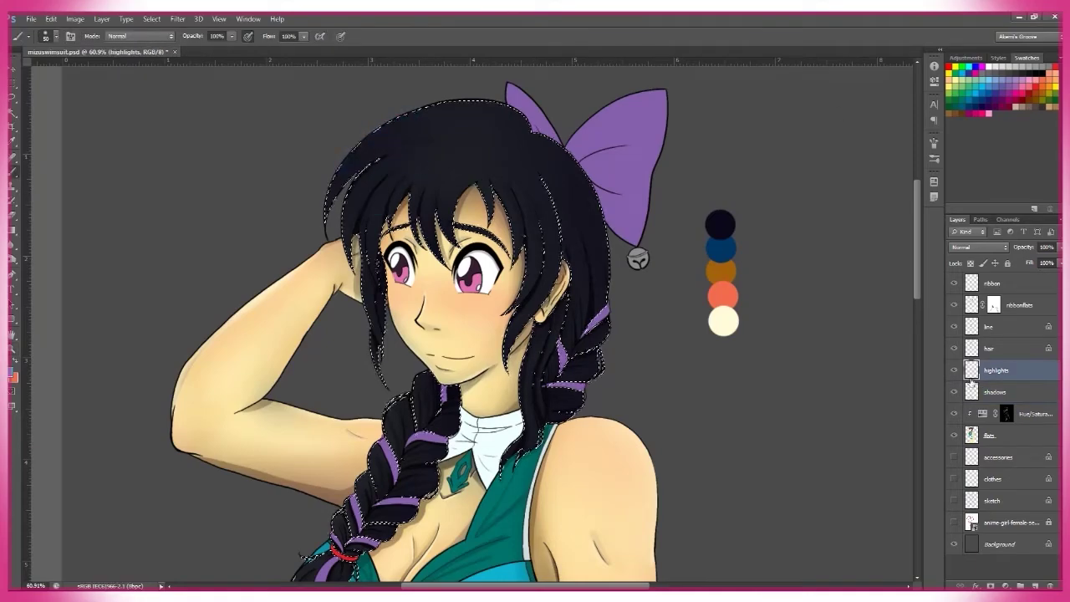
Step: Set the brush to Screen mode and paint a soft blue sheen over the hair top
click(140, 36)
click(125, 127)
drag(351, 175, 496, 178)
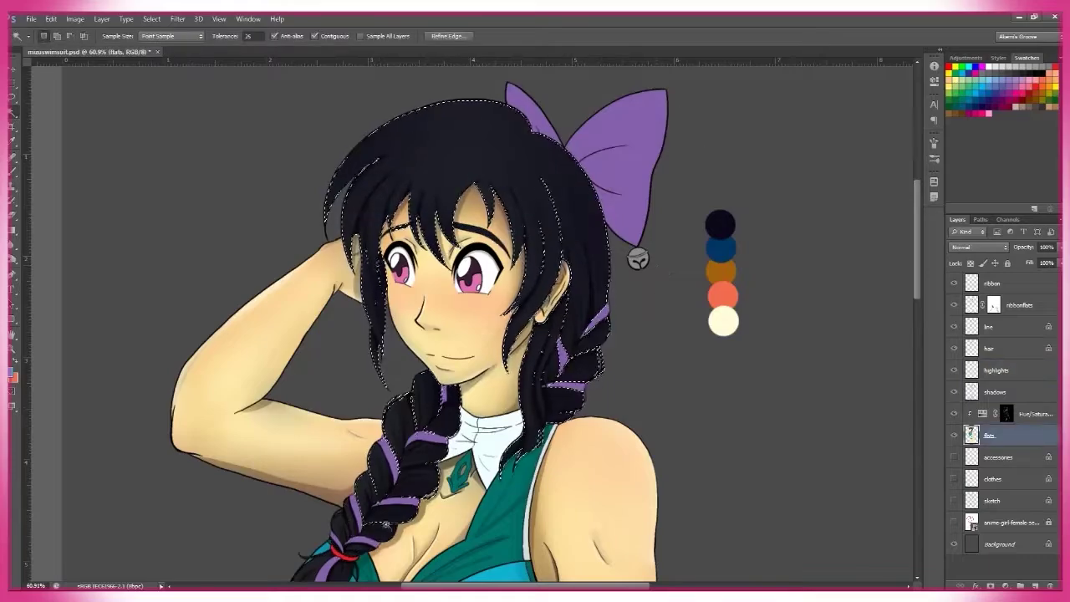
key(b)
key(alt+bracketright)
key(alt+bracketright)
key(alt+bracketright)
Step: Zoom out, hide the selection edges and dab a bright blue Screen-mode circle by the palette
key(z)
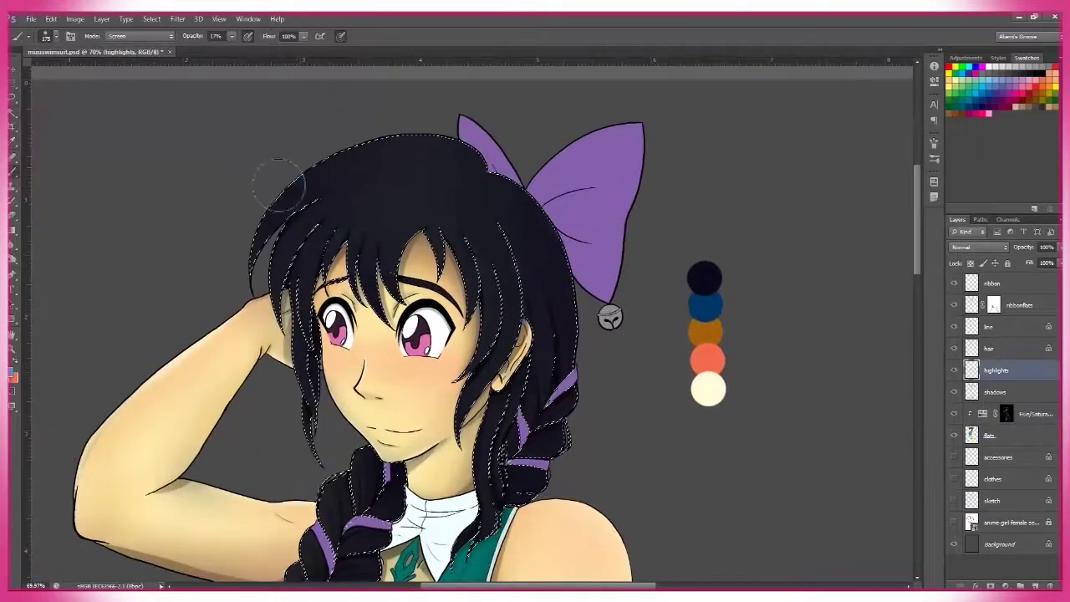
mouse_move(610, 171)
mouse_down()
mouse_move(578, 169)
mouse_move(607, 327)
mouse_move(535, 371)
mouse_up()
key(ctrl+h)
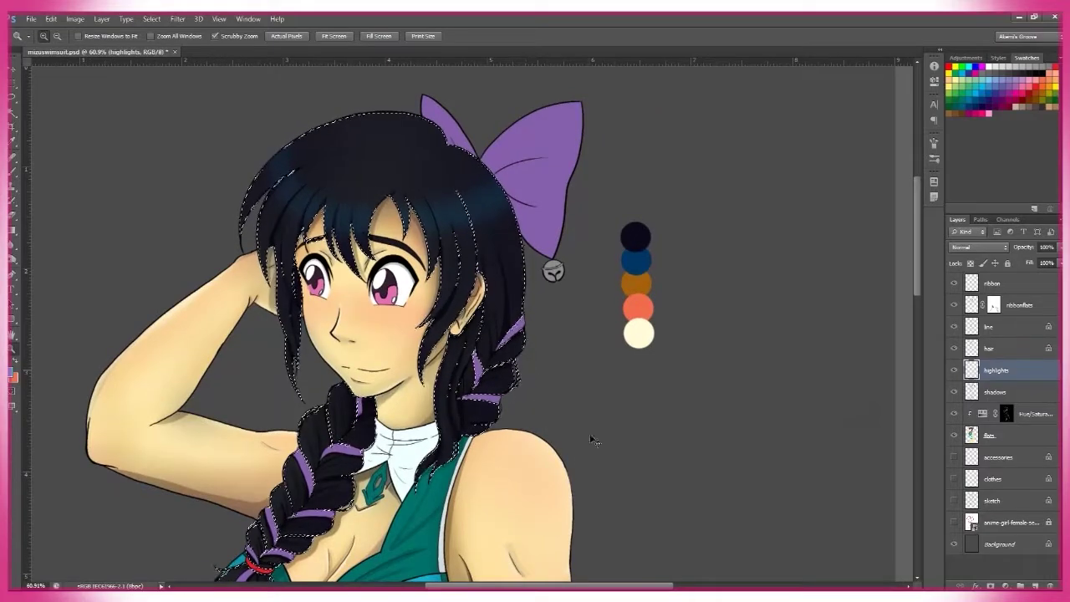
key(b)
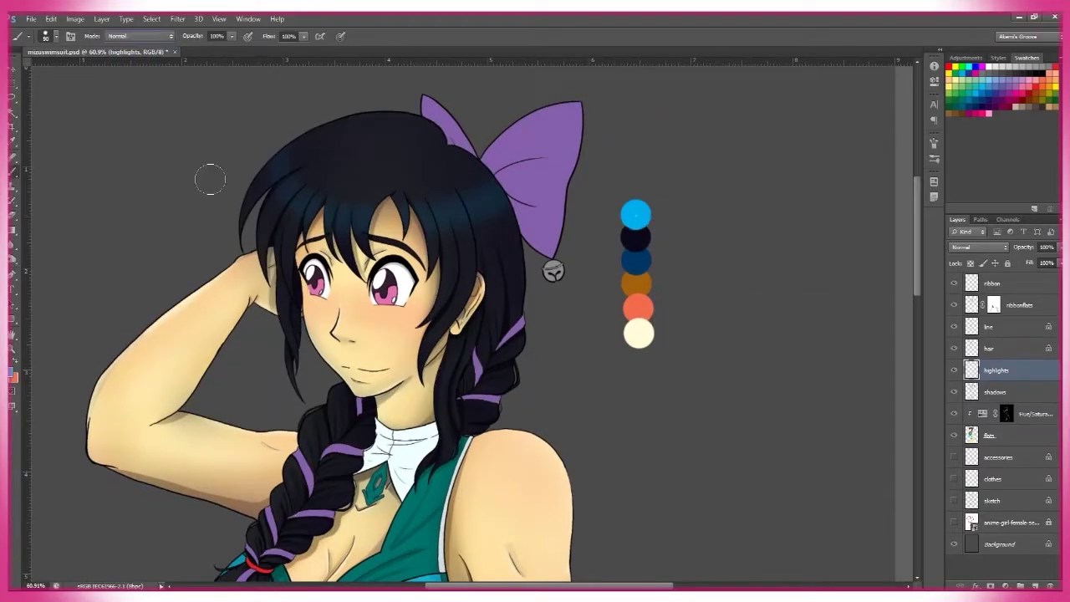
click(140, 36)
click(125, 140)
click(687, 171)
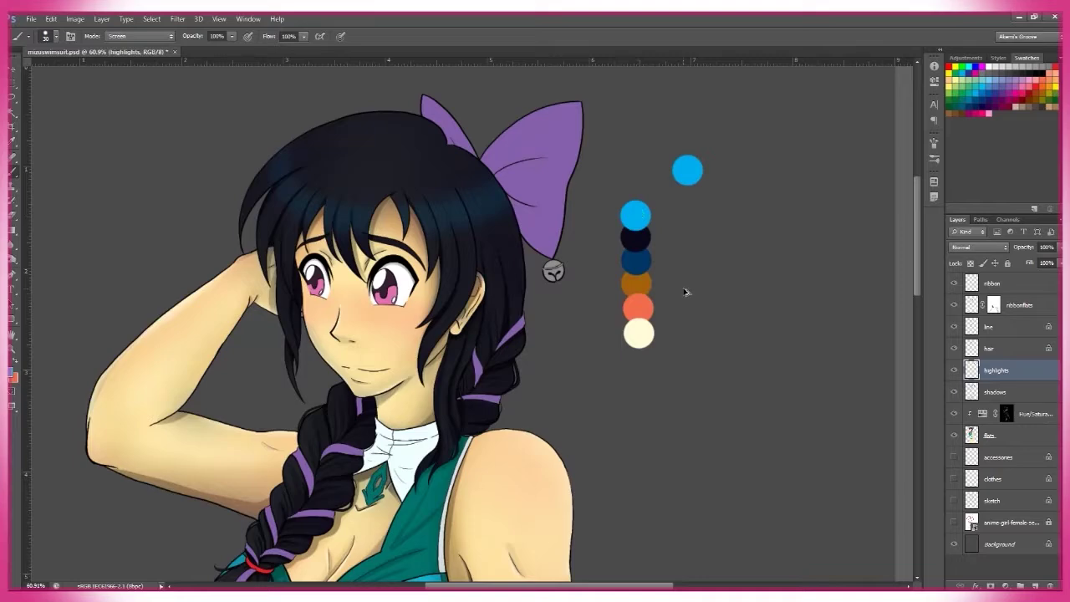
Step: Undo the blue test dot and set the foreground colour to a pale cyan
key(ctrl+z)
click(12, 374)
drag(785, 217, 790, 328)
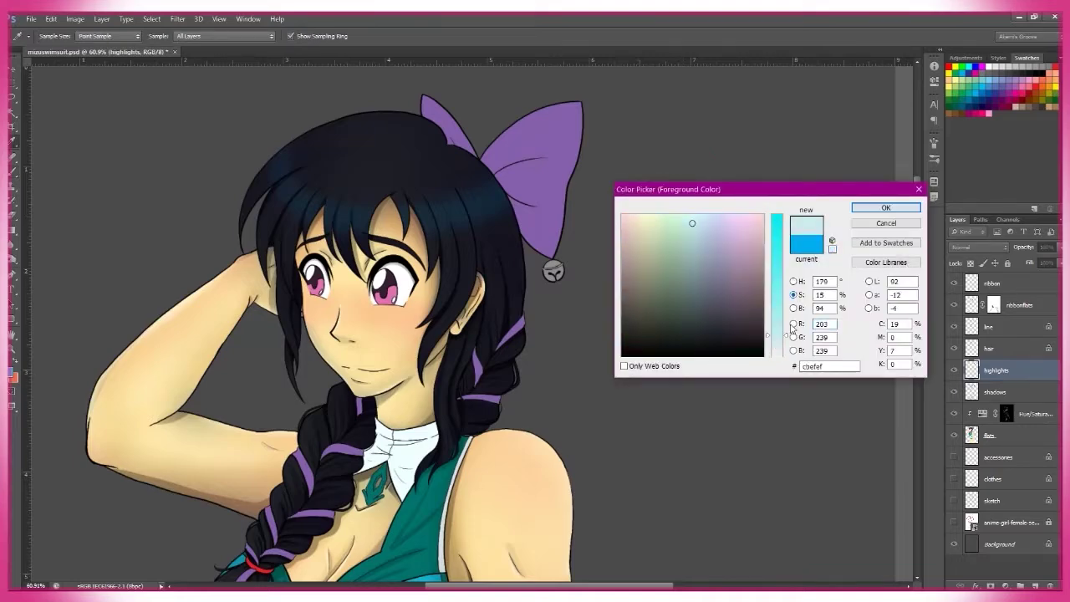
click(886, 207)
key(shift+alt+n)
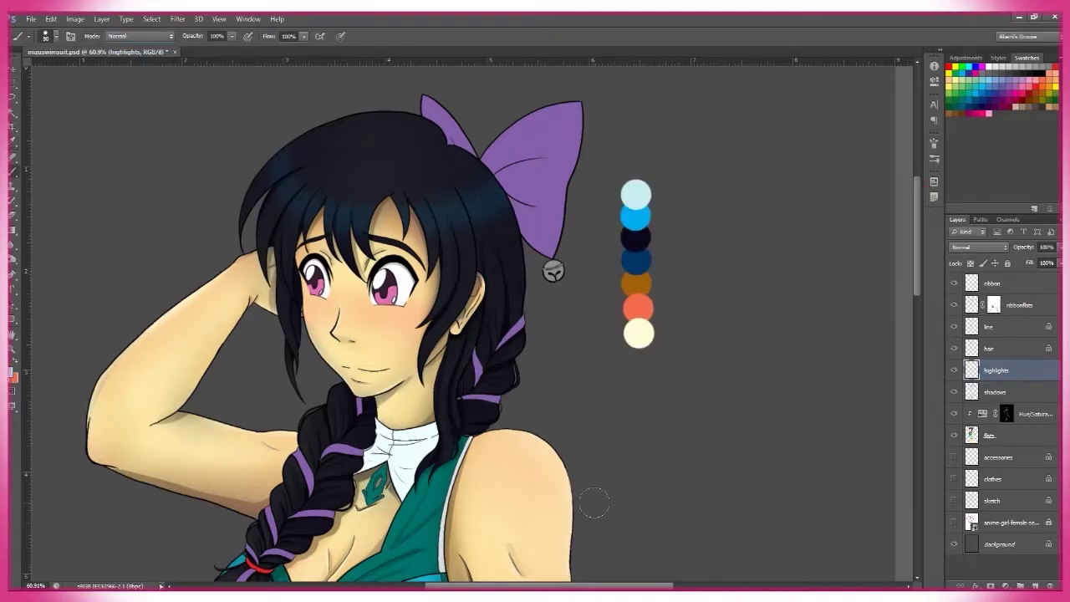
Step: Select the hair by its flat colour on the flats layer, then return to the highlights layer
click(989, 435)
key(w)
drag(683, 382, 666, 365)
click(501, 355)
click(995, 370)
key(b)
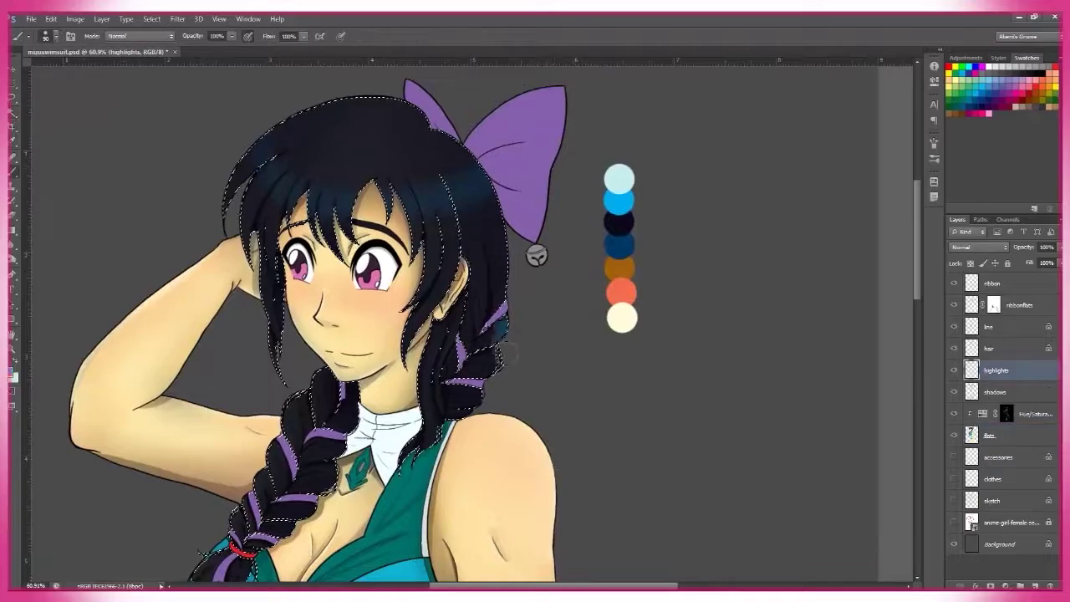
Step: Set the brush to 13% opacity and shrink it from 400 to 300
drag(249, 84, 322, 124)
key(ctrl+d)
key(z)
scroll(361, 142, down, 1)
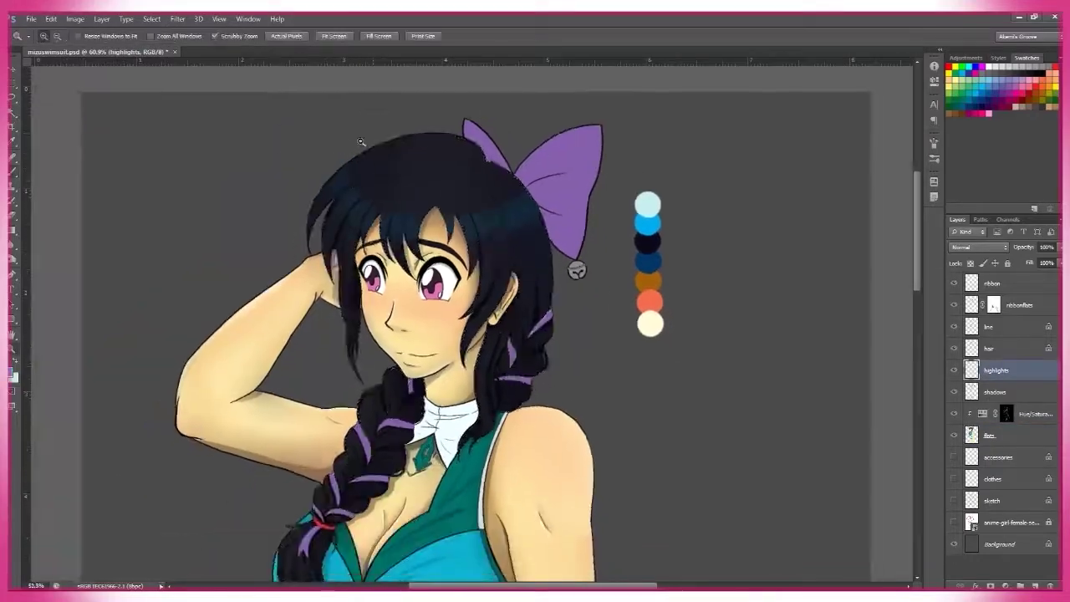
key(b)
key(ctrl+shift+d)
drag(534, 158, 543, 188)
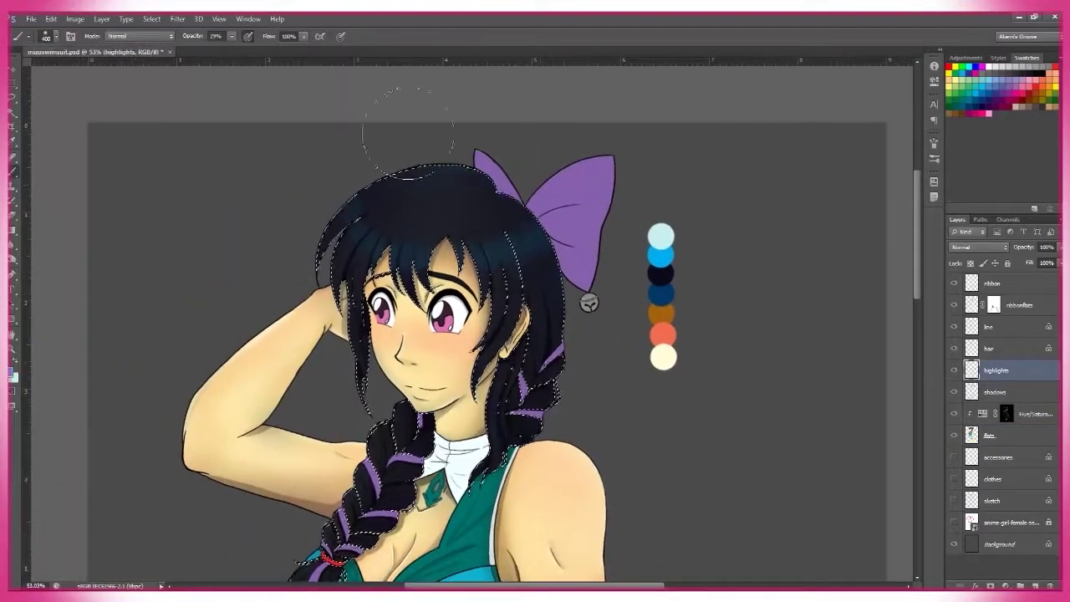
key(1)
key(3)
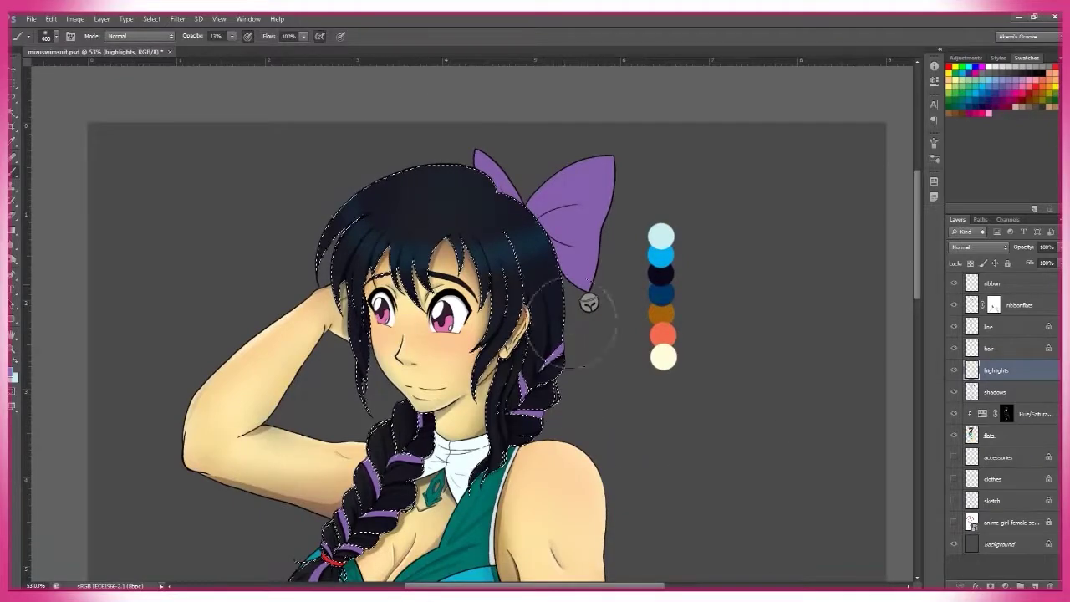
drag(589, 303, 771, 143)
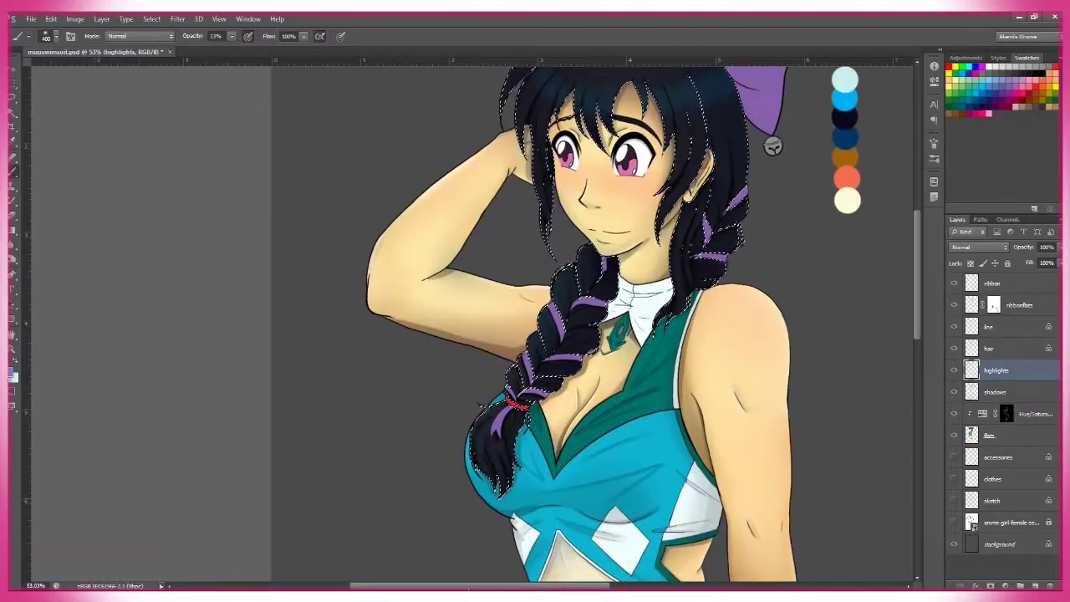
key(bracketleft)
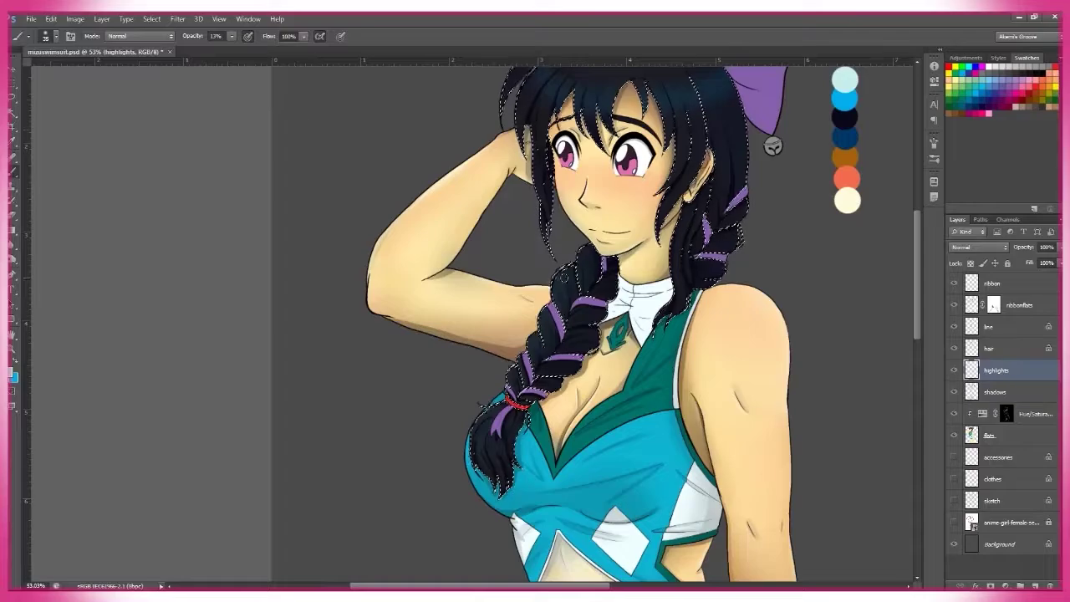
Step: Paint soft pale cyan highlights on the bangs around the face and hair tie
scroll(491, 438, up, 5)
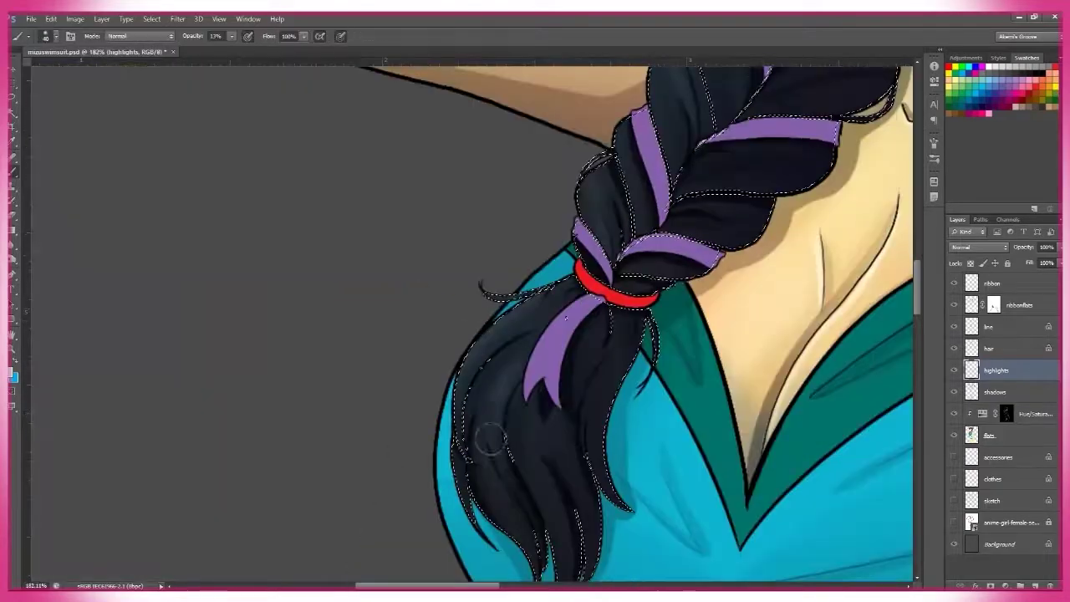
drag(547, 530, 601, 484)
scroll(647, 284, up, 10)
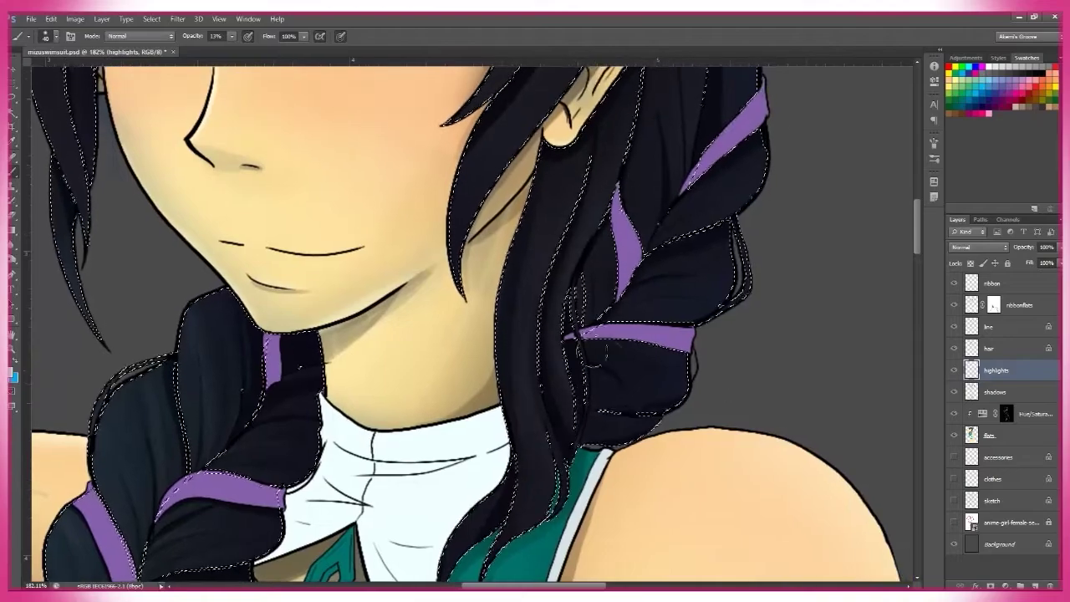
scroll(613, 178, up, 10)
key(z)
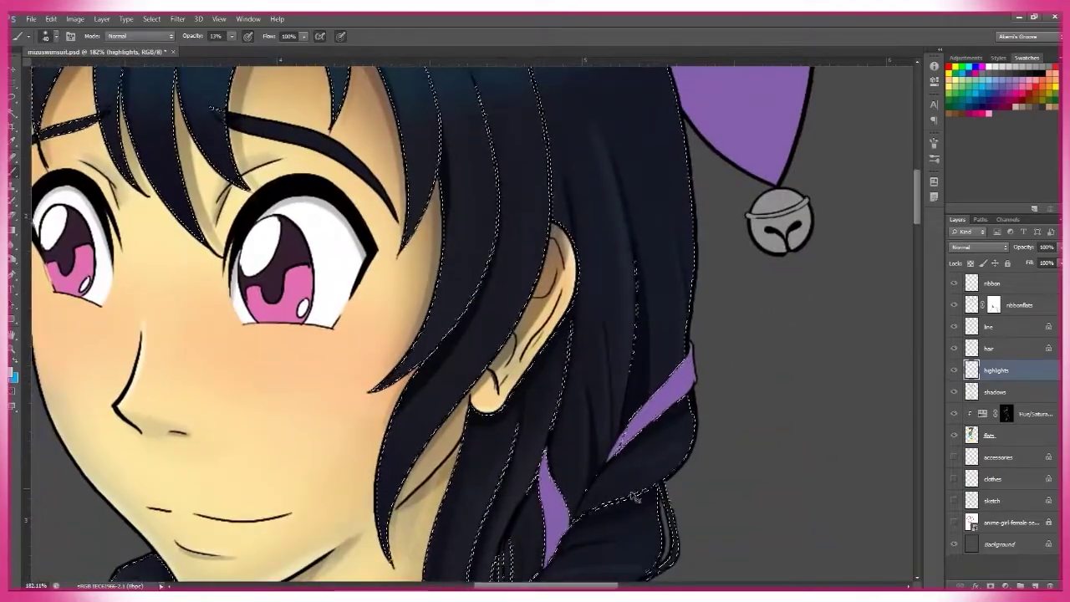
scroll(685, 342, down, 4)
key(b)
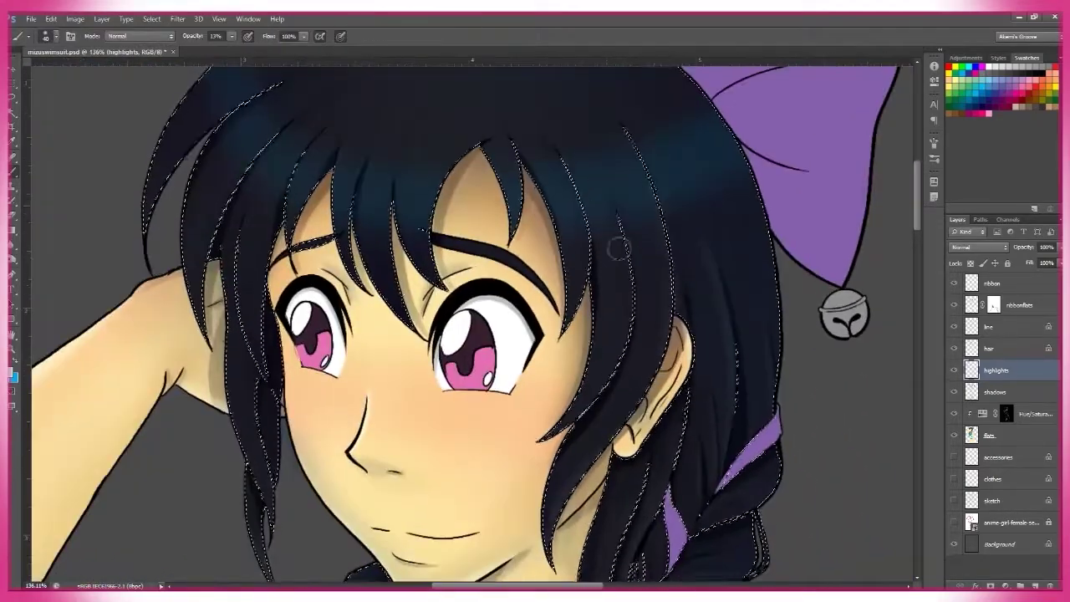
scroll(609, 376, up, 5)
scroll(333, 391, left, 3)
scroll(497, 473, up, 1)
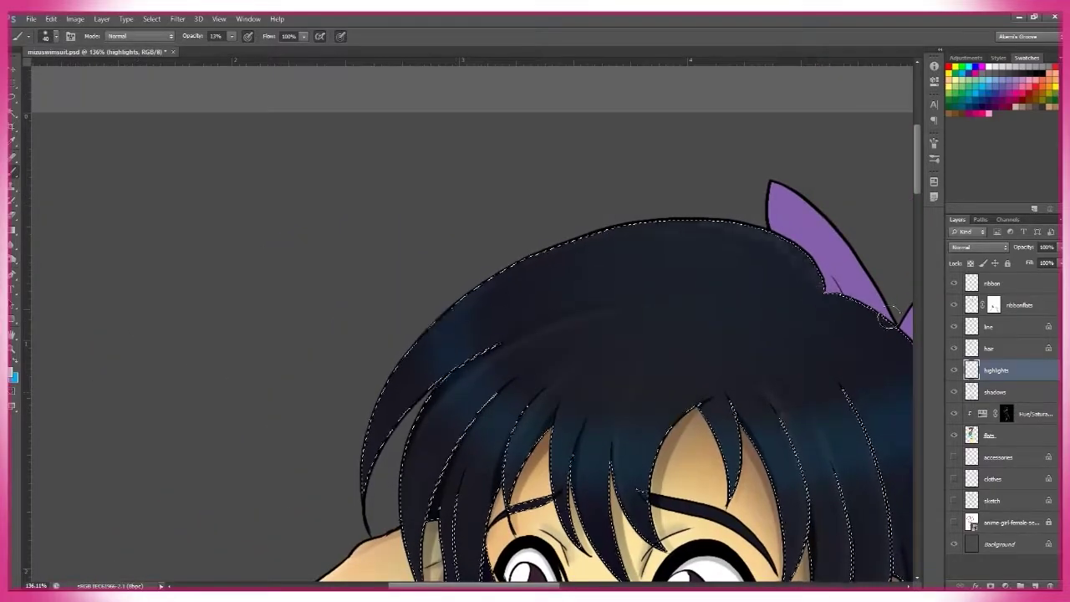
scroll(887, 320, right, 4)
scroll(887, 320, up, 2)
key(z)
scroll(788, 398, down, 3)
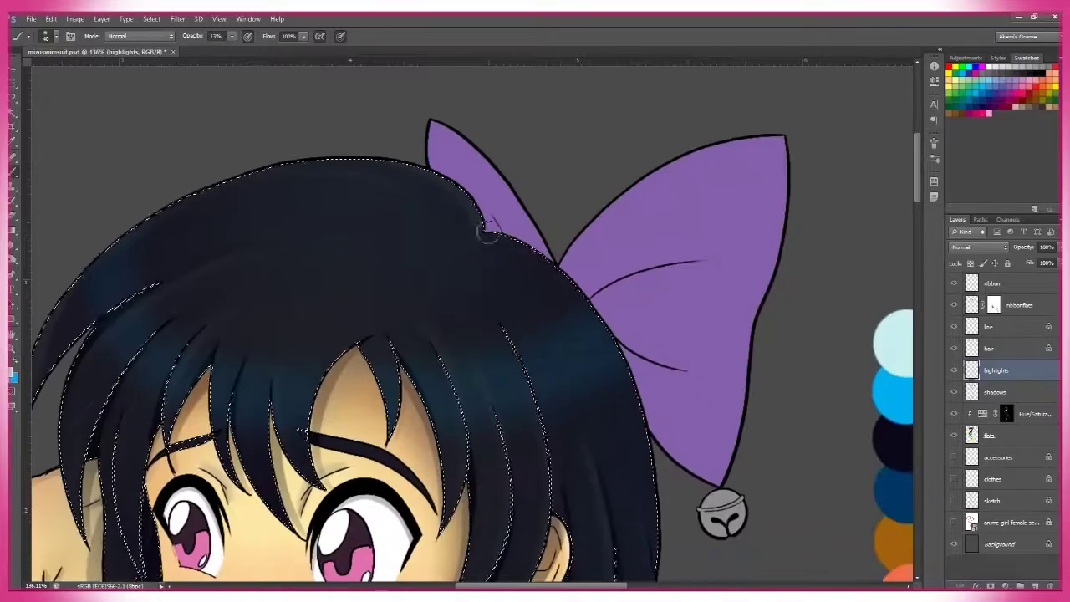
scroll(788, 398, right, 2)
scroll(802, 383, down, 2)
scroll(803, 383, up, 3)
scroll(802, 383, down, 4)
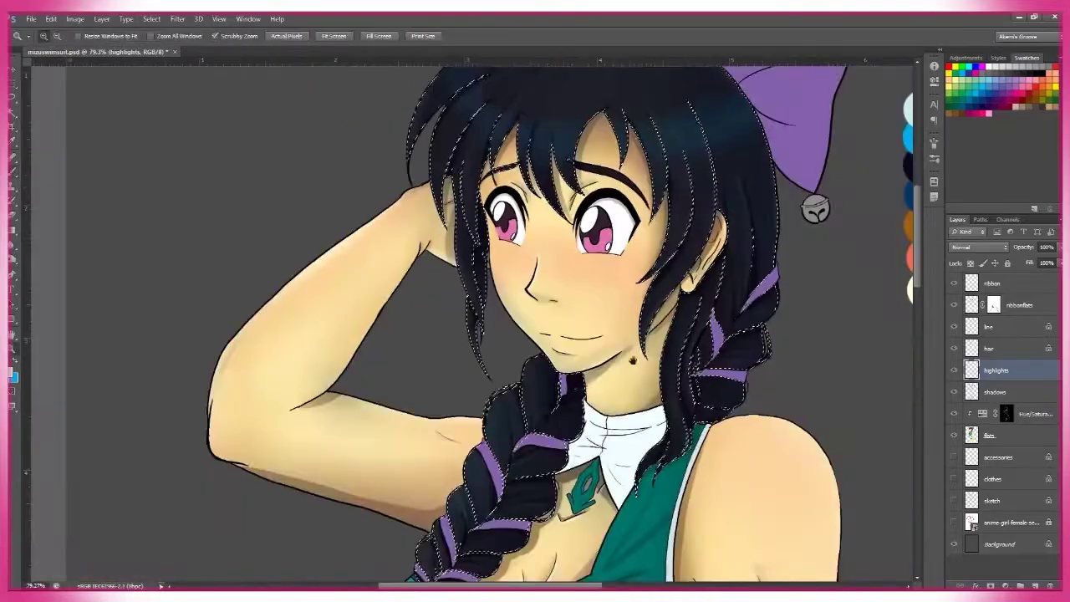
scroll(802, 383, up, 2)
Step: Paint soft highlights down the braid, around the ribbon bell, and across the hair top
key(b)
key(z)
scroll(554, 156, down, 2)
scroll(554, 156, up, 4)
key(b)
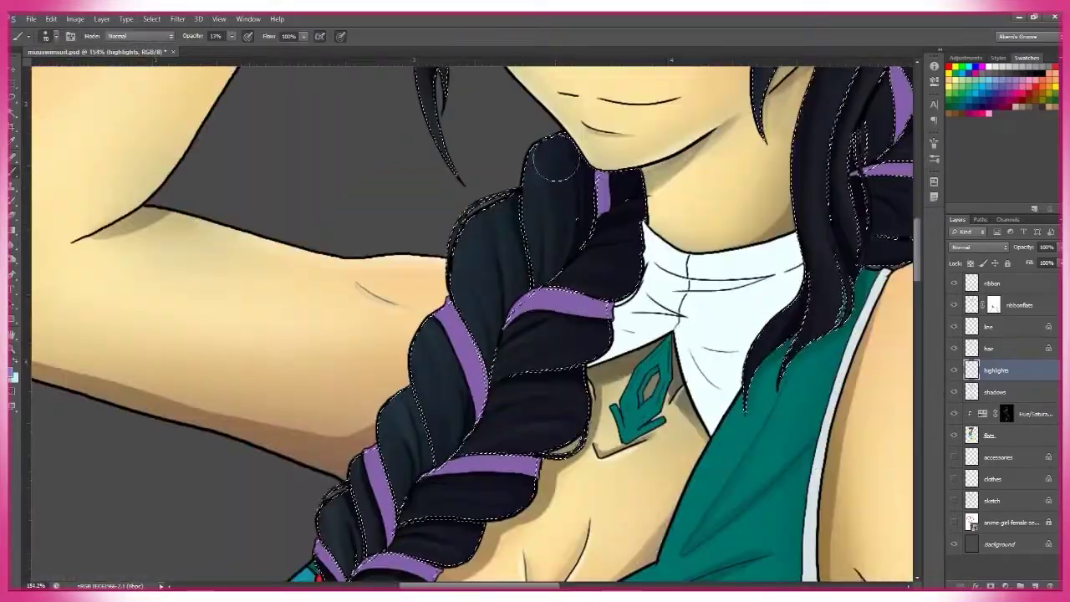
drag(433, 444, 570, 300)
drag(656, 224, 205, 516)
drag(533, 443, 601, 585)
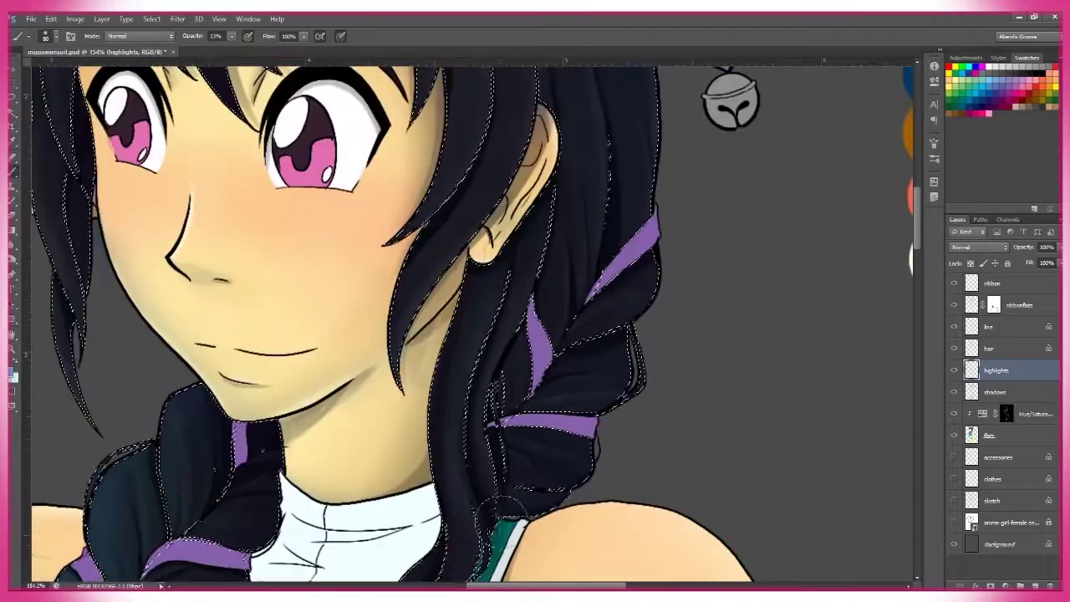
drag(585, 209, 358, 340)
drag(360, 59, 408, 163)
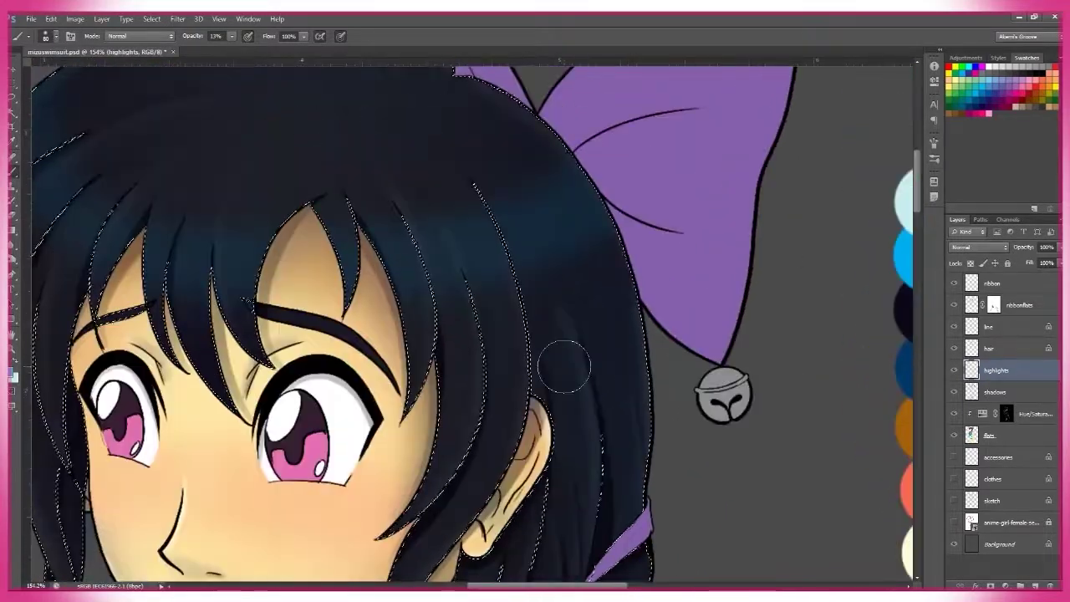
drag(510, 192, 787, 310)
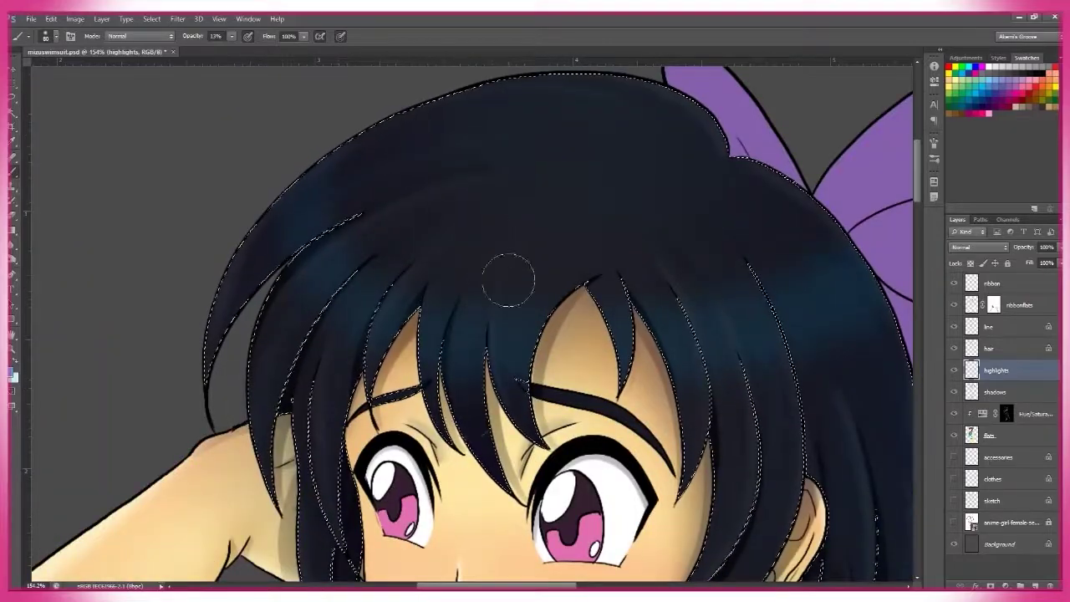
scroll(647, 139, down, 3)
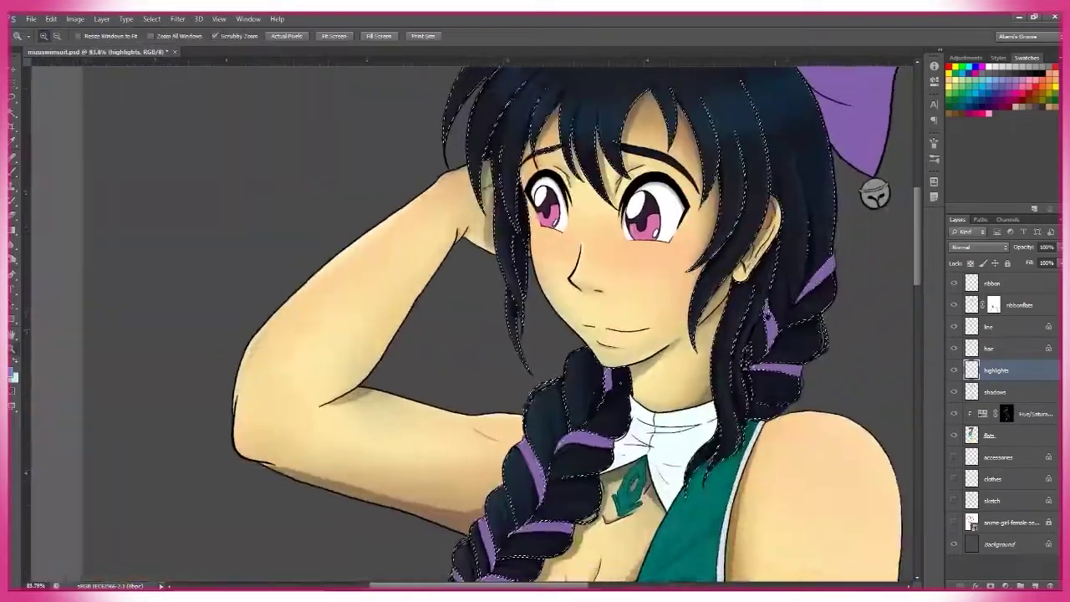
Step: Switch to a different brush preset and paint a light shine band across the hair
scroll(485, 261, up, 2)
right_click(485, 260)
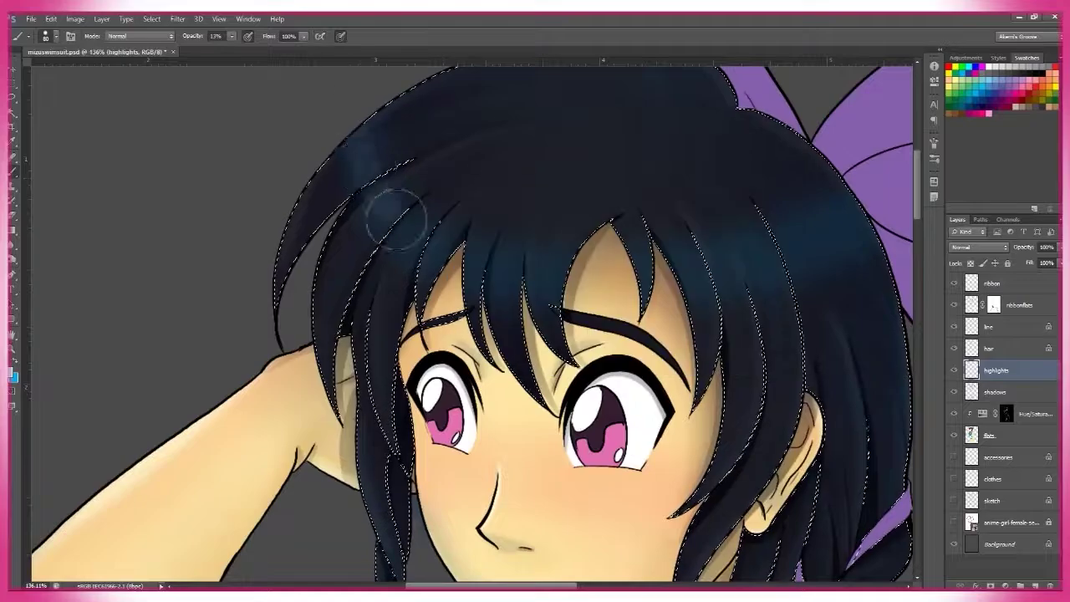
drag(396, 219, 329, 236)
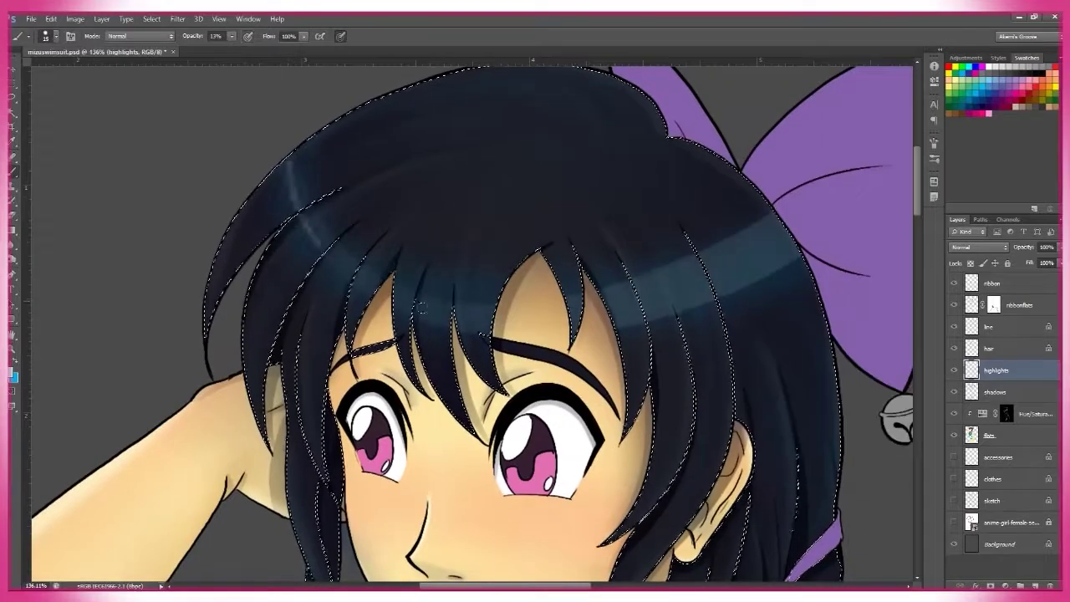
key(z)
scroll(681, 349, down, 2)
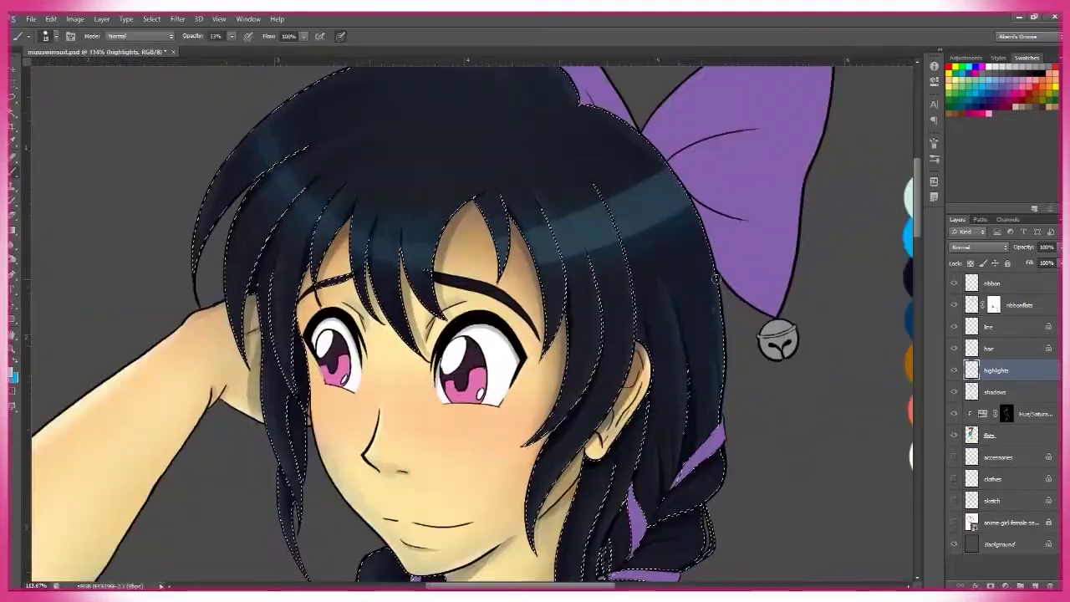
scroll(716, 278, down, 2)
scroll(684, 245, down, 3)
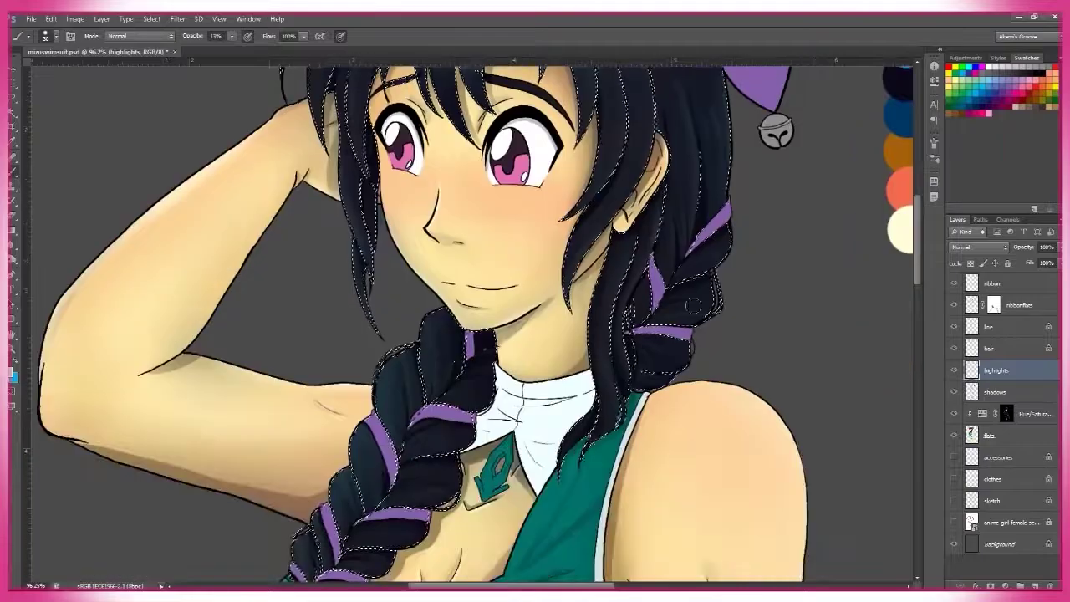
scroll(604, 281, left, 3)
scroll(633, 261, up, 2)
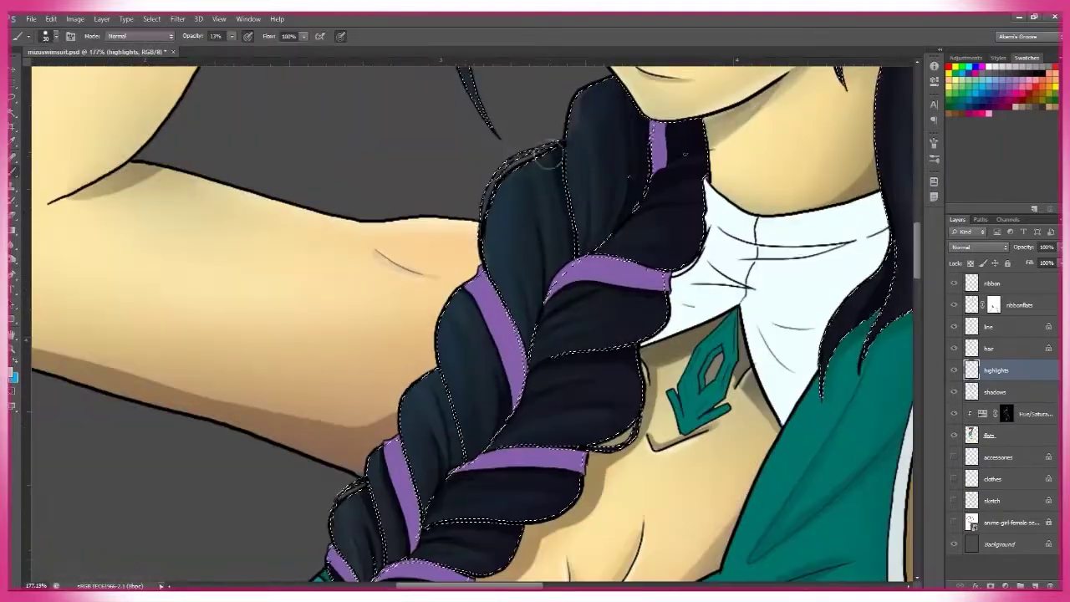
scroll(614, 272, up, 2)
scroll(611, 276, down, 2)
scroll(574, 297, left, 1)
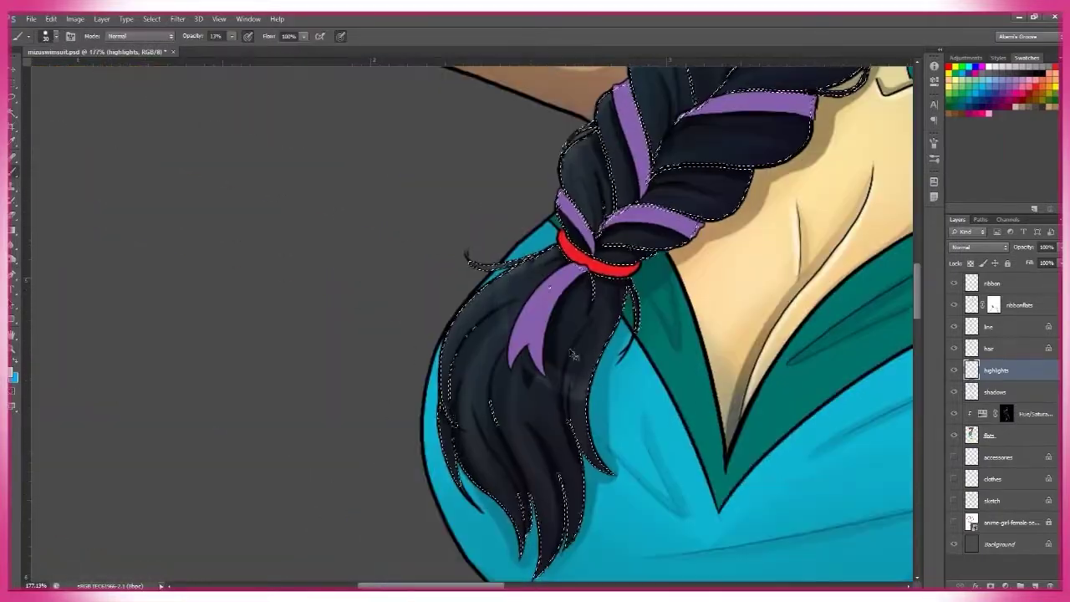
scroll(504, 312, down, 2)
scroll(524, 307, left, 1)
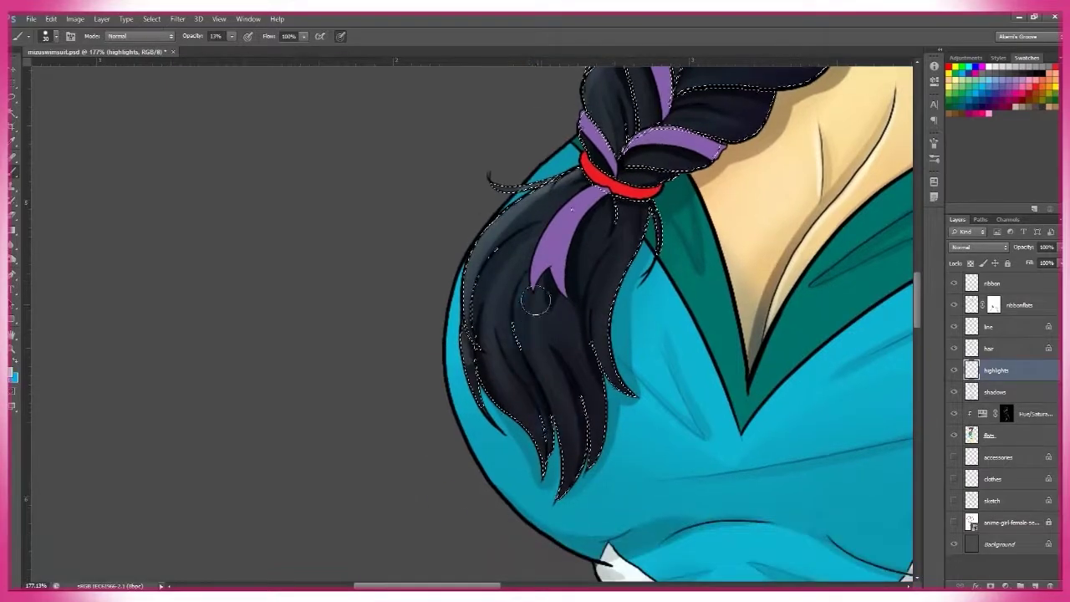
scroll(535, 299, down, 3)
Step: Raise the brush opacity to 100% and repaint the hair shine band brighter
key(z)
mouse_move(602, 351)
mouse_down()
mouse_move(660, 358)
mouse_move(625, 358)
mouse_up()
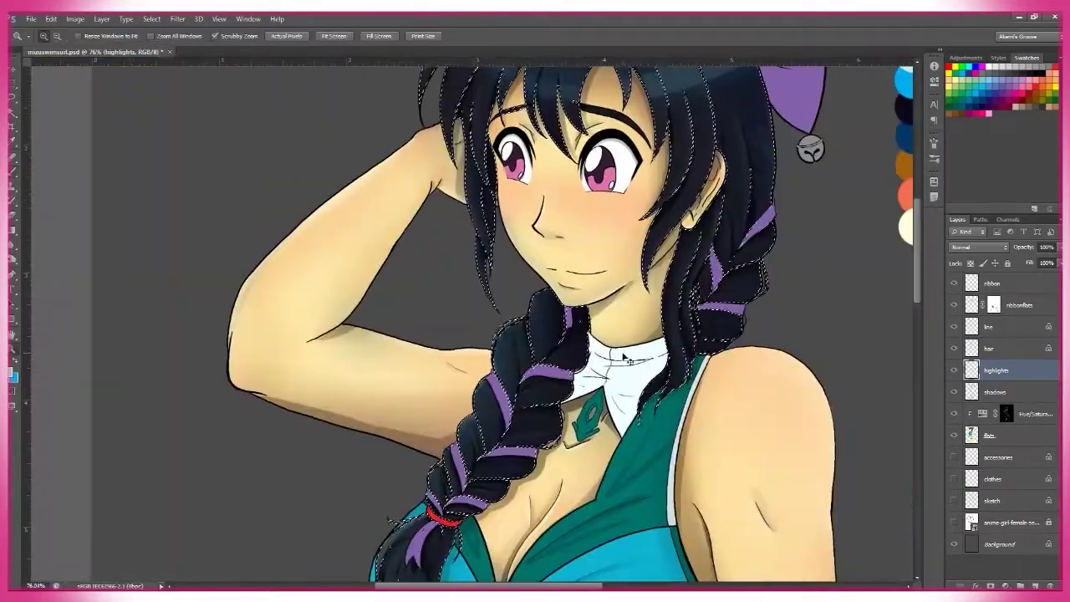
scroll(625, 358, up, 3)
key(b)
scroll(419, 140, down, 3)
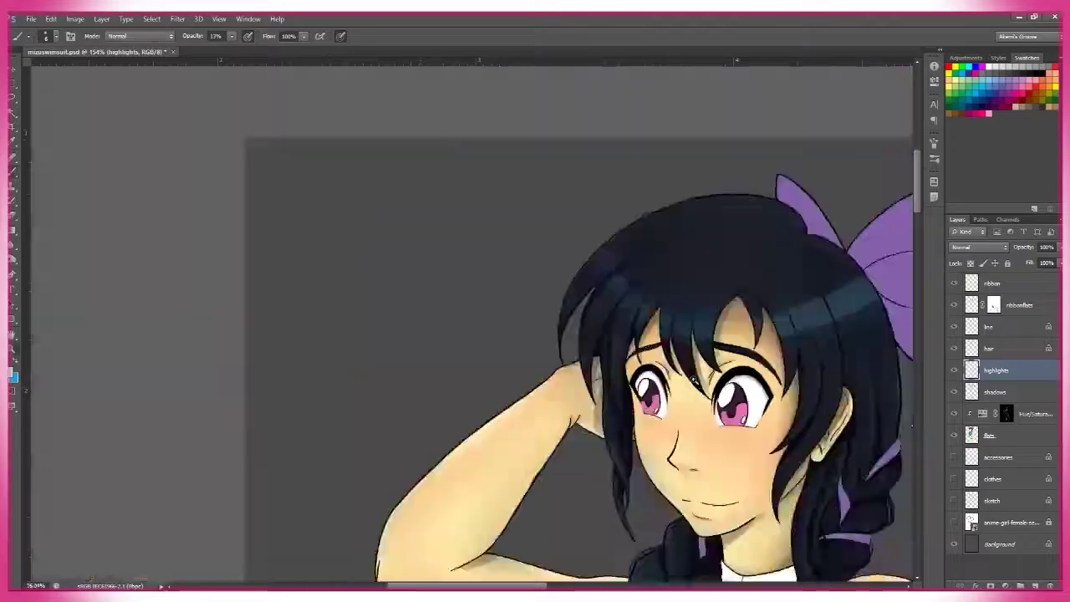
scroll(703, 209, up, 2)
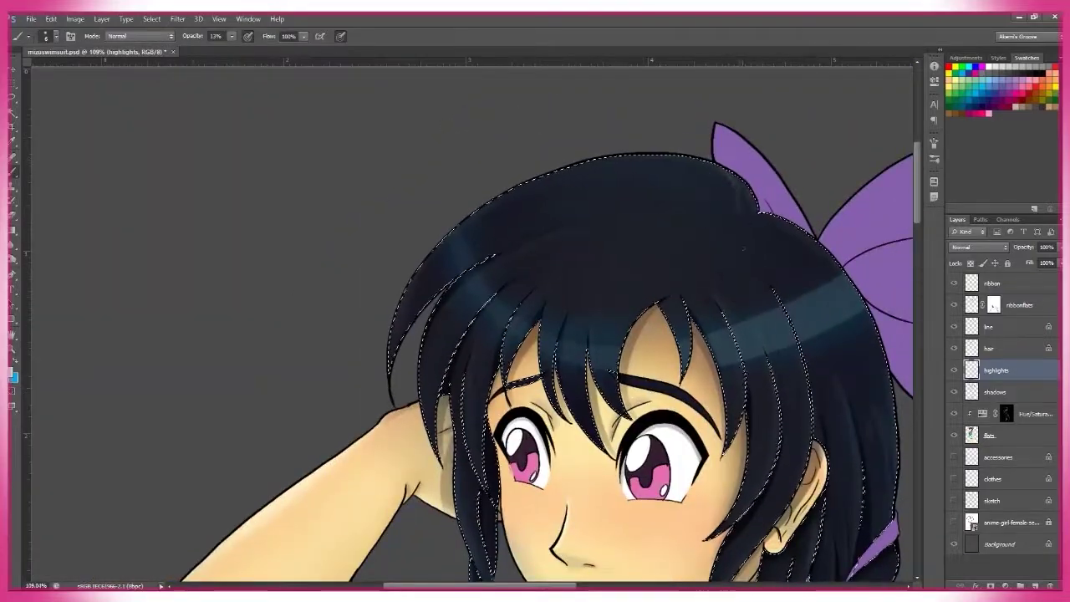
drag(853, 320, 718, 224)
scroll(321, 132, up, 1)
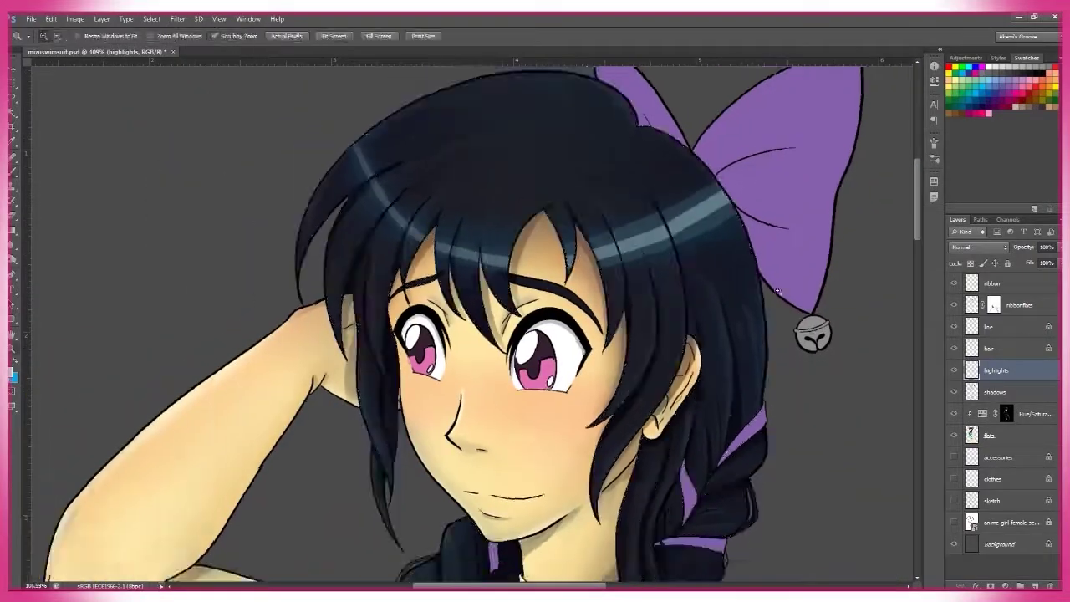
scroll(741, 288, down, 2)
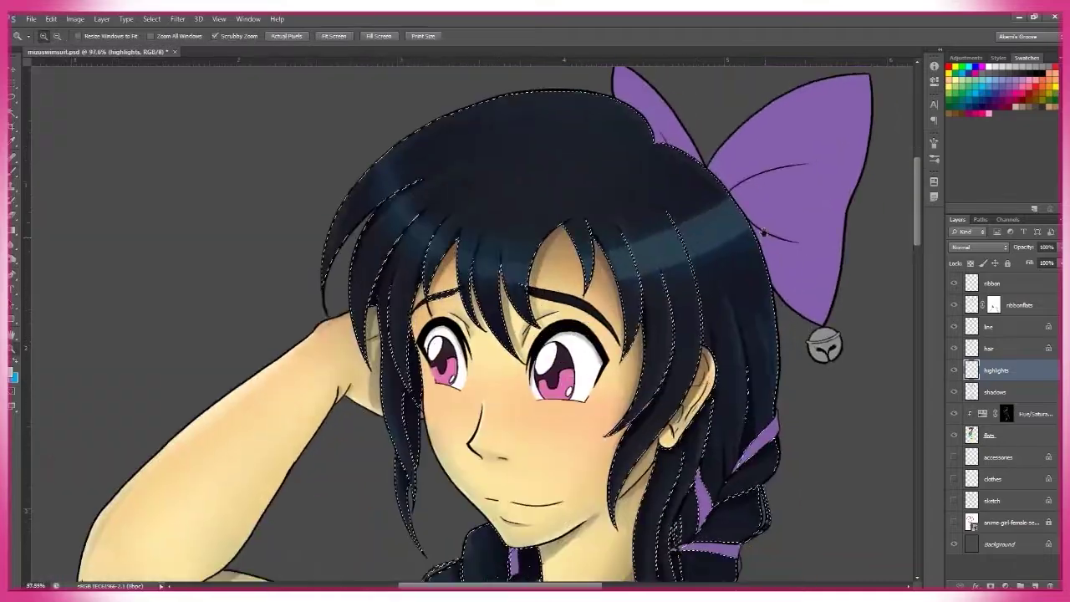
scroll(751, 178, up, 1)
scroll(367, 131, down, 1)
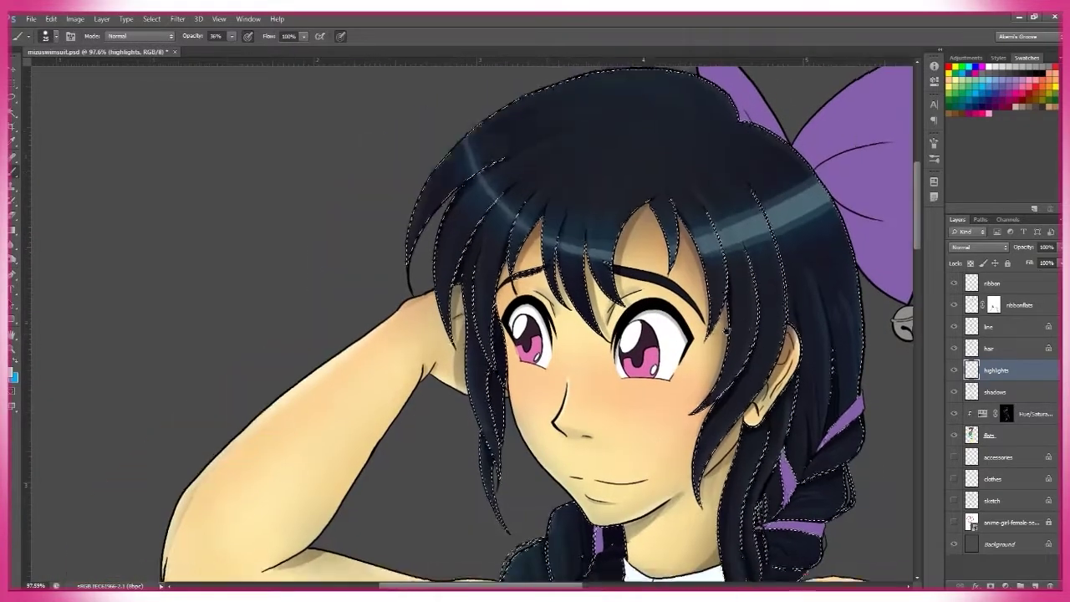
scroll(501, 209, up, 3)
drag(235, 52, 272, 51)
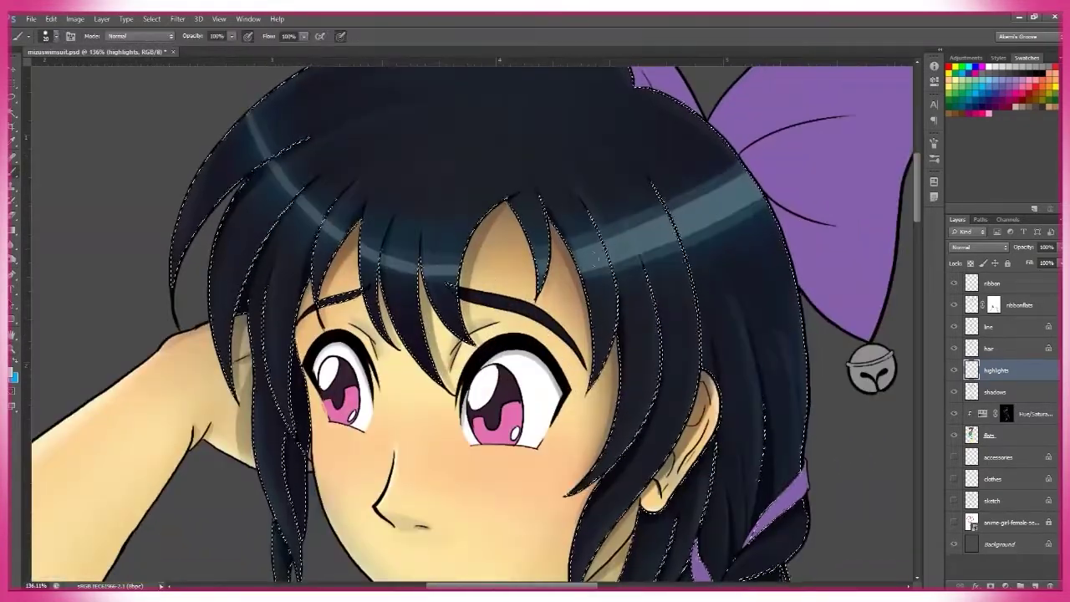
drag(756, 191, 585, 250)
Step: Zoom out to review the whole figure with the brightened hair shine
key(z)
scroll(785, 323, down, 5)
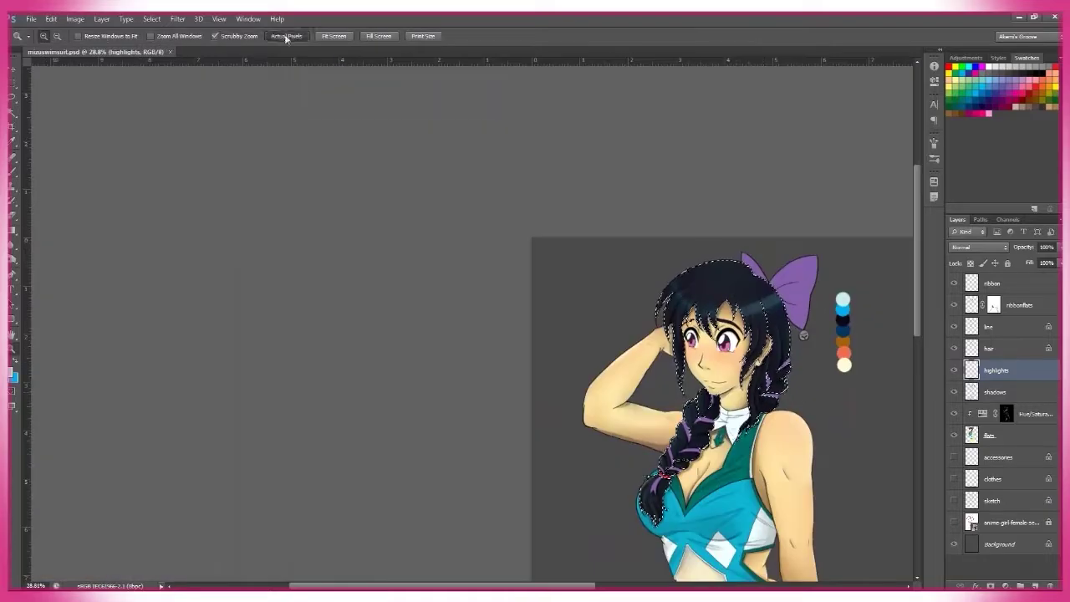
scroll(694, 376, up, 2)
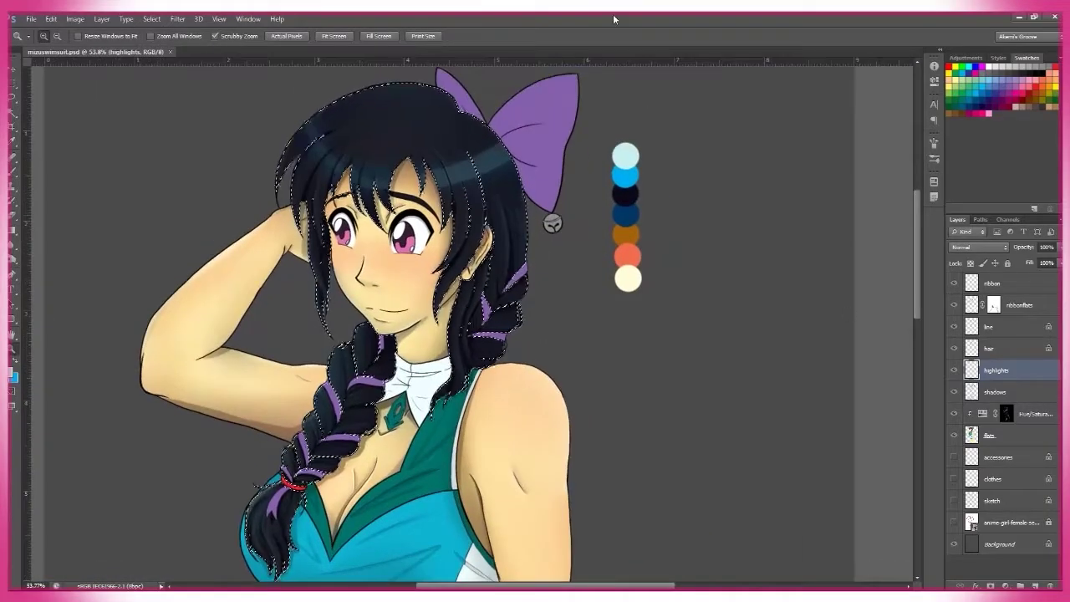
scroll(311, 221, up, 1)
key(b)
key(g)
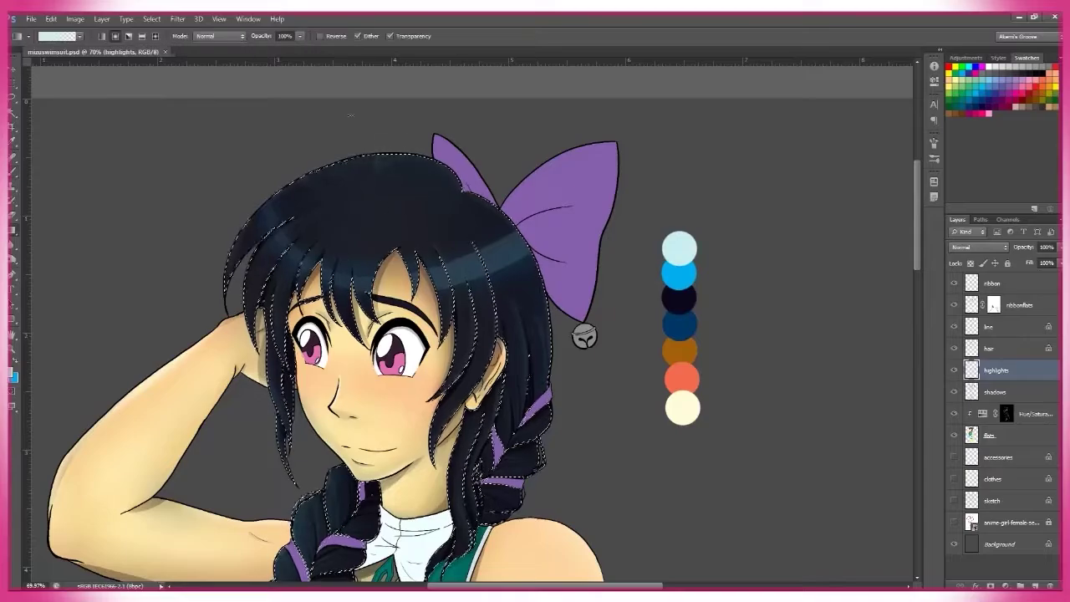
scroll(422, 218, down, 1)
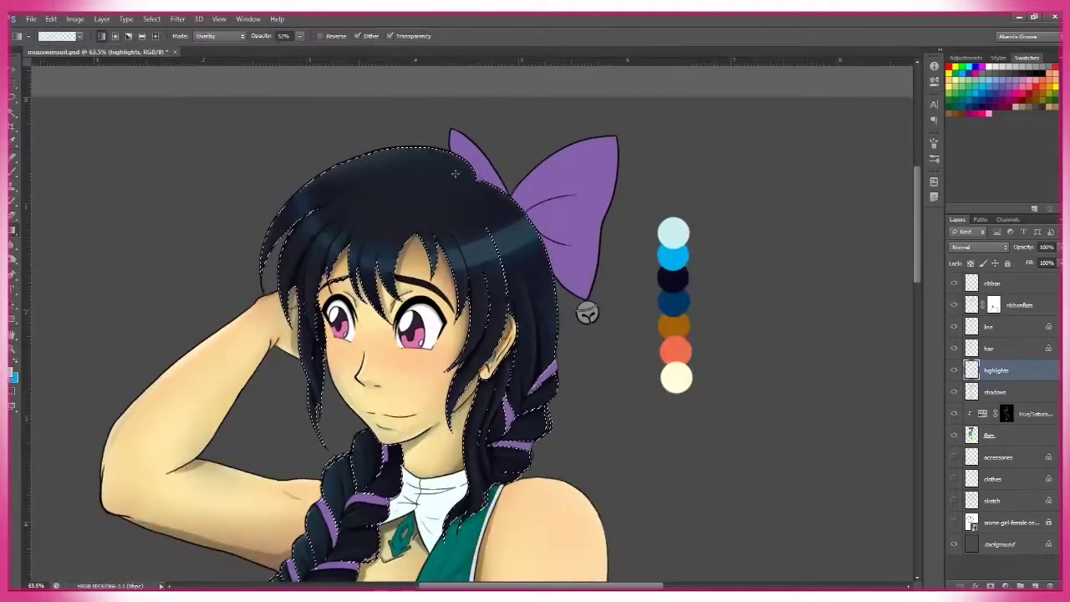
key(b)
scroll(597, 368, down, 3)
scroll(502, 376, down, 1)
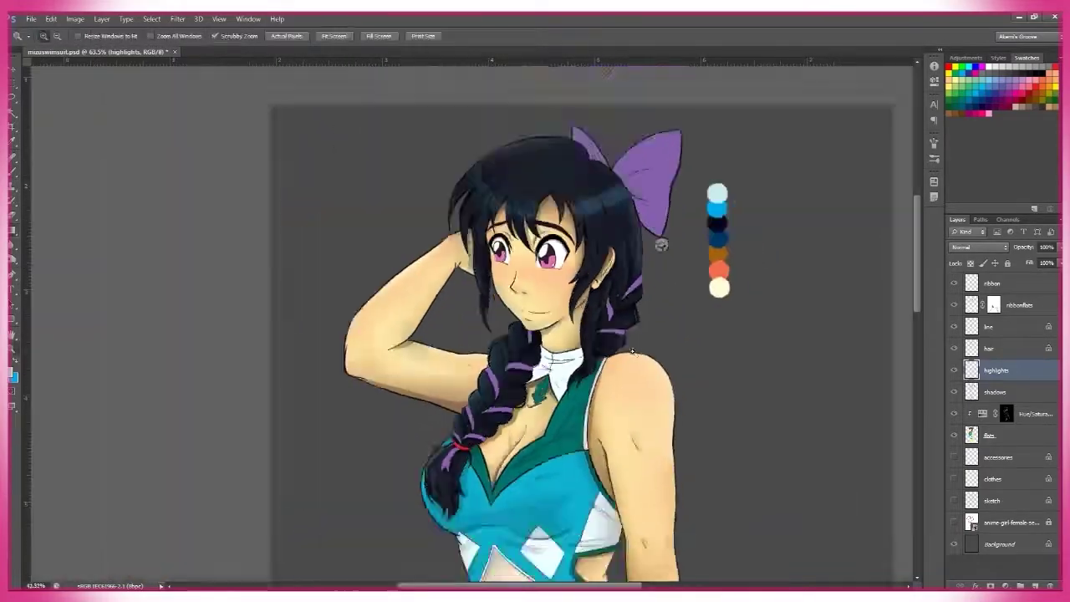
scroll(455, 351, up, 3)
Step: Set the brush opacity to 26% and paint soft highlight strokes down the lower braids
scroll(471, 428, up, 3)
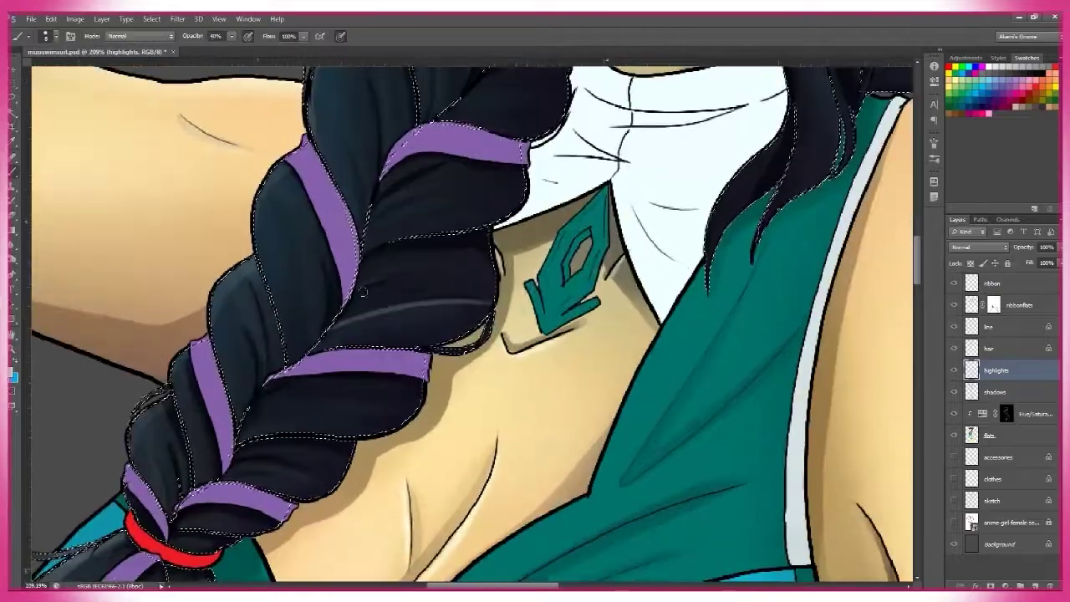
key(4)
scroll(471, 428, down, 2)
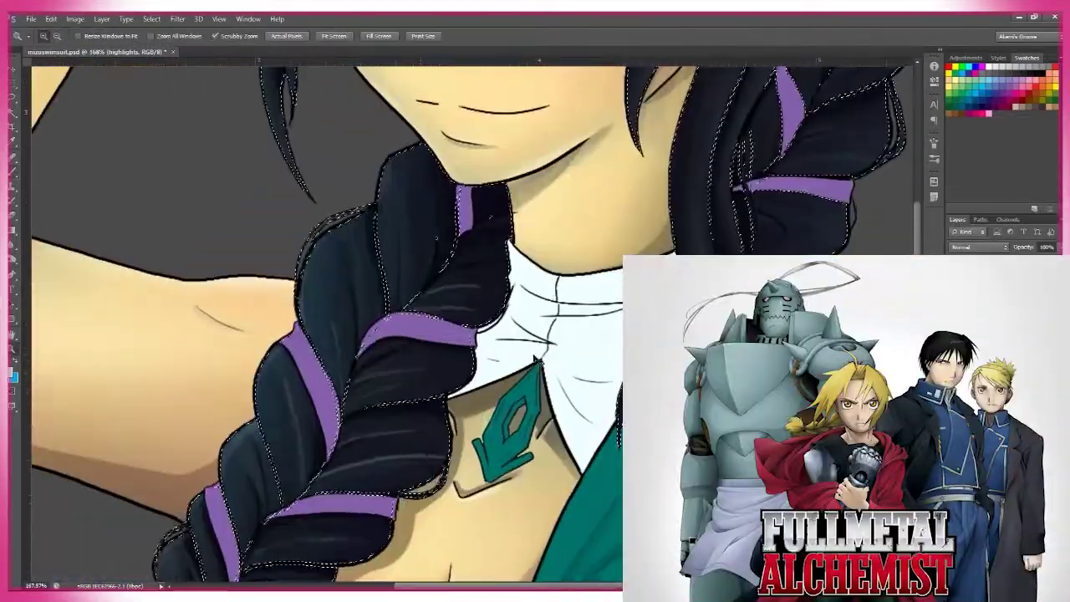
key(2)
key(6)
scroll(407, 429, up, 2)
mouse_move(167, 468)
mouse_down()
mouse_move(109, 543)
mouse_move(116, 552)
mouse_move(202, 480)
mouse_up()
scroll(202, 480, down, 3)
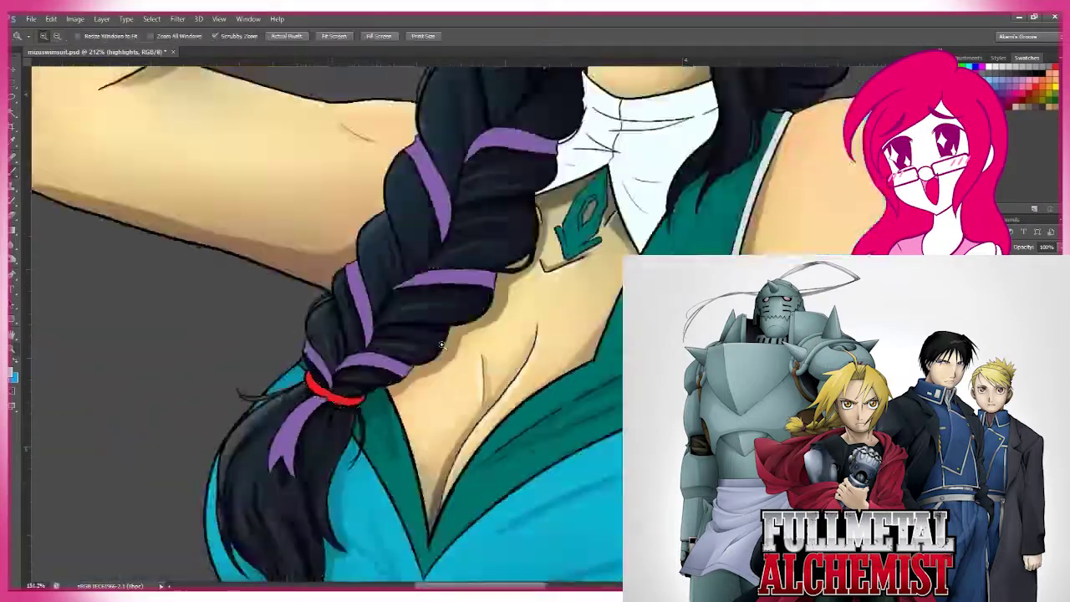
scroll(388, 311, up, 3)
scroll(388, 311, up, 2)
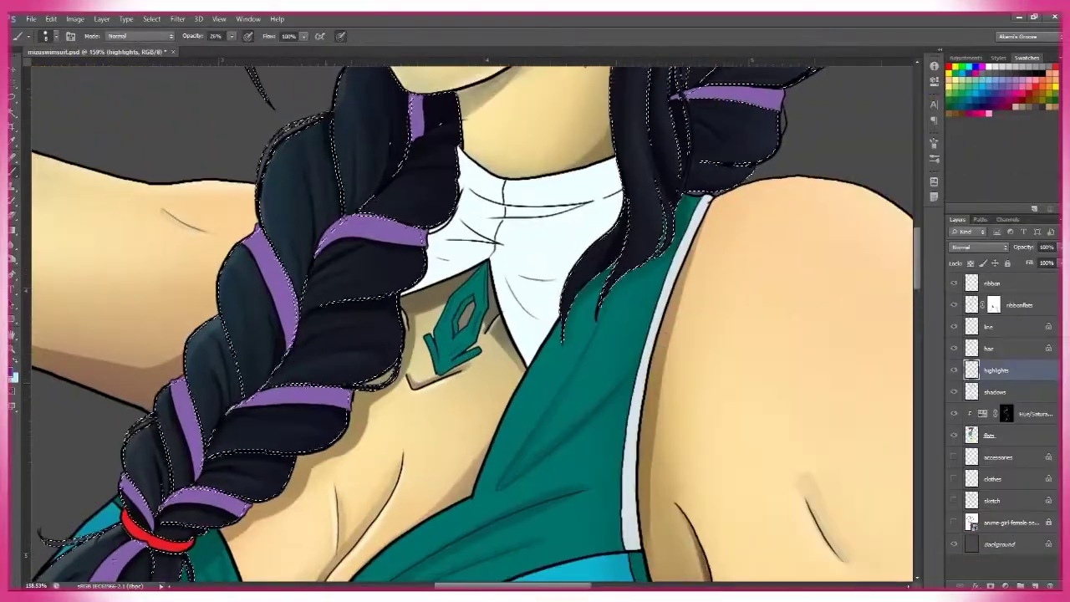
drag(167, 418, 133, 502)
drag(201, 334, 125, 510)
Step: Zoom the view out to fit the whole figure on screen
scroll(303, 335, down, 3)
scroll(303, 336, down, 3)
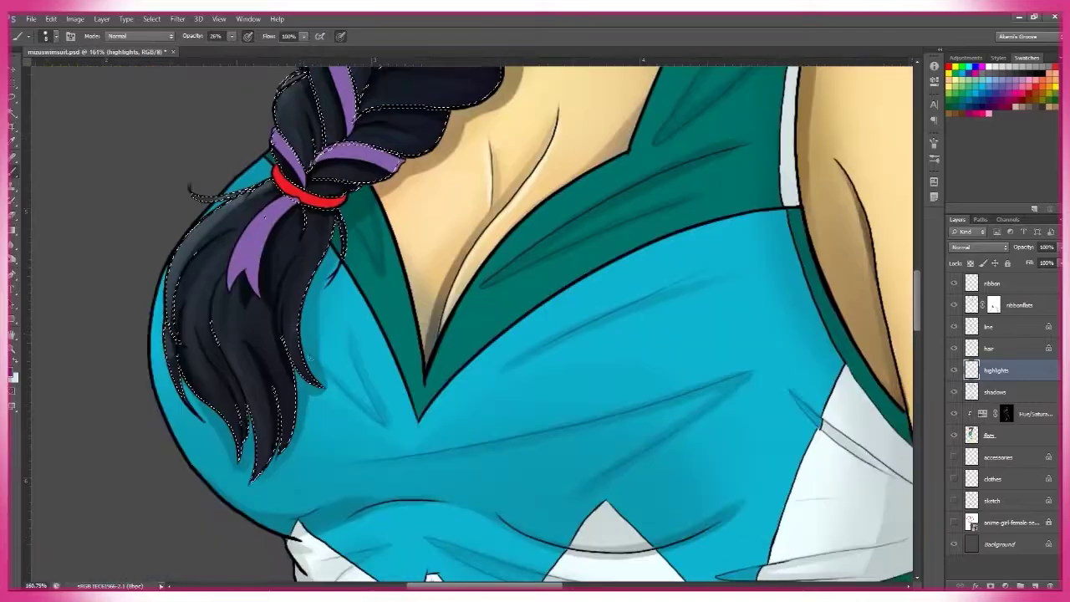
scroll(230, 393, up, 5)
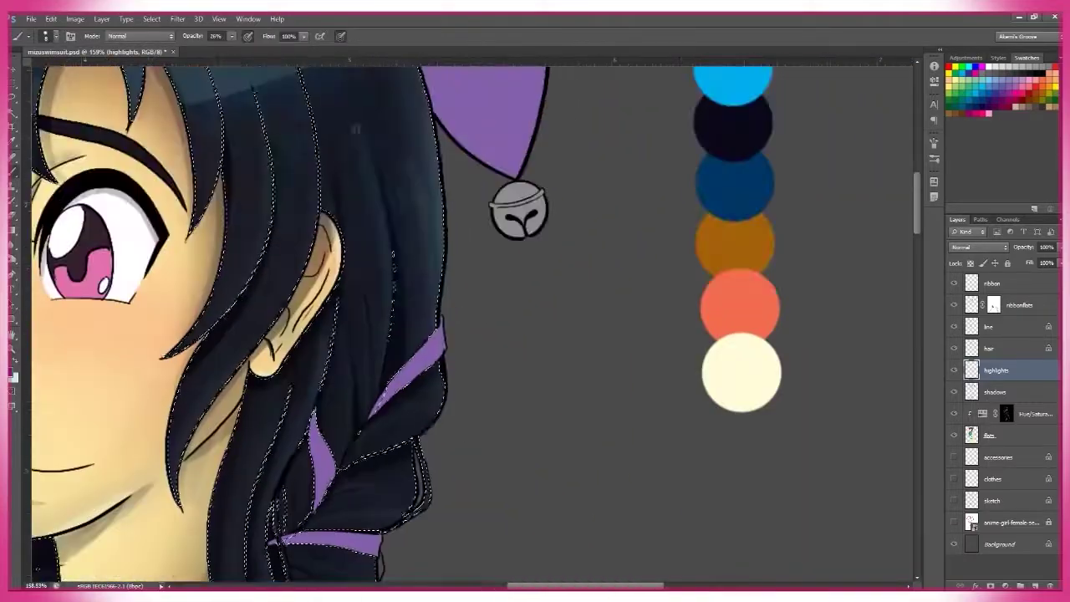
scroll(375, 465, up, 3)
scroll(375, 465, down, 3)
key(z)
scroll(375, 465, up, 2)
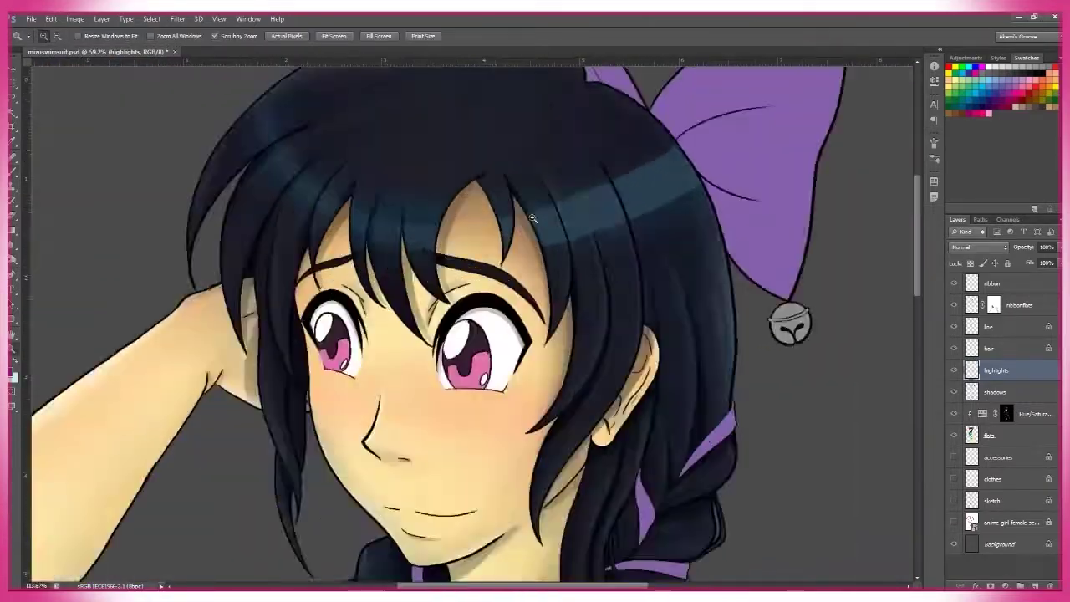
click(334, 36)
Step: Paint the Hue/Saturation 1 mask over the collar and teal pendant with an enlarged brush
scroll(459, 223, up, 8)
key(b)
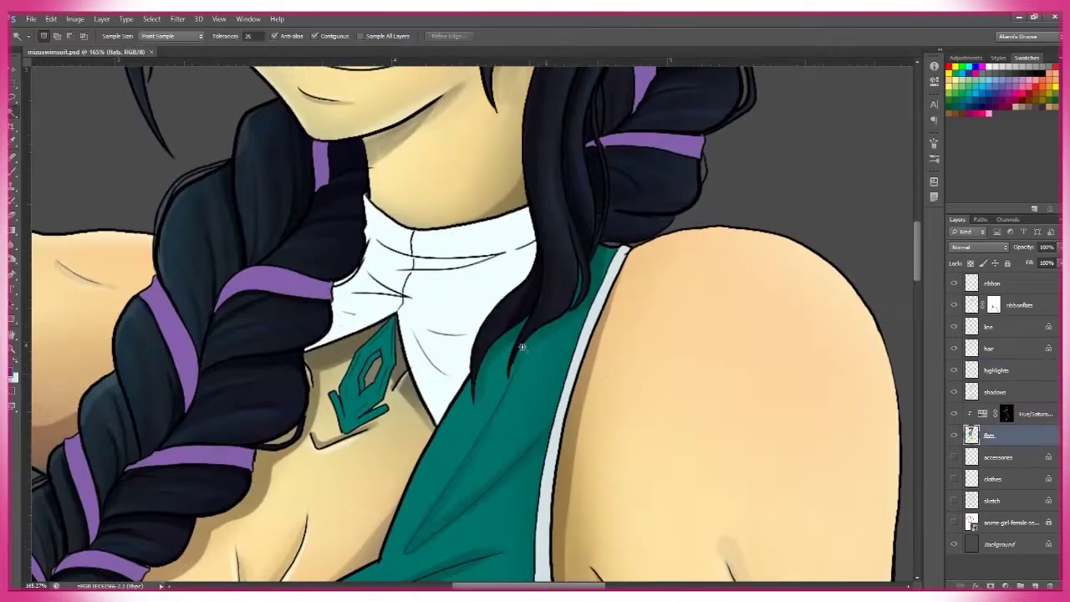
key(alt+bracketleft)
key(alt+bracketleft)
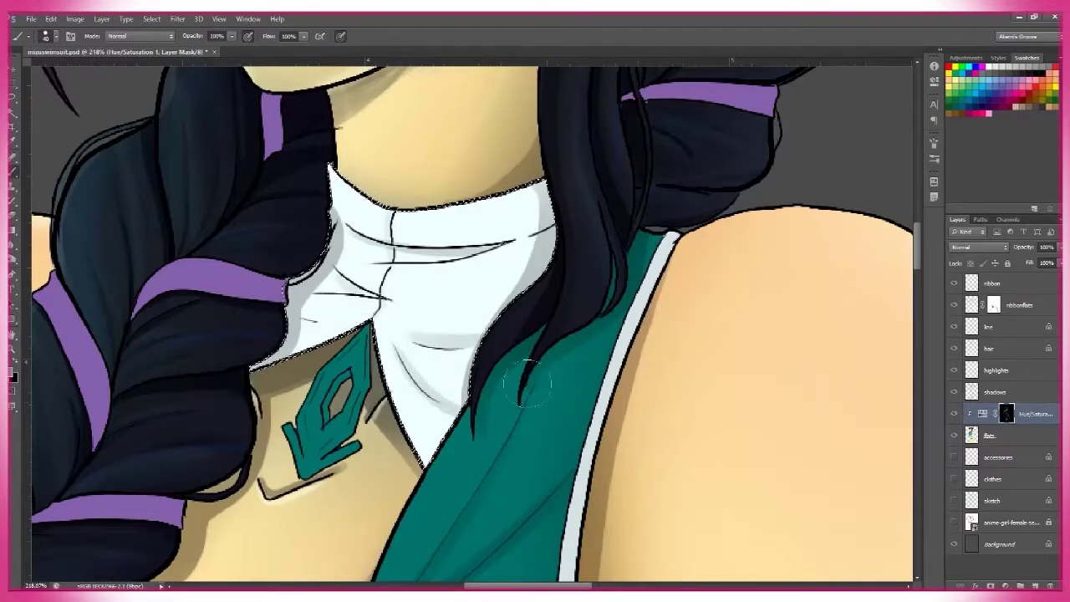
key(z)
scroll(258, 349, down, 6)
scroll(569, 331, up, 2)
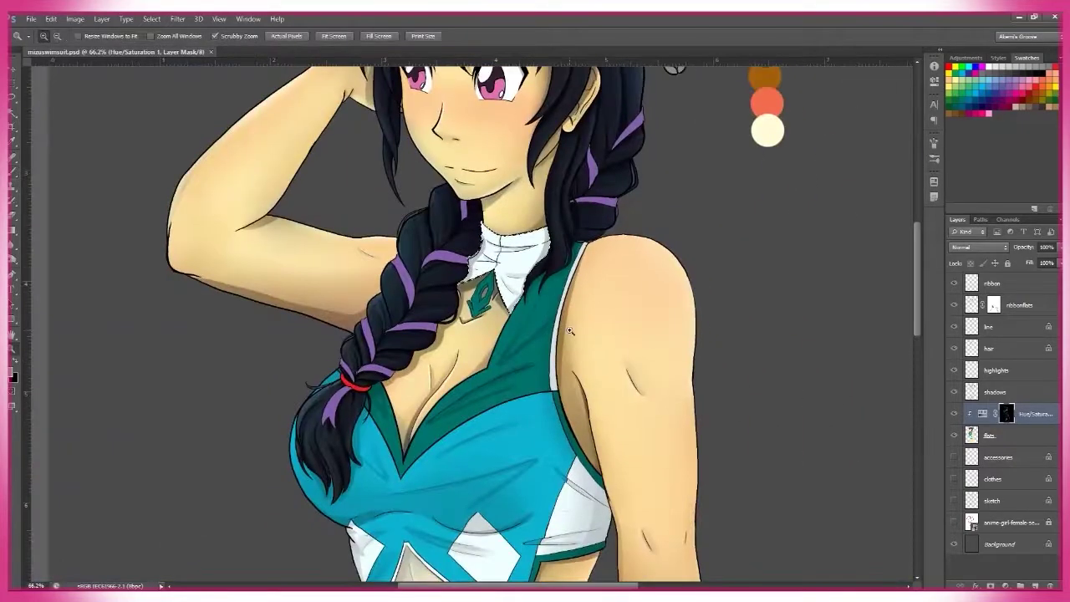
scroll(485, 288, up, 4)
key(b)
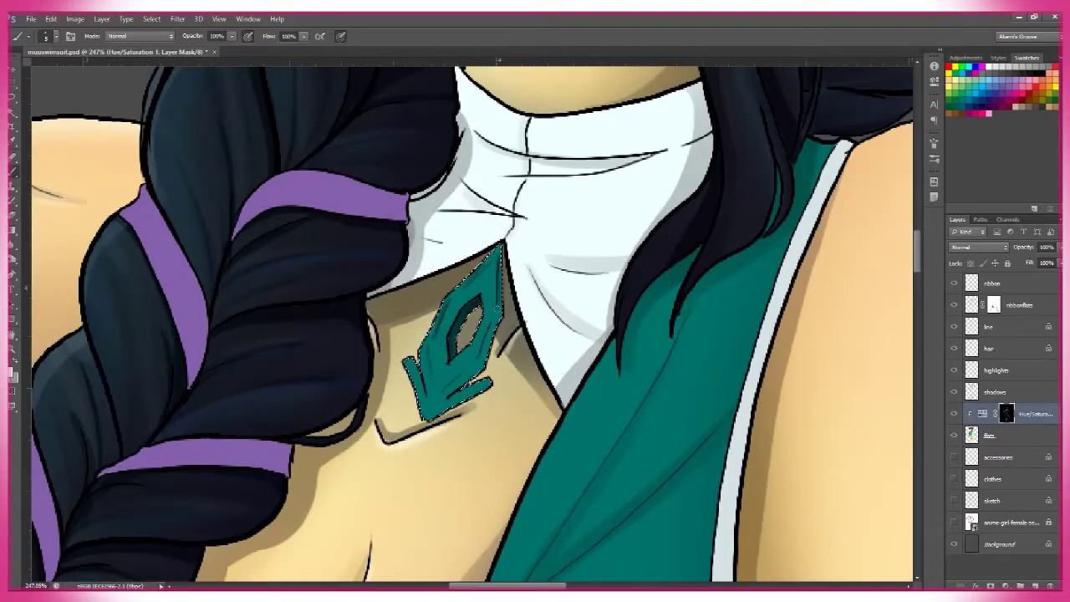
key(bracketright)
key(bracketright)
key(bracketright)
key(bracketright)
key(bracketright)
key(bracketright)
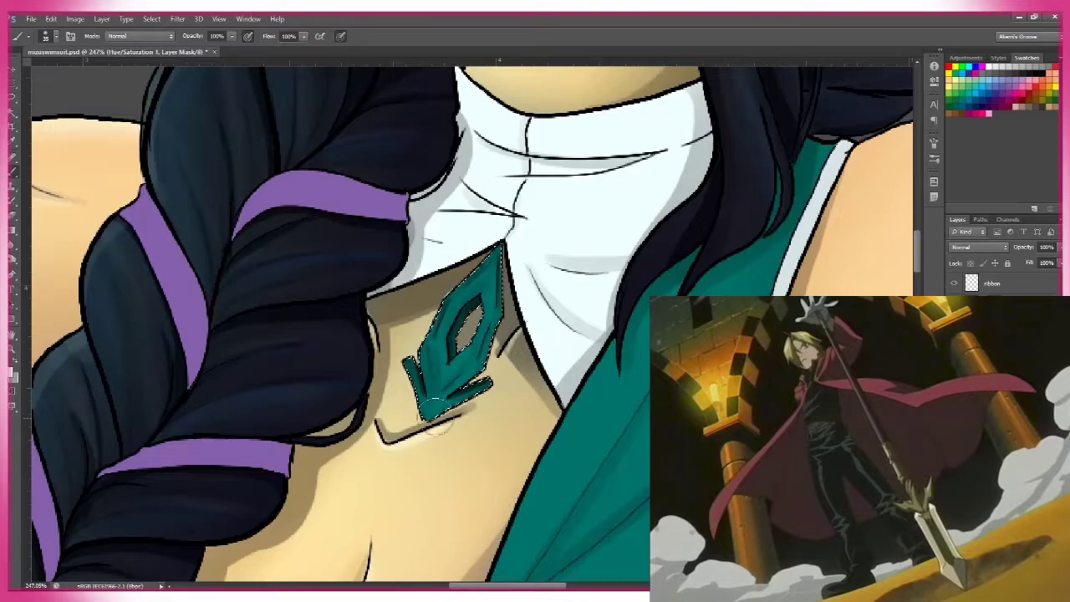
key(z)
scroll(586, 352, down, 6)
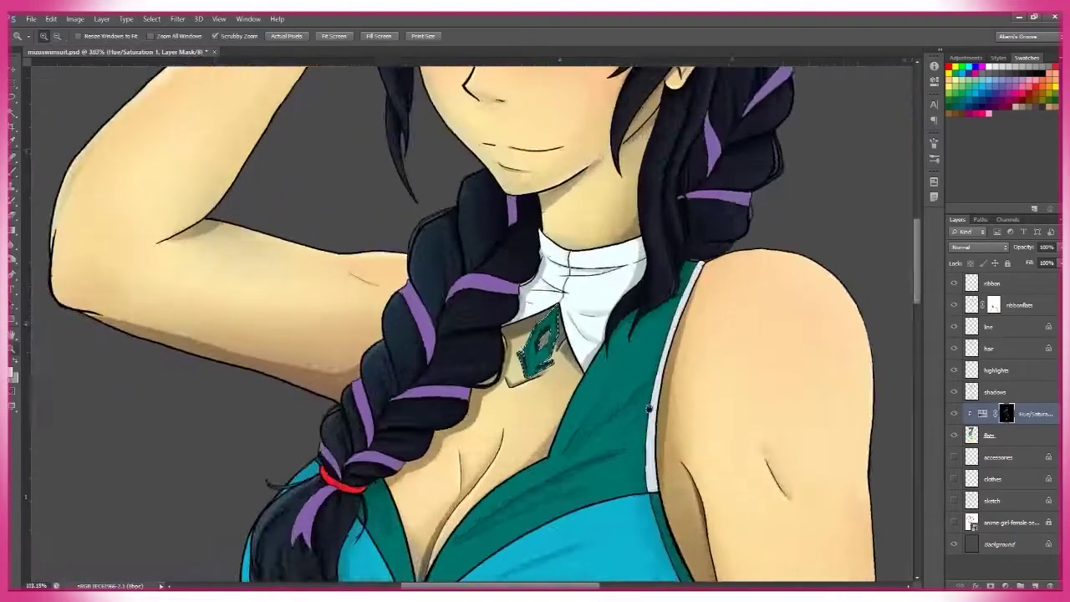
Step: Save the painting with Ctrl+S
key(ctrl+s)
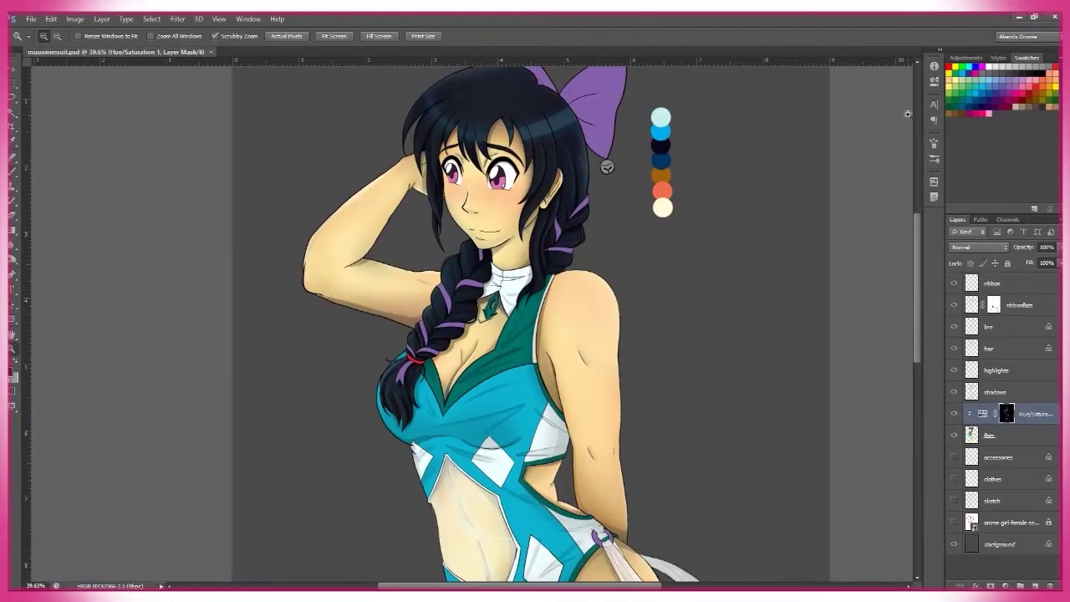
key(w)
key(alt+bracketleft)
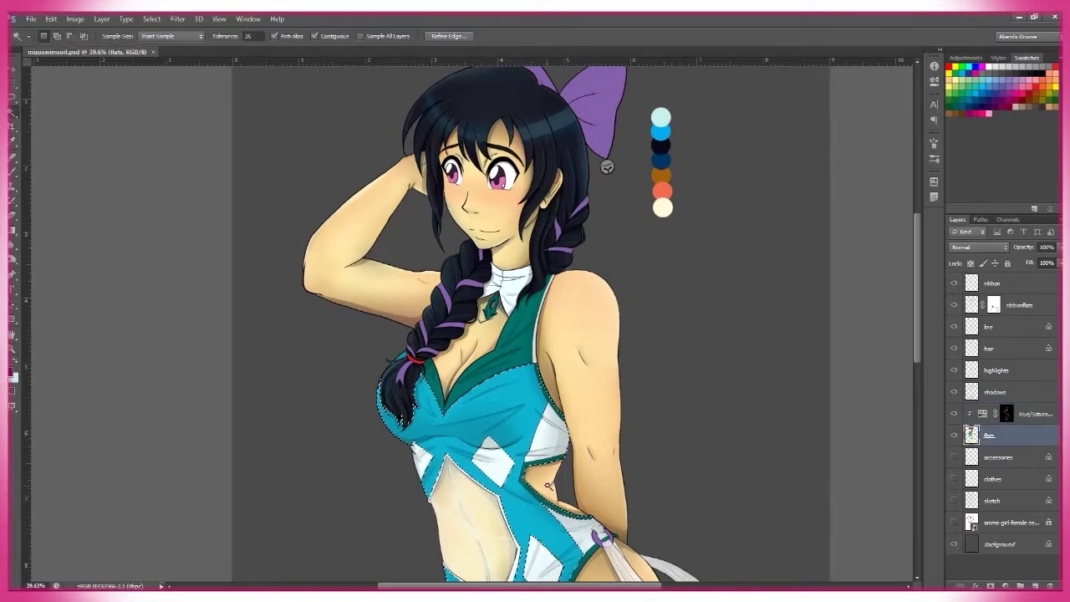
Step: On the shadows layer, set the gradient blending mode to Darken
key(g)
key(alt+bracketright)
key(alt+bracketright)
click(219, 36)
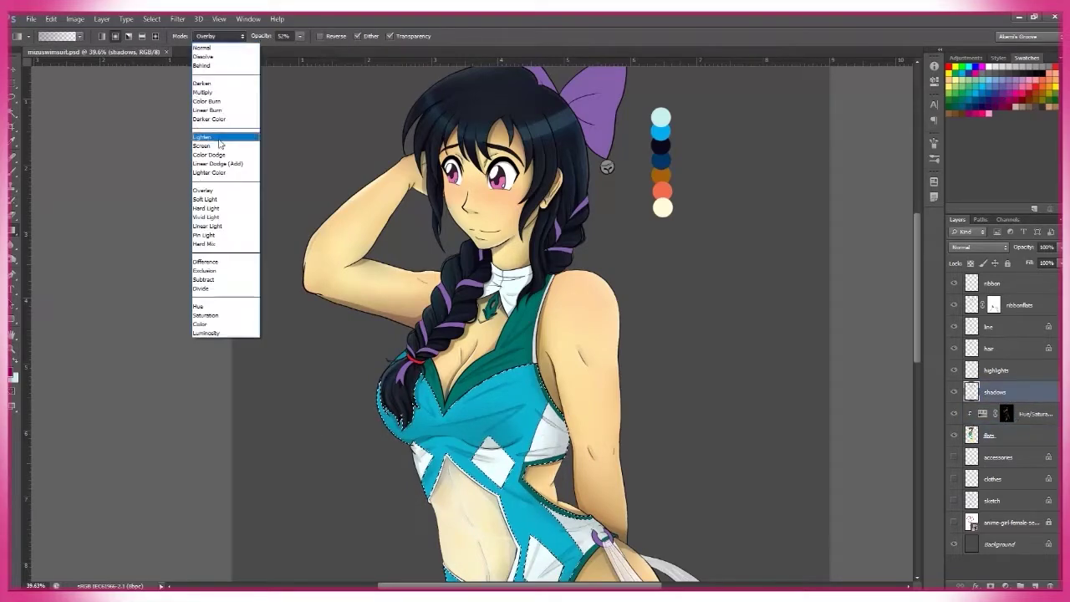
click(221, 83)
scroll(443, 493, up, 2)
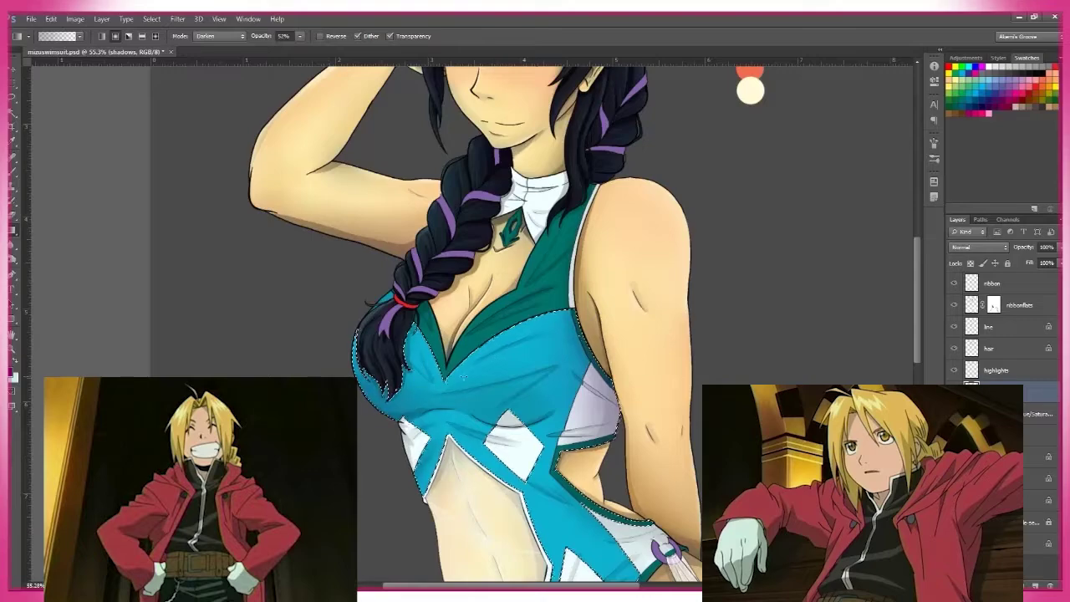
key(b)
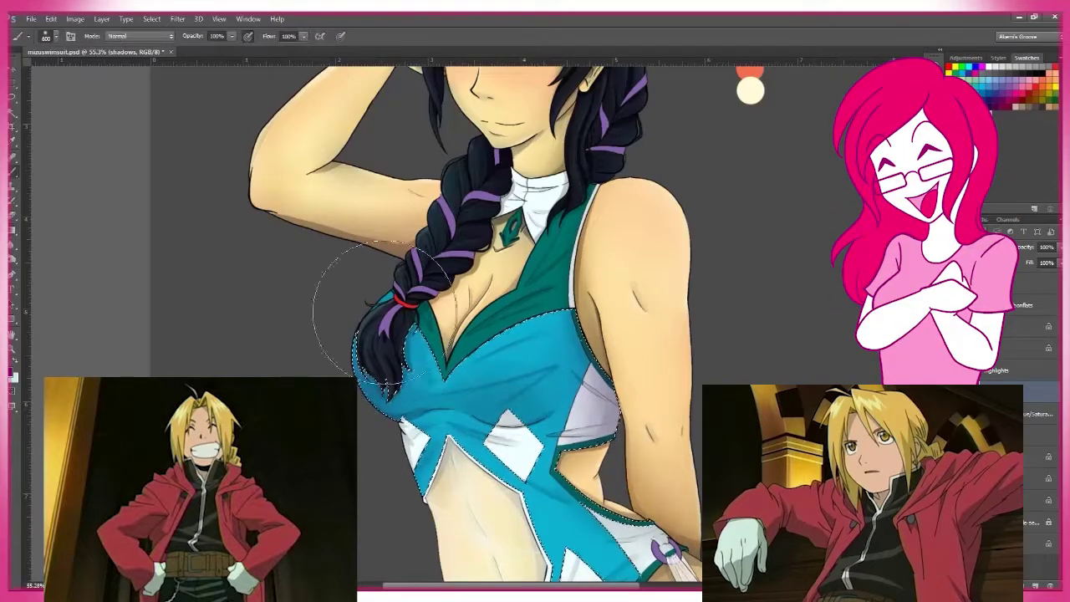
scroll(367, 303, down, 2)
Step: Check the flats layer with the Magic Wand, then return to the shadows layer and frame the face
key(w)
key(alt+bracketleft)
scroll(507, 499, up, 5)
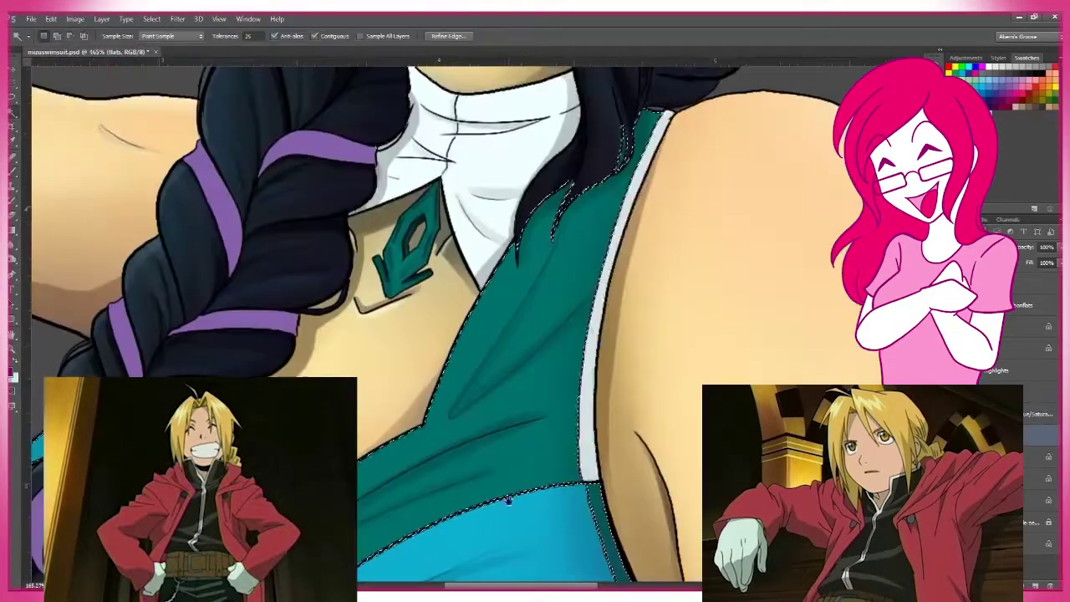
scroll(507, 499, down, 4)
key(alt+bracketright)
key(b)
drag(630, 180, 568, 255)
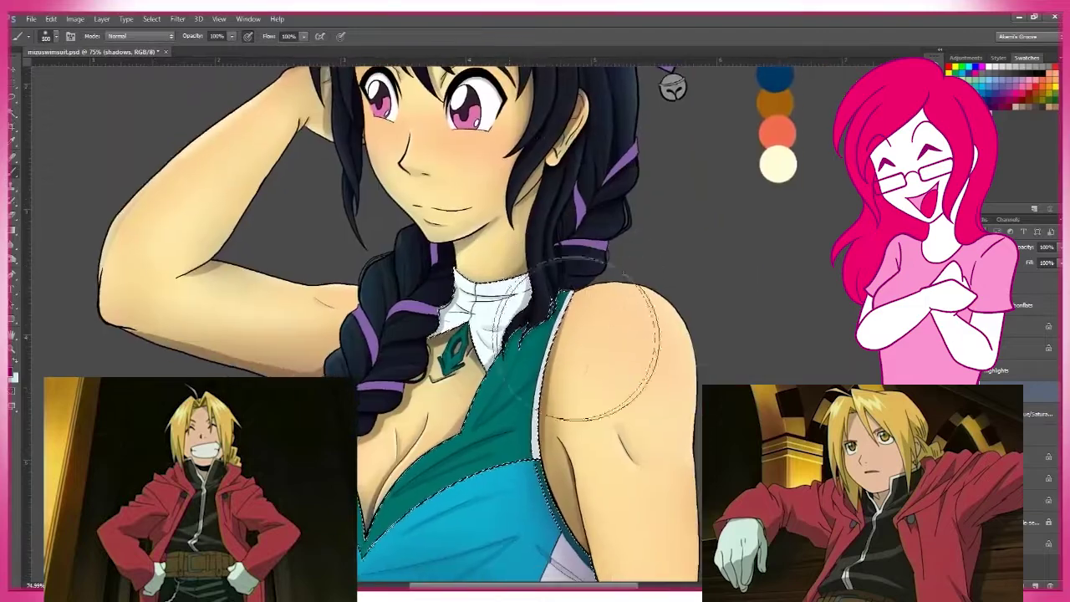
Step: Pick a dark purple shadow colour and a slightly smaller brush, framing the torso
click(13, 373)
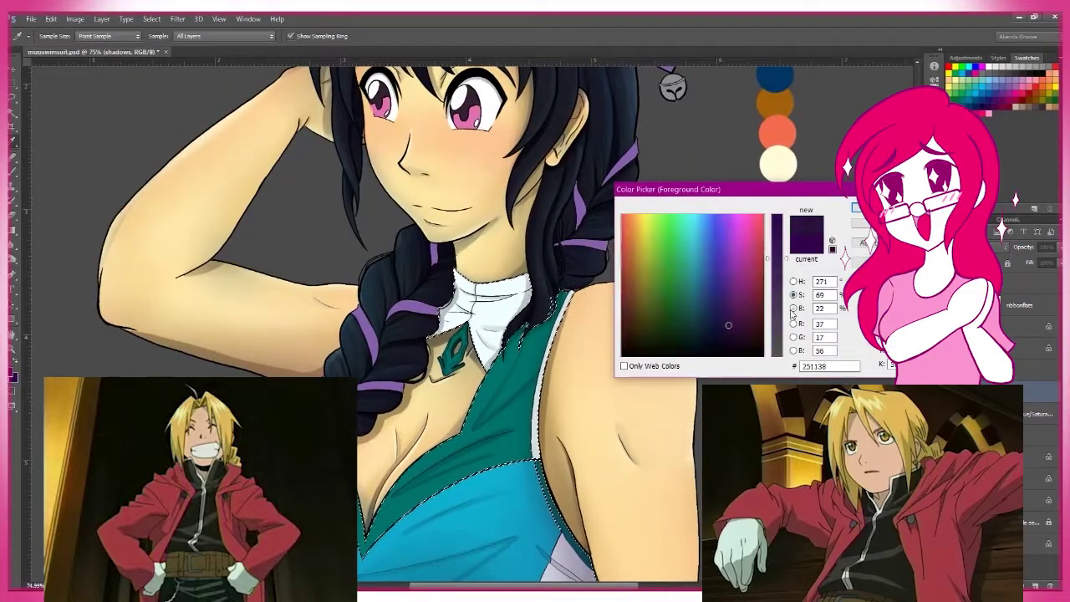
key(Return)
scroll(705, 354, down, 1)
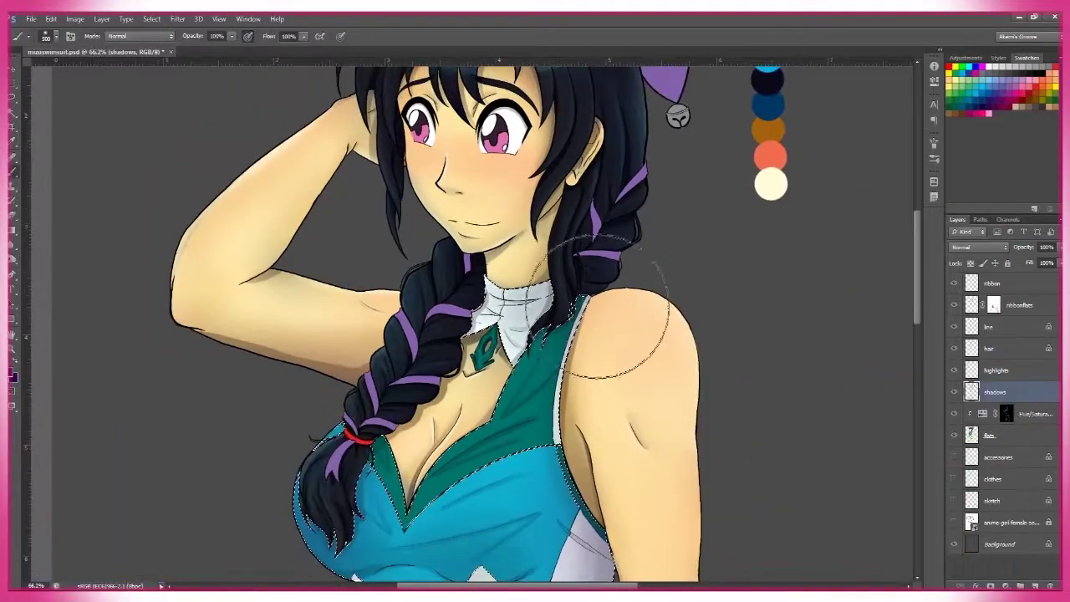
key(bracketleft)
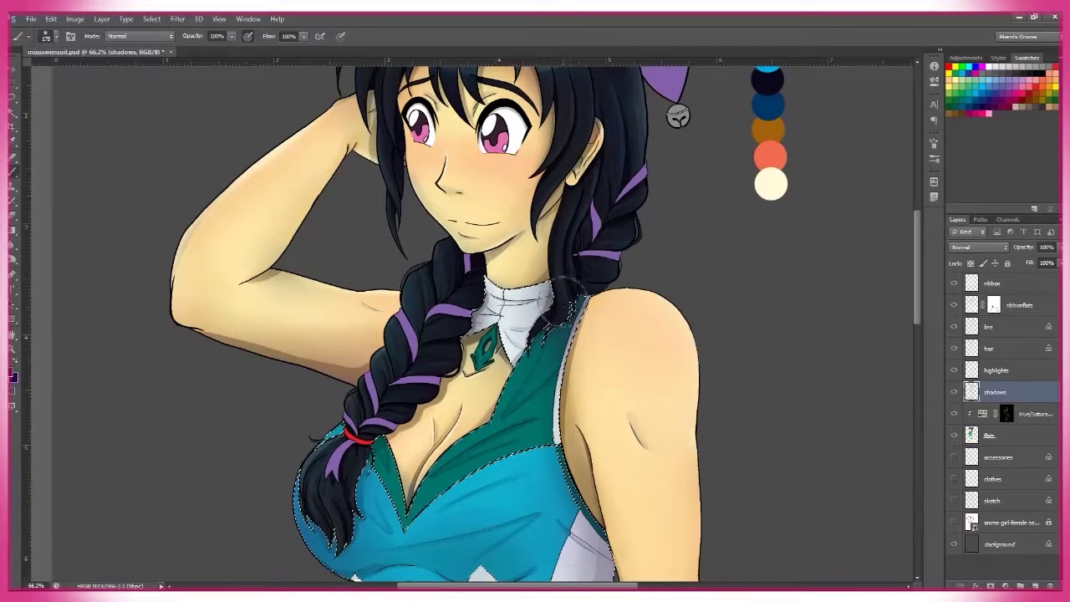
mouse_move(640, 525)
mouse_down()
mouse_move(670, 411)
mouse_move(664, 353)
mouse_up()
drag(689, 401, 684, 401)
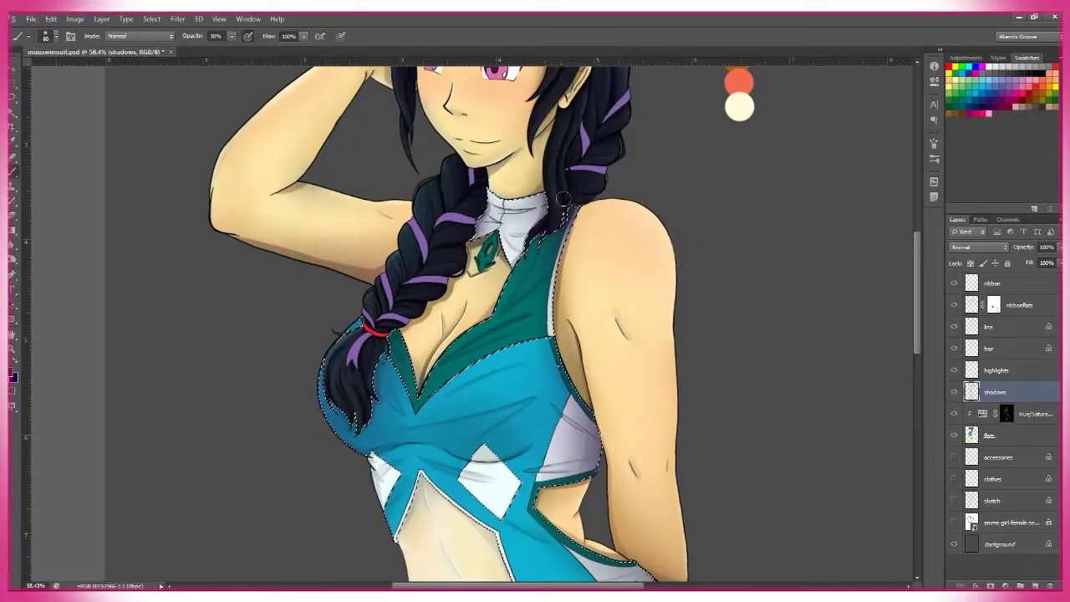
Step: Enlarge the brush in several increments while painting the soft shadows
scroll(636, 370, down, 3)
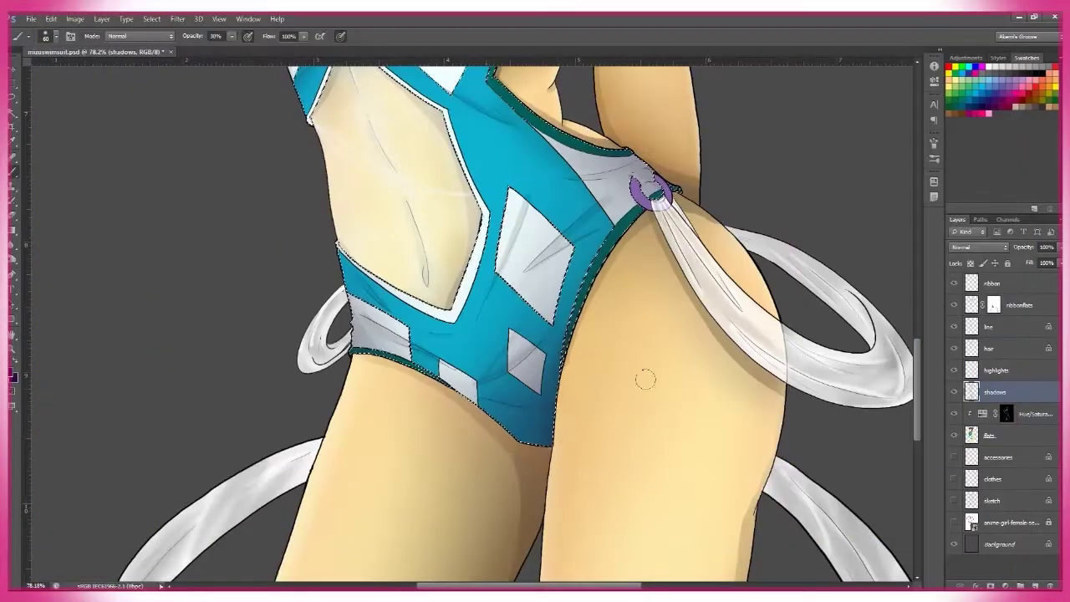
key(bracketright)
key(bracketright)
key(bracketright)
key(bracketright)
key(bracketright)
key(bracketright)
key(bracketright)
scroll(628, 387, down, 2)
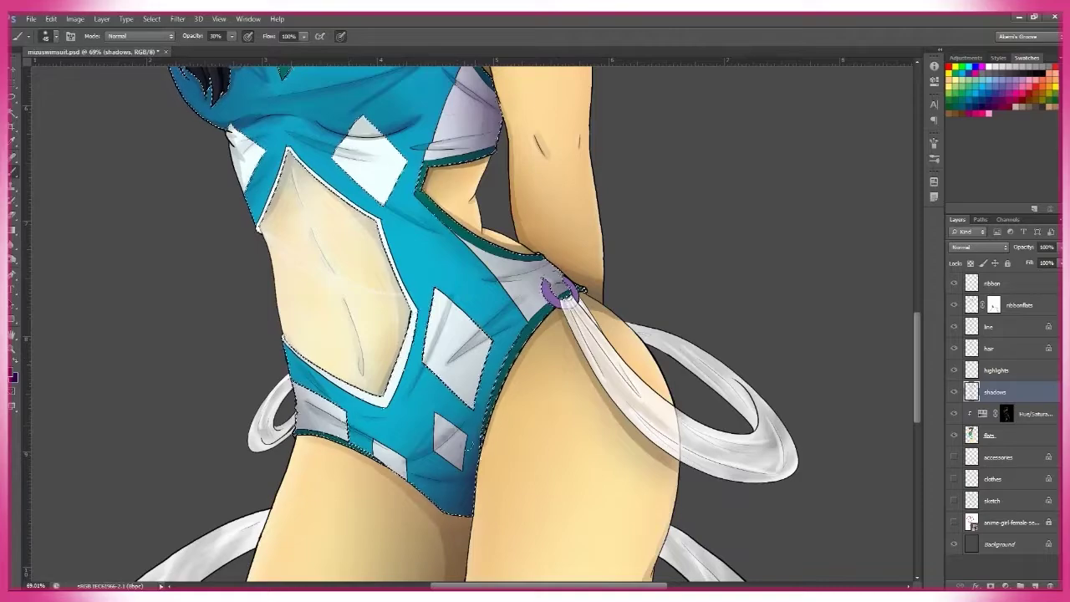
key(bracketright)
key(bracketright)
key(bracketright)
scroll(472, 322, down, 3)
scroll(473, 321, up, 3)
scroll(472, 321, up, 1)
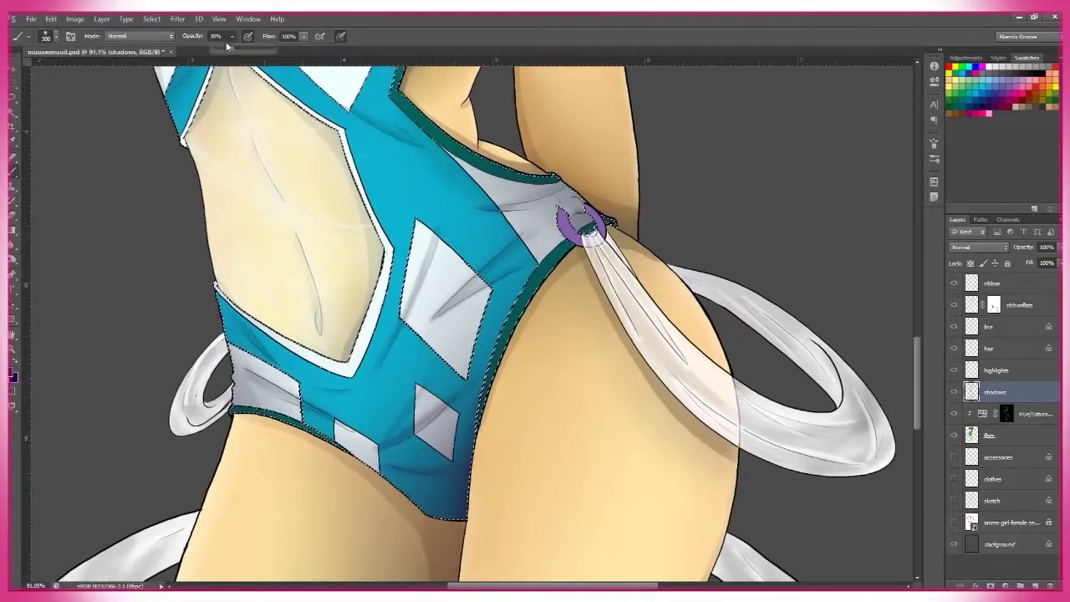
Step: Set the brush to size 400 at 8% opacity, then raise opacity to 73%
drag(226, 46, 214, 47)
key(bracketright)
scroll(560, 406, down, 5)
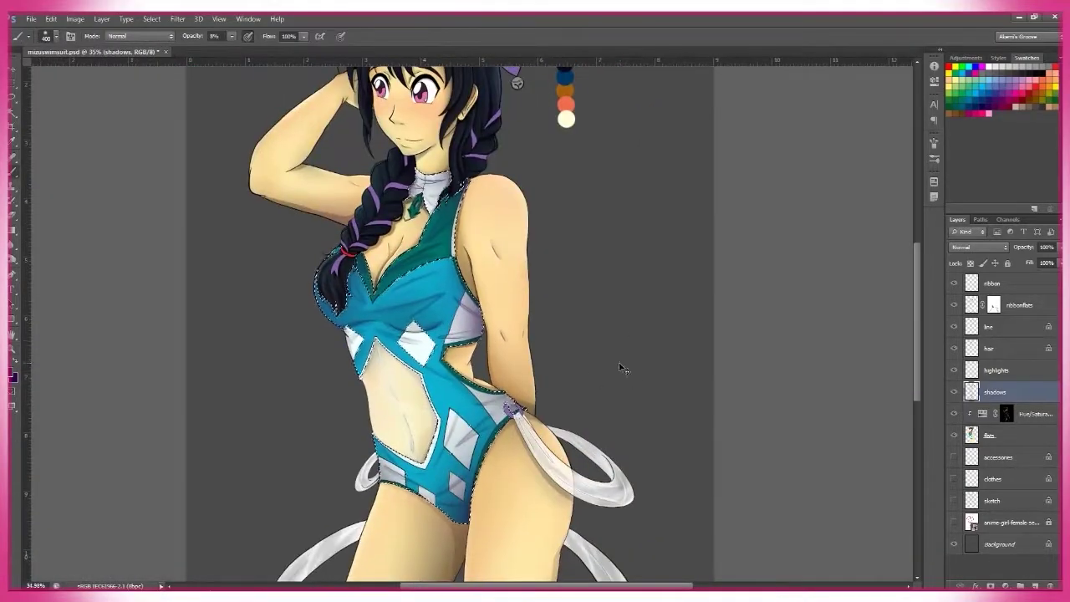
scroll(393, 185, up, 6)
key(7)
key(3)
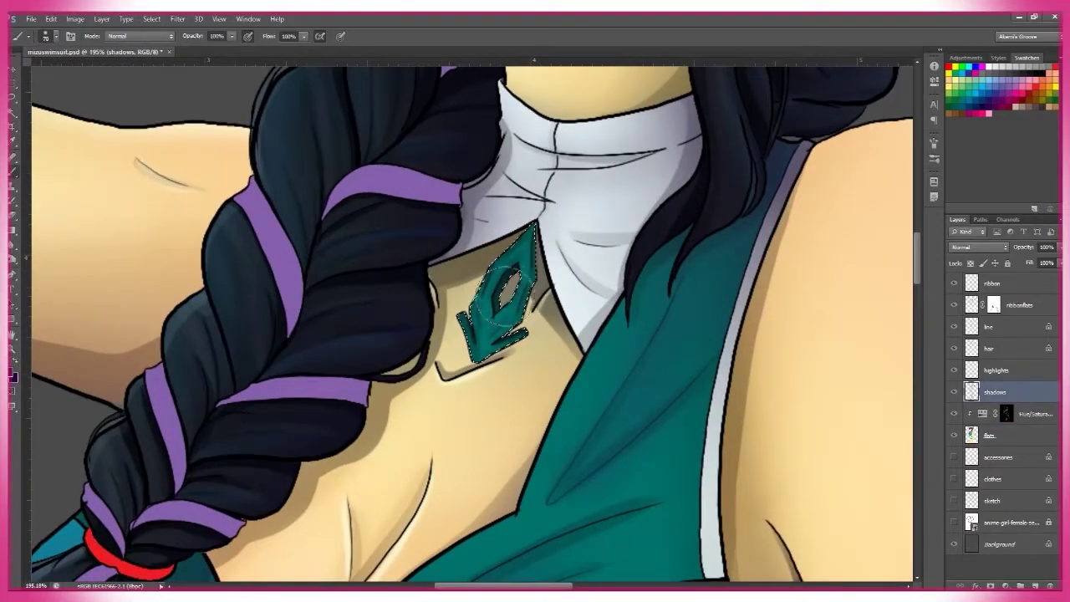
Step: Zoom out and toggle the flats layer off and on to check the shading
key(z)
scroll(514, 292, down, 5)
scroll(514, 293, down, 4)
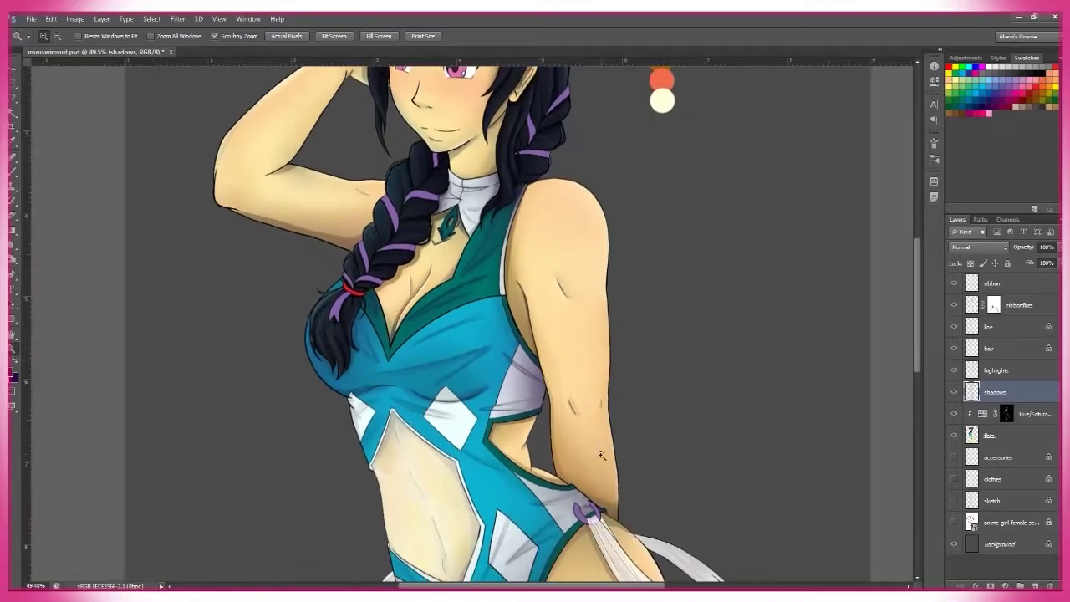
click(953, 436)
click(953, 437)
key(b)
scroll(643, 300, up, 4)
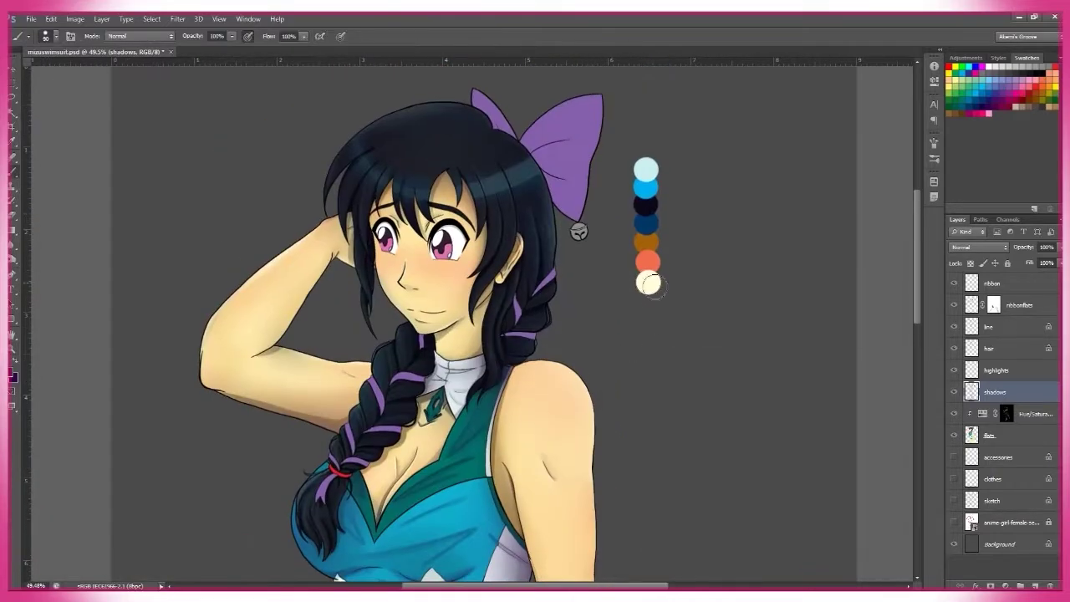
Step: Add a purple swatch to the palette and Magic Wand-select the teal swimsuit parts on flats
click(646, 327)
key(w)
scroll(501, 334, down, 5)
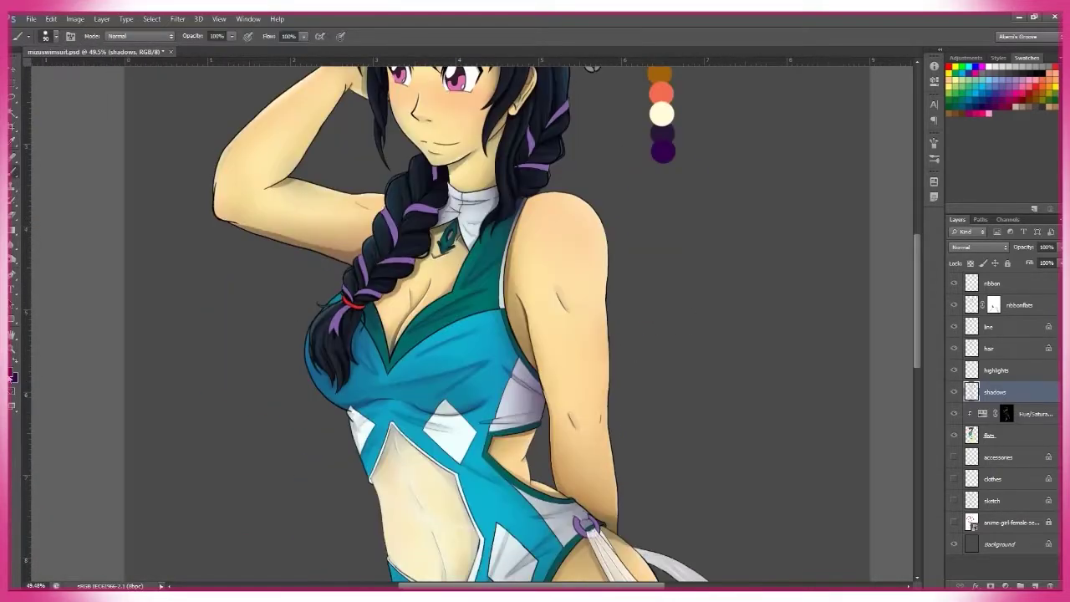
click(11, 375)
click(900, 208)
click(989, 435)
click(434, 468)
scroll(501, 334, up, 3)
scroll(510, 139, down, 4)
scroll(782, 394, left, 3)
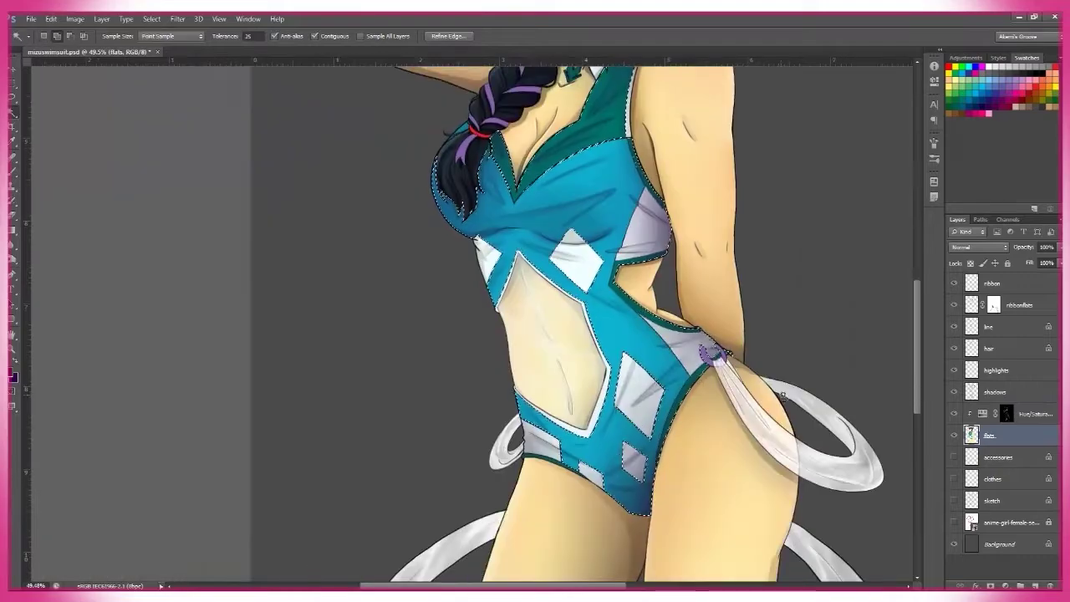
scroll(544, 334, up, 3)
Step: Return to the shadows layer, deselect, and zoom in on the face and colour swatches
click(994, 391)
key(ctrl+d)
key(b)
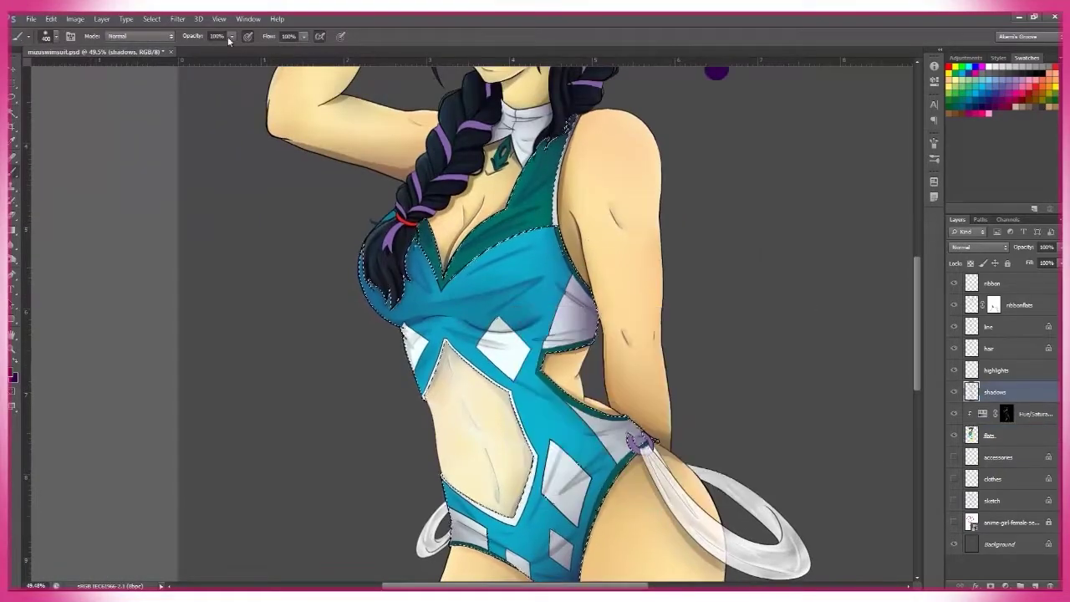
key(ctrl+minus)
key(ctrl+minus)
key(ctrl+plus)
key(ctrl+shift+d)
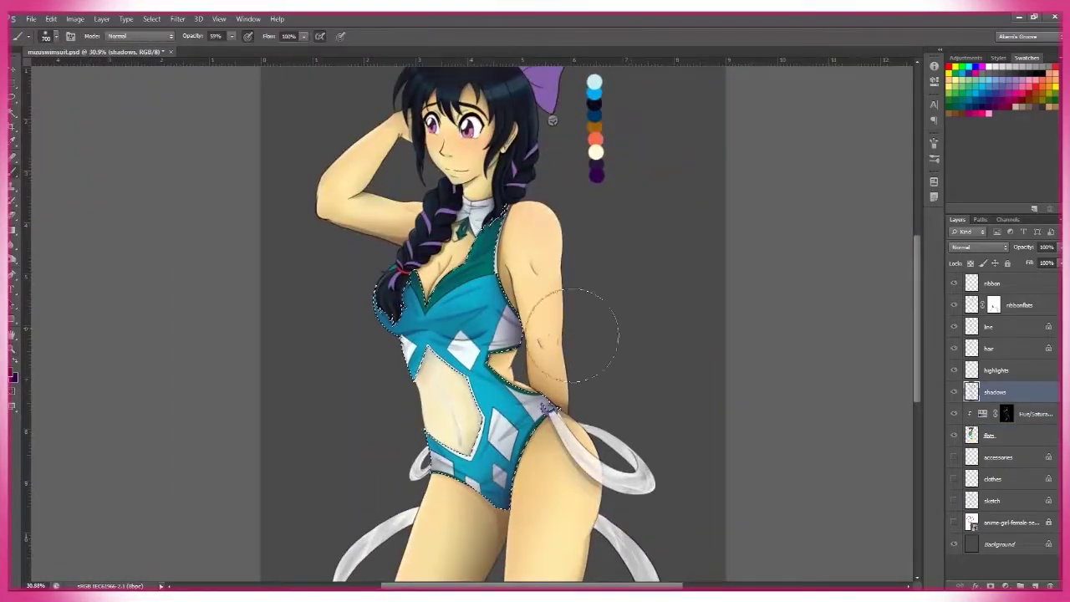
scroll(572, 334, down, 3)
scroll(573, 334, up, 4)
key(z)
drag(711, 359, 675, 358)
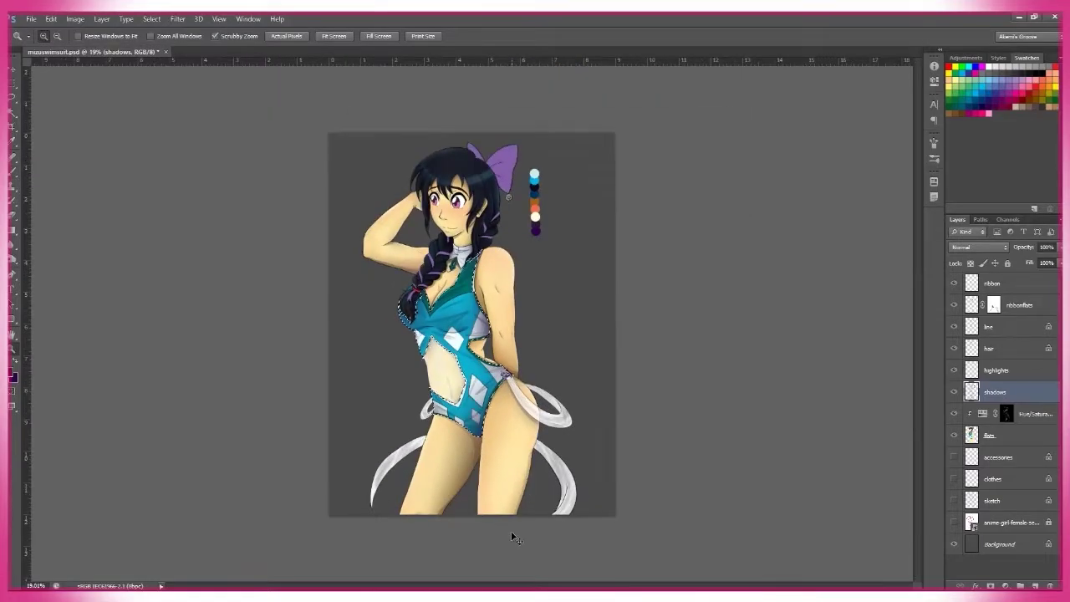
drag(553, 217, 602, 219)
Step: Zoom out, pick white on the shadows layer, and try then undo a hair shine stroke
key(b)
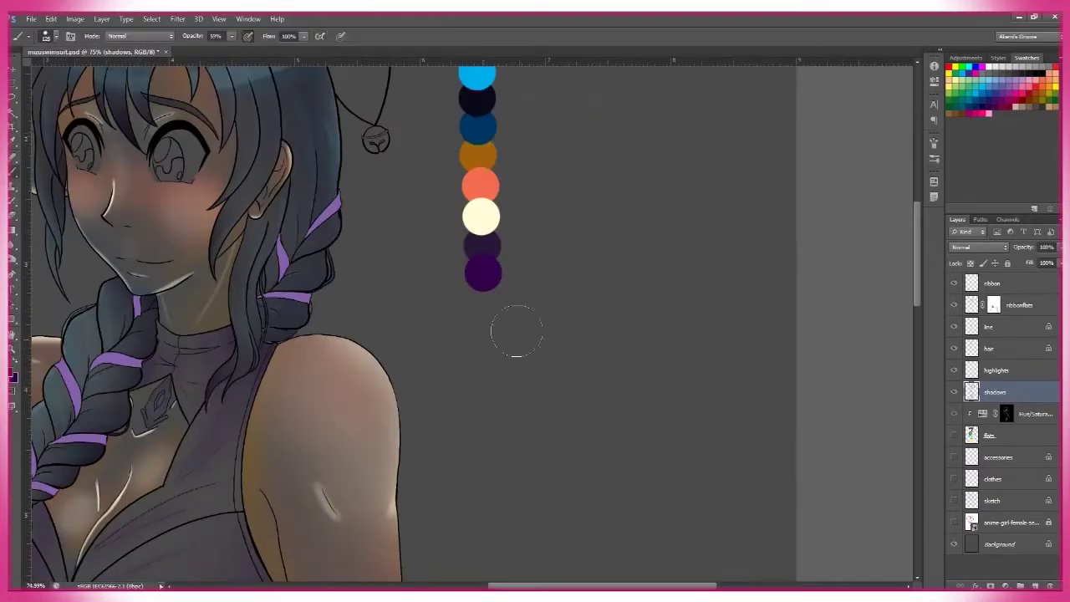
key(z)
drag(538, 441, 570, 441)
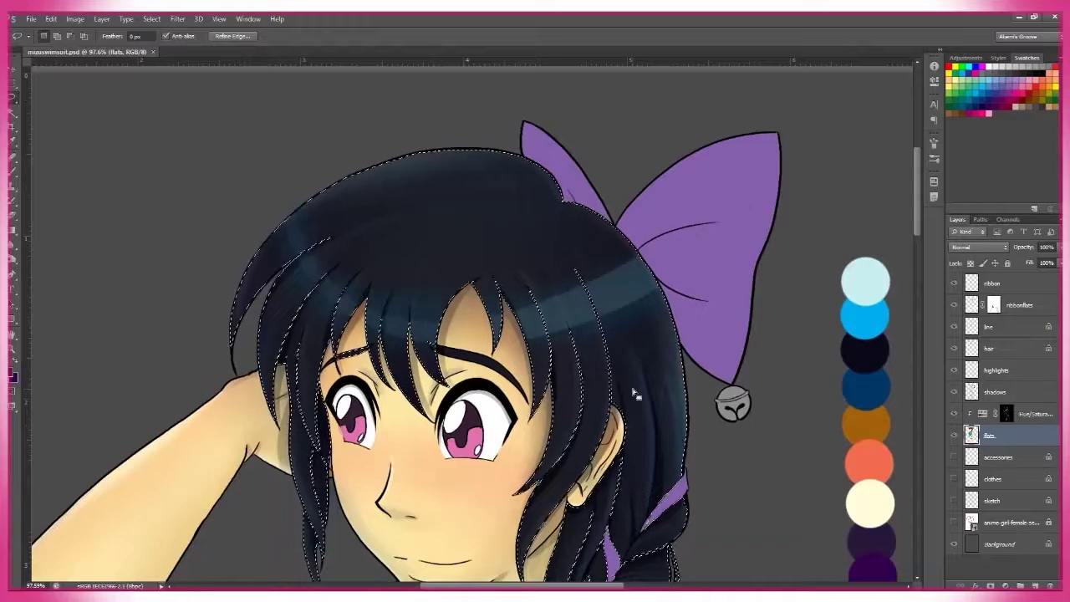
click(971, 391)
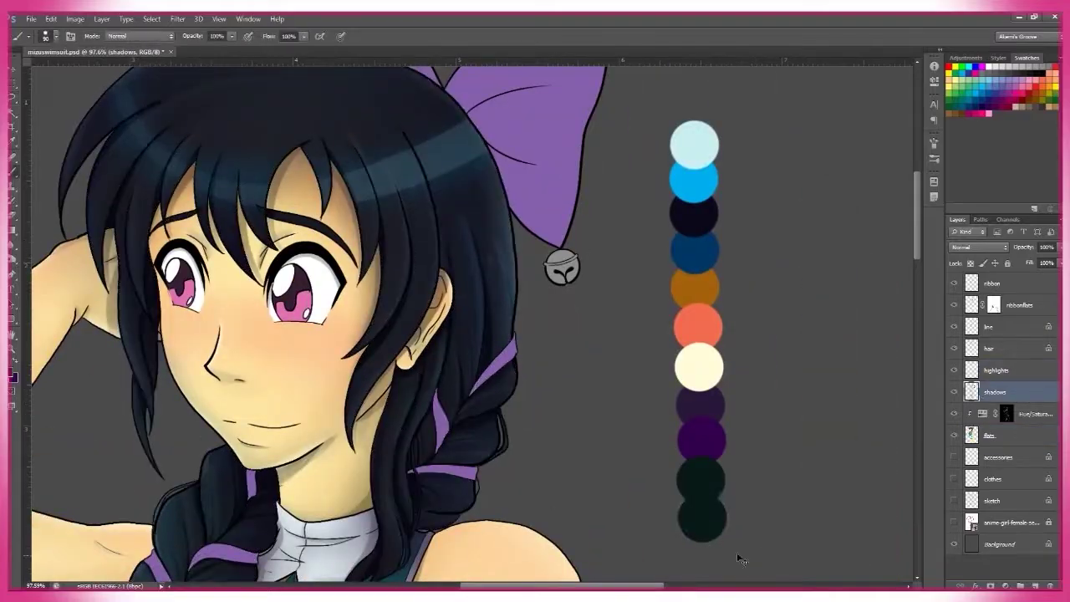
click(995, 369)
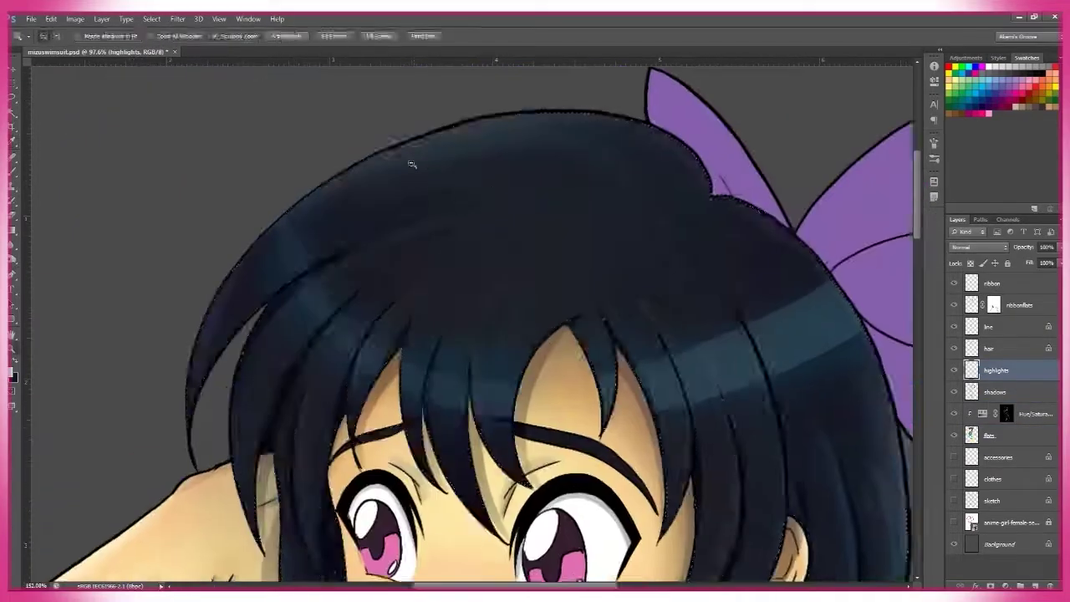
drag(413, 170, 466, 167)
key(ctrl+z)
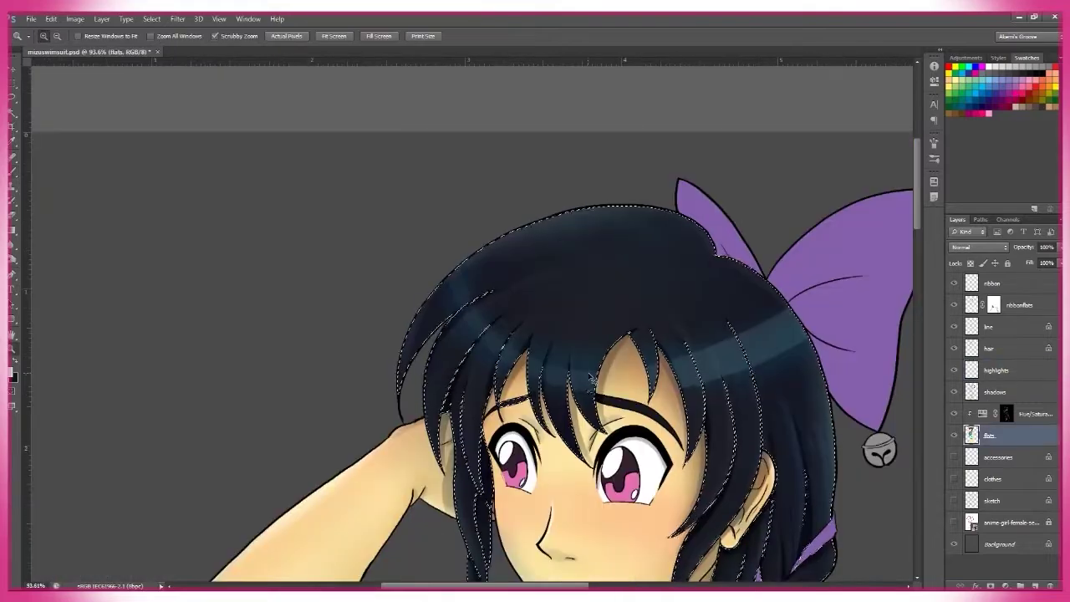
Step: Add a new layer above highlights and paint white hair shine strokes, then undo them
click(991, 585)
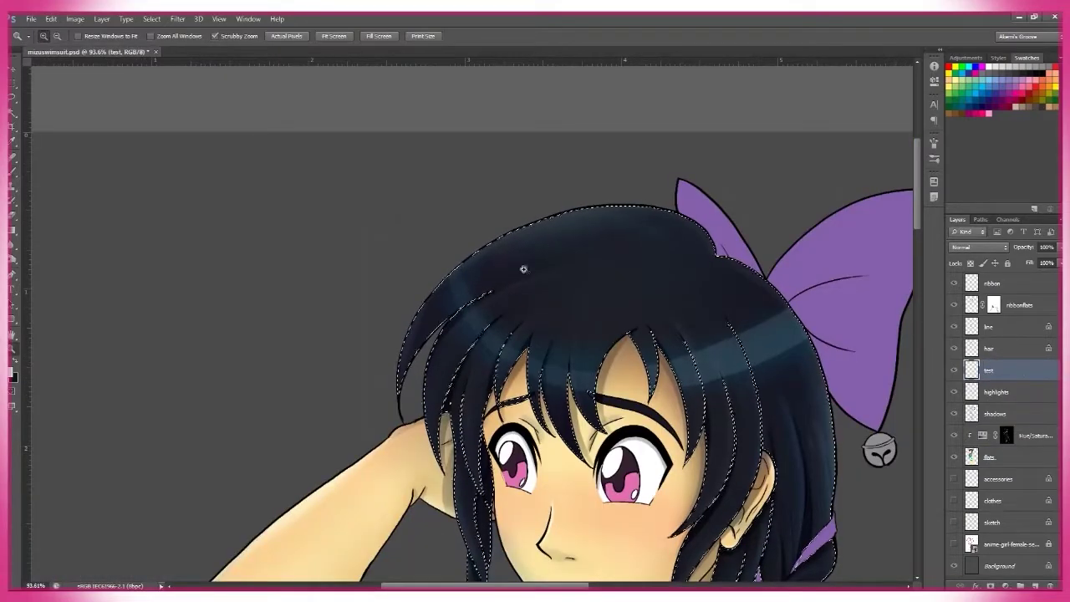
key(b)
drag(430, 305, 455, 346)
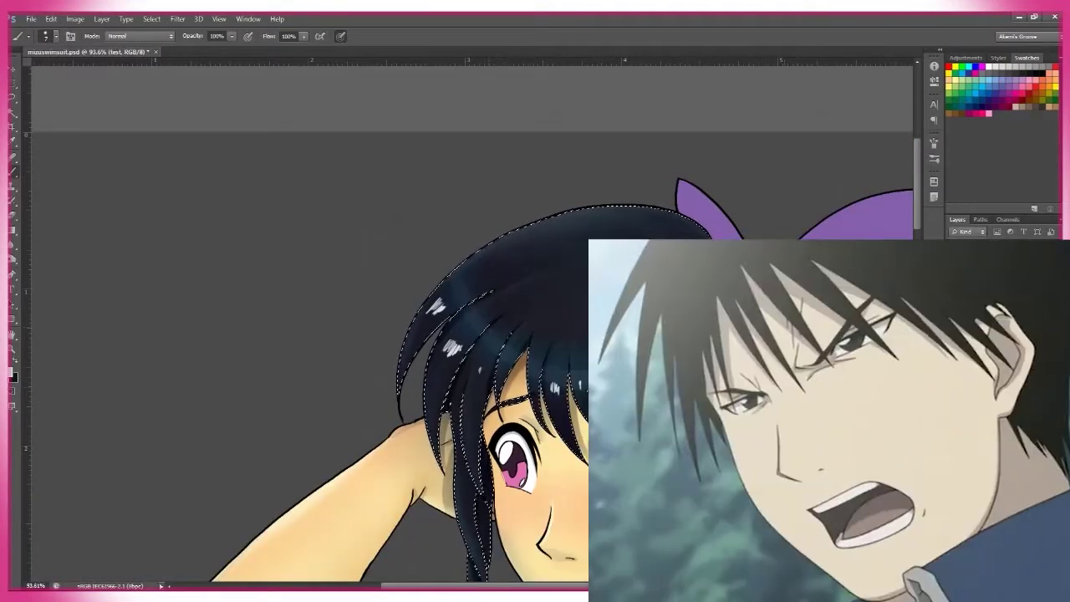
key(z)
drag(539, 219, 585, 219)
key(b)
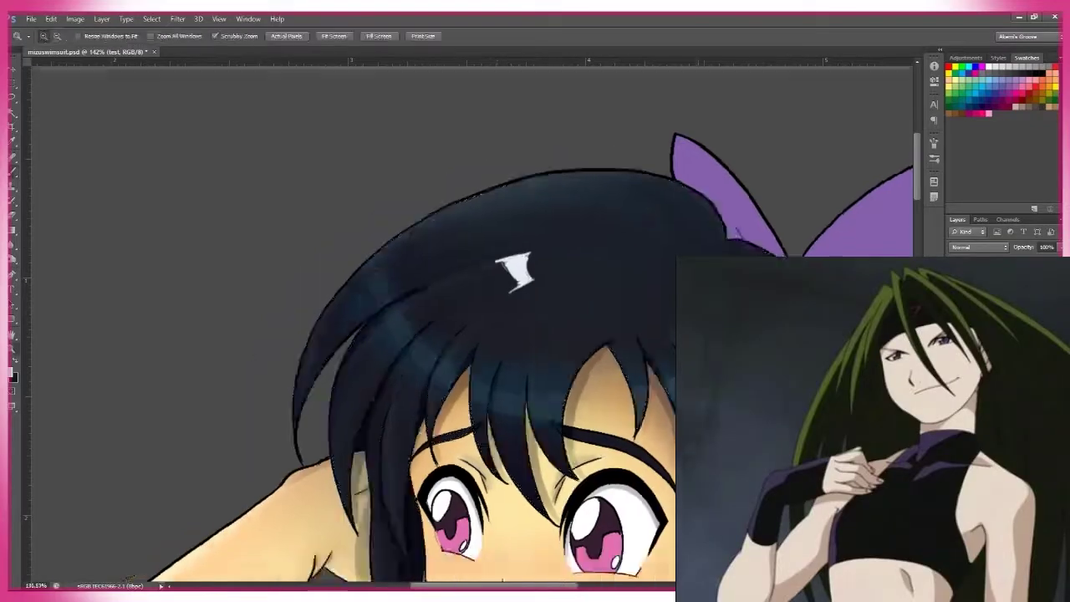
key(ctrl+alt+z)
key(ctrl+alt+z)
key(ctrl+alt+z)
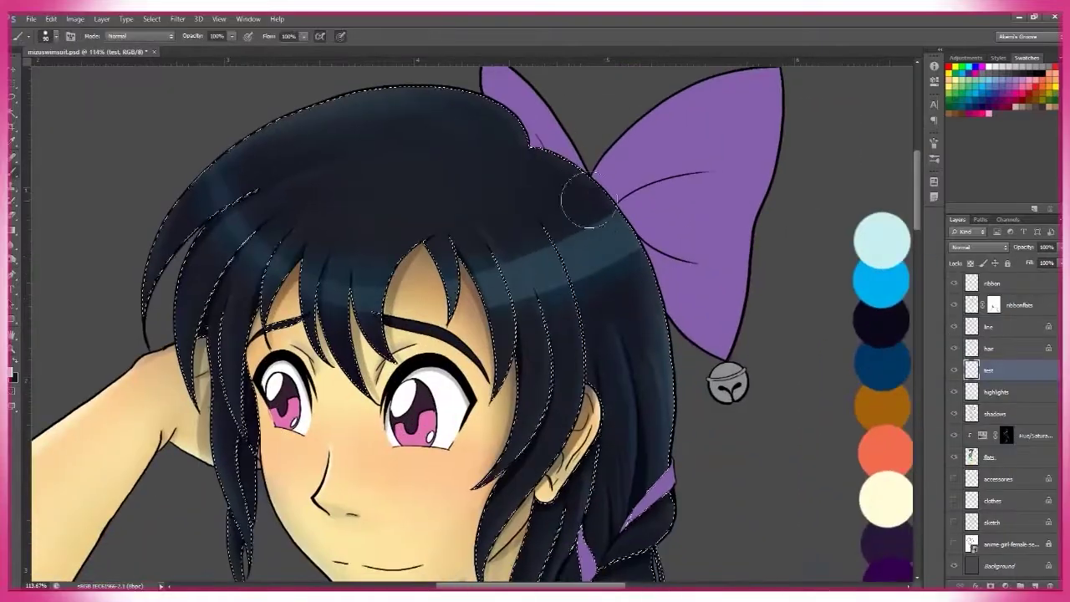
Step: From a wider view, paint a white shine stroke across the hair, then undo it
mouse_move(609, 219)
mouse_down()
mouse_move(818, 186)
mouse_move(752, 185)
mouse_up()
key(z)
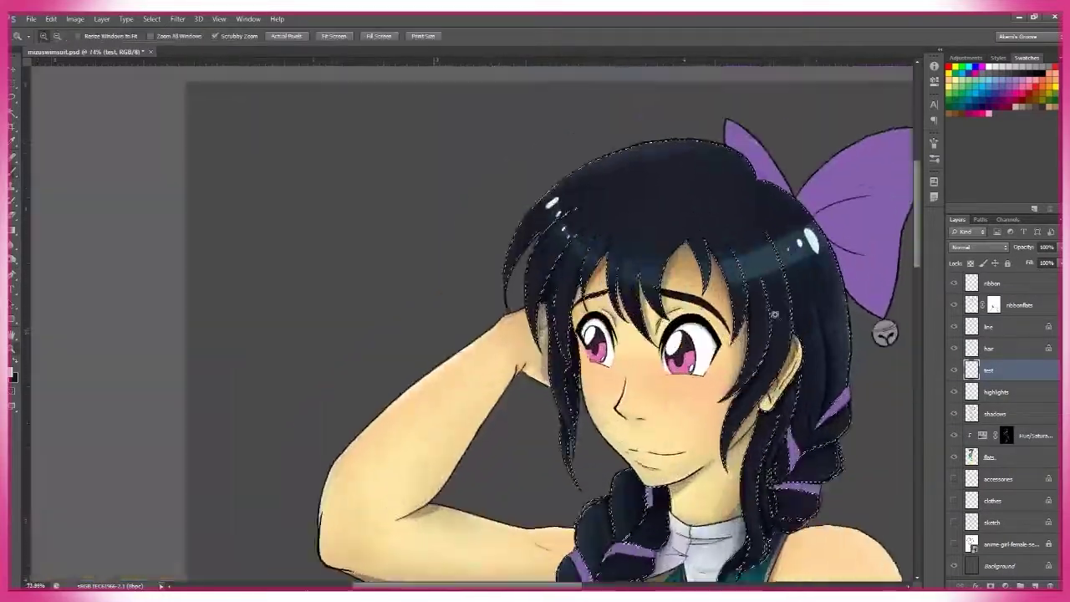
mouse_move(814, 272)
mouse_down()
mouse_move(680, 201)
mouse_move(718, 200)
mouse_up()
key(b)
drag(562, 253, 667, 156)
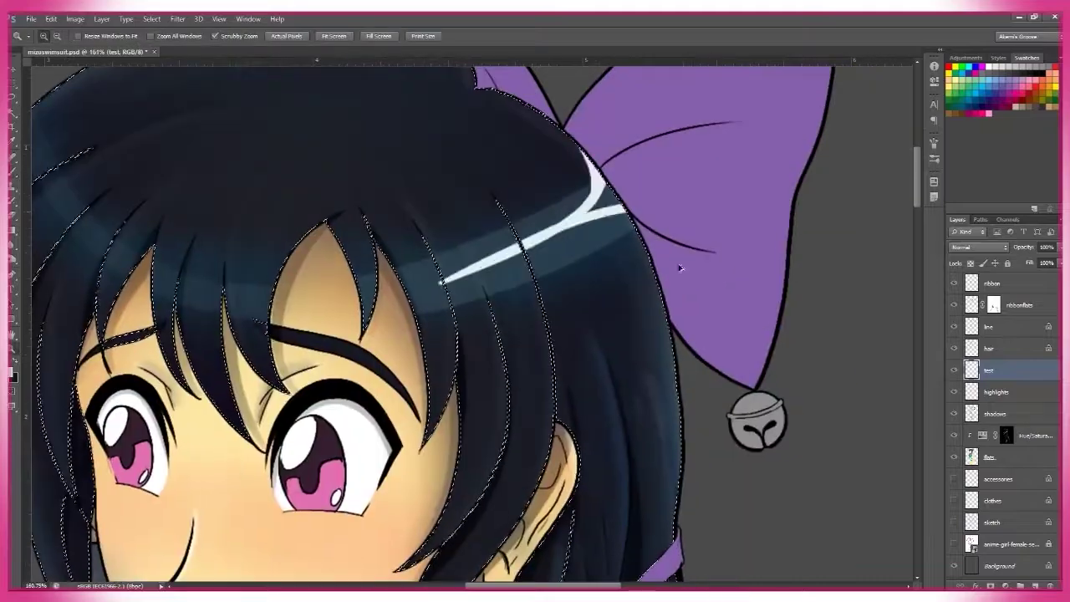
key(z)
drag(668, 297, 625, 297)
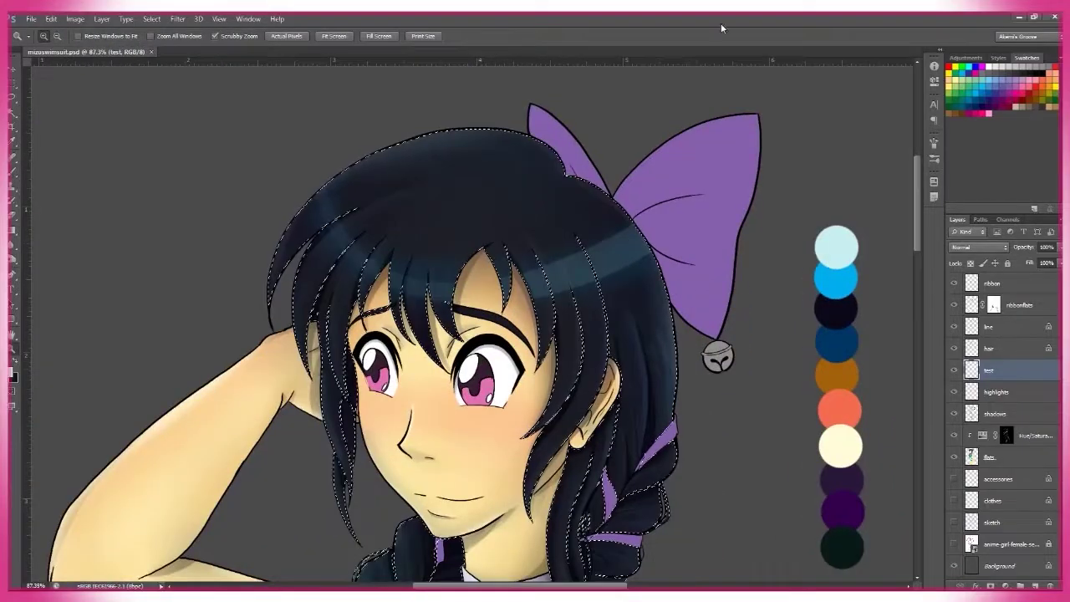
key(b)
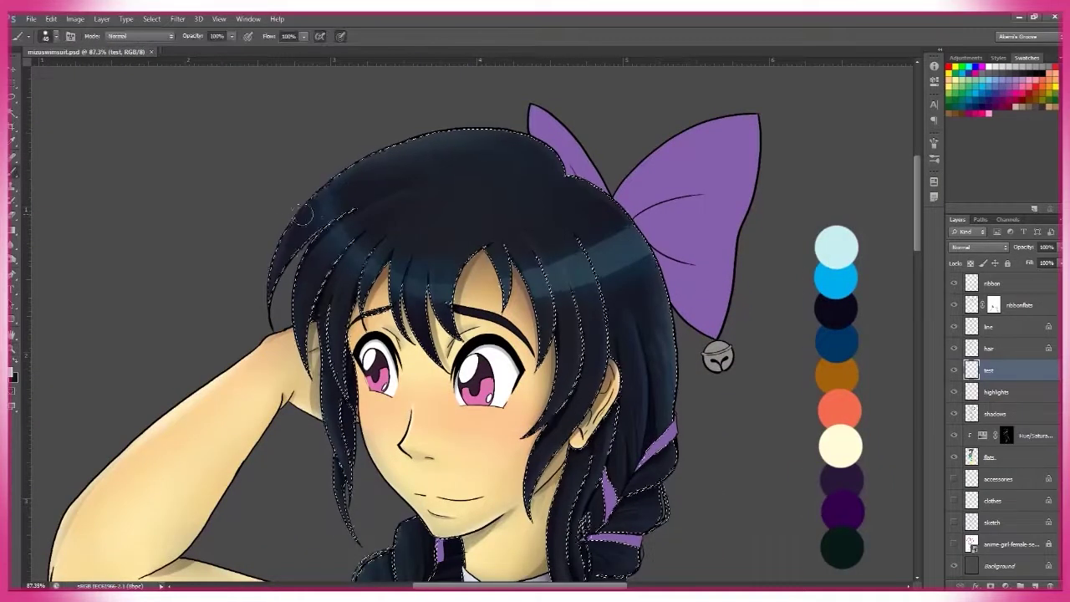
key(ctrl+z)
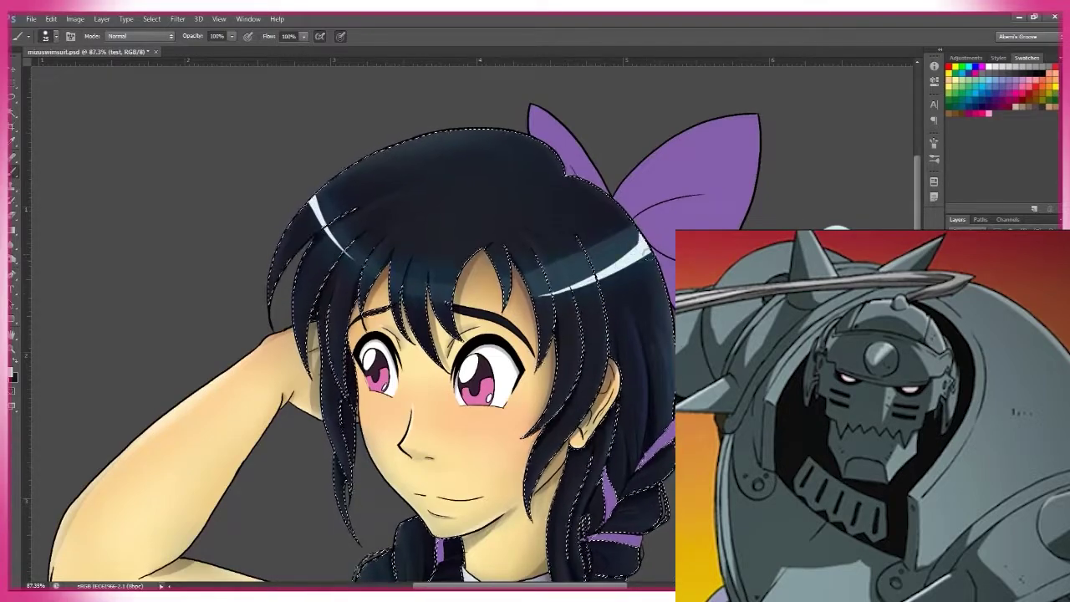
scroll(626, 330, up, 5)
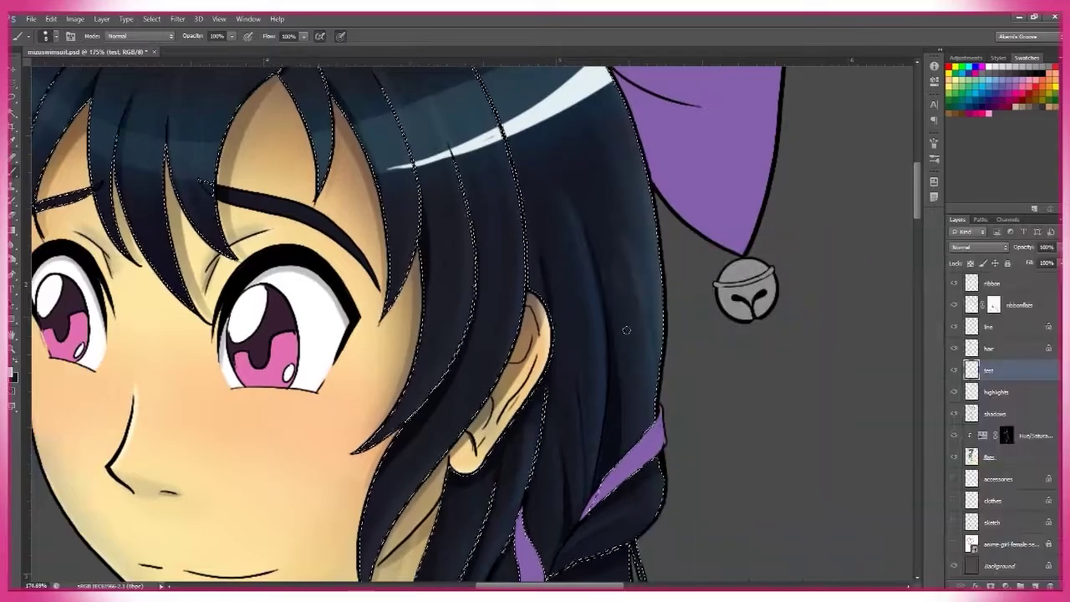
Step: Paint a short white hair stroke and switch the test layer's blend mode to Overlay
drag(626, 330, 662, 316)
key(z)
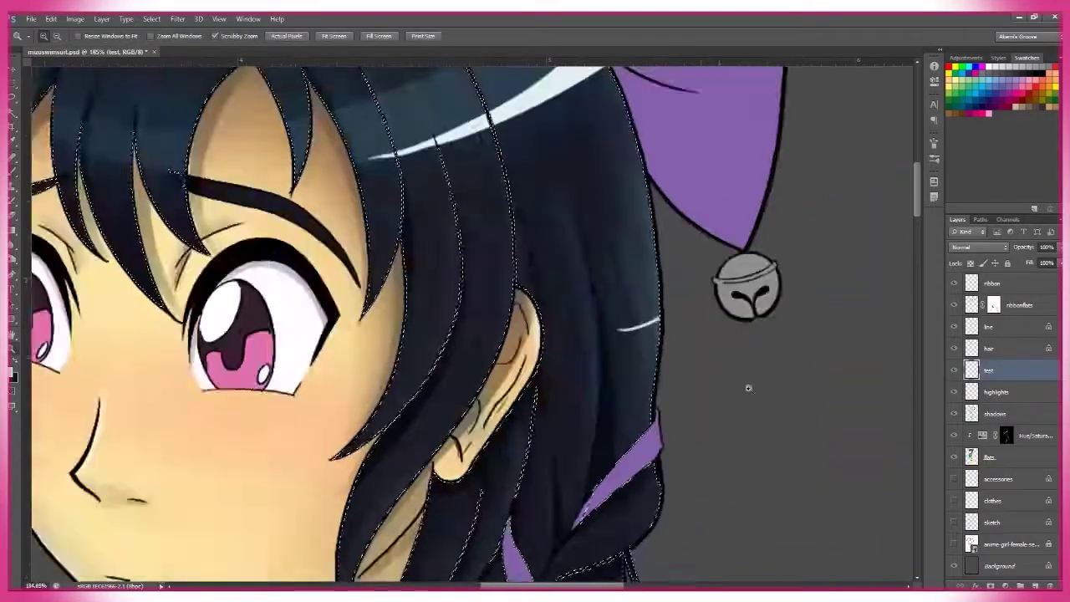
scroll(747, 387, down, 4)
click(977, 247)
click(977, 392)
Step: Load the hair selection and brush bluish highlights along the braid
scroll(752, 251, up, 5)
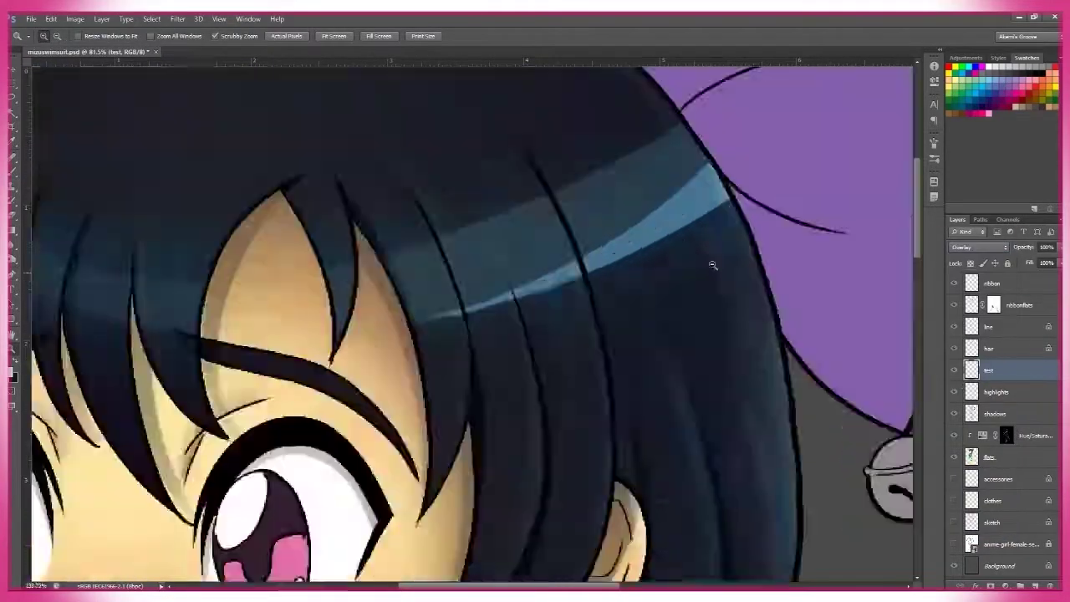
scroll(752, 209, down, 4)
scroll(769, 180, up, 2)
ctrl+click(971, 347)
scroll(502, 376, up, 1)
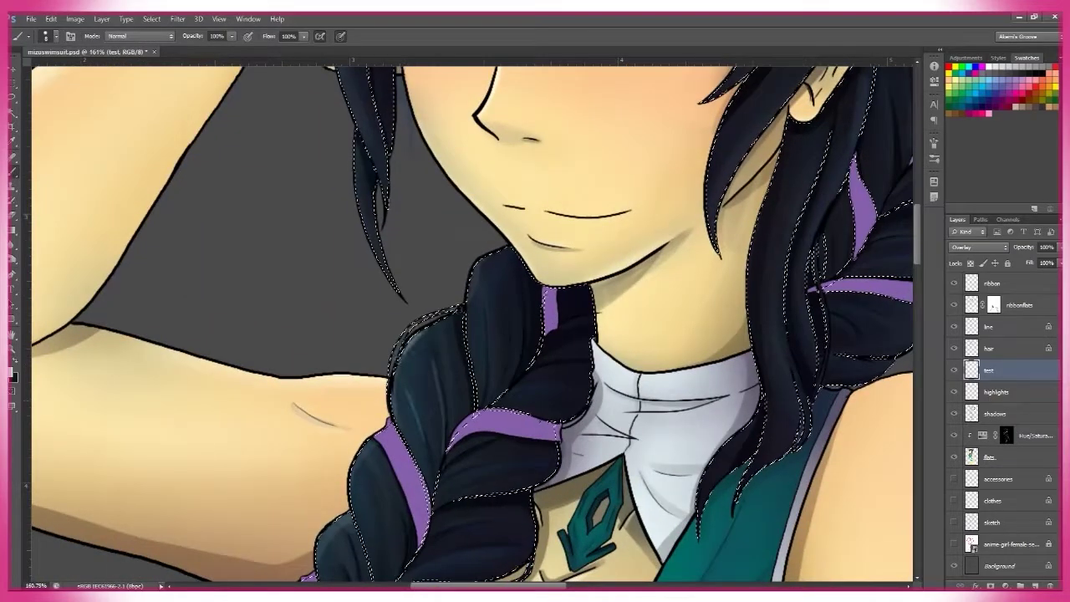
scroll(502, 376, up, 2)
key(b)
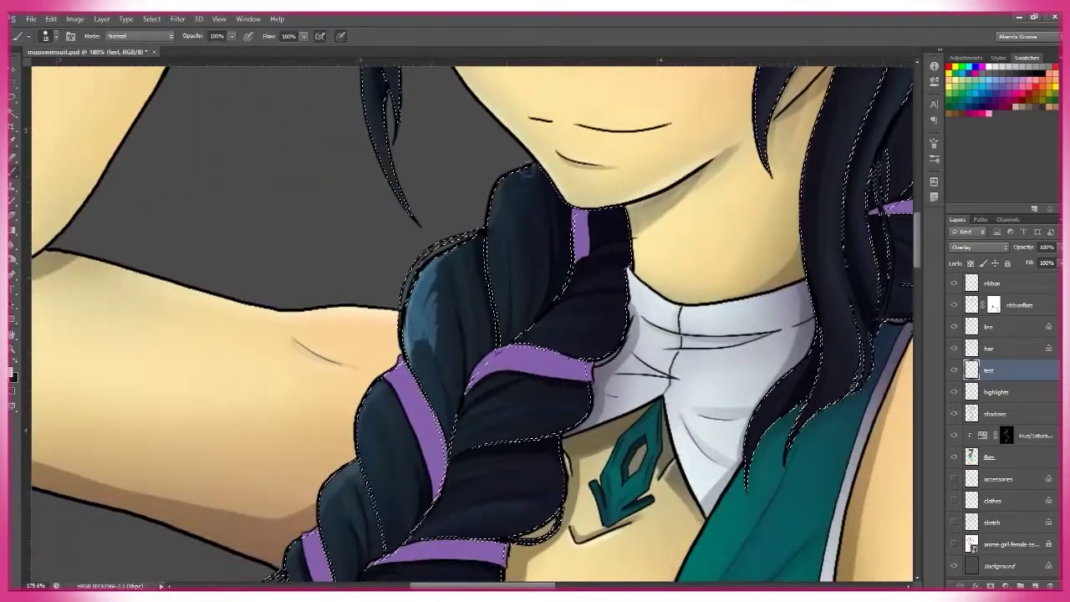
mouse_move(391, 437)
mouse_down()
mouse_move(524, 141)
mouse_move(575, 124)
mouse_up()
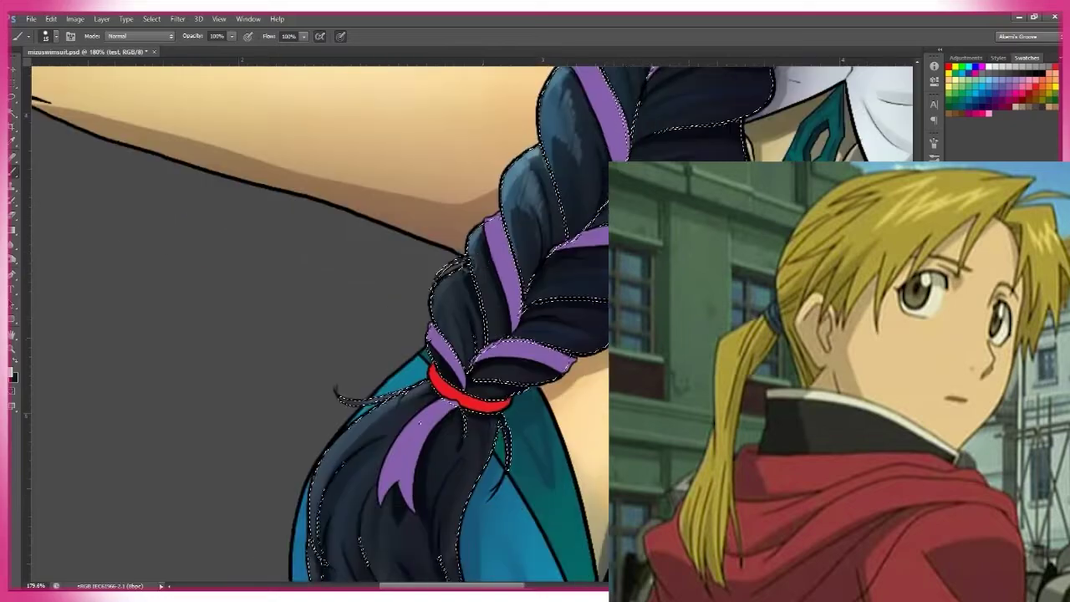
Step: Zoom around the red hair tie, chest and side braid to review the bluish braid highlights
drag(452, 314, 495, 295)
key(z)
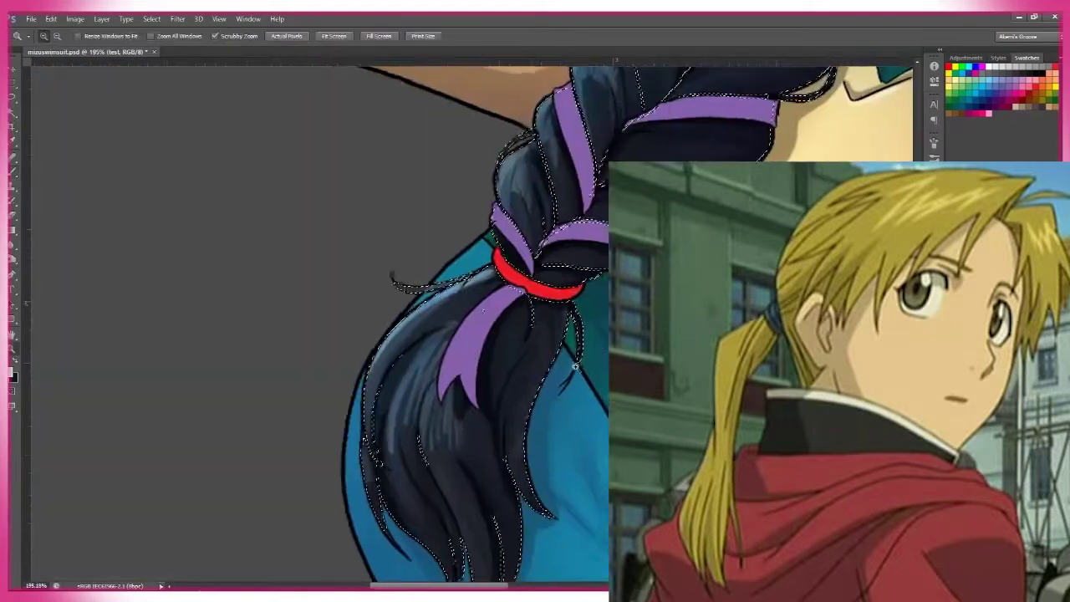
drag(455, 353, 535, 209)
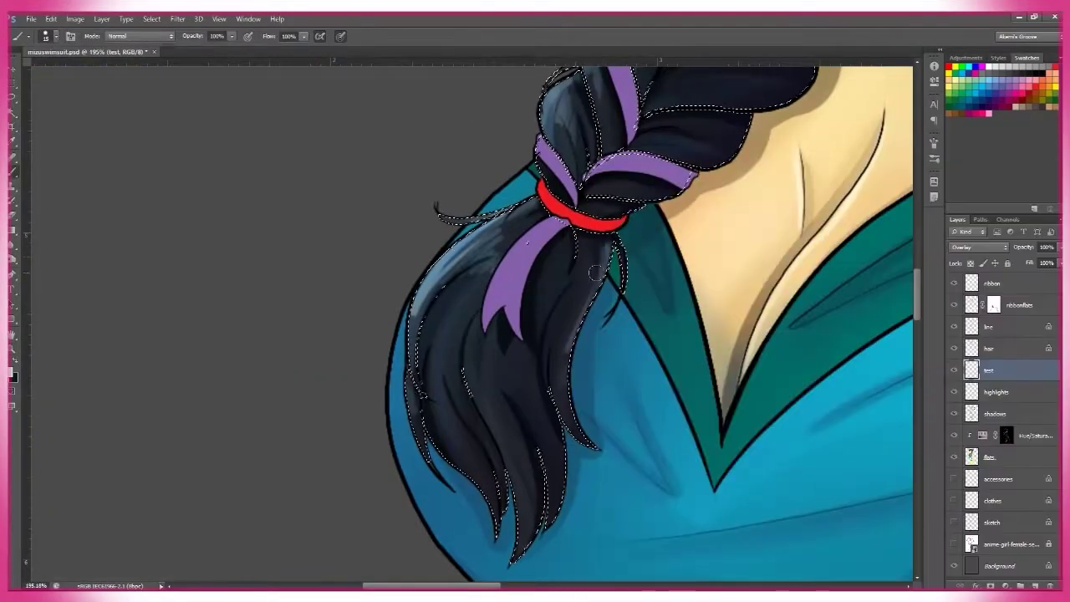
key(z)
mouse_move(600, 269)
mouse_down()
mouse_move(468, 250)
mouse_move(577, 243)
mouse_move(844, 174)
mouse_up()
drag(666, 422, 736, 418)
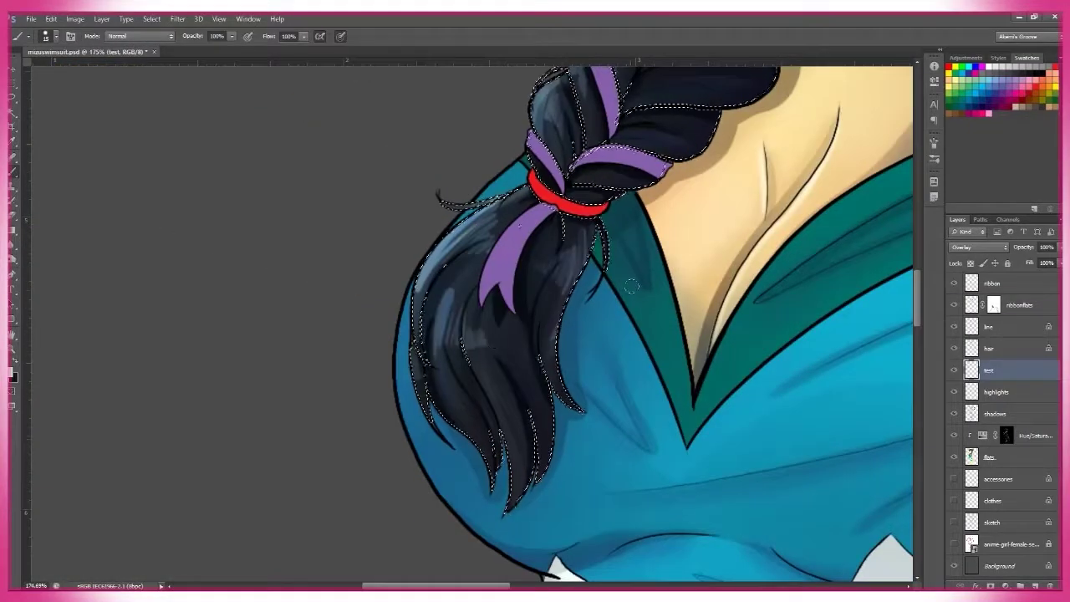
drag(631, 287, 490, 329)
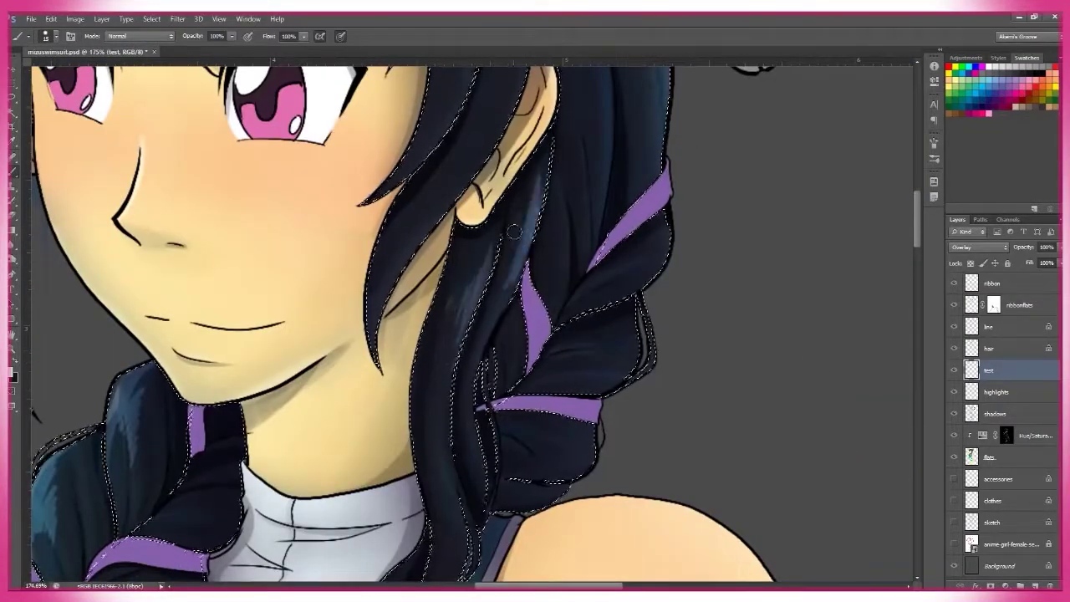
scroll(514, 231, up, 1)
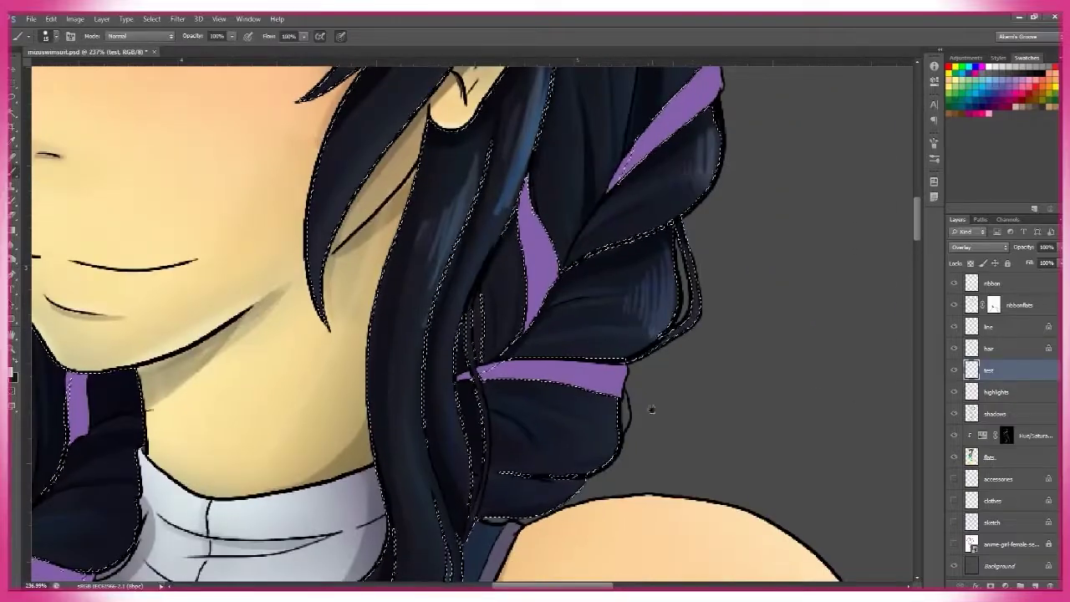
scroll(652, 409, down, 3)
scroll(527, 228, up, 2)
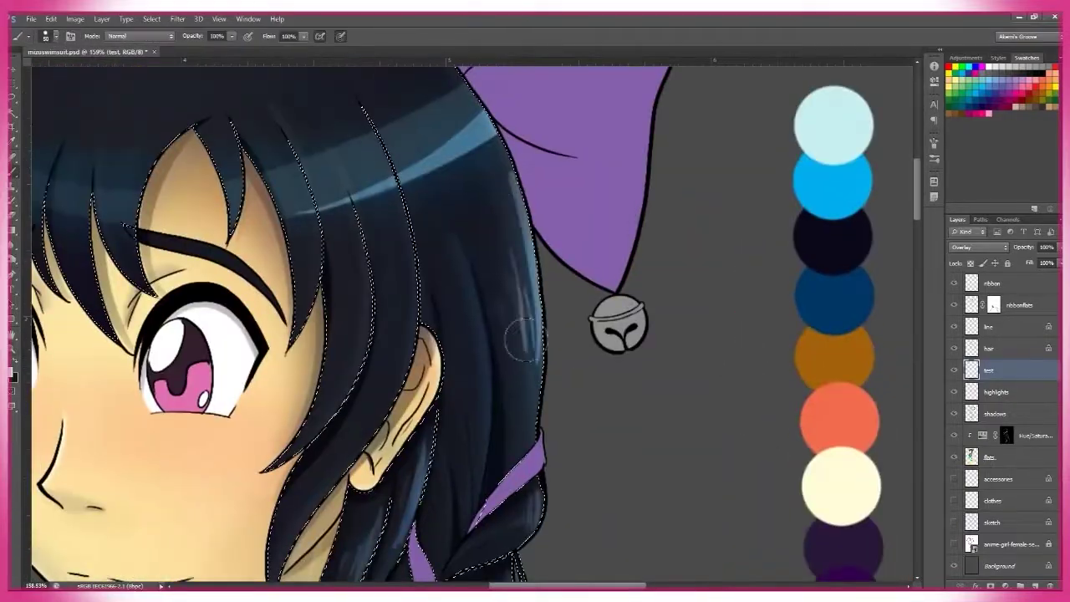
scroll(477, 242, up, 1)
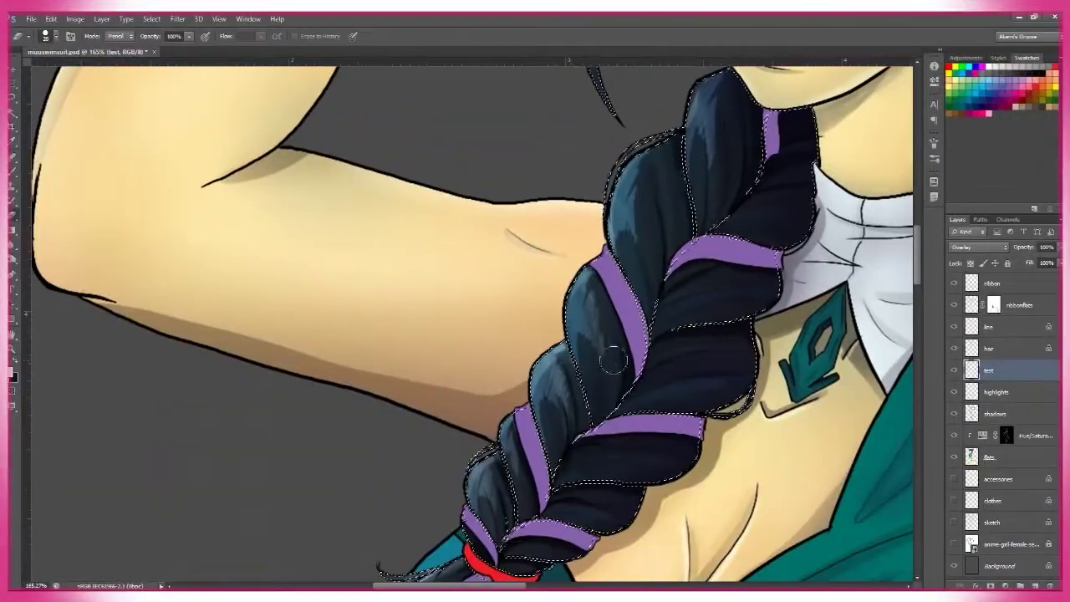
Step: Paint soft shine on the top of the hair, then erase part of it to refine
drag(611, 359, 728, 145)
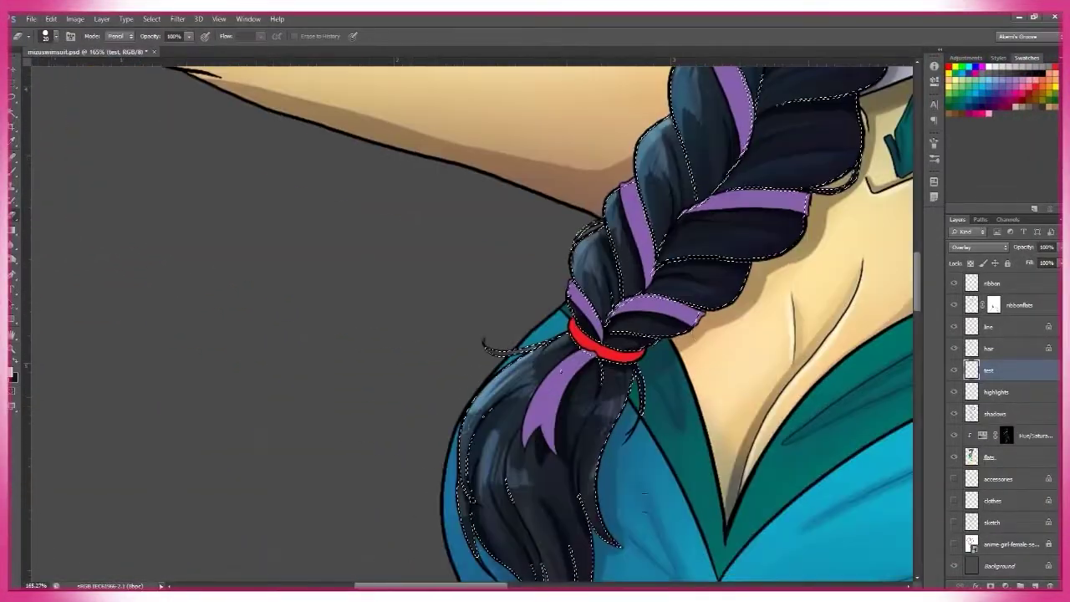
mouse_move(493, 419)
mouse_down()
mouse_move(733, 232)
mouse_move(608, 313)
mouse_move(585, 175)
mouse_move(466, 275)
mouse_up()
key(shift+b)
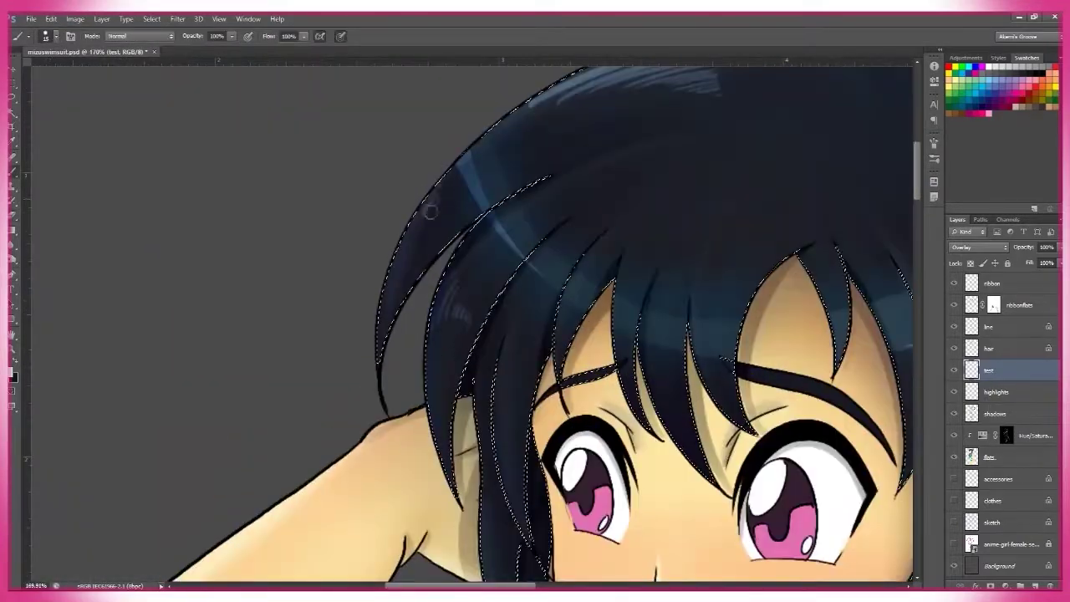
drag(721, 357, 643, 371)
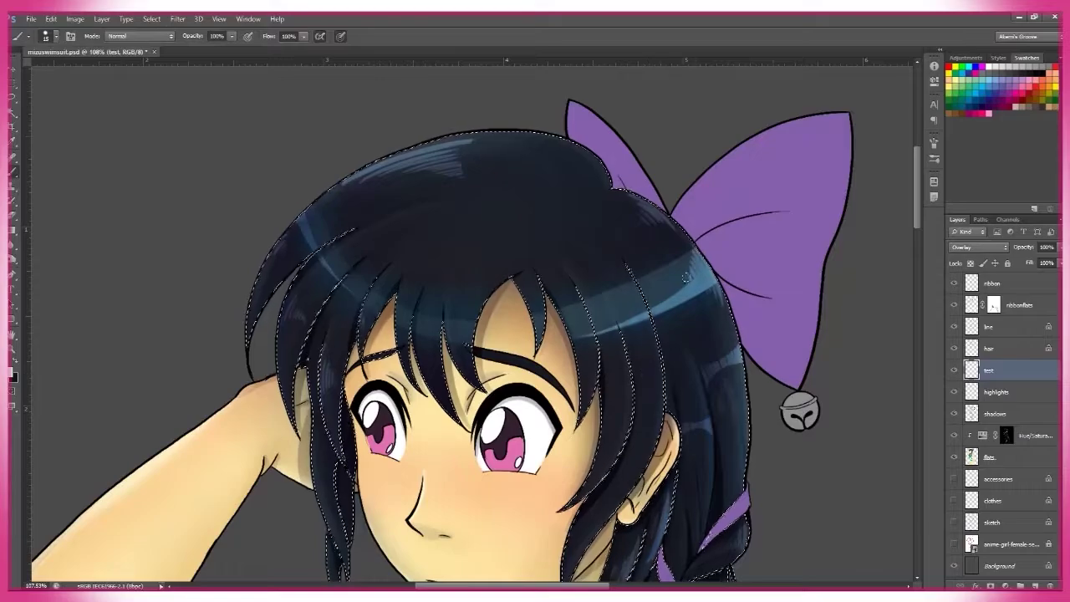
key(e)
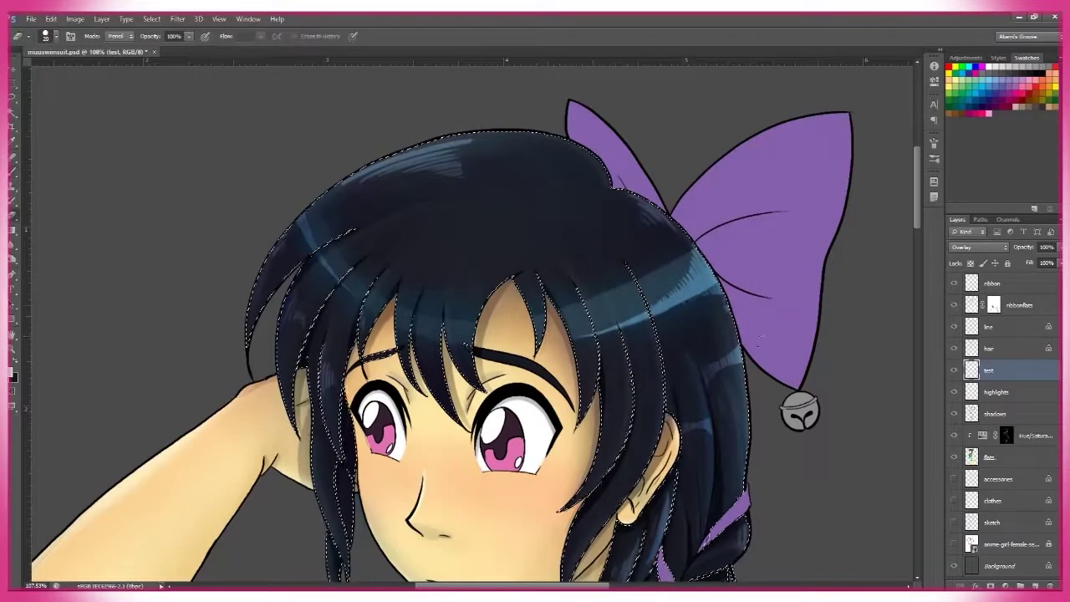
mouse_move(692, 303)
mouse_down()
mouse_move(576, 268)
mouse_move(559, 273)
mouse_up()
Step: Lasso the shine stroke on the hair crown and warp it into a curve along the hair
key(b)
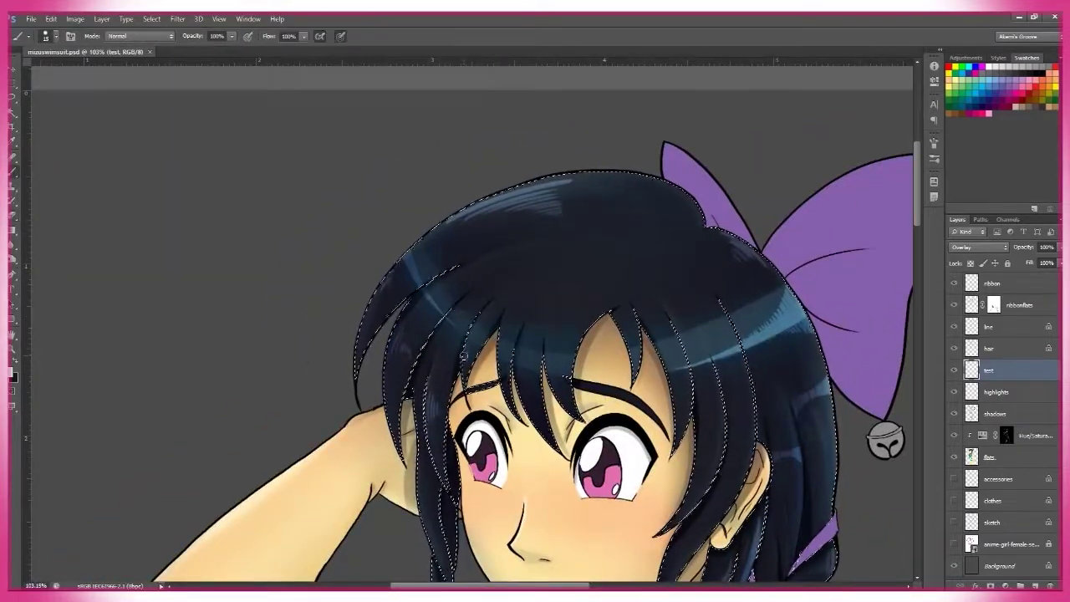
key(e)
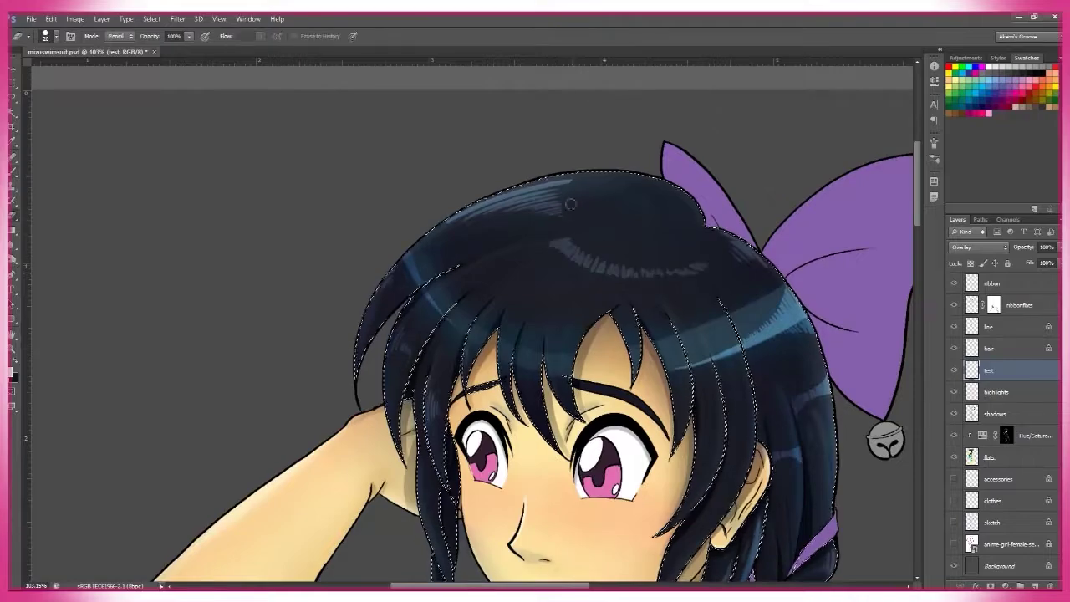
key(l)
key(ctrl+d)
mouse_move(571, 264)
mouse_down()
mouse_move(518, 267)
mouse_move(700, 287)
mouse_up()
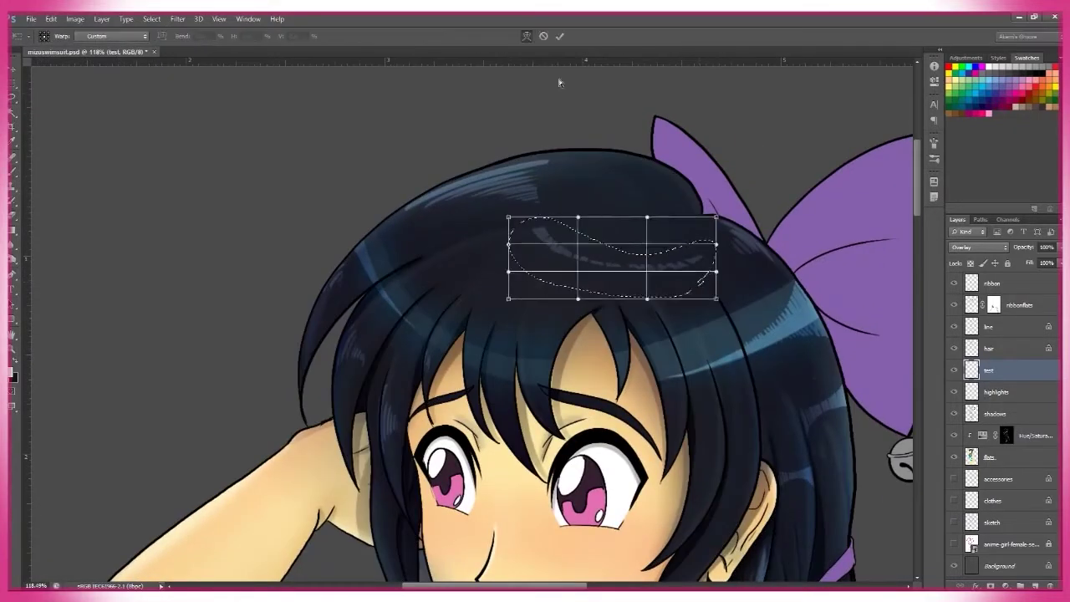
key(Return)
key(z)
drag(640, 305, 557, 328)
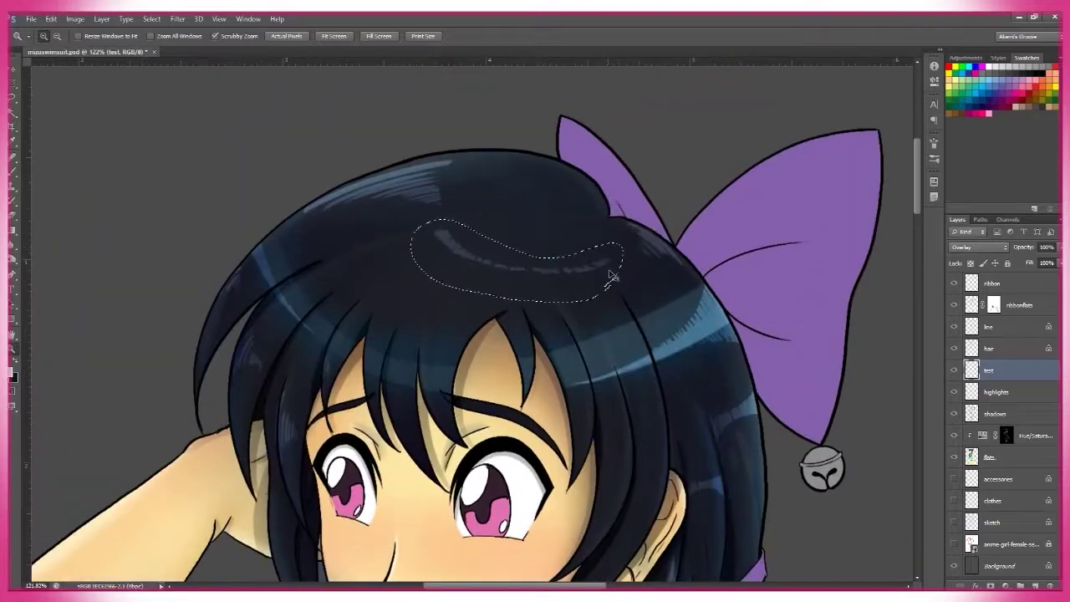
key(ctrl+t)
key(Return)
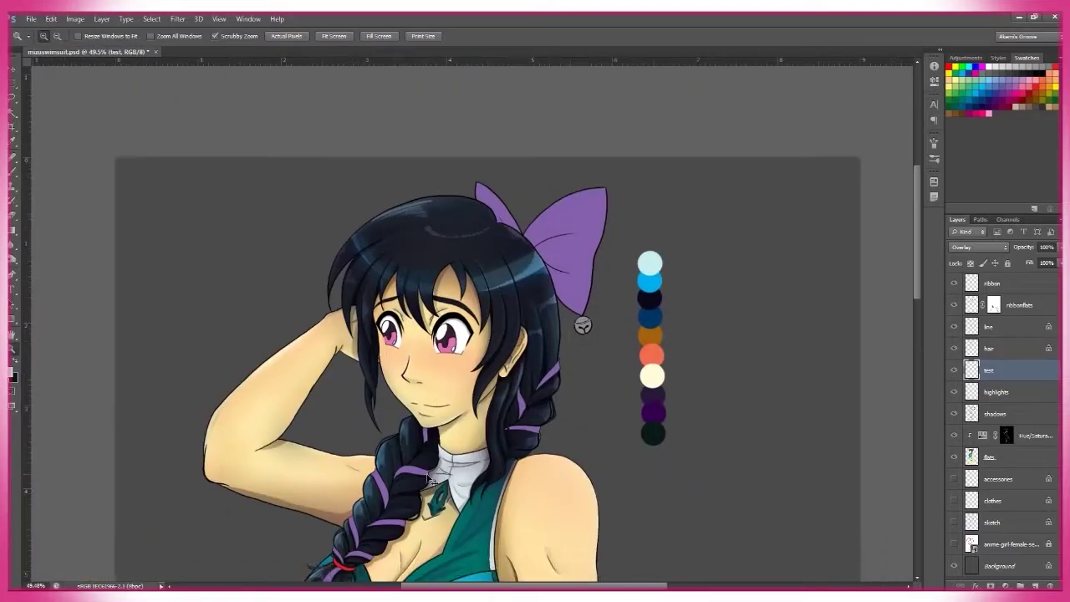
Step: Zoom in on the hair crown to inspect the warped shine stroke
drag(486, 225, 543, 226)
key(e)
drag(564, 310, 681, 288)
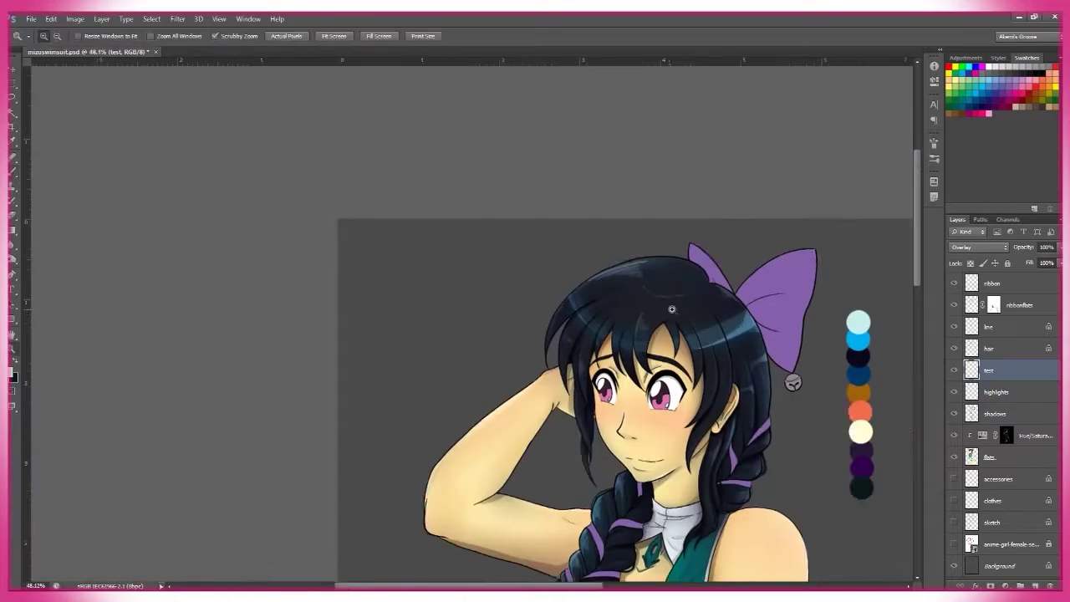
click(627, 310)
click(506, 209)
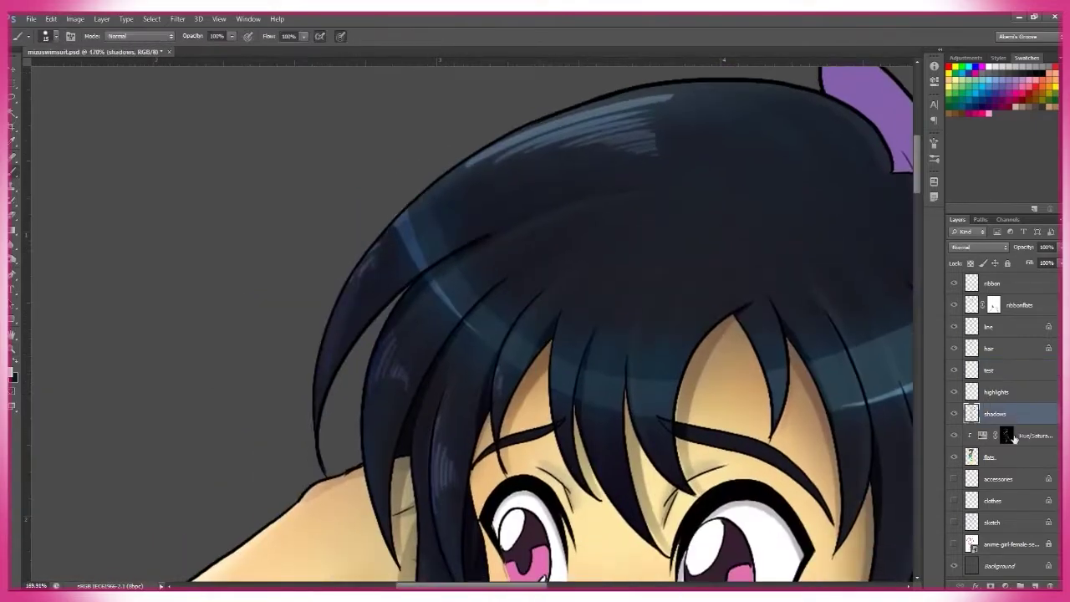
Step: Paint blue-grey shine strokes onto the braid on the 'test' overlay layer
scroll(431, 242, down, 2)
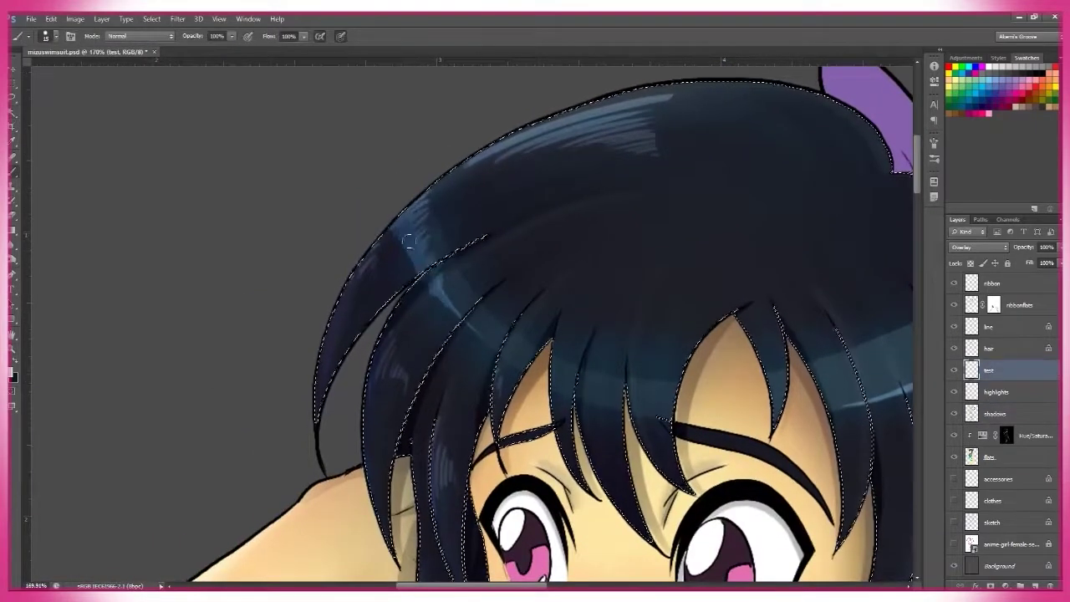
key(z)
mouse_move(802, 313)
mouse_down()
mouse_move(731, 313)
mouse_move(663, 498)
mouse_up()
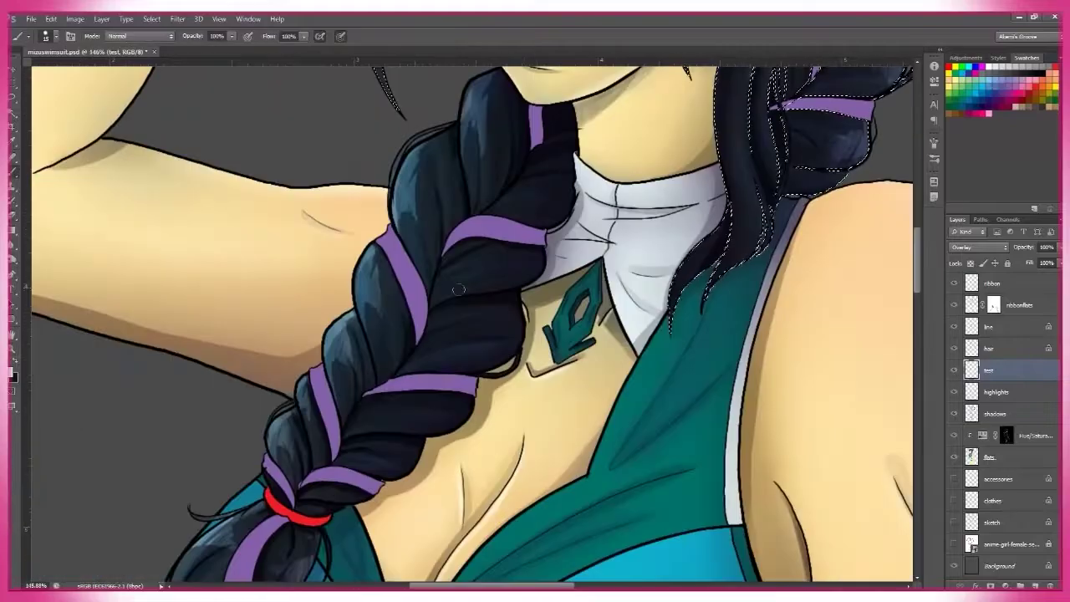
key(alt+bracketleft)
key(alt+bracketleft)
key(alt+bracketleft)
key(alt+bracketleft)
key(w)
key(alt+bracketright)
key(alt+bracketright)
key(alt+bracketright)
key(alt+bracketright)
key(b)
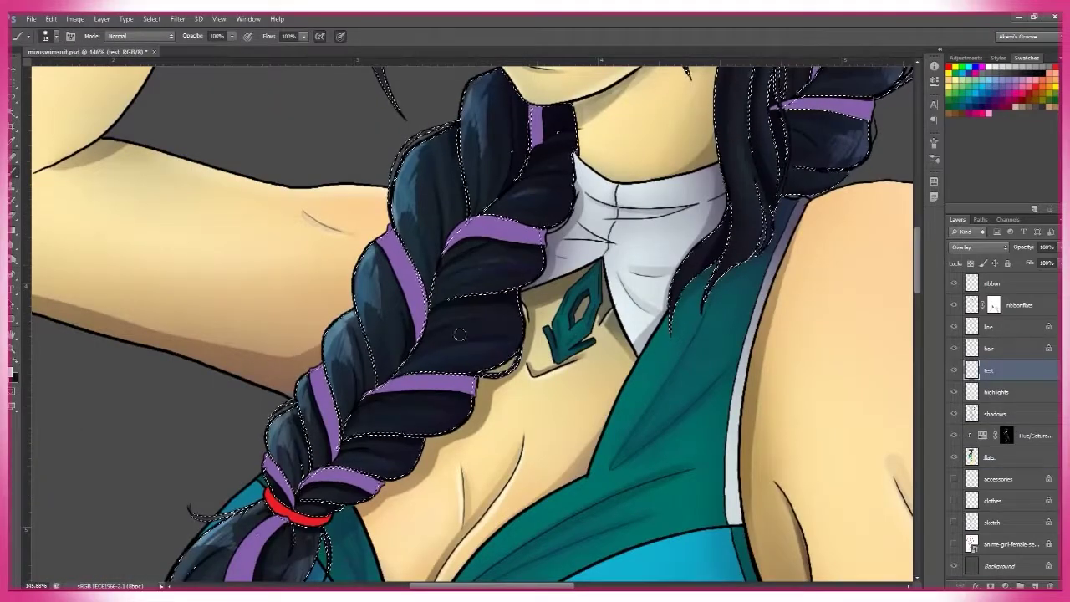
mouse_move(387, 454)
mouse_down()
mouse_move(513, 250)
mouse_move(423, 321)
mouse_move(435, 341)
mouse_up()
Step: Zoom in and out around the braid to inspect the new shine strokes
scroll(550, 202, down, 5)
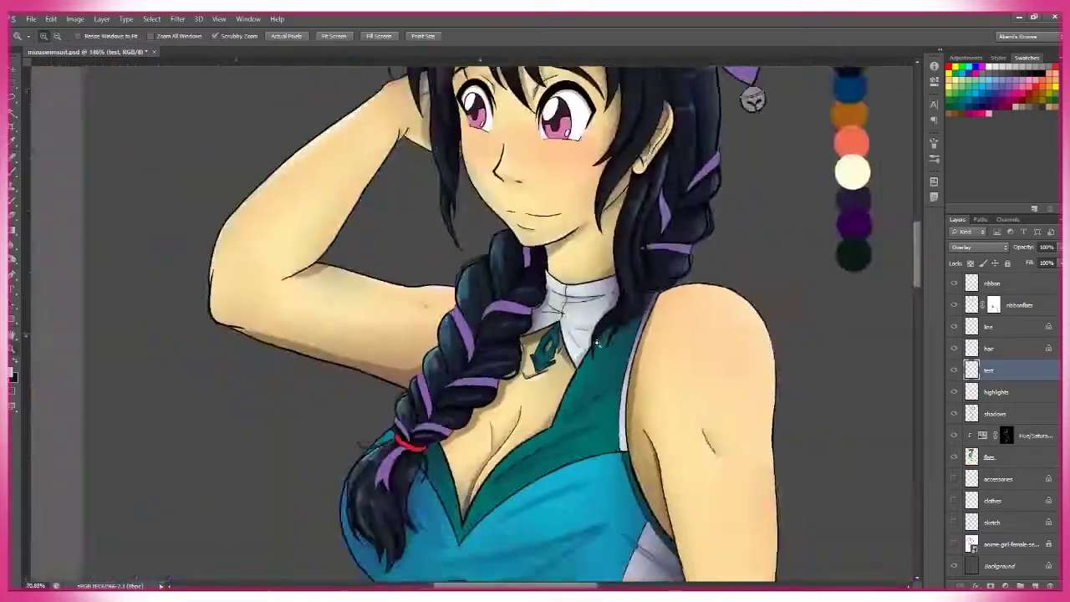
scroll(334, 443, up, 6)
scroll(647, 203, down, 5)
scroll(482, 240, up, 7)
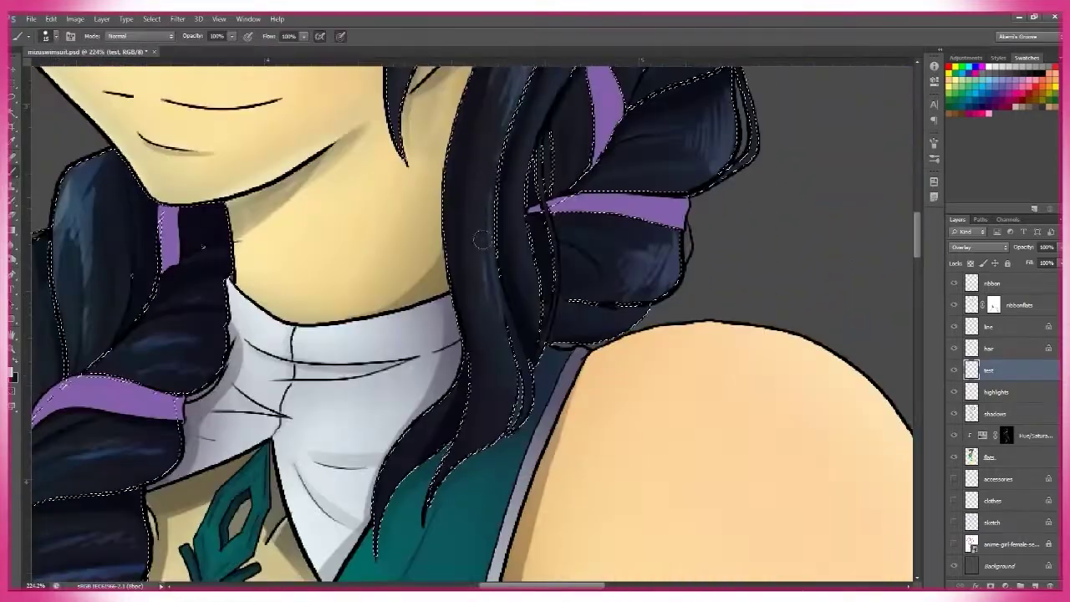
key(z)
scroll(485, 210, down, 1)
scroll(585, 292, up, 5)
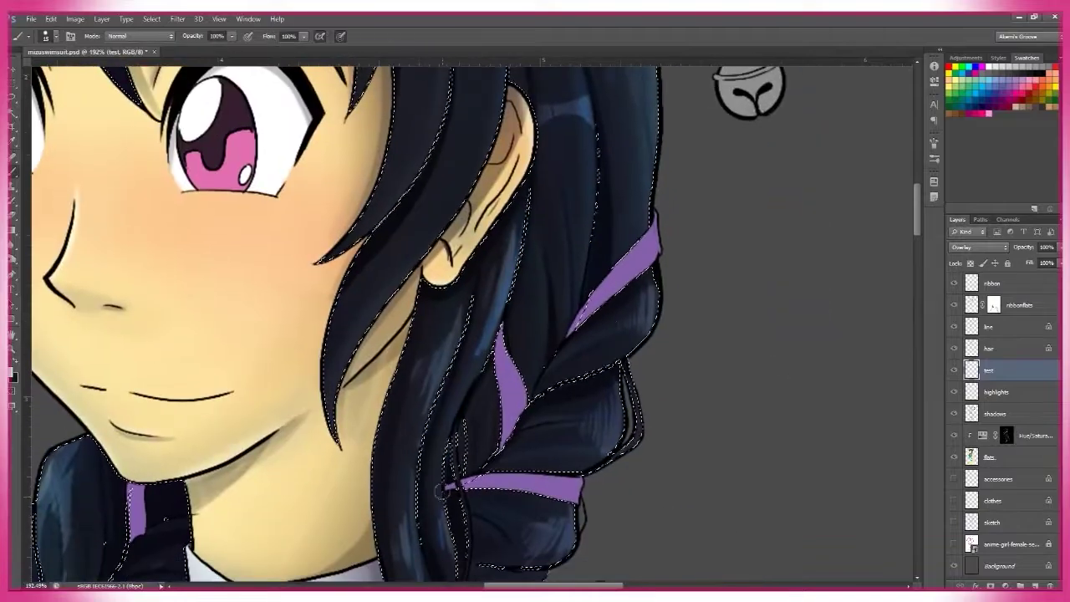
scroll(669, 360, up, 3)
scroll(652, 376, down, 3)
scroll(636, 393, up, 3)
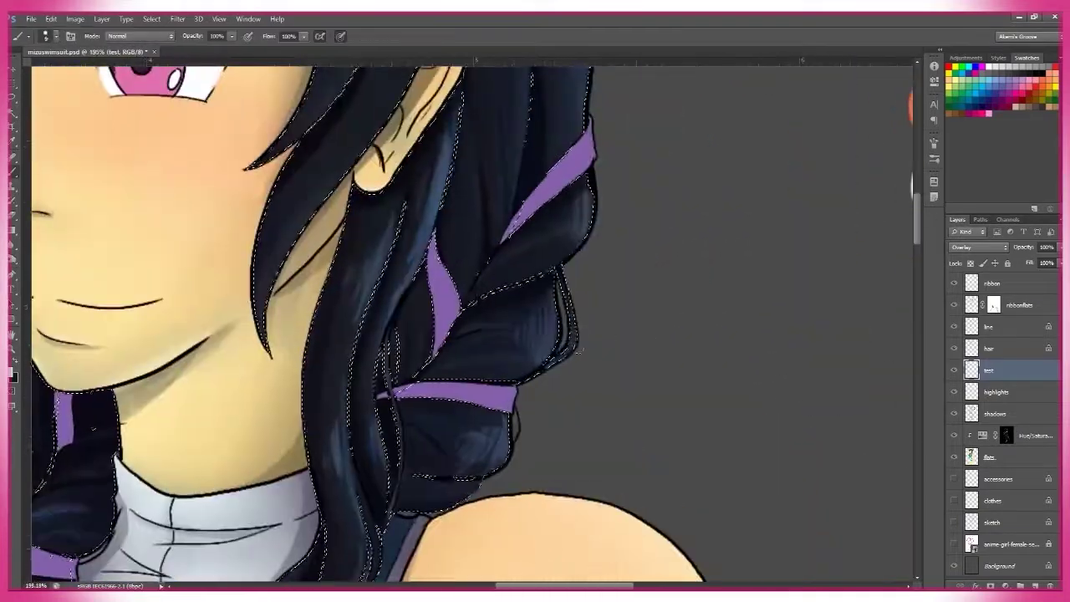
scroll(623, 402, down, 4)
scroll(623, 403, up, 3)
scroll(624, 403, down, 4)
scroll(645, 286, up, 4)
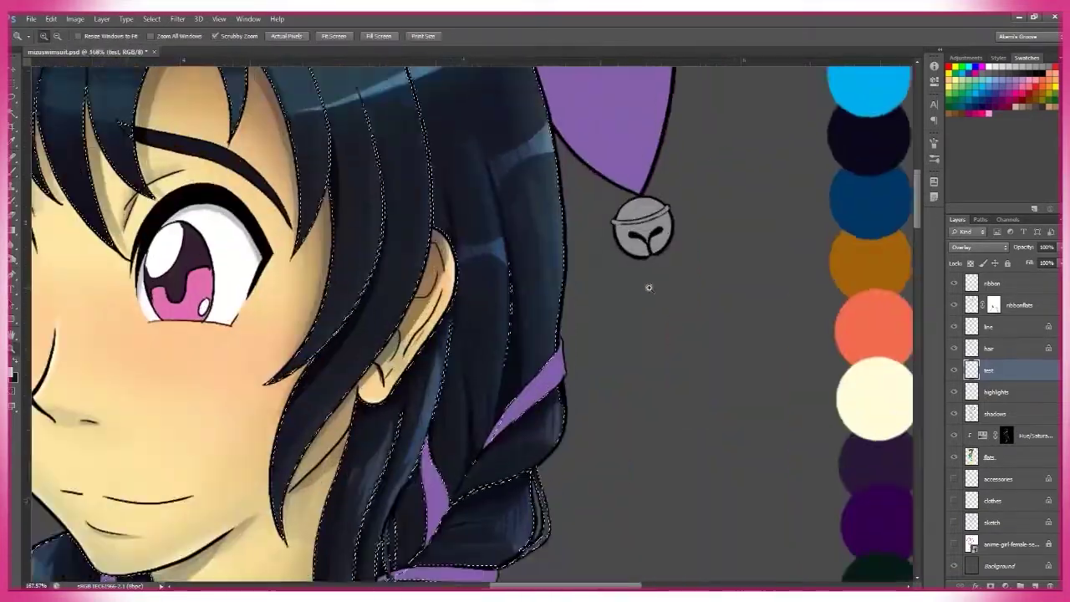
Step: Add matching blue-grey shine strokes to the side locks and fringe
key(b)
scroll(485, 361, down, 3)
scroll(476, 318, up, 3)
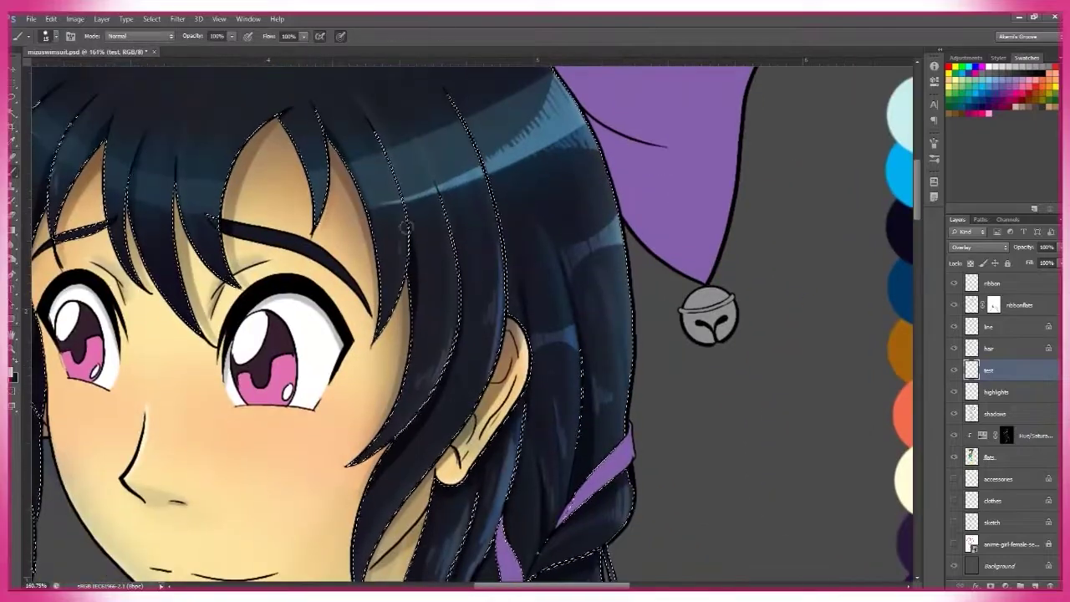
scroll(464, 259, down, 1)
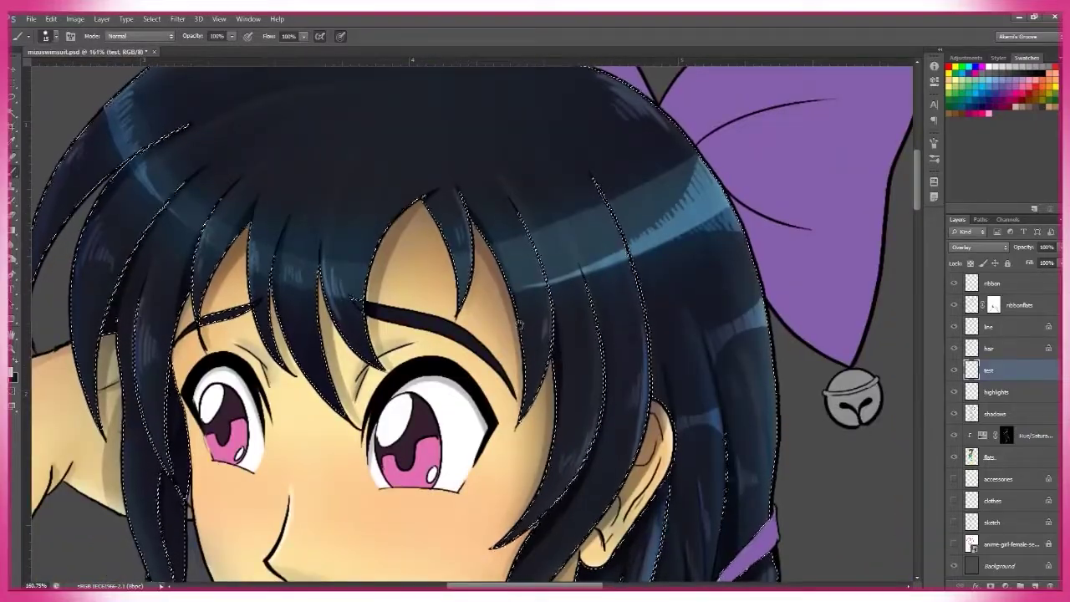
drag(523, 239, 590, 335)
scroll(673, 355, up, 2)
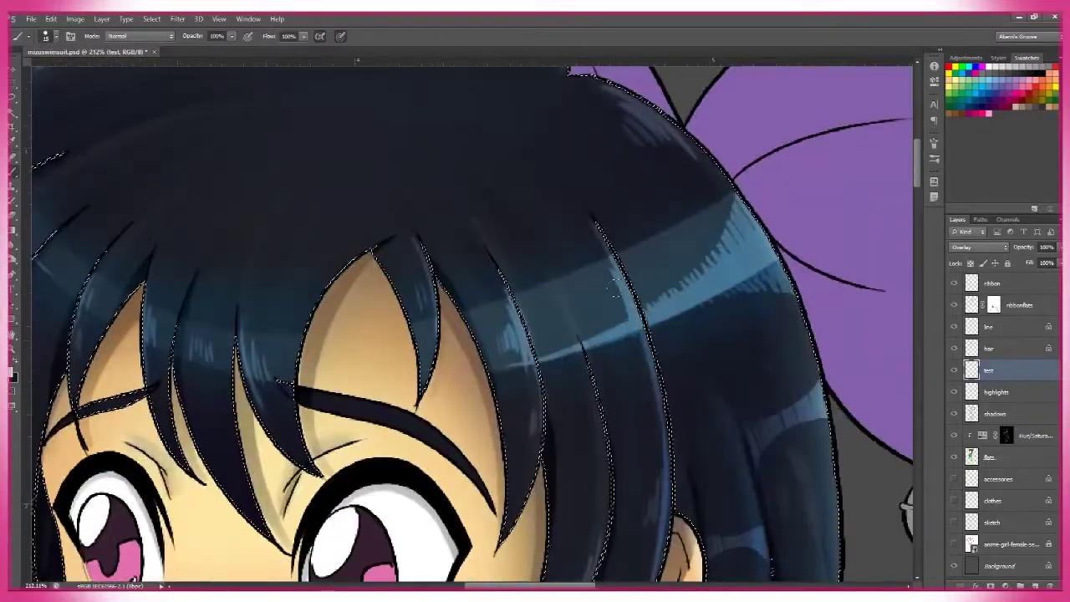
scroll(605, 283, down, 3)
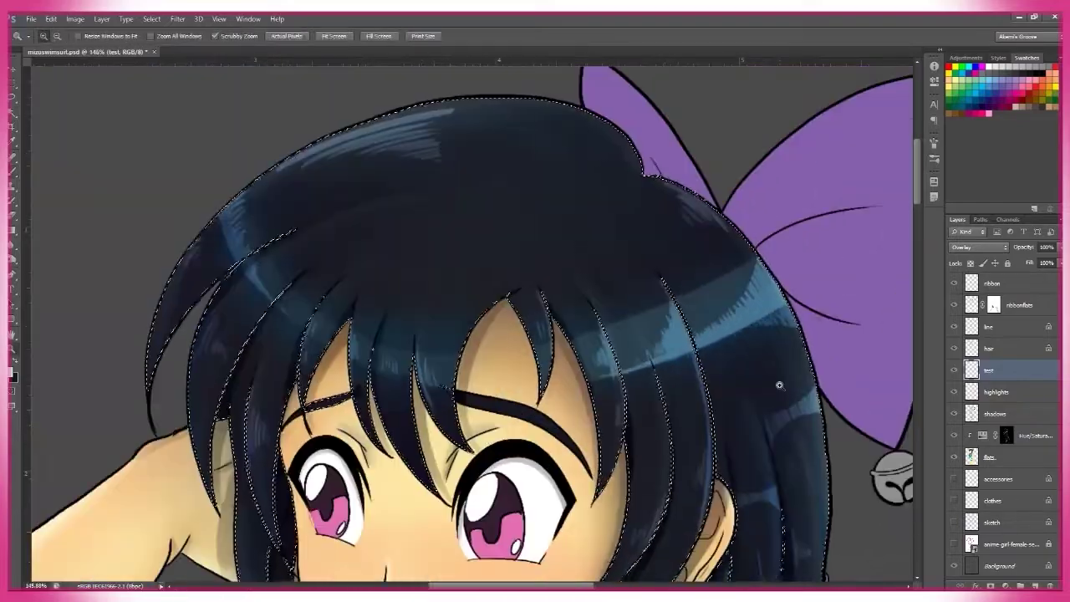
scroll(637, 263, up, 3)
Step: Erase the bangs' shine band so it breaks along the strand gaps, then fit the figure on screen
key(e)
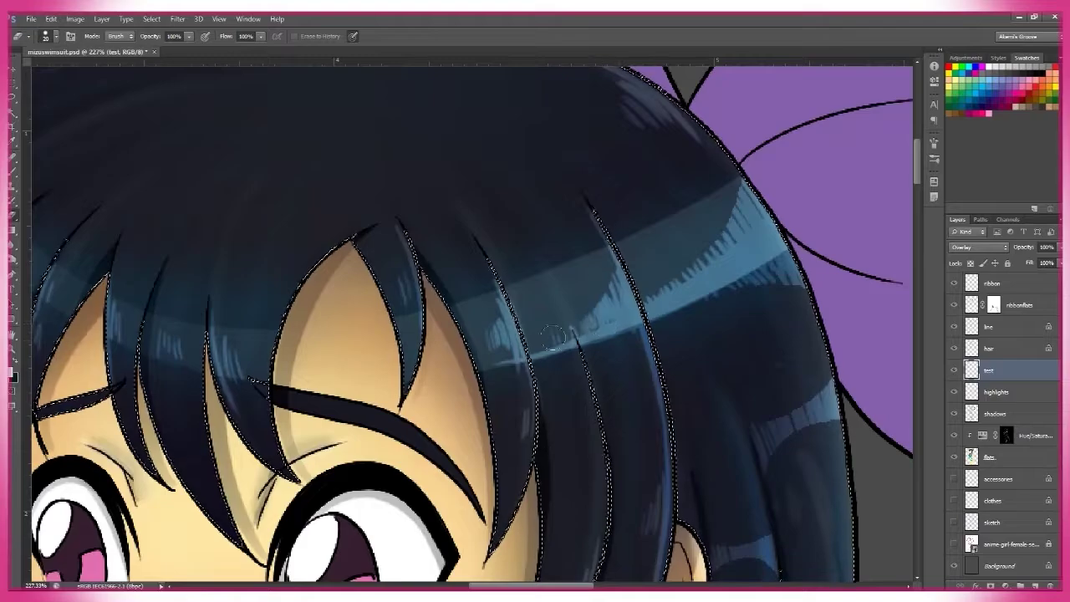
scroll(570, 329, down, 4)
scroll(577, 330, up, 4)
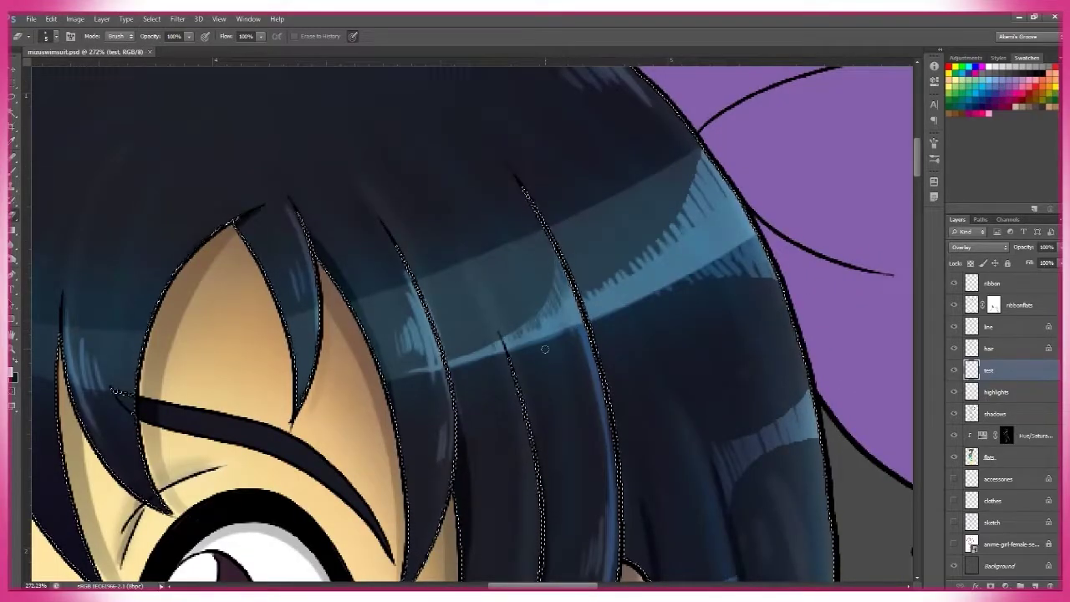
key(z)
scroll(723, 306, down, 3)
key(b)
scroll(722, 306, up, 2)
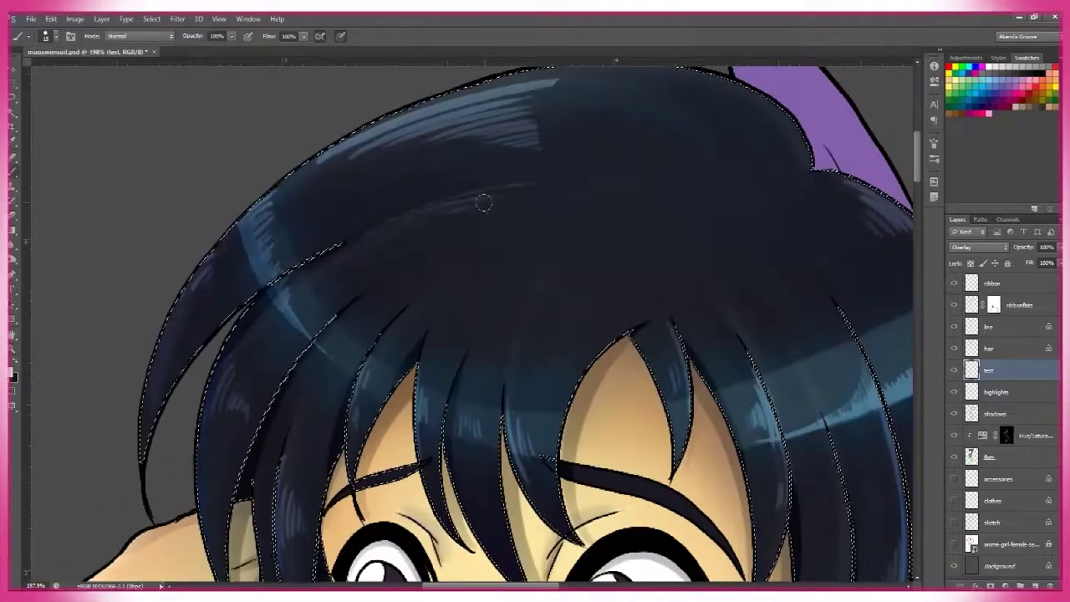
scroll(560, 150, down, 1)
scroll(559, 150, down, 1)
key(z)
scroll(560, 150, down, 3)
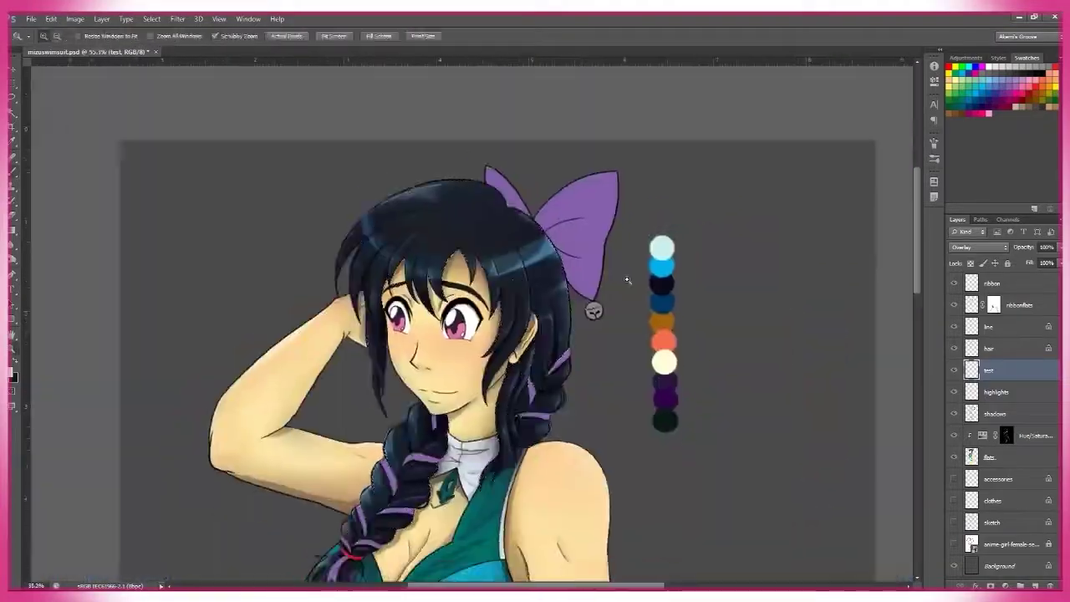
click(334, 36)
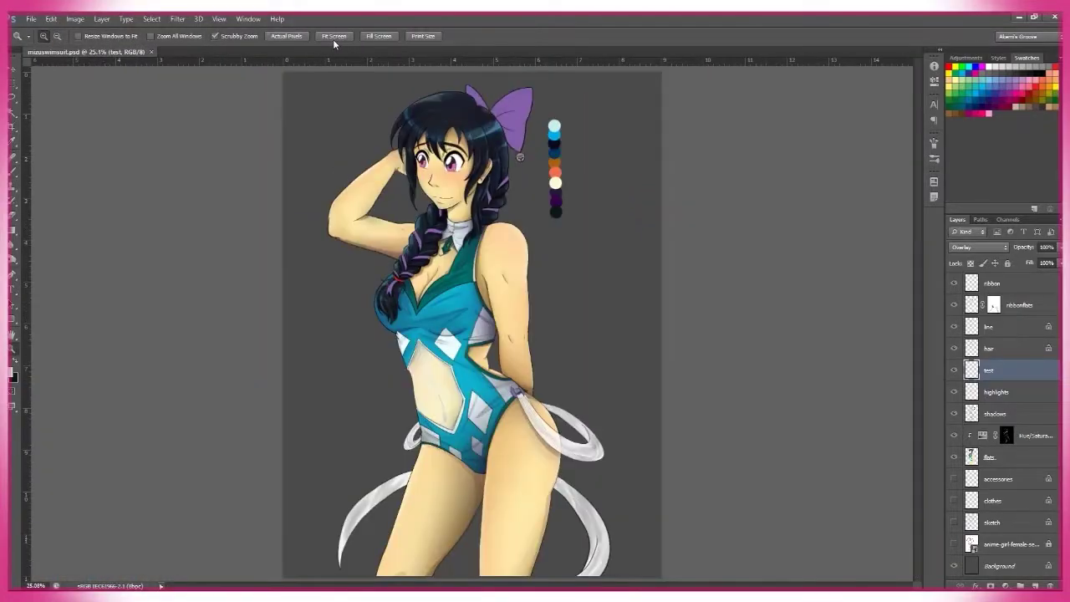
Step: Paint soft 25% opacity highlights on the swimsuit's upper panels with a smaller brush
key(b)
scroll(497, 125, up, 6)
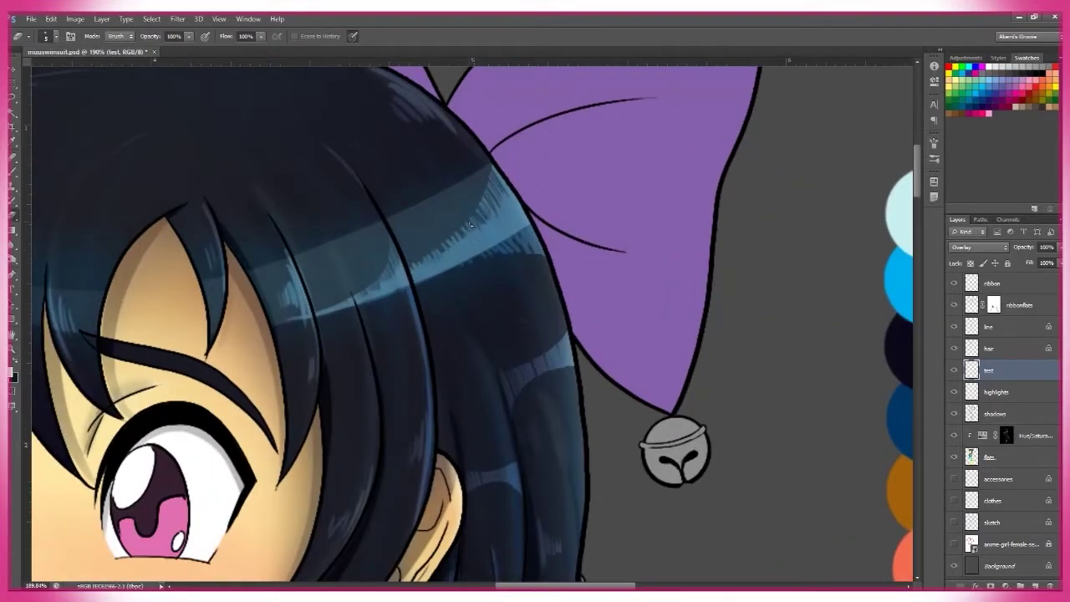
scroll(478, 229, down, 6)
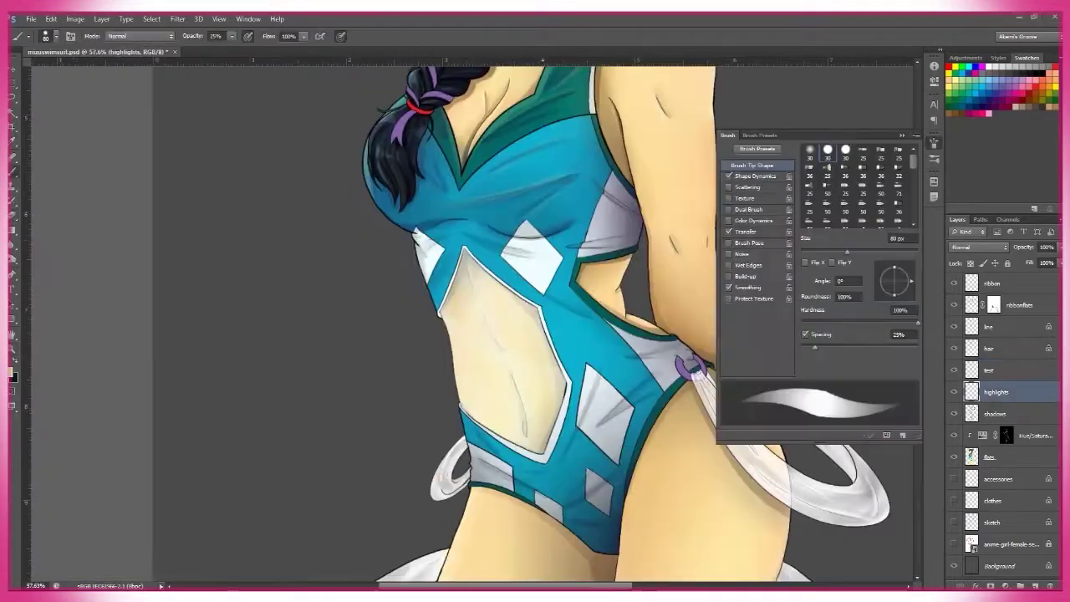
key(F5)
scroll(860, 155, up, 1)
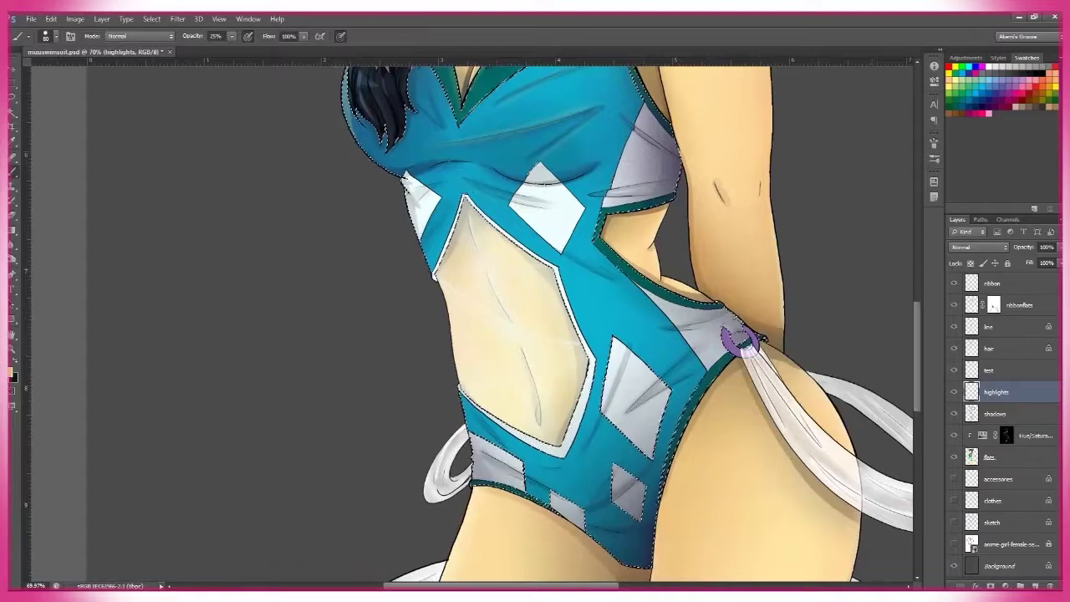
scroll(502, 317, down, 2)
scroll(623, 226, down, 2)
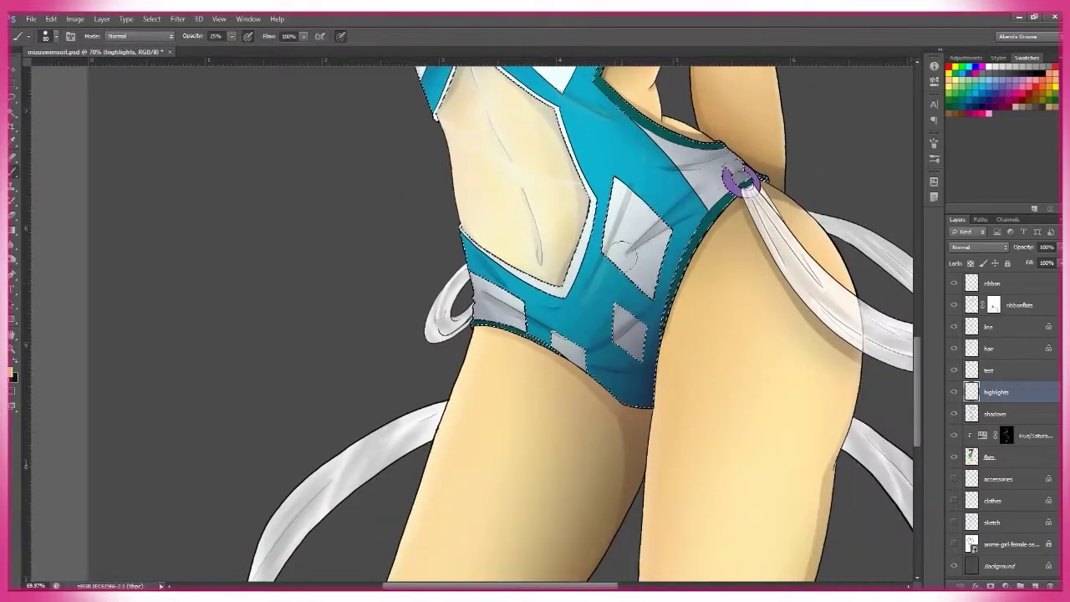
scroll(698, 330, up, 2)
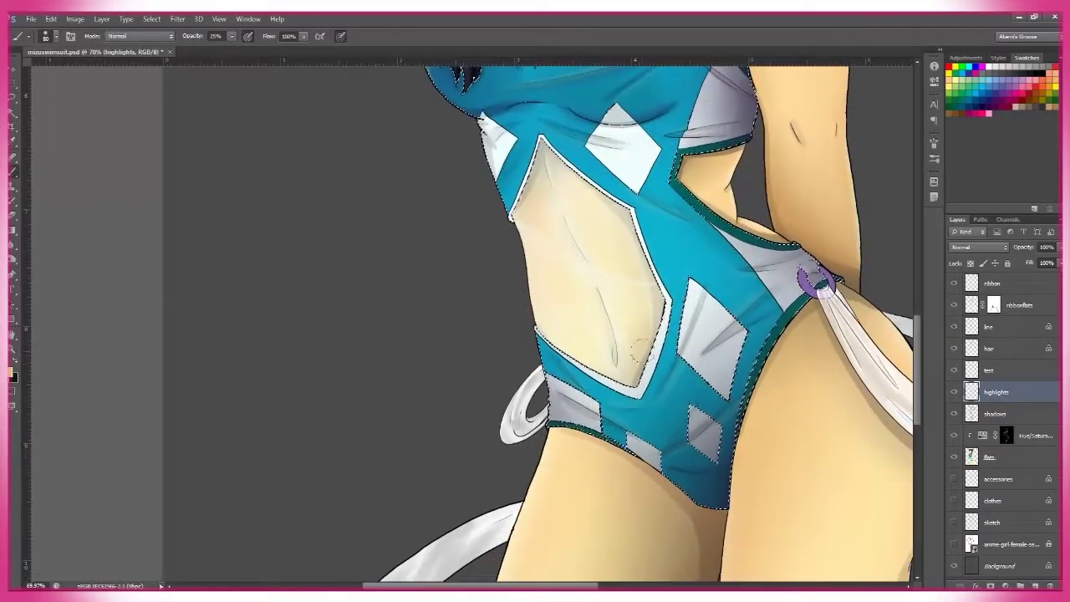
scroll(804, 319, up, 2)
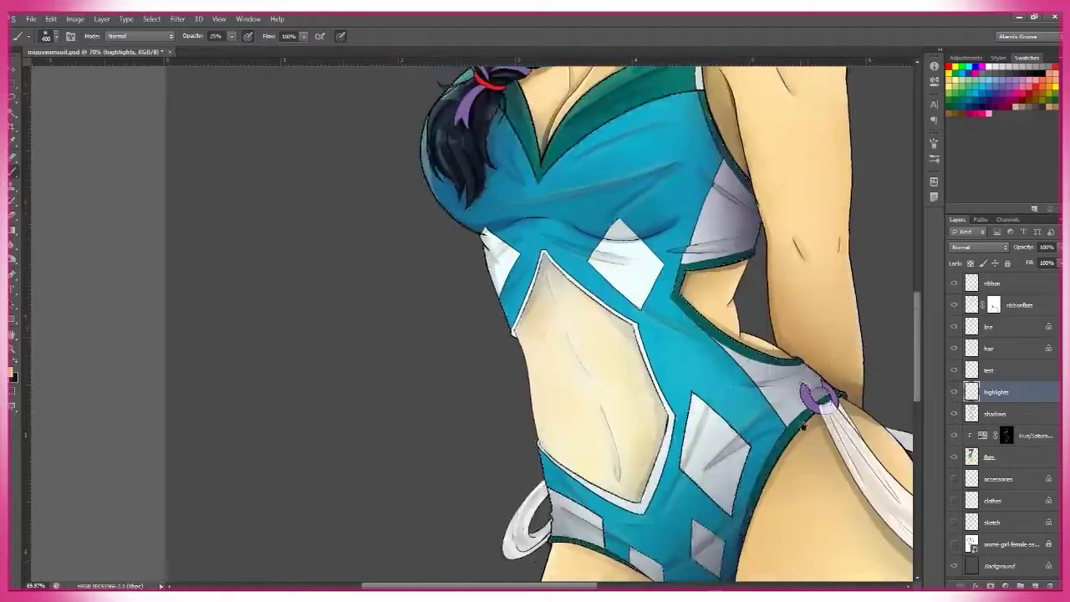
scroll(804, 319, down, 2)
scroll(804, 319, down, 1)
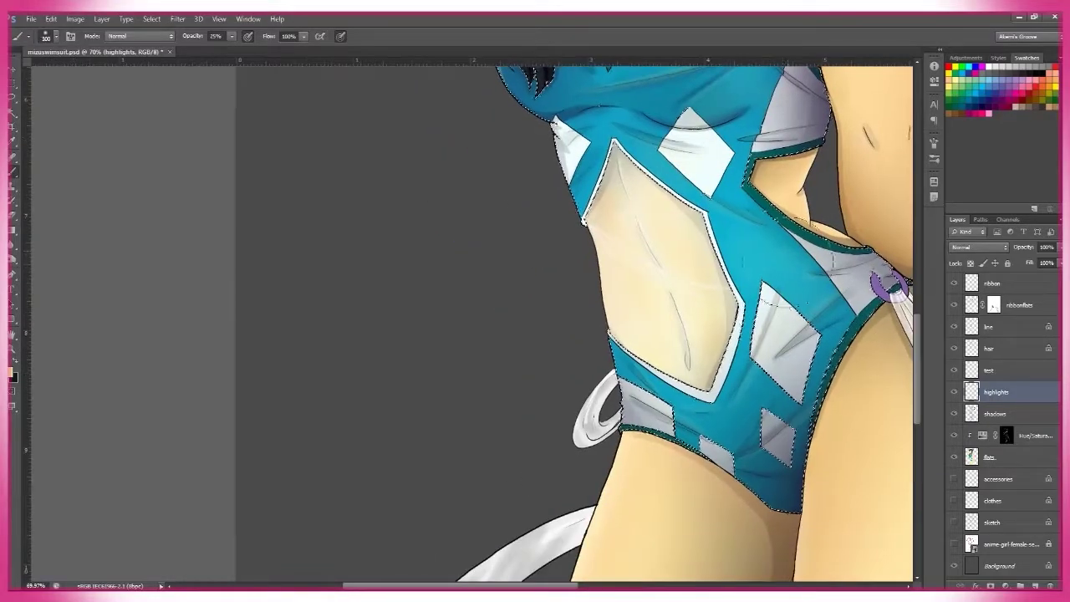
key(bracketleft)
key(bracketleft)
key(bracketleft)
key(bracketleft)
key(bracketleft)
Step: Add soft highlights to the lower swimsuit and hip, then view the whole figure
key(z)
mouse_move(840, 361)
mouse_down()
mouse_move(668, 392)
mouse_move(747, 411)
mouse_up()
drag(547, 293, 589, 294)
key(b)
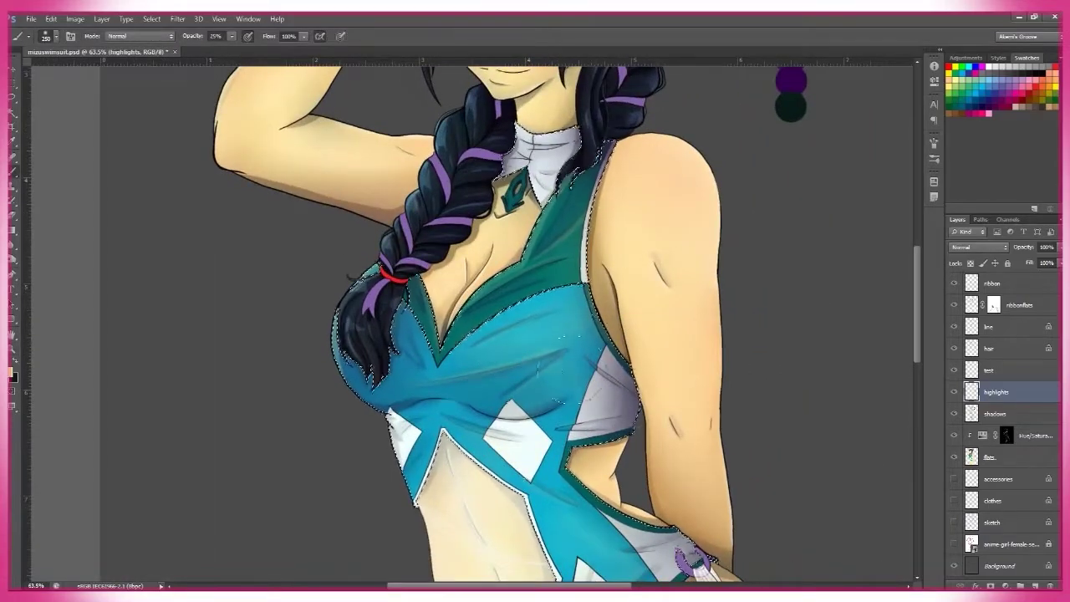
drag(585, 351, 502, 351)
mouse_move(619, 297)
mouse_down()
mouse_move(660, 297)
mouse_move(589, 298)
mouse_up()
key(z)
click(954, 457)
click(953, 457)
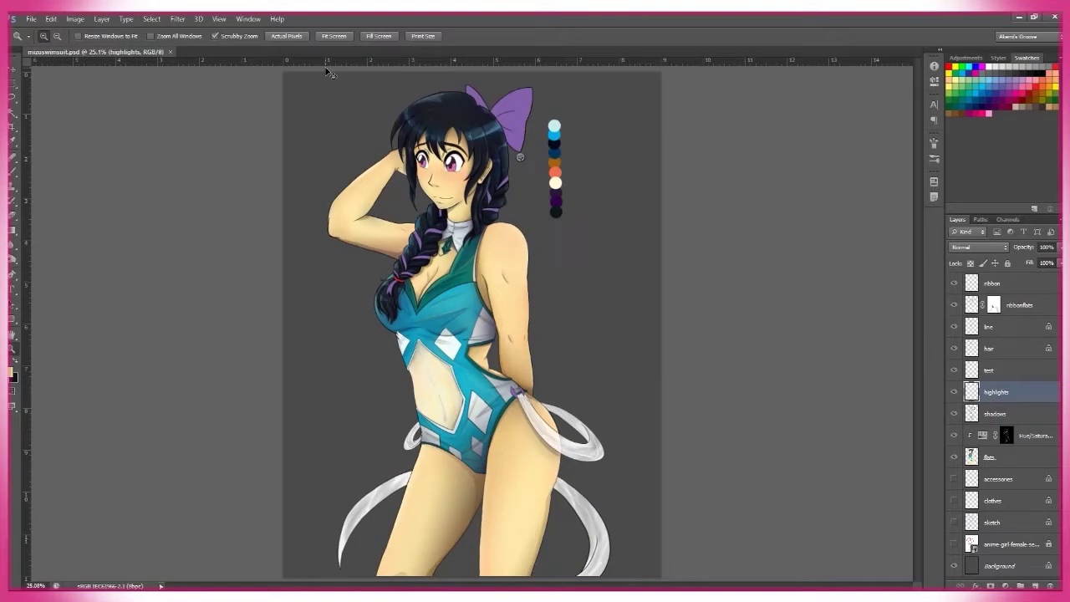
Step: Target the Hue/Saturation 1 layer mask and set brush opacity to 100% around the bow
click(1019, 434)
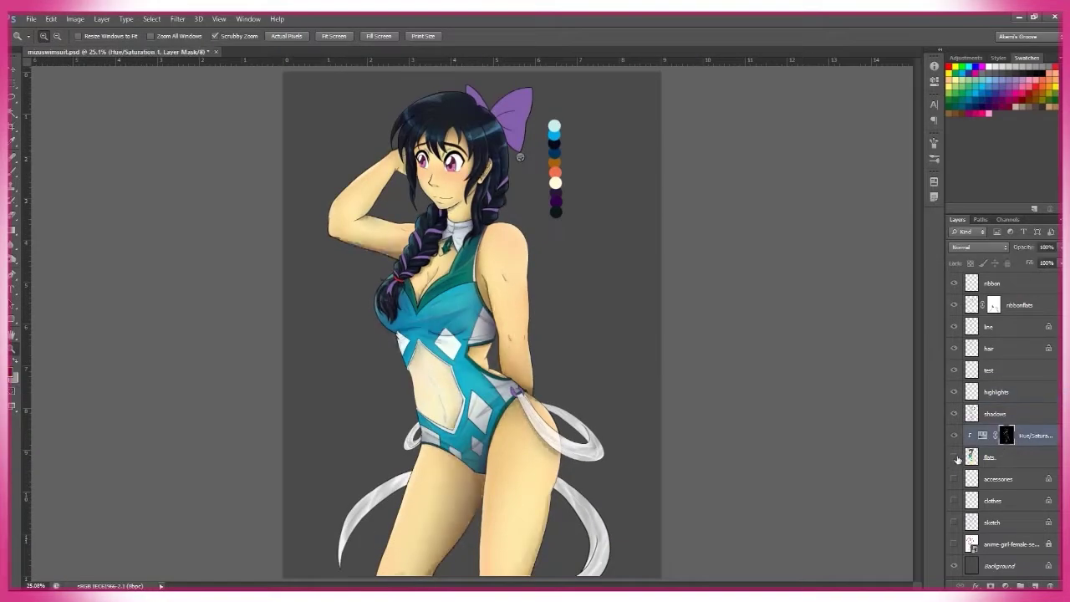
drag(585, 251, 628, 322)
click(989, 457)
key(b)
key(alt+bracketright)
key(alt+bracketleft)
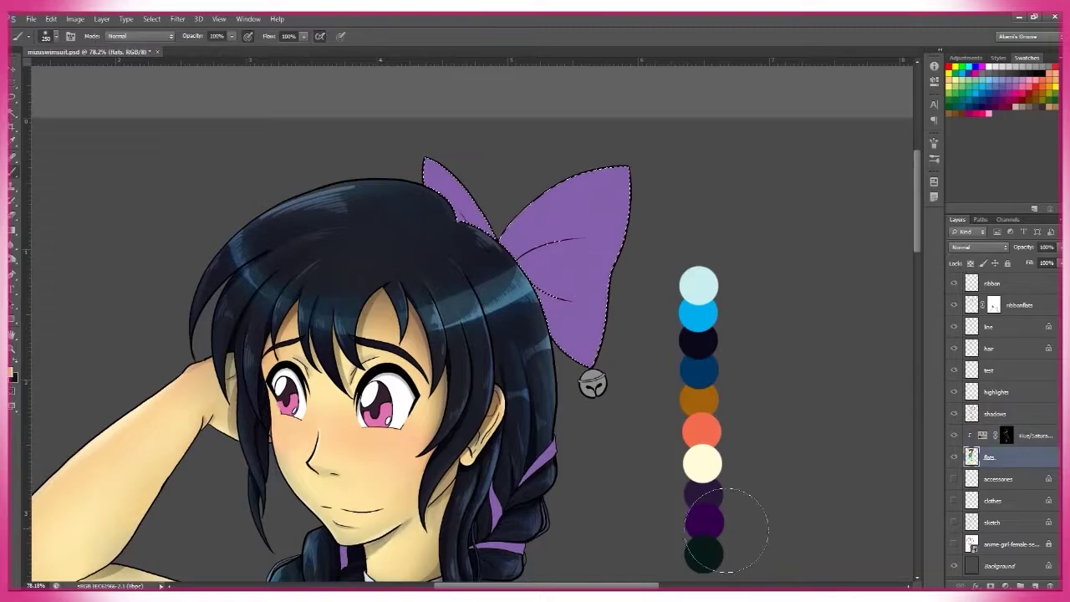
key(alt+bracketright)
key(0)
scroll(493, 216, up, 4)
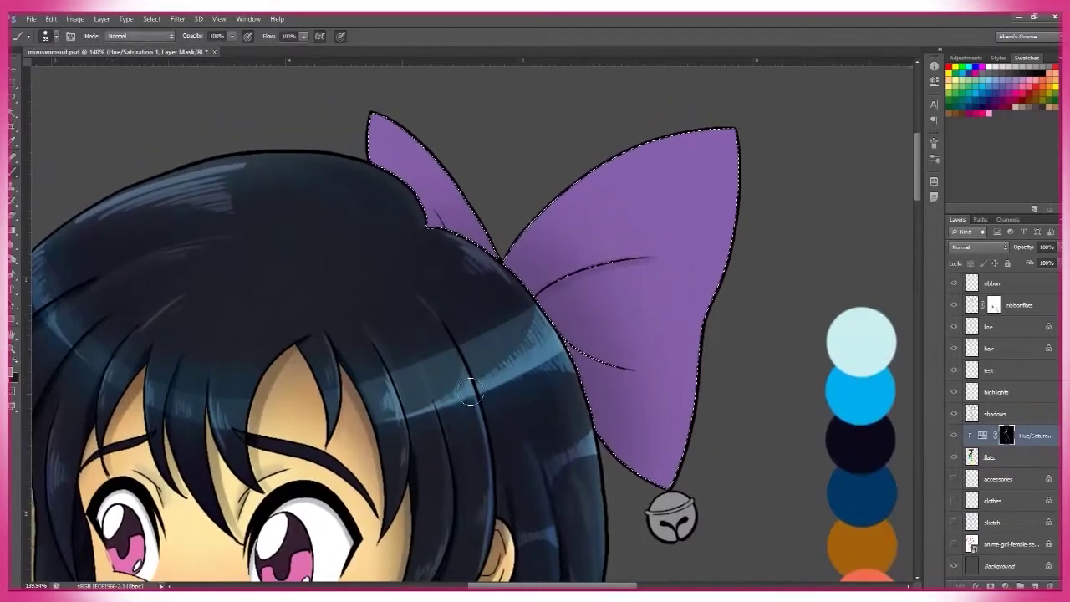
scroll(457, 250, down, 3)
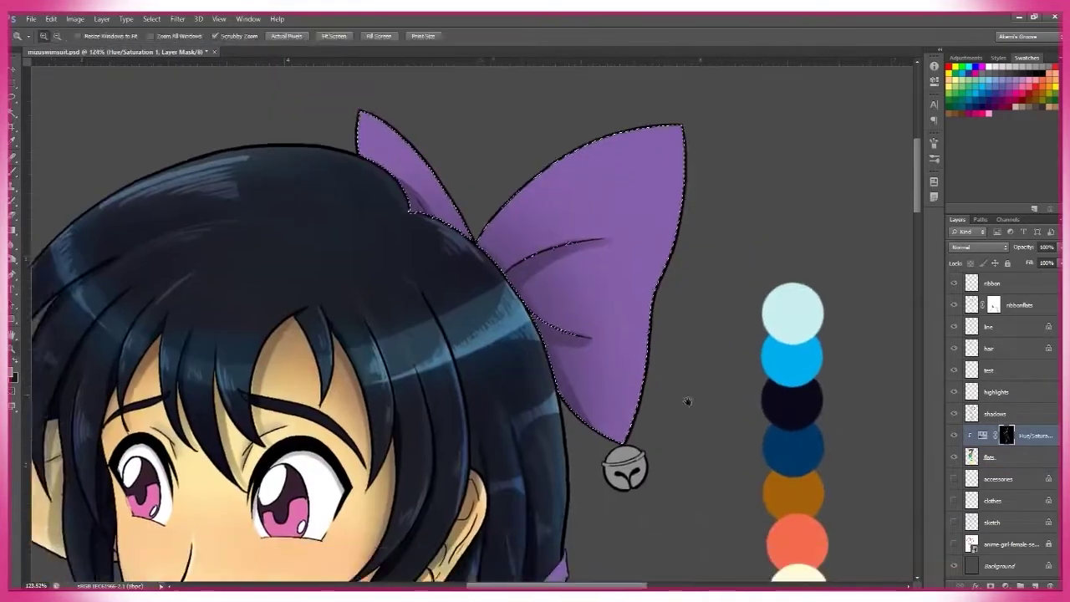
scroll(688, 398, up, 5)
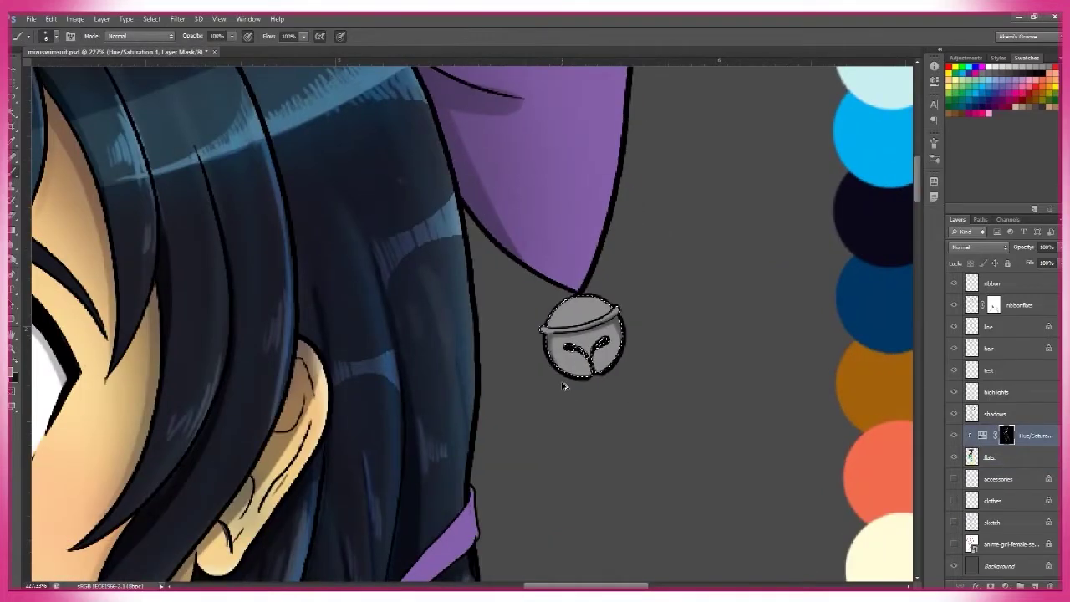
scroll(569, 425, down, 5)
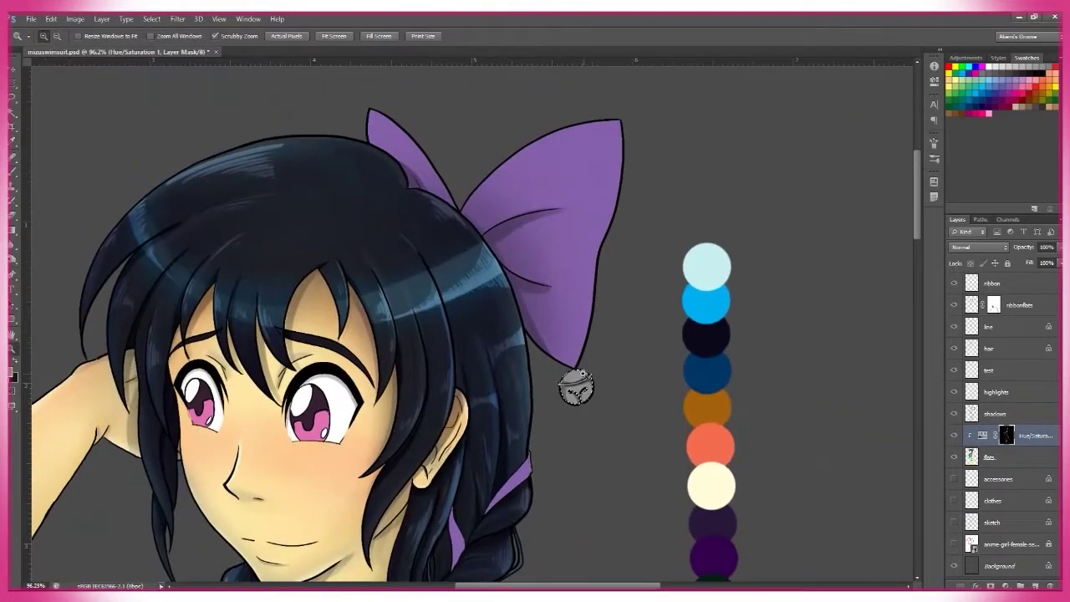
Step: Magic Wand the bow on the flats layer and toggle the shading layers to compare
key(w)
click(1009, 451)
click(995, 413)
click(953, 413)
click(953, 413)
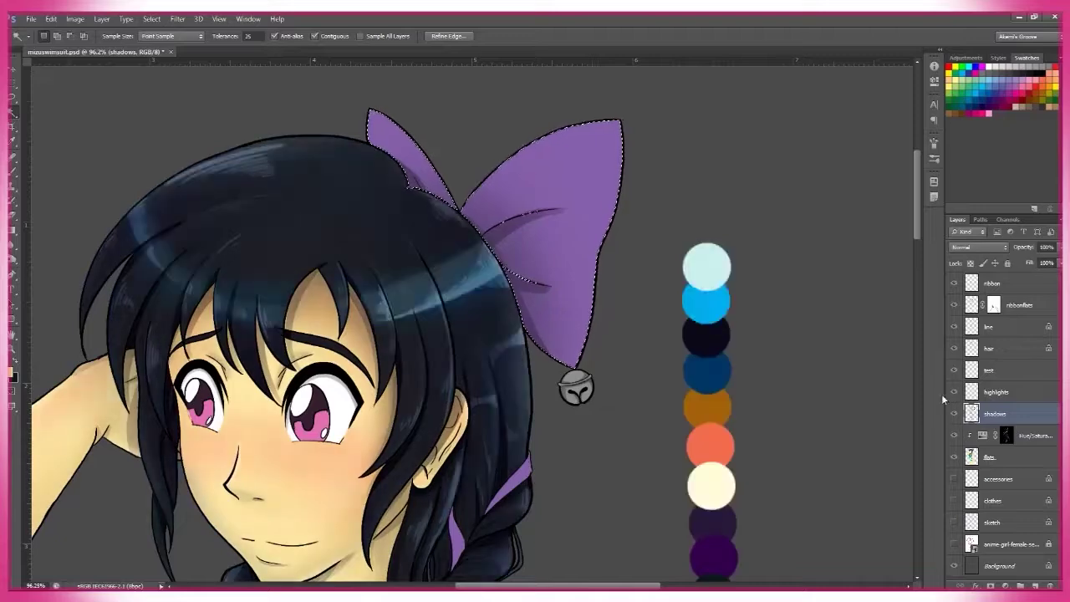
key(z)
key(ctrl+0)
click(994, 391)
click(954, 456)
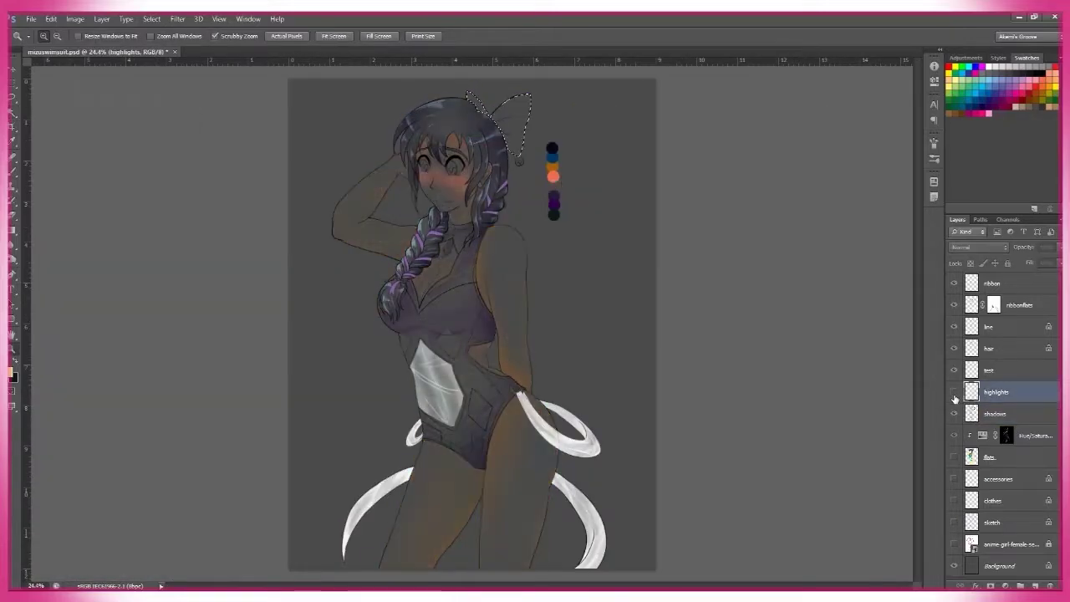
click(954, 456)
drag(500, 126, 635, 121)
Step: Shade the bow with a light purple glow on the Overlay test layer using Brush and Gradient
key(alt+bracketleft)
key(b)
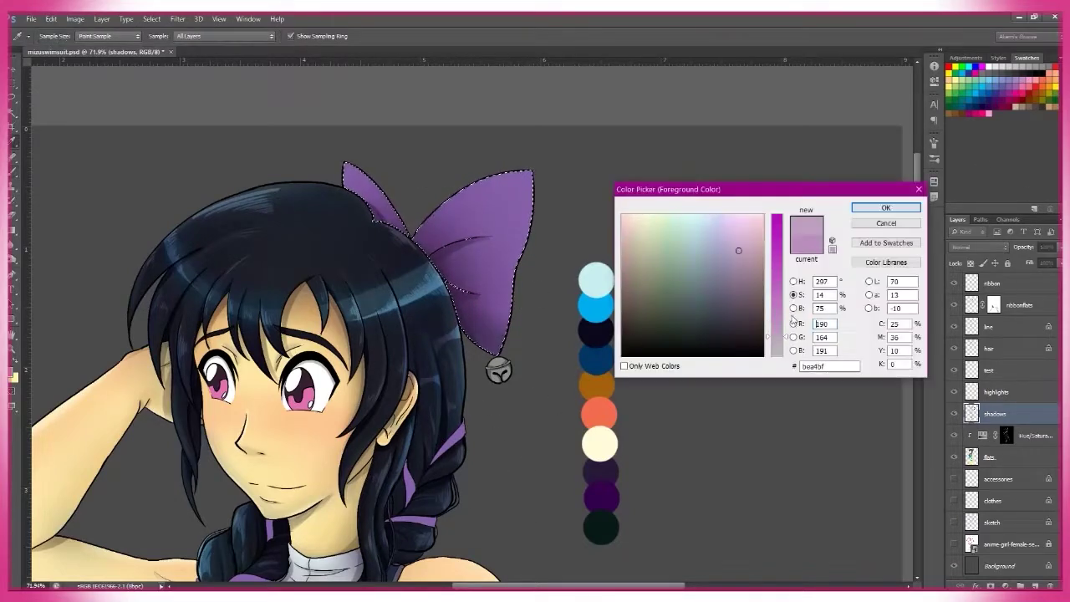
key(Escape)
key(alt+bracketright)
key(alt+bracketright)
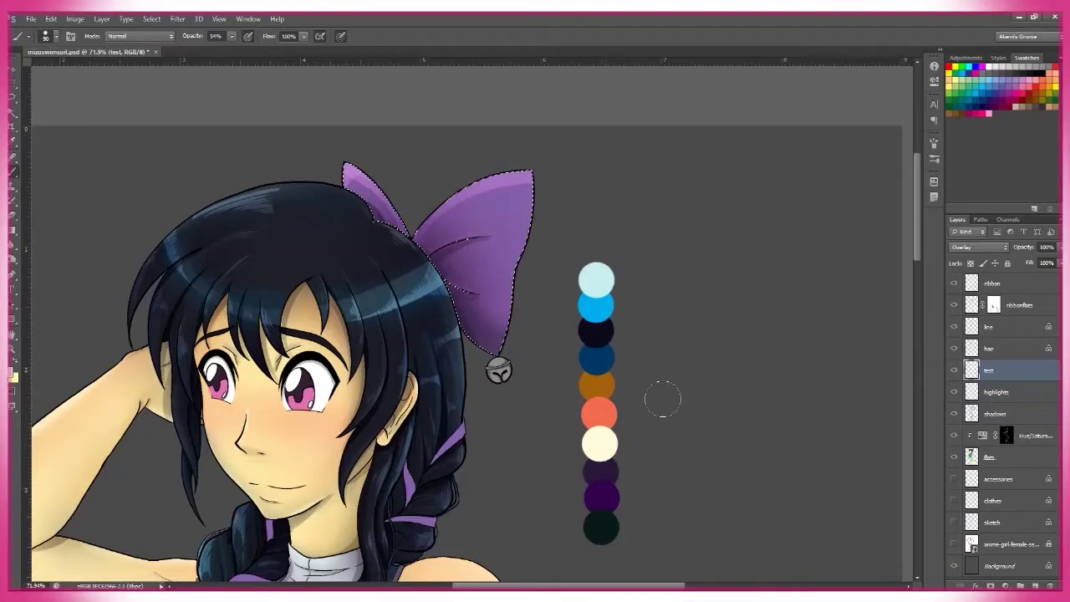
key(g)
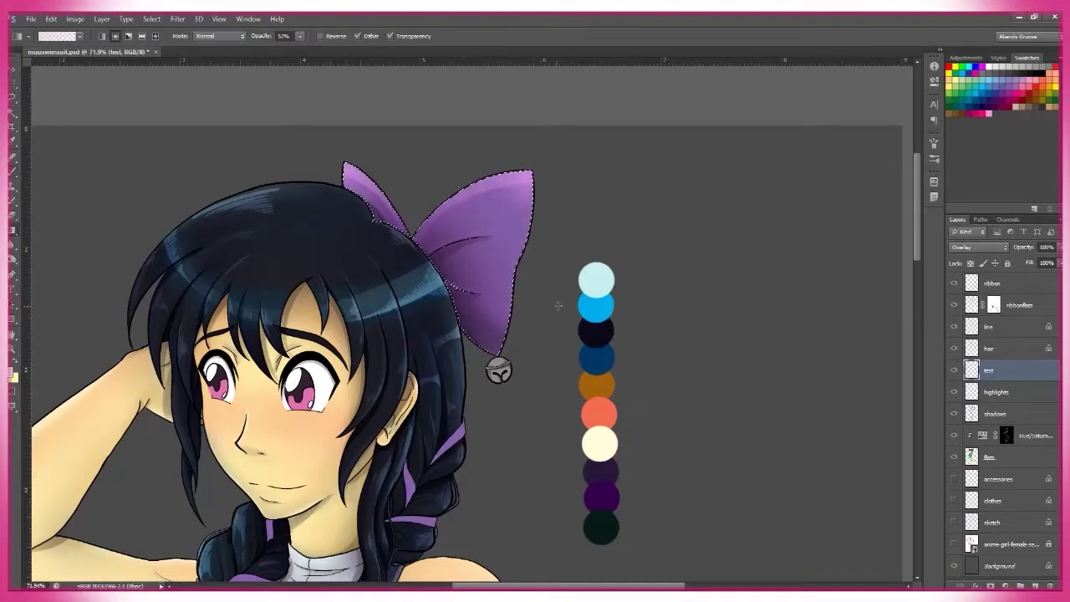
key(z)
scroll(558, 305, down, 1)
click(994, 392)
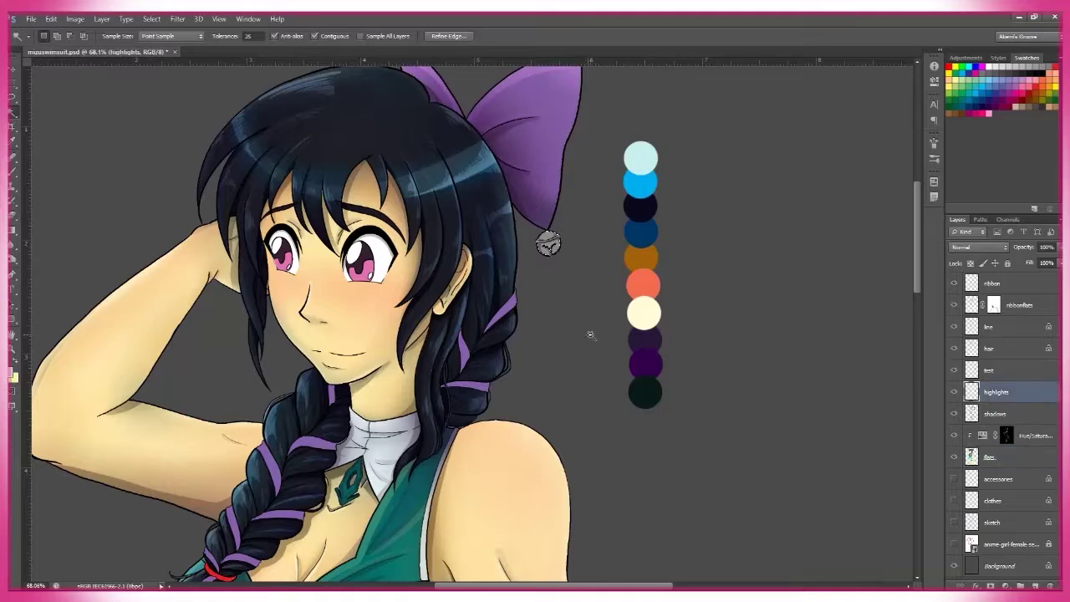
Step: Brush and erase shading on the silver bell and purple hip ring, then fit the canvas
scroll(447, 359, up, 4)
key(b)
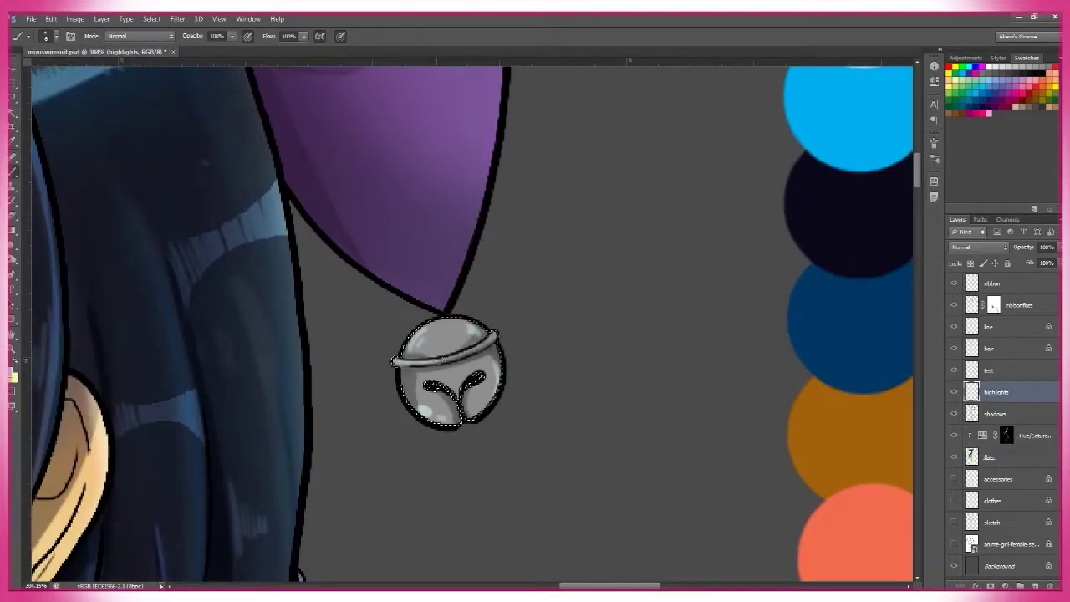
scroll(452, 376, down, 2)
scroll(451, 376, up, 2)
key(e)
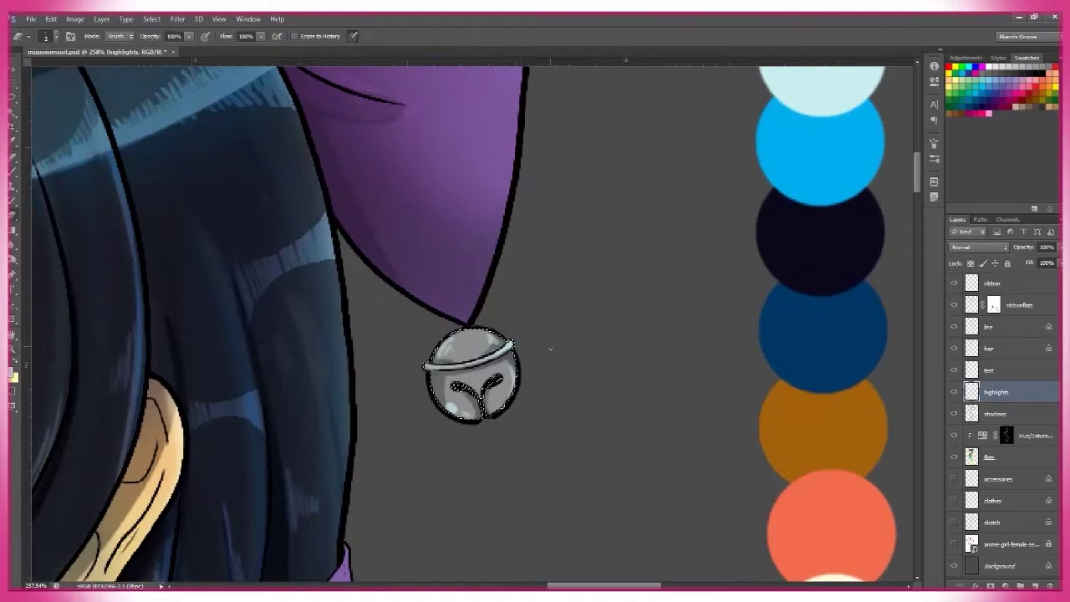
scroll(543, 501, up, 1)
click(335, 37)
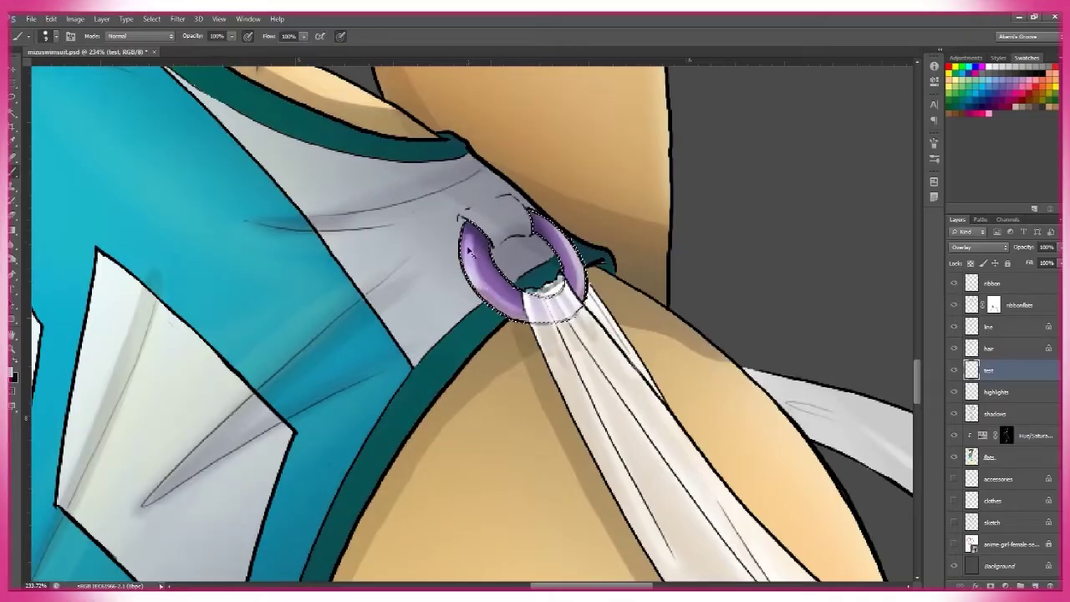
Step: Add brighter glossy highlights to the teal neck pendant on the highlights layer
scroll(568, 255, down, 5)
scroll(522, 341, up, 5)
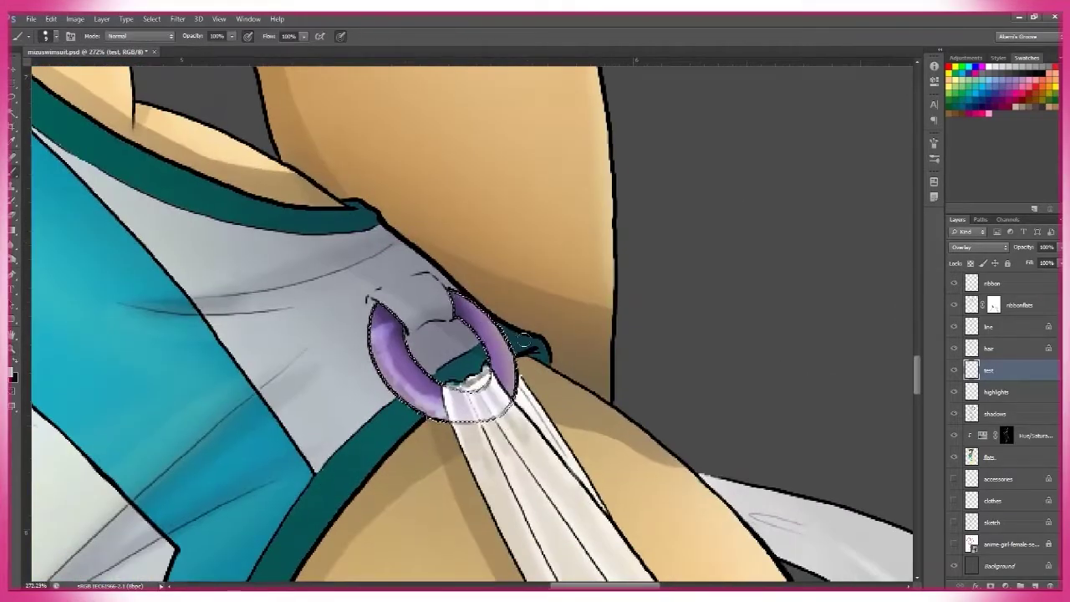
scroll(513, 389, down, 5)
scroll(437, 315, up, 4)
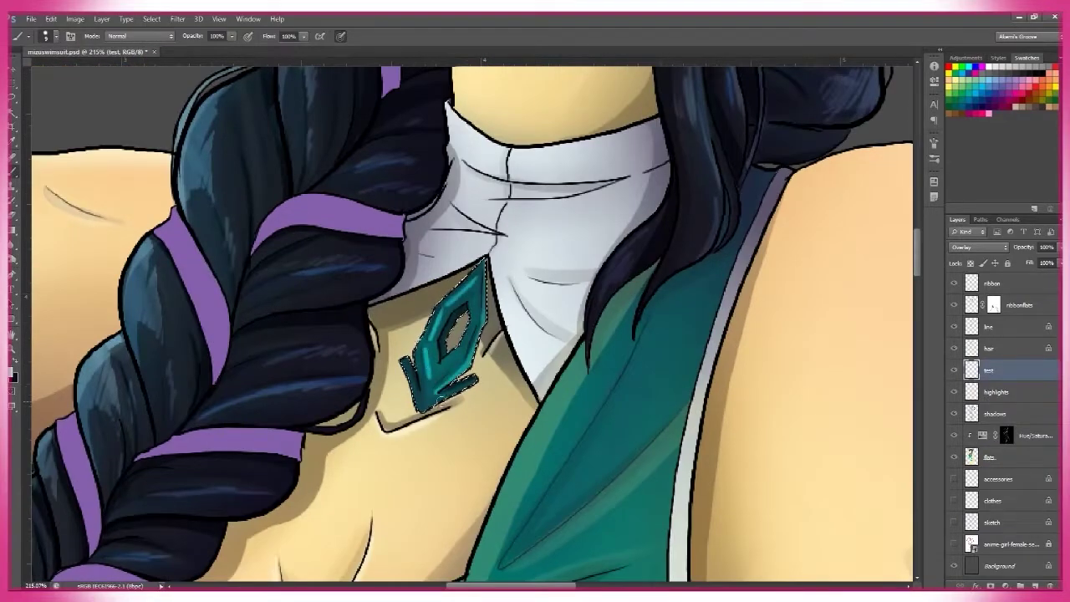
key(alt+bracketleft)
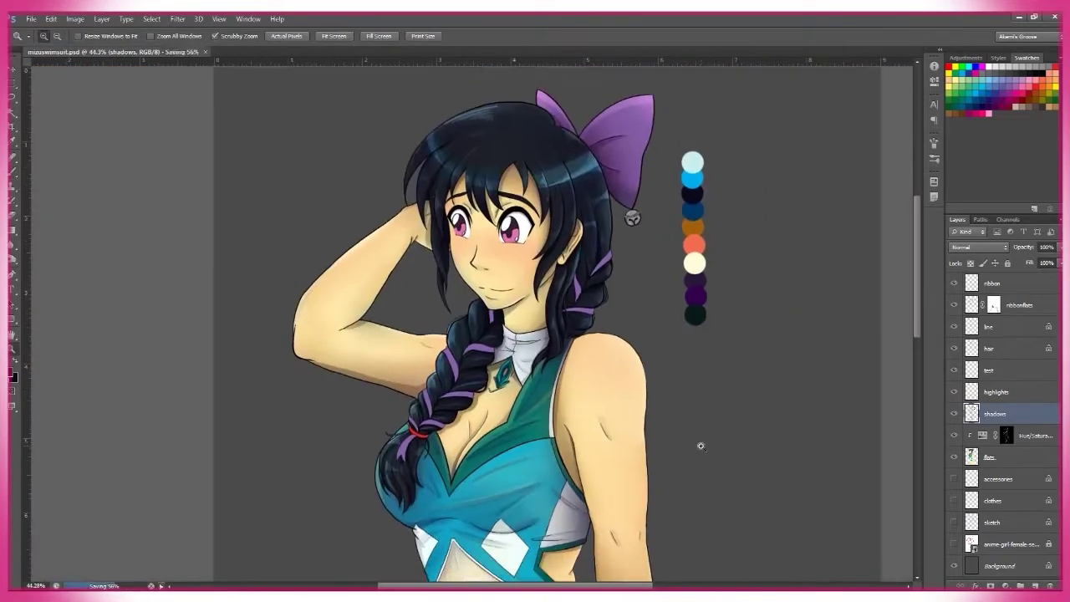
Step: Brighten the upper eye whites with a 29% opacity brush
click(991, 372)
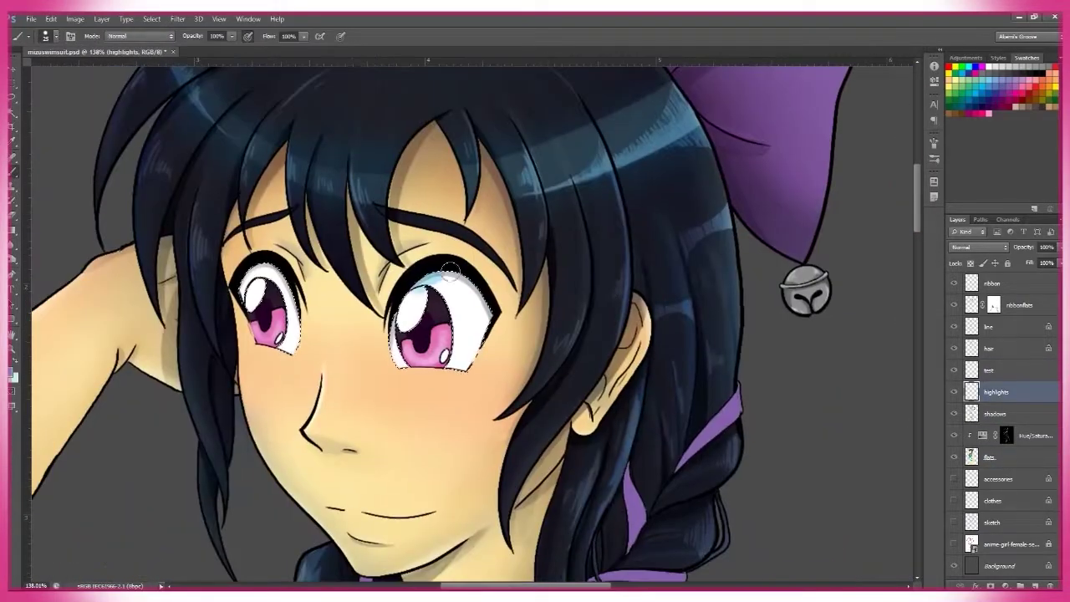
drag(450, 269, 422, 291)
key(2)
key(9)
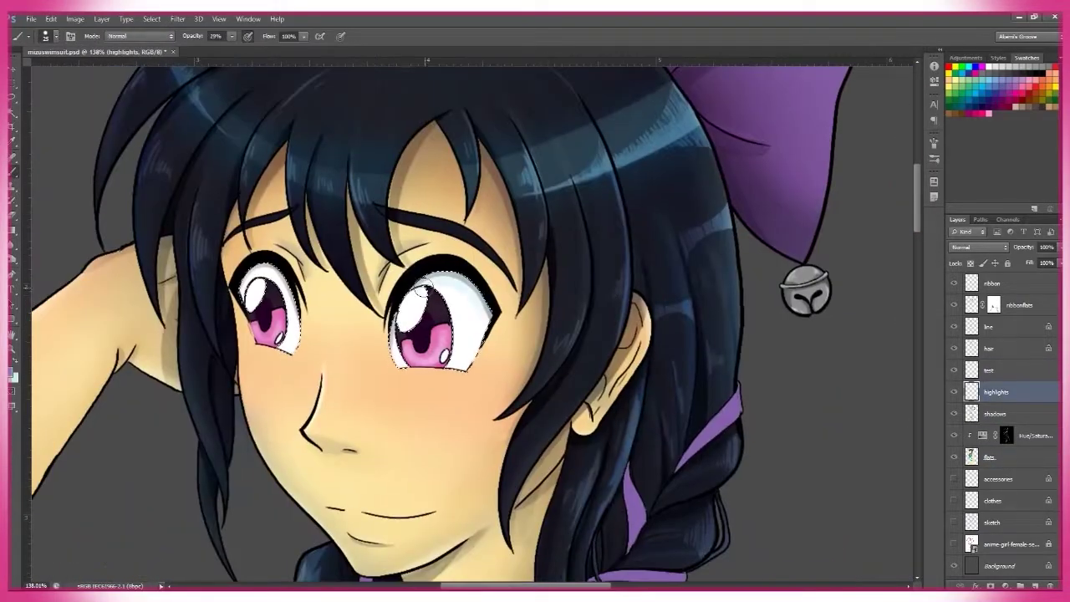
scroll(458, 380, down, 5)
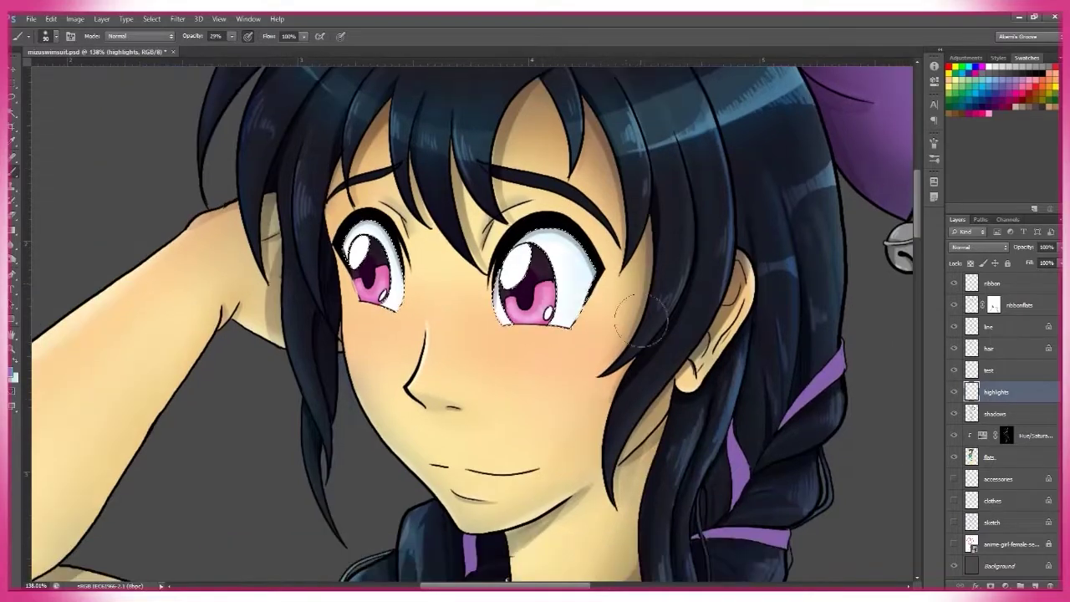
scroll(565, 299, up, 3)
key(z)
scroll(675, 340, down, 2)
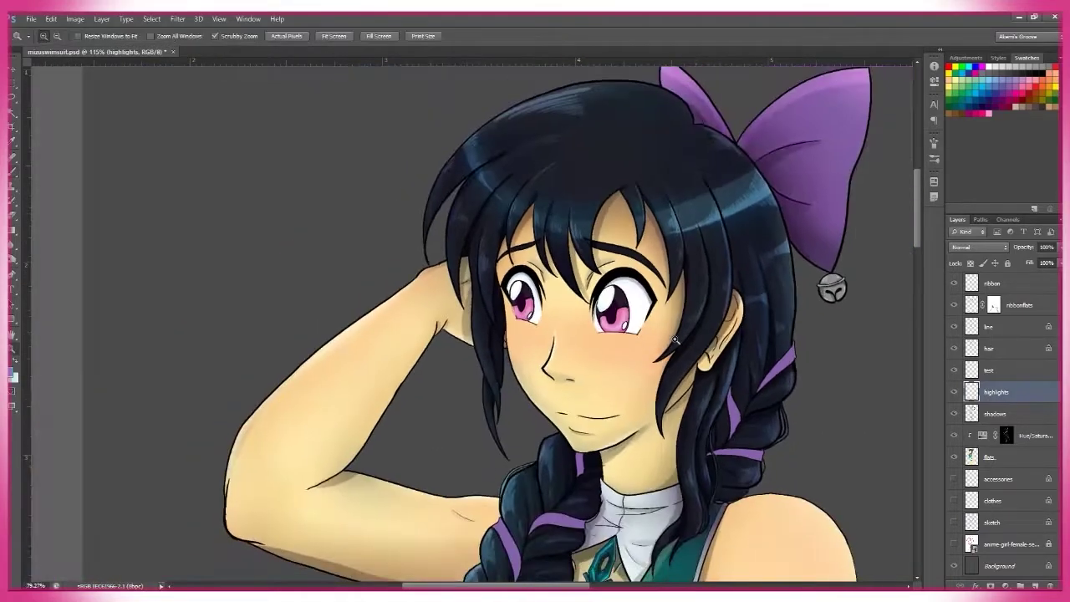
scroll(676, 340, up, 3)
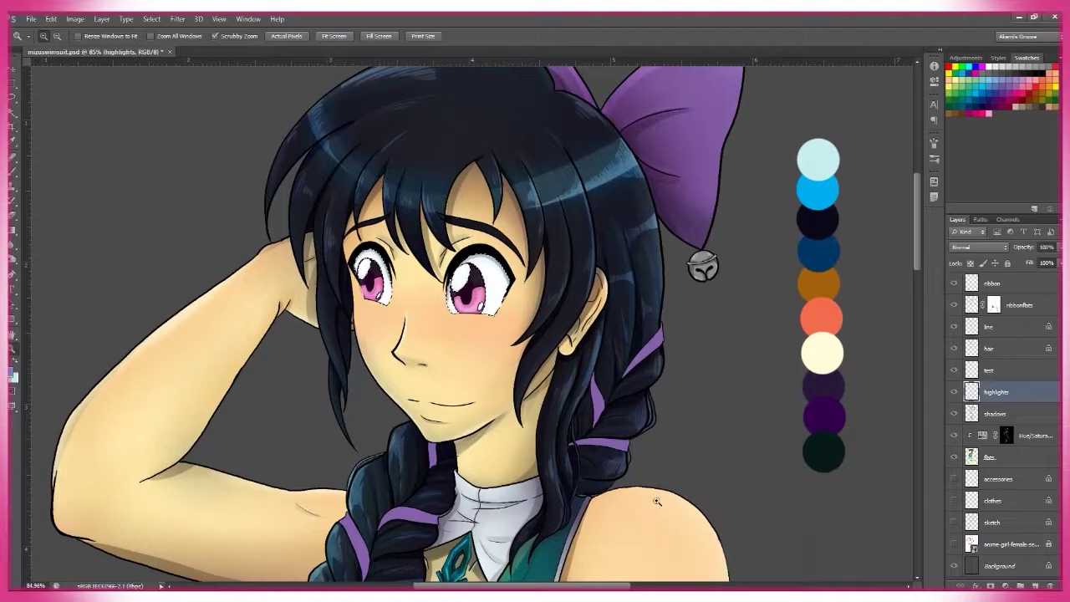
scroll(560, 449, up, 3)
key(b)
Step: Select both pink irises and paint darker upper shading on the shadows layer at 100% opacity
click(995, 456)
click(997, 391)
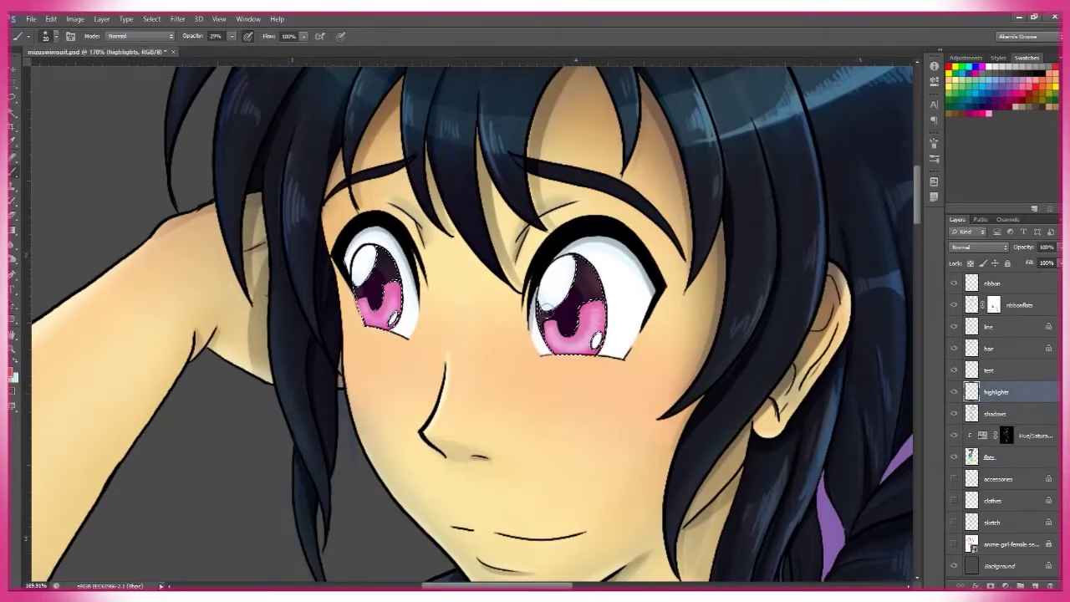
key(alt+bracketleft)
mouse_move(564, 411)
mouse_down()
mouse_move(408, 481)
mouse_move(504, 410)
mouse_up()
key(0)
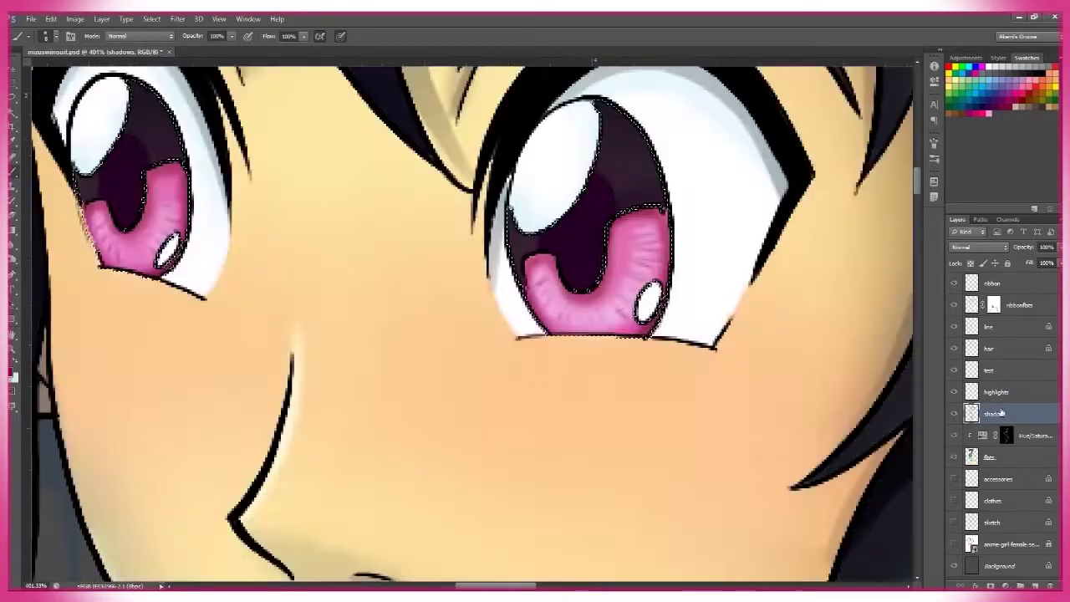
click(988, 369)
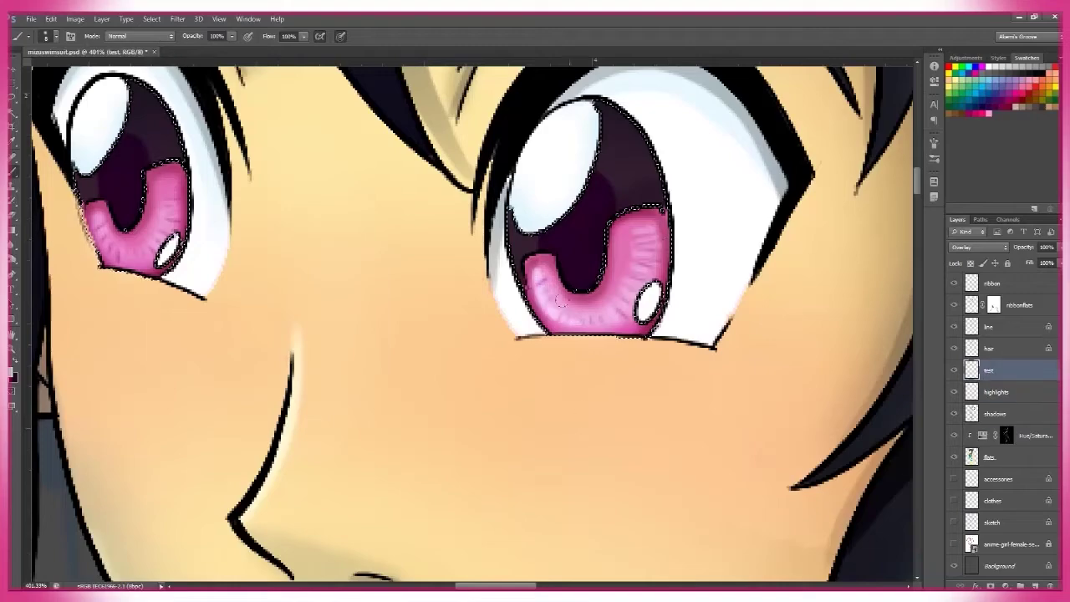
drag(562, 302, 609, 327)
drag(262, 181, 360, 242)
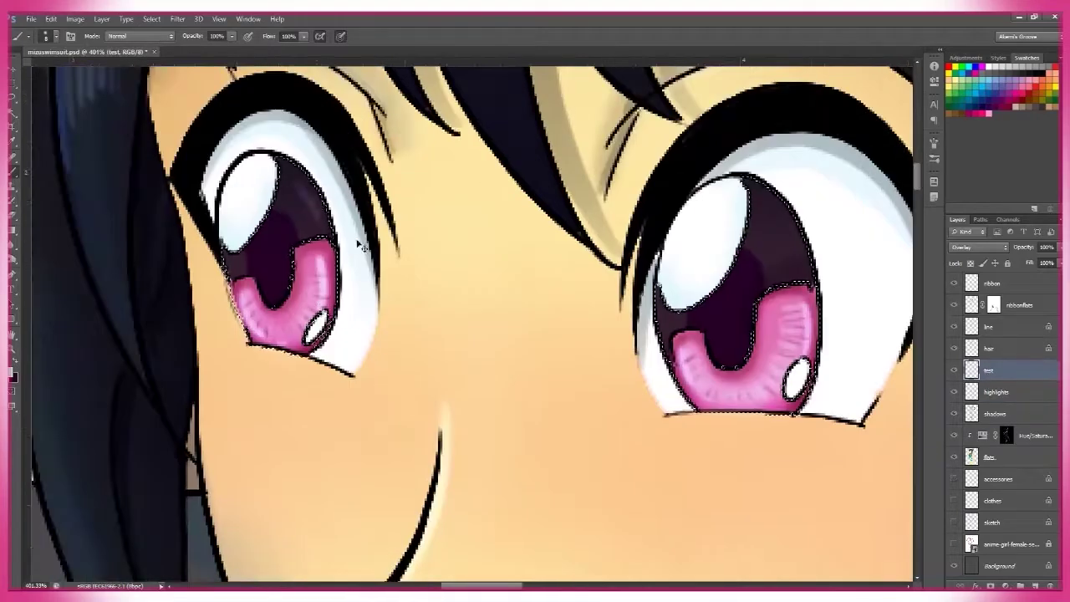
key(z)
drag(735, 405, 665, 406)
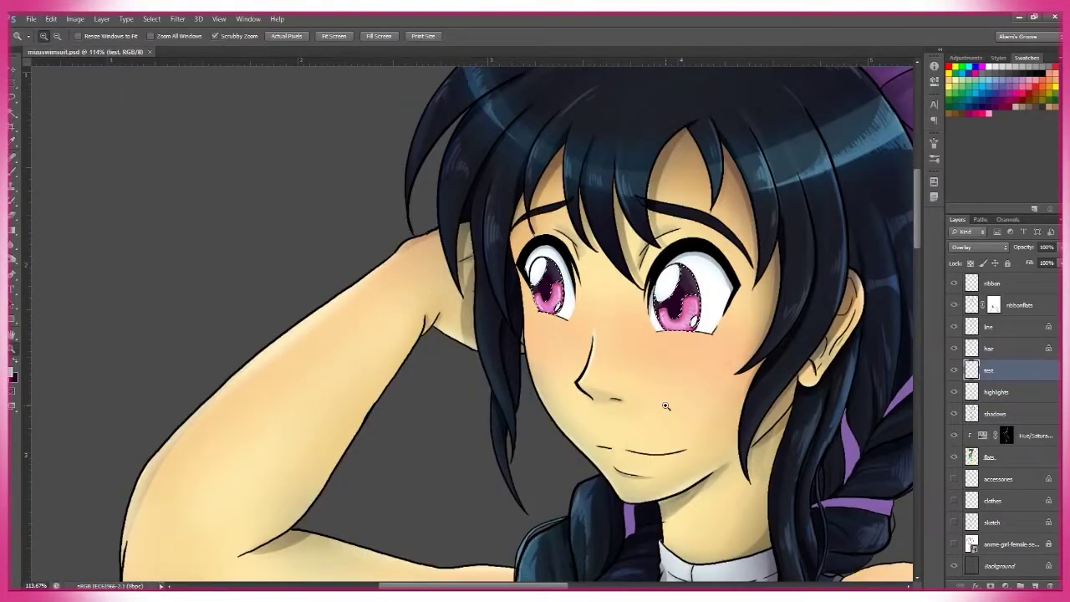
drag(727, 370, 794, 371)
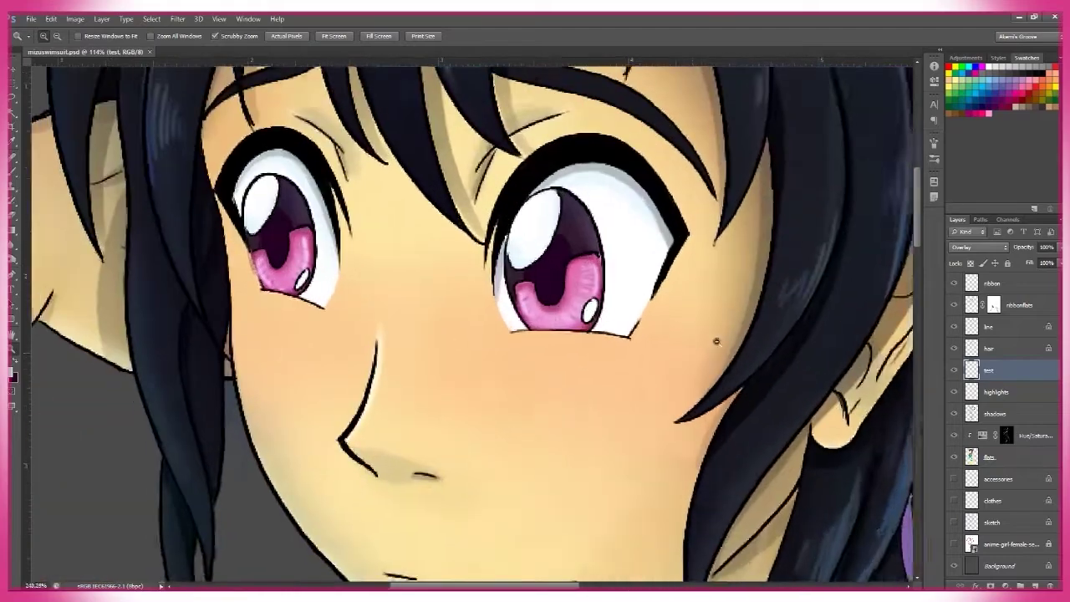
key(b)
click(995, 391)
drag(582, 209, 435, 268)
drag(317, 327, 373, 328)
key(bracketright)
key(bracketright)
key(bracketright)
scroll(373, 327, down, 2)
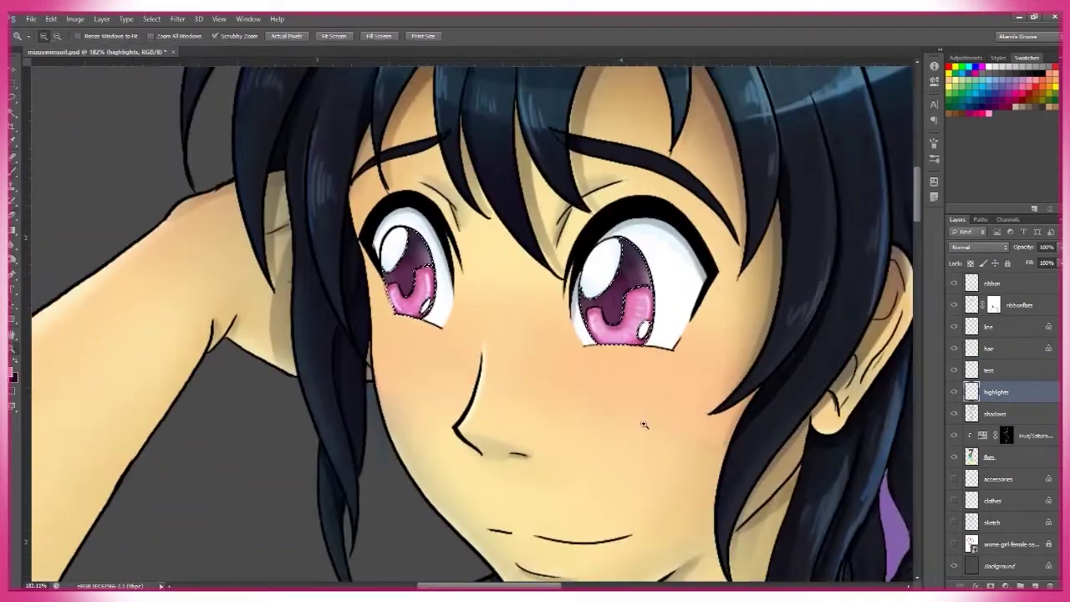
key(e)
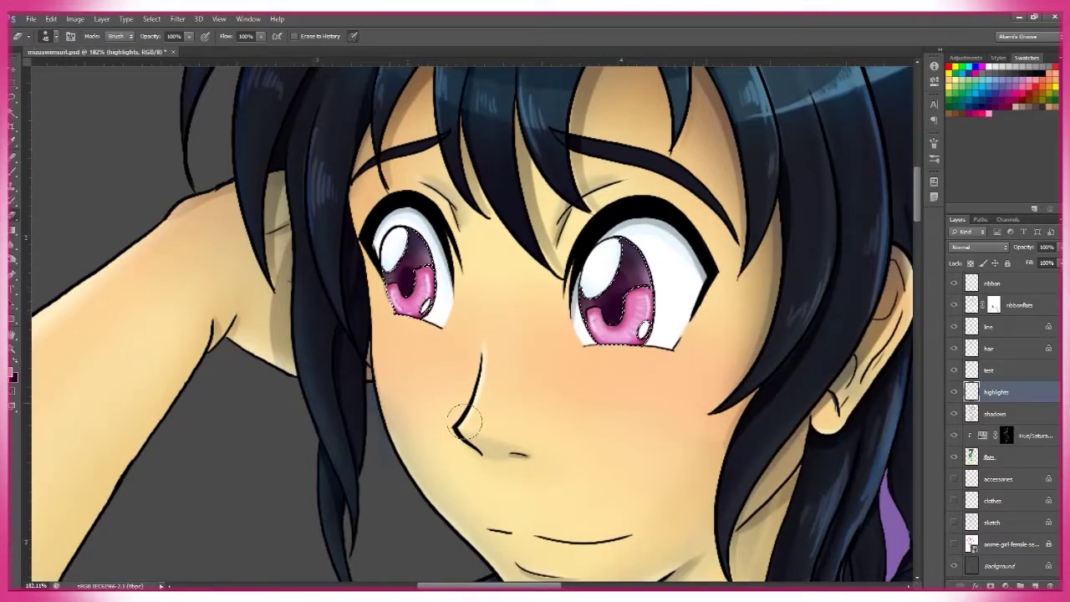
key(z)
mouse_move(535, 301)
mouse_down()
mouse_move(501, 301)
mouse_move(620, 394)
mouse_up()
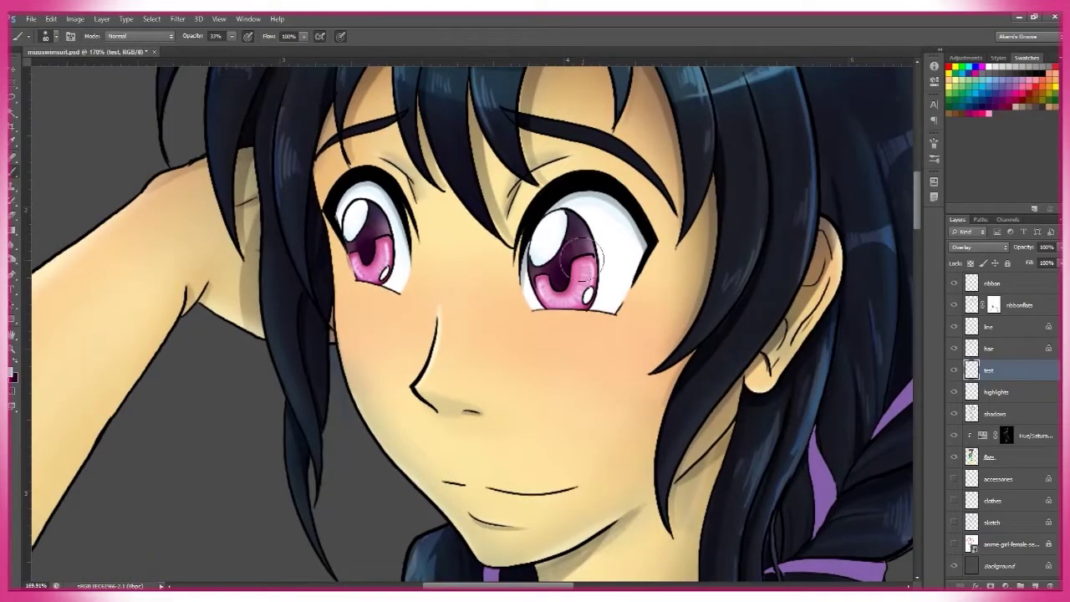
key(0)
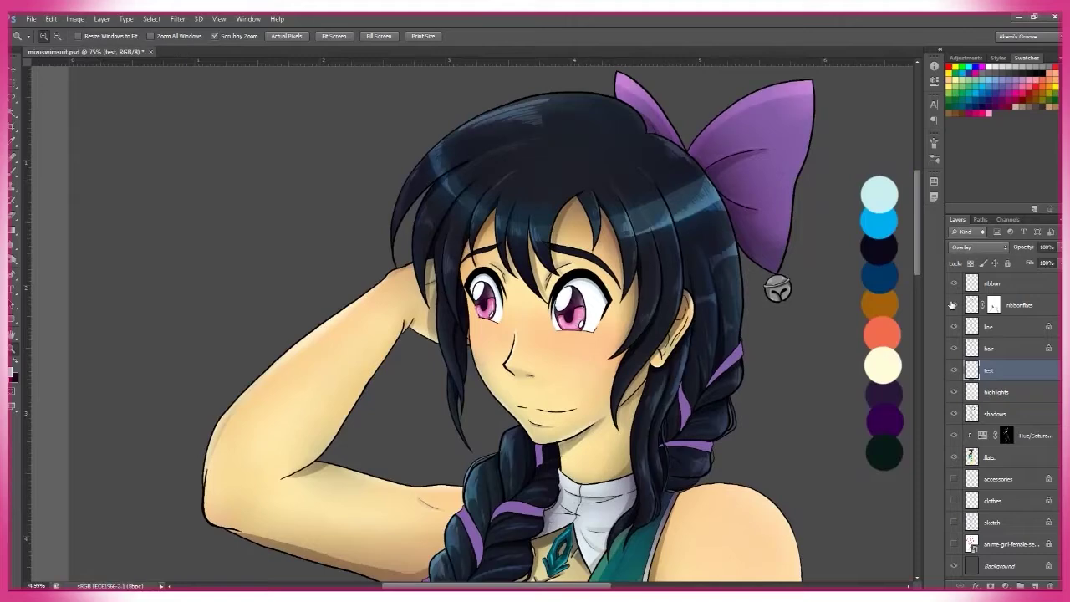
Step: Add a Hue/Saturation adjustment to the ribbonflats layer with Saturation set to +80
key(ctrl+0)
click(959, 307)
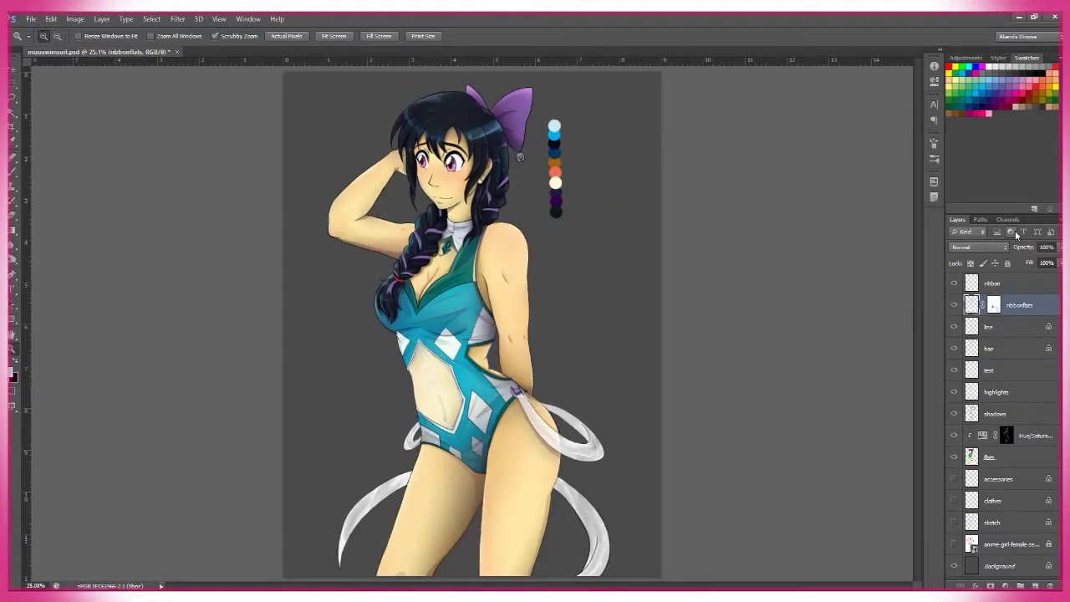
click(965, 57)
click(979, 96)
drag(839, 179, 797, 179)
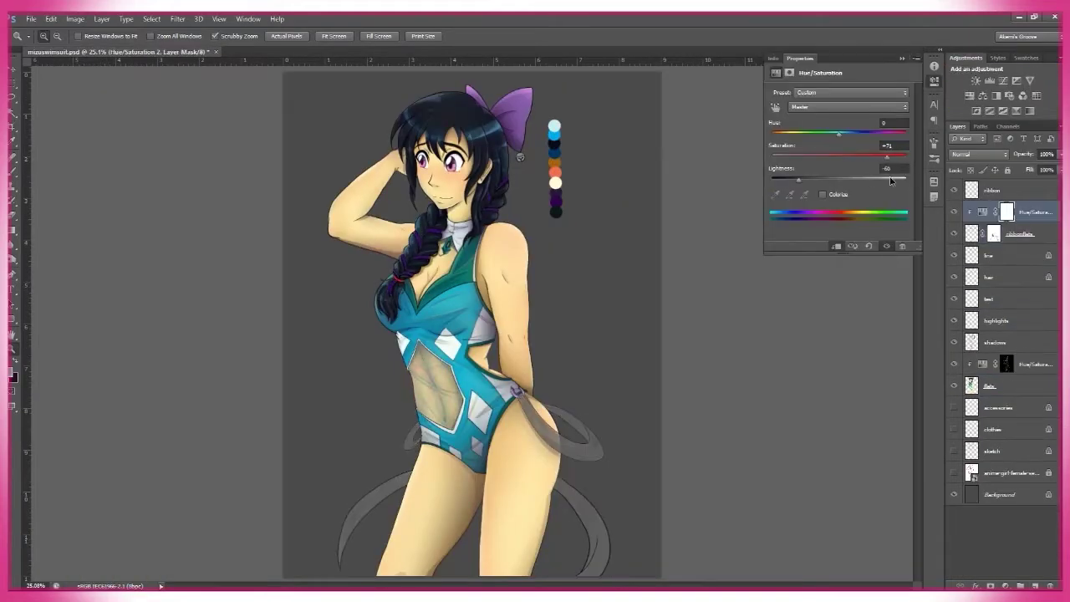
drag(890, 181, 929, 181)
drag(797, 178, 822, 191)
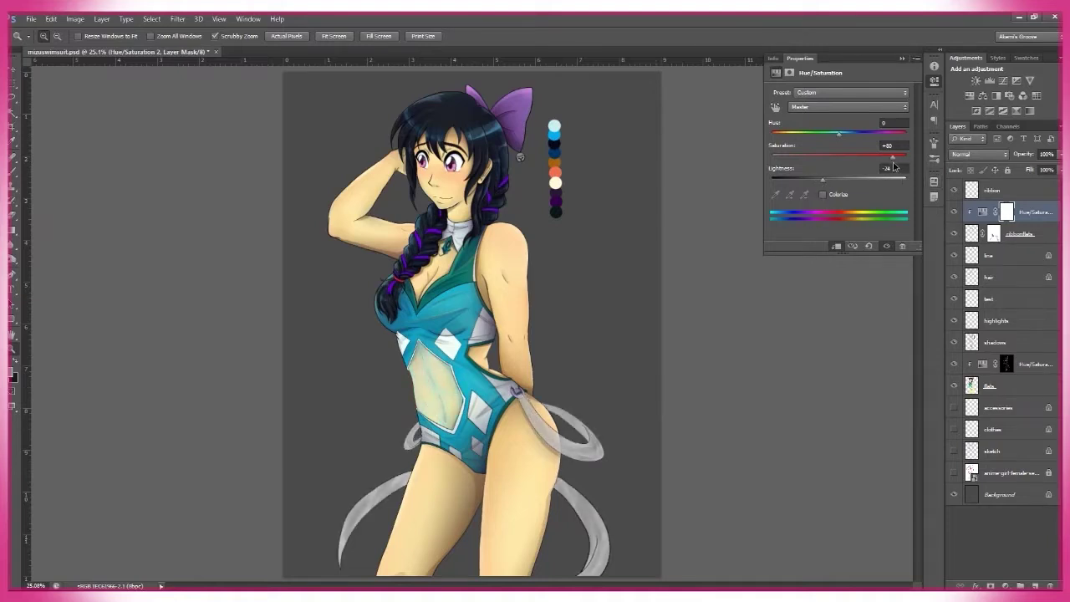
text(80)
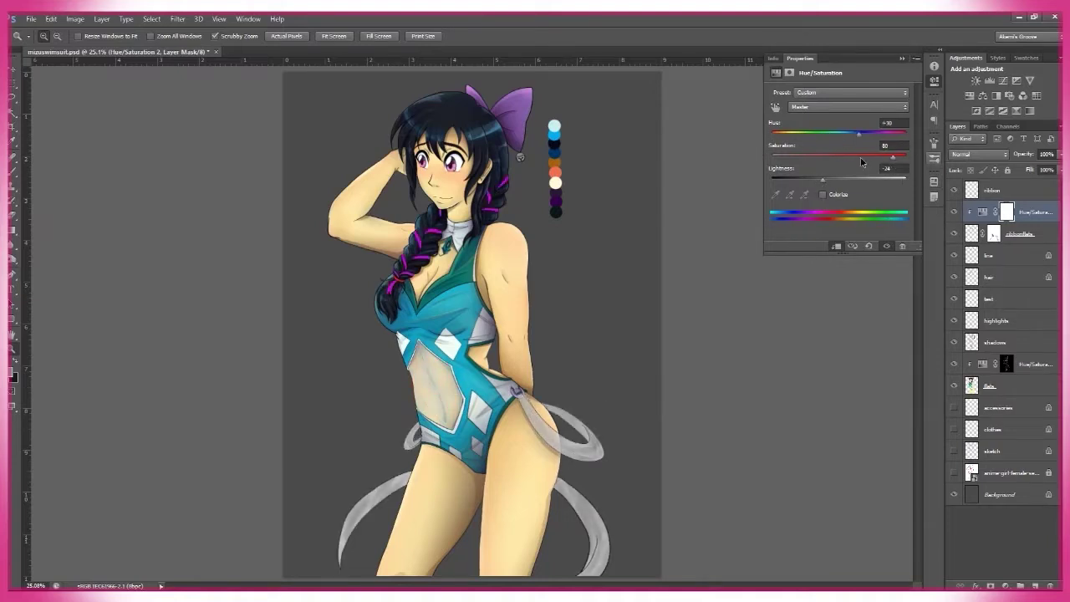
Step: Invert the adjustment's mask to hide it and rename the layer seethroughbelly
click(852, 246)
key(w)
click(1006, 212)
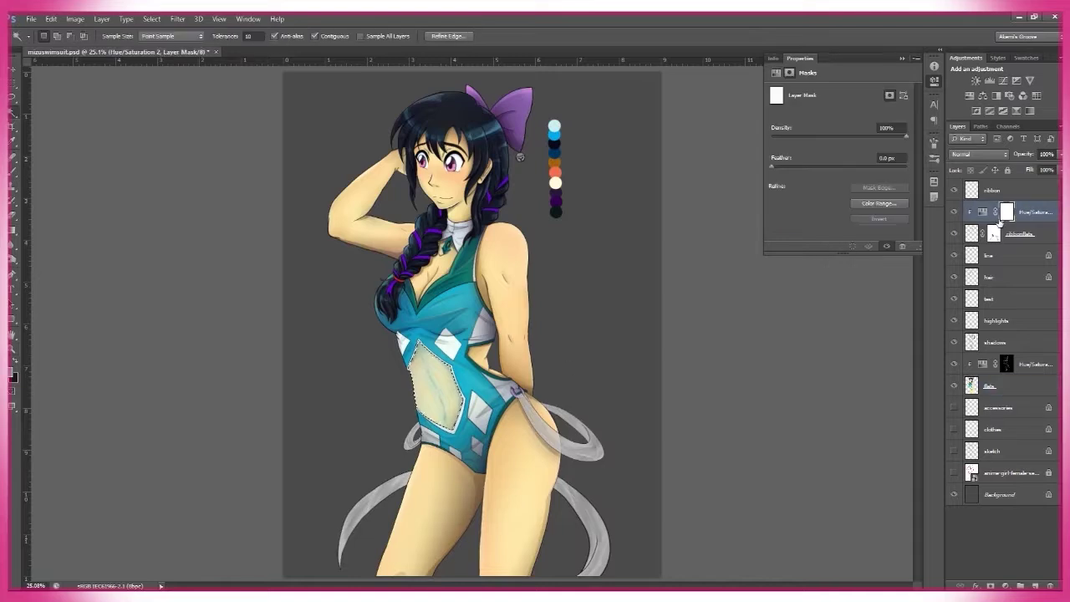
key(ctrl+i)
double_click(1028, 216)
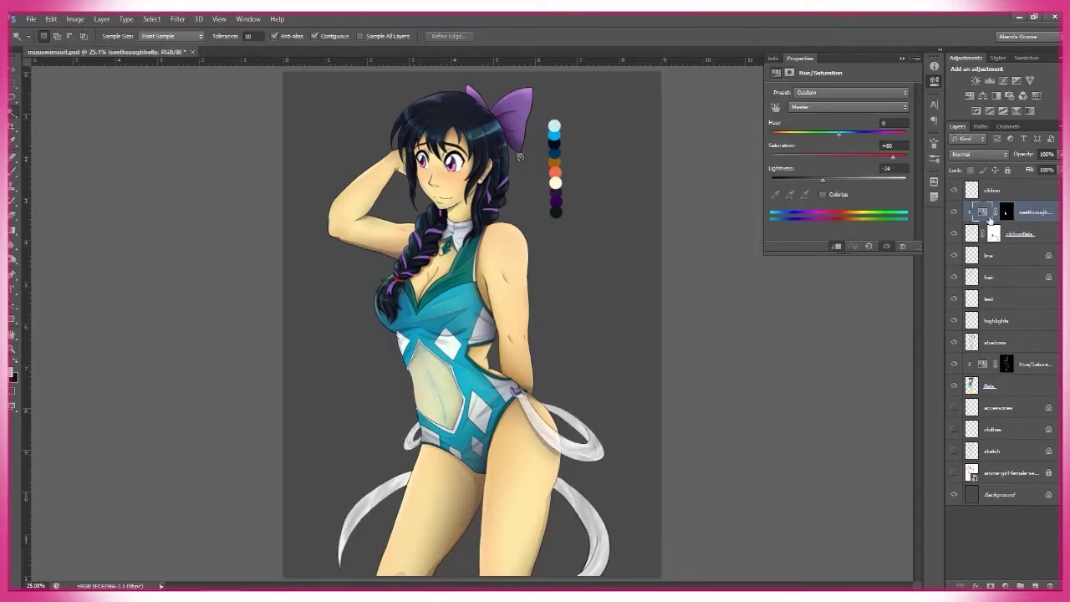
Step: Add a second Hue/Saturation layer above seethroughbelly and tweak its saturation and lightness
click(981, 96)
mouse_move(830, 163)
mouse_down()
mouse_move(856, 163)
mouse_move(803, 181)
mouse_move(835, 164)
mouse_up()
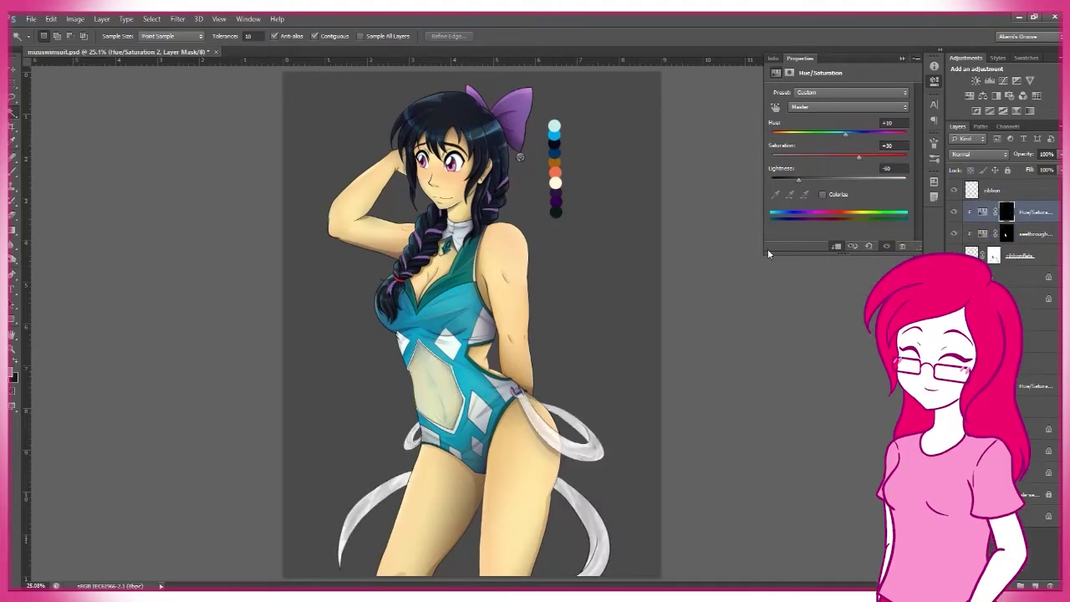
key(b)
scroll(475, 180, up, 5)
click(1026, 58)
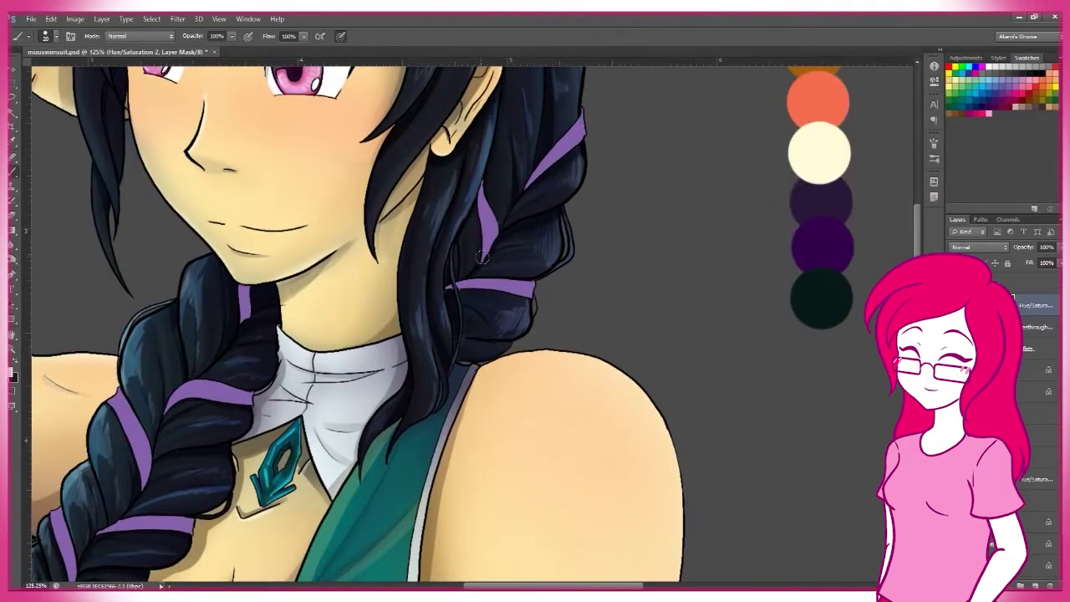
Step: Pan around the face and neck to inspect them, then fit the whole figure in view
scroll(525, 130, down, 3)
scroll(525, 130, left, 5)
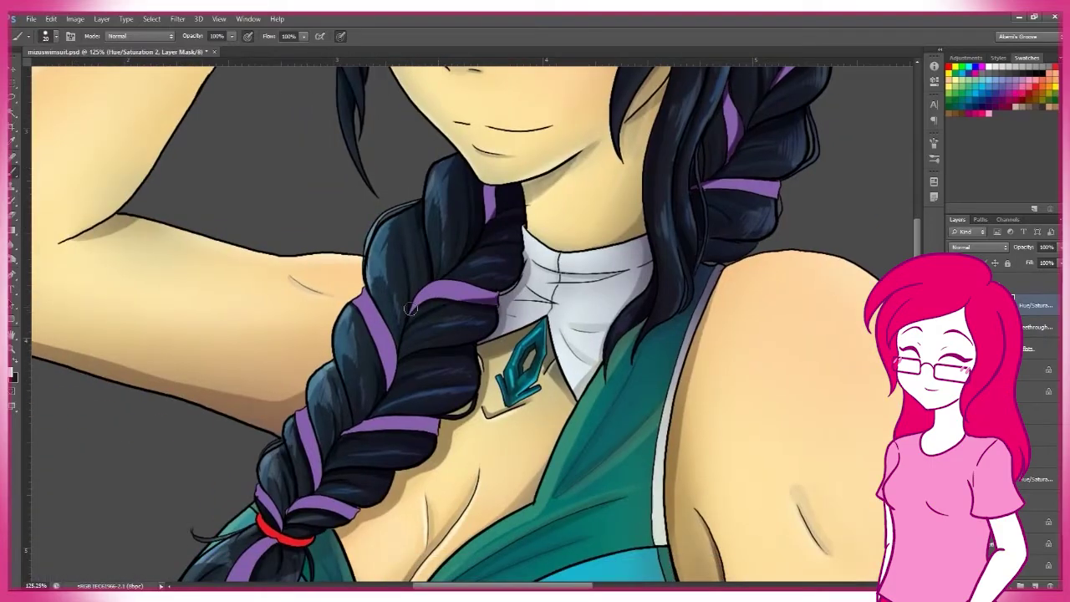
scroll(495, 194, down, 3)
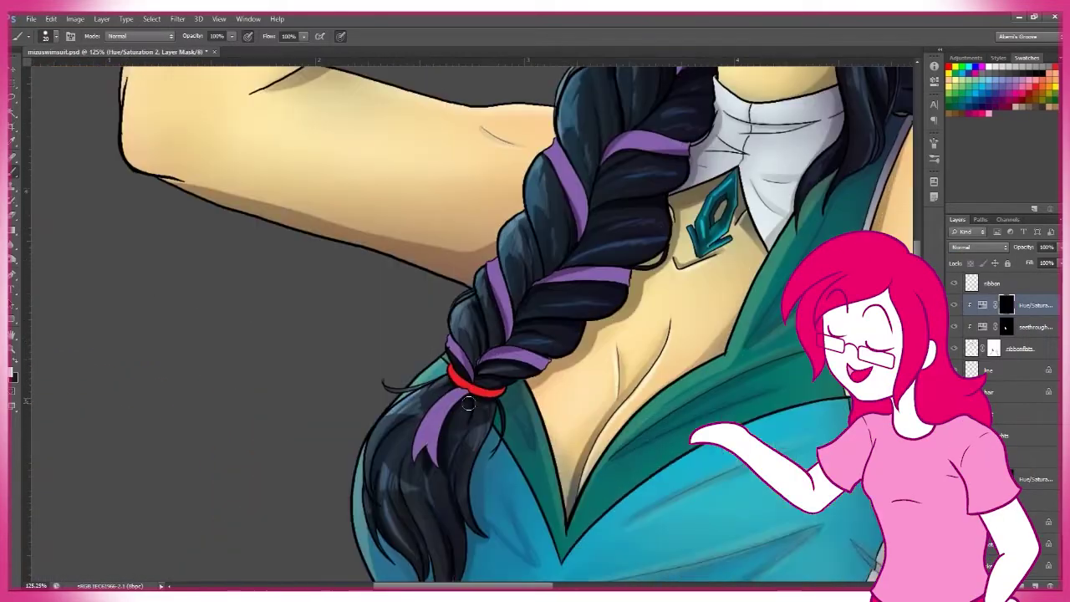
scroll(390, 475, up, 3)
scroll(390, 475, right, 3)
key(g)
scroll(556, 267, up, 4)
scroll(557, 266, right, 4)
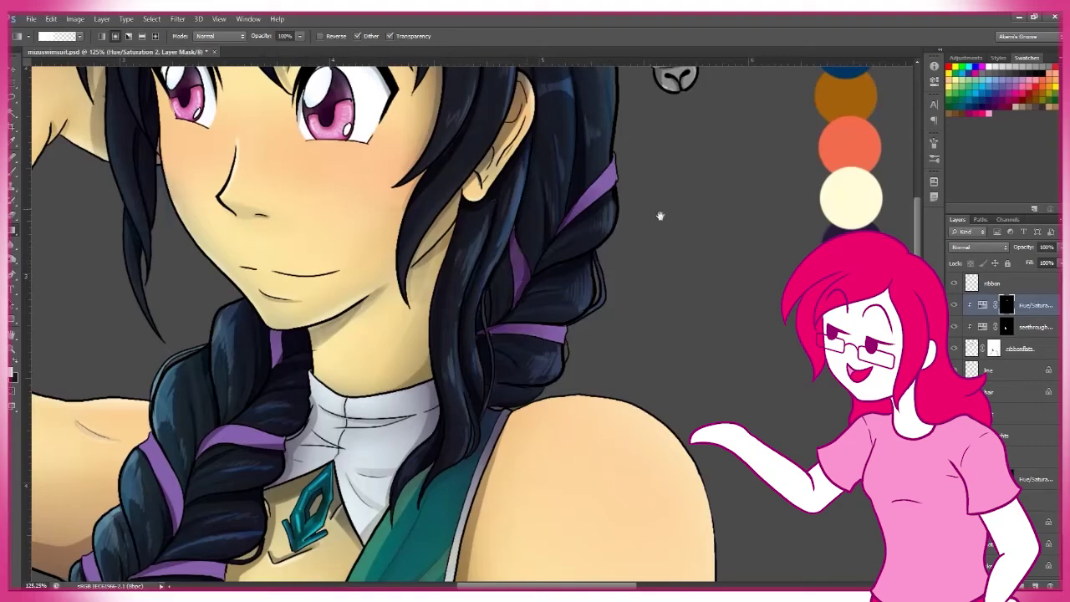
scroll(557, 267, up, 1)
scroll(556, 267, right, 1)
scroll(564, 236, down, 6)
scroll(564, 236, left, 5)
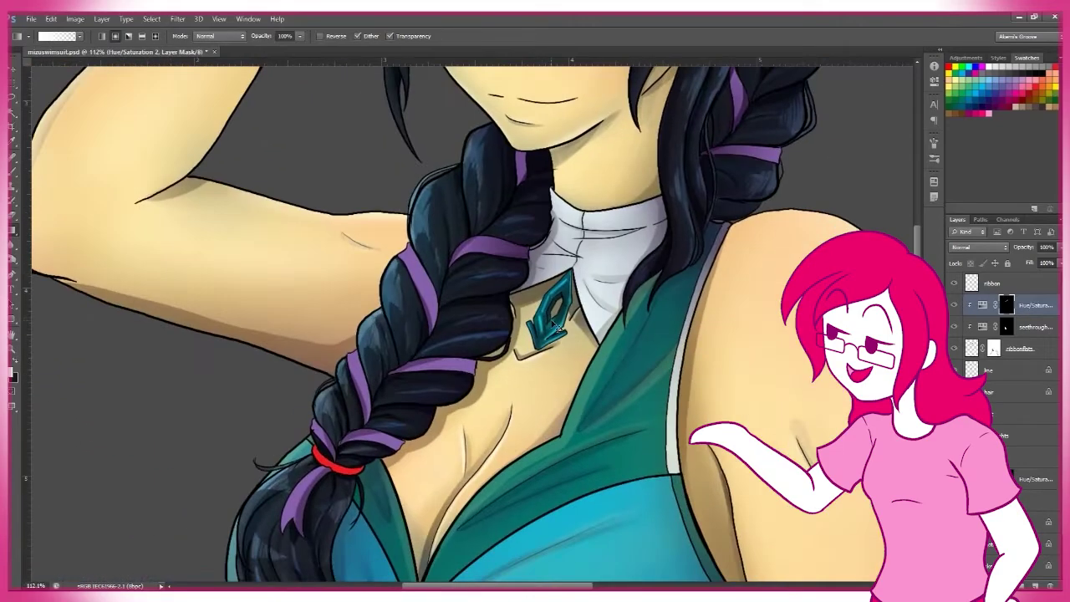
scroll(368, 351, down, 1)
key(z)
click(334, 35)
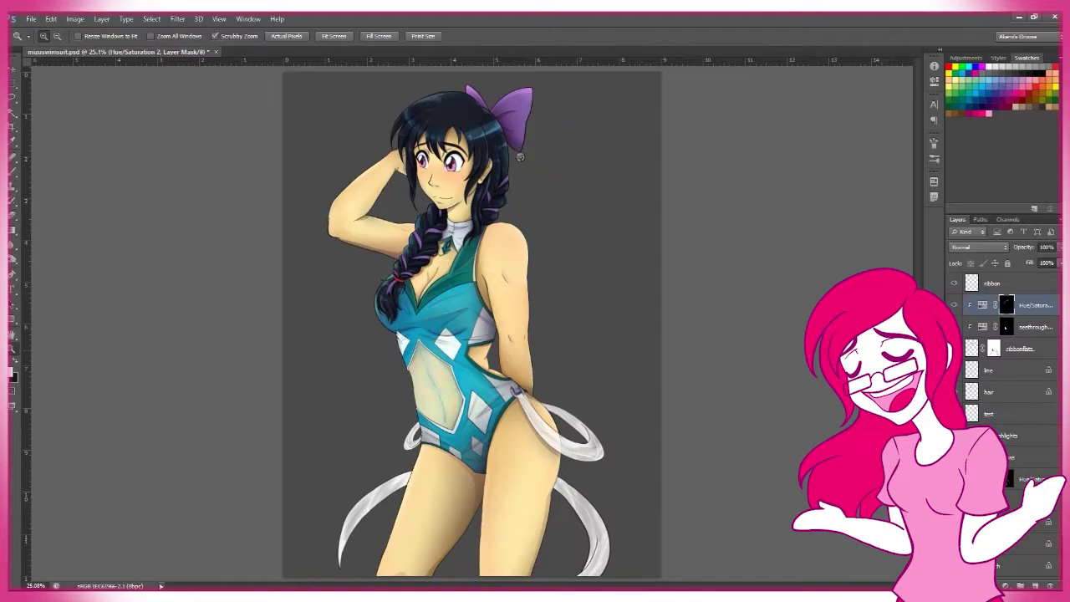
click(965, 57)
Step: Add a brighter Hue/Saturation layer named highlights and invert its mask to hide it
click(969, 95)
double_click(1034, 211)
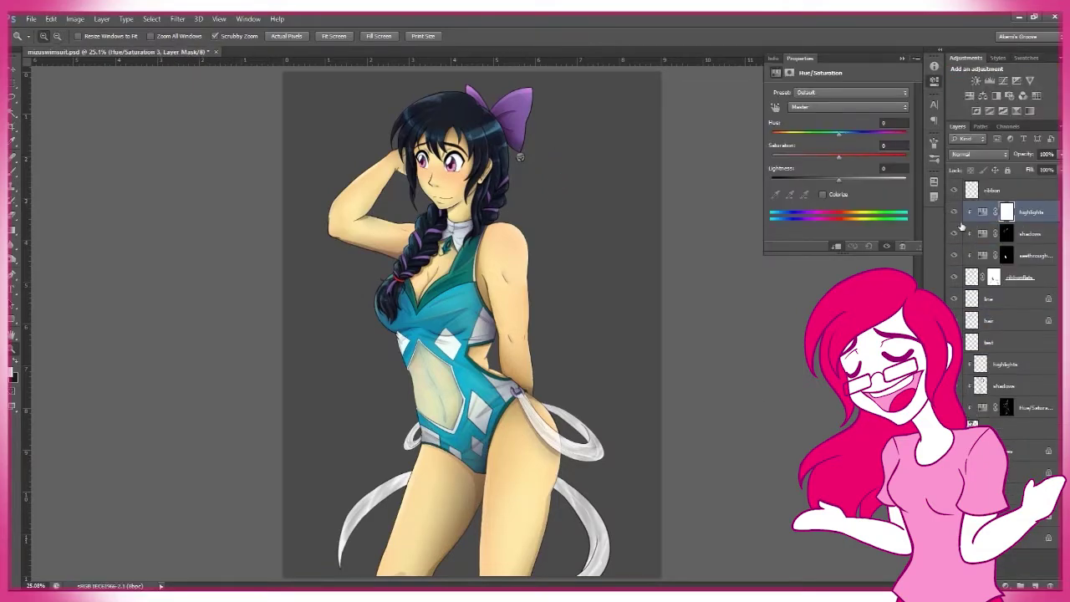
text(highlights)
drag(838, 133, 855, 156)
drag(838, 180, 863, 179)
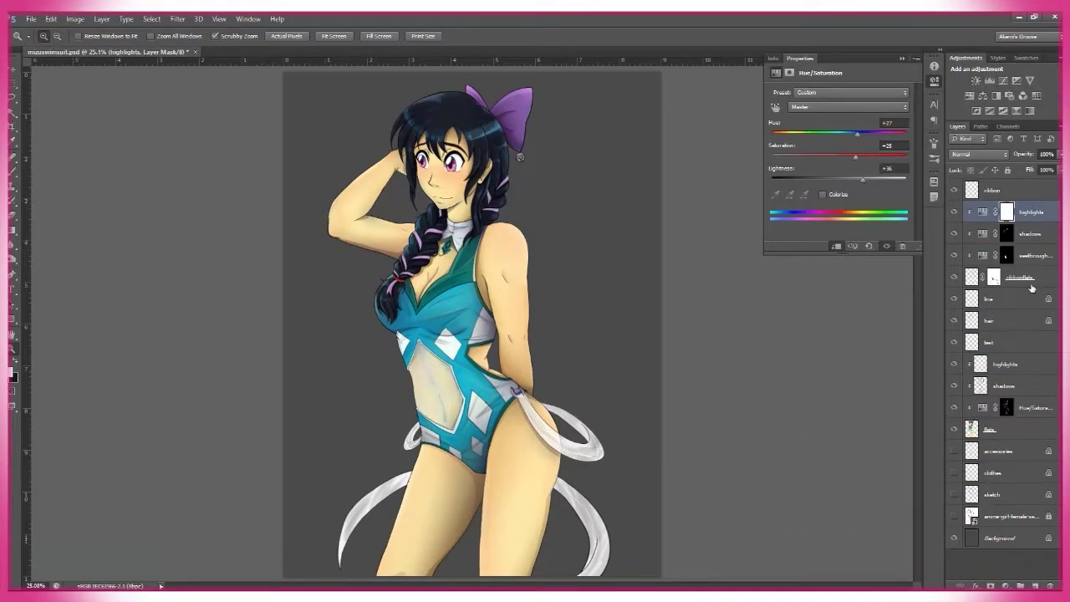
key(ctrl+i)
Step: Gather all the character's layers into a new group named Mizu
drag(403, 266, 468, 266)
key(g)
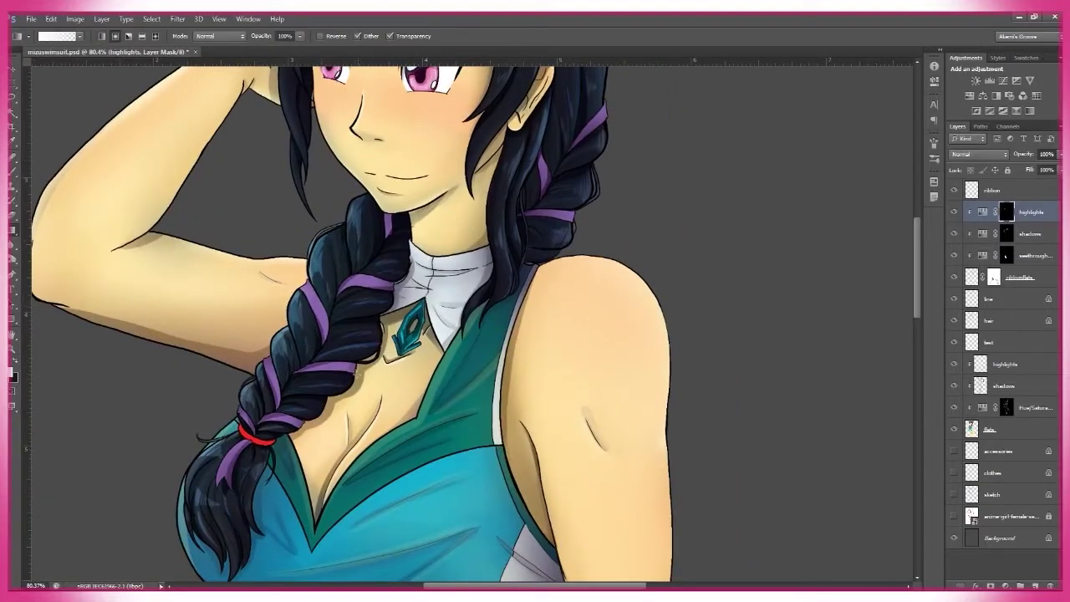
key(z)
key(ctrl+0)
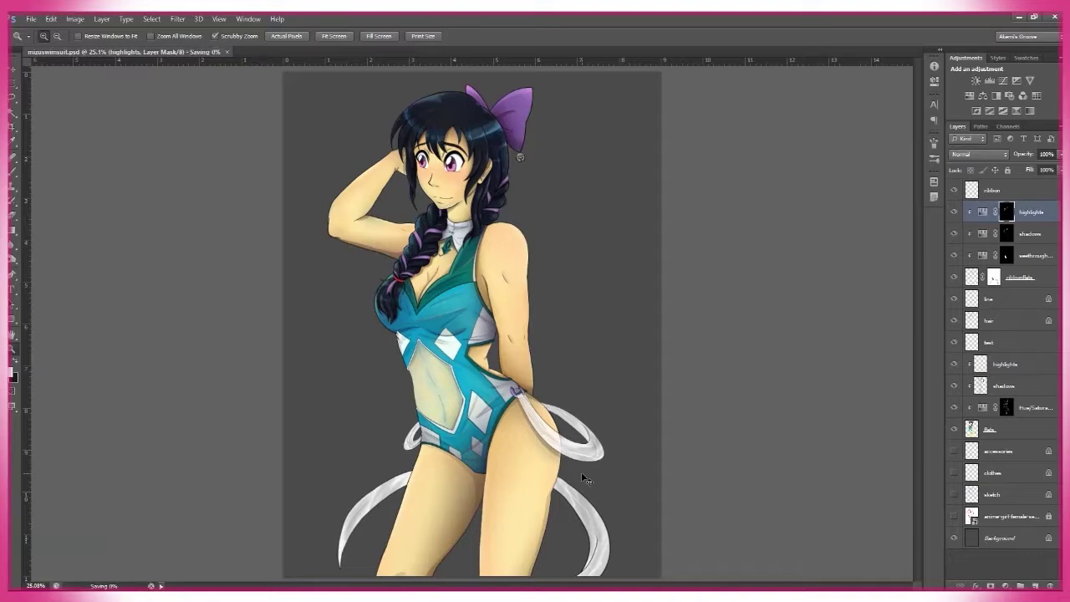
click(991, 190)
click(1020, 585)
double_click(991, 186)
text(Mizu)
key(Return)
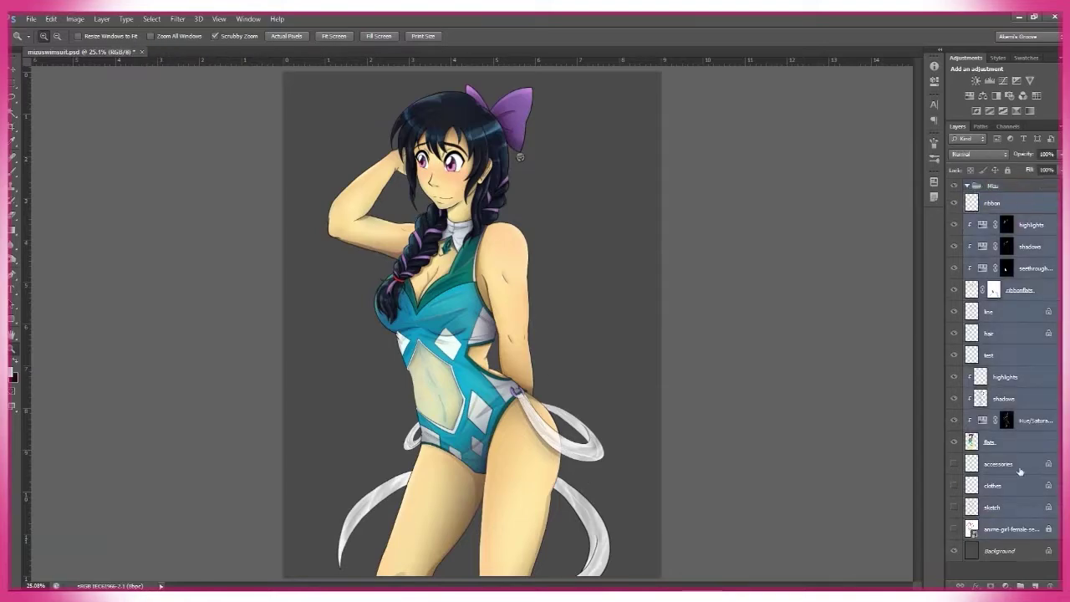
click(966, 185)
click(967, 186)
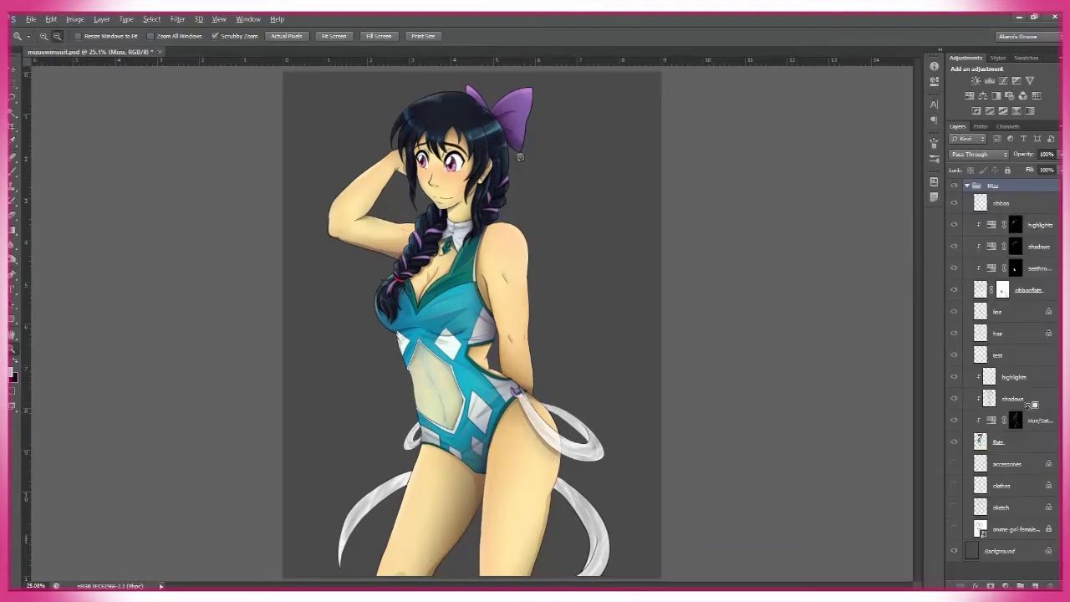
Step: Magic Wand the skin area on the flats layer and hide the highlight and shadow layers
click(998, 441)
key(w)
scroll(431, 179, up, 5)
click(430, 179)
drag(954, 377, 954, 420)
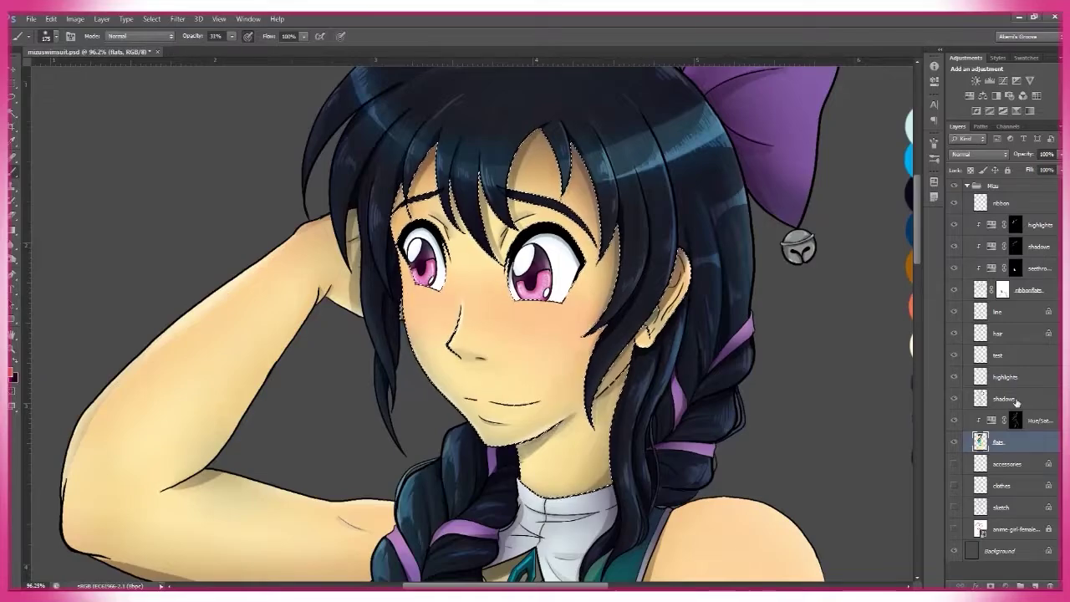
Step: Select the shadows layer and zoom in on the girl's face to check the shading
click(1011, 399)
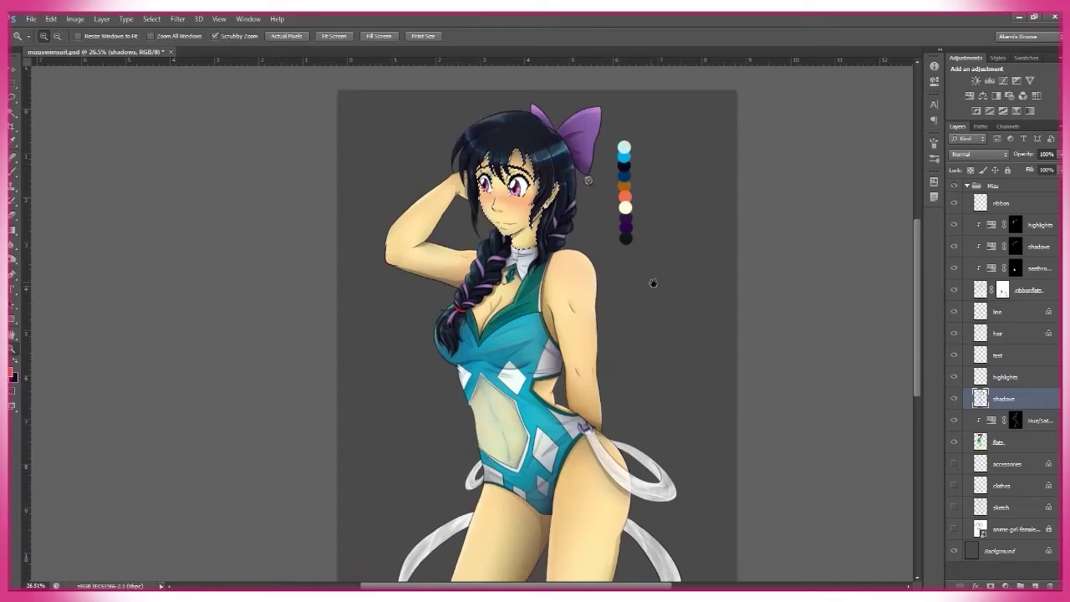
scroll(597, 359, right, 3)
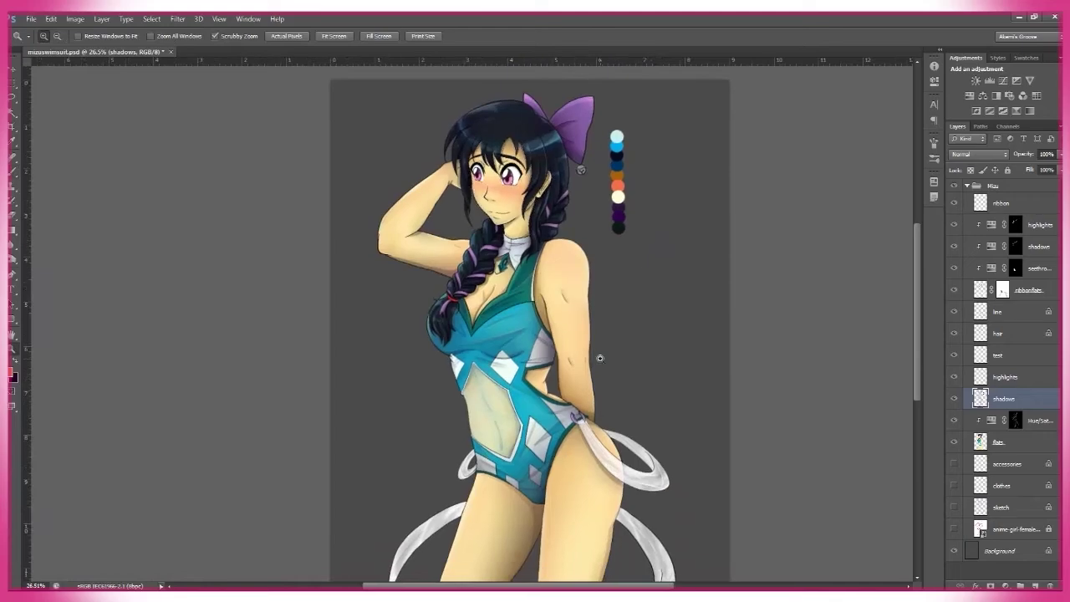
scroll(585, 401, down, 2)
drag(584, 395, 581, 281)
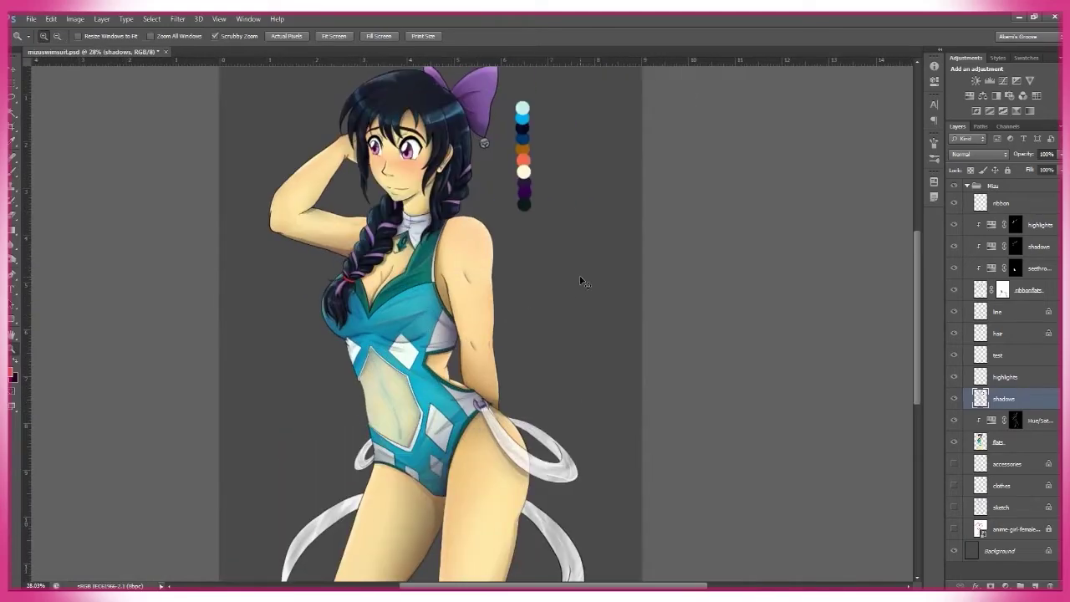
drag(403, 110, 451, 110)
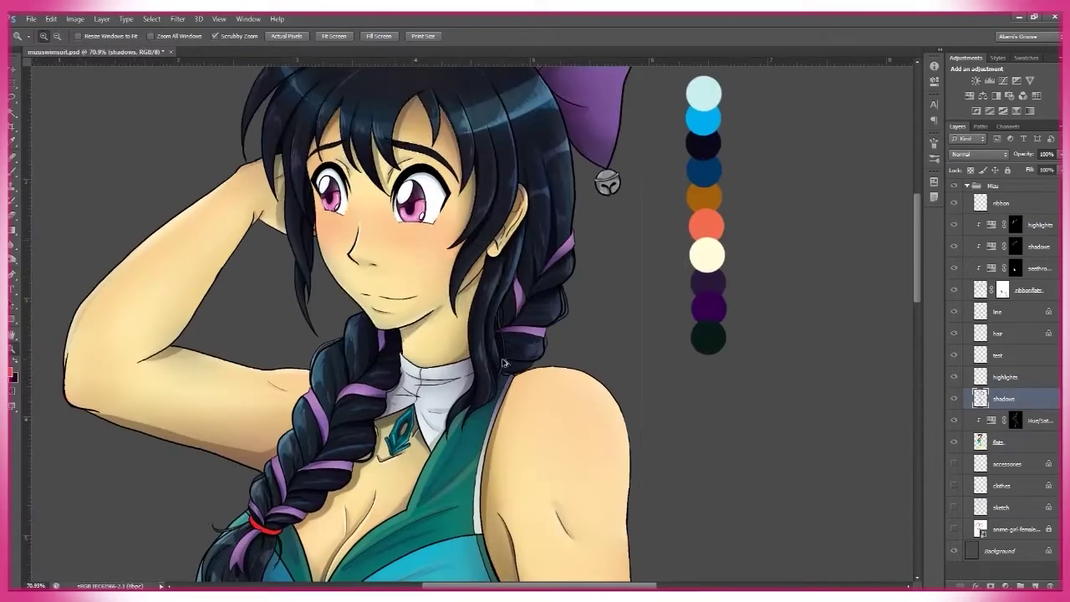
key(b)
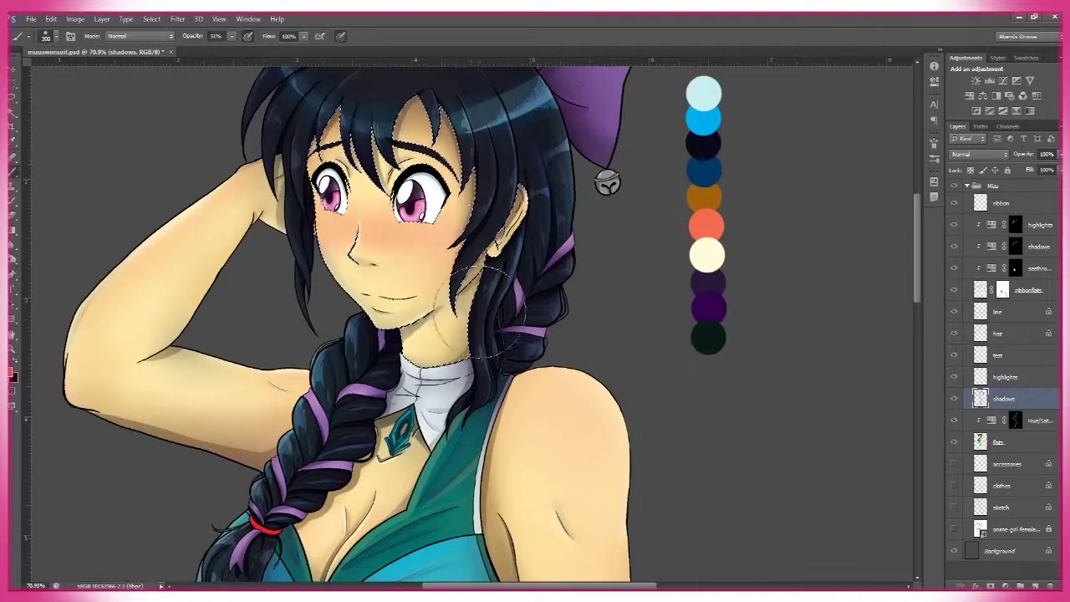
key(z)
Step: Fit the image in the window and add a new layer named bg below the Mizu group
mouse_move(469, 274)
mouse_down()
mouse_move(434, 284)
mouse_move(569, 342)
mouse_up()
click(331, 37)
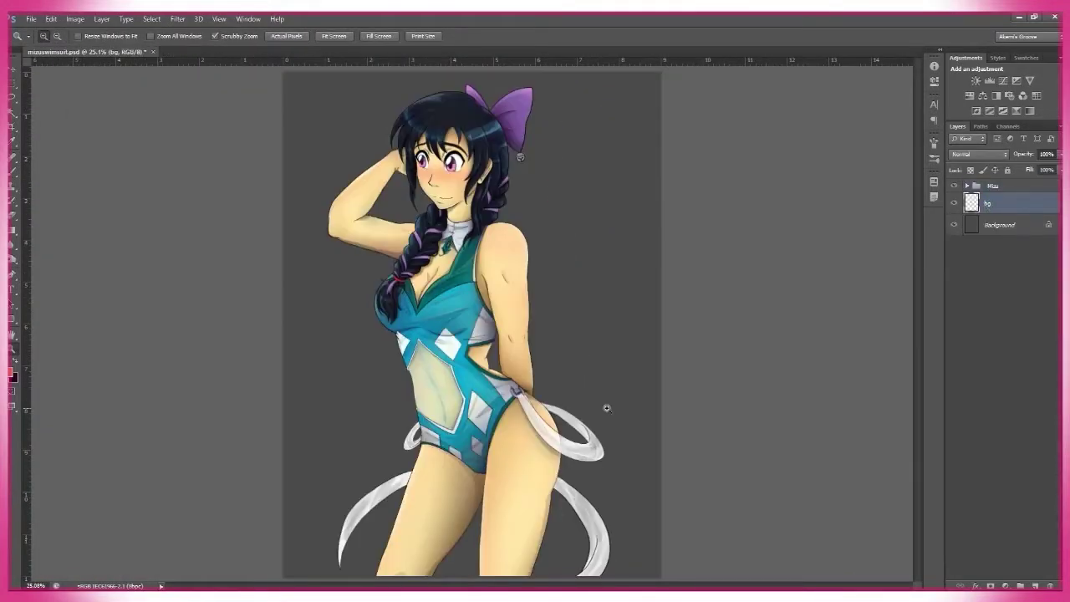
alt+click(604, 406)
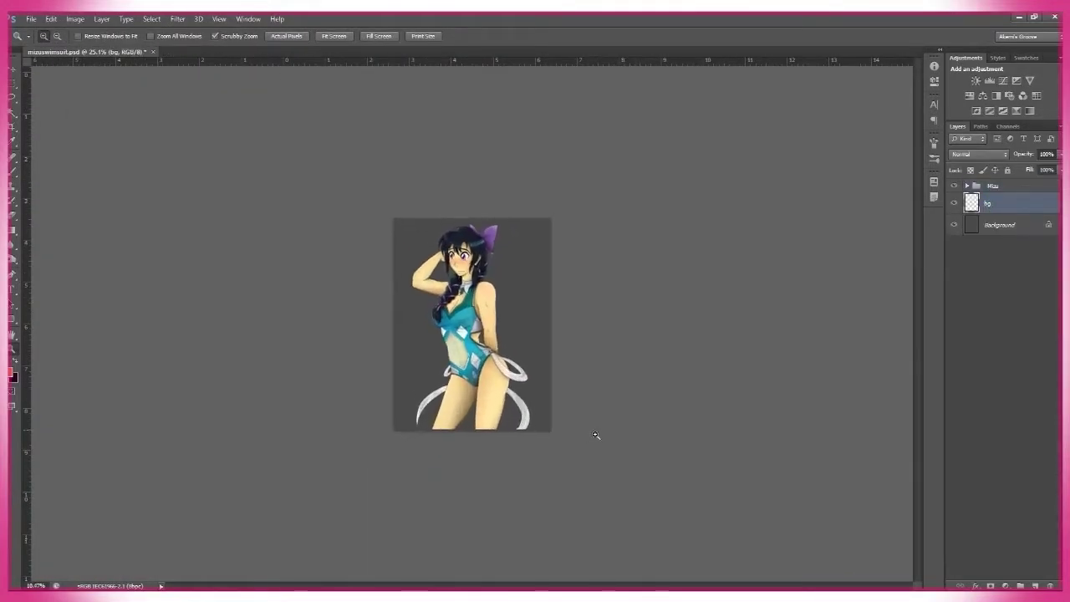
Step: With a 2000 px brush, paint brown sand across the bottom and a blue sea band on bg
click(1027, 58)
click(1006, 77)
key(b)
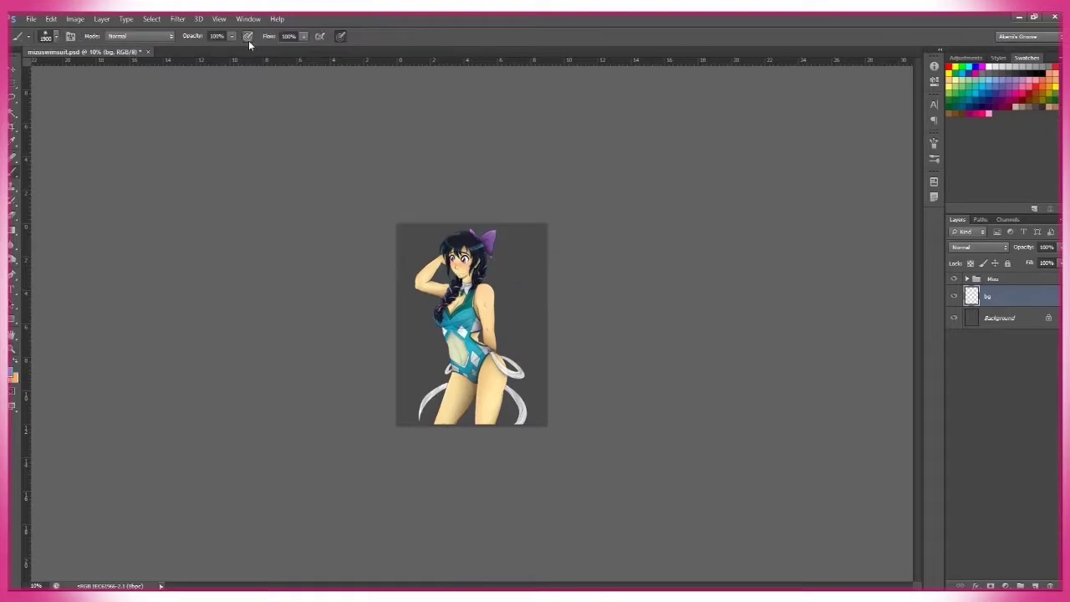
key(bracketright)
key(bracketright)
mouse_move(410, 347)
mouse_down()
mouse_move(624, 420)
mouse_move(482, 361)
mouse_up()
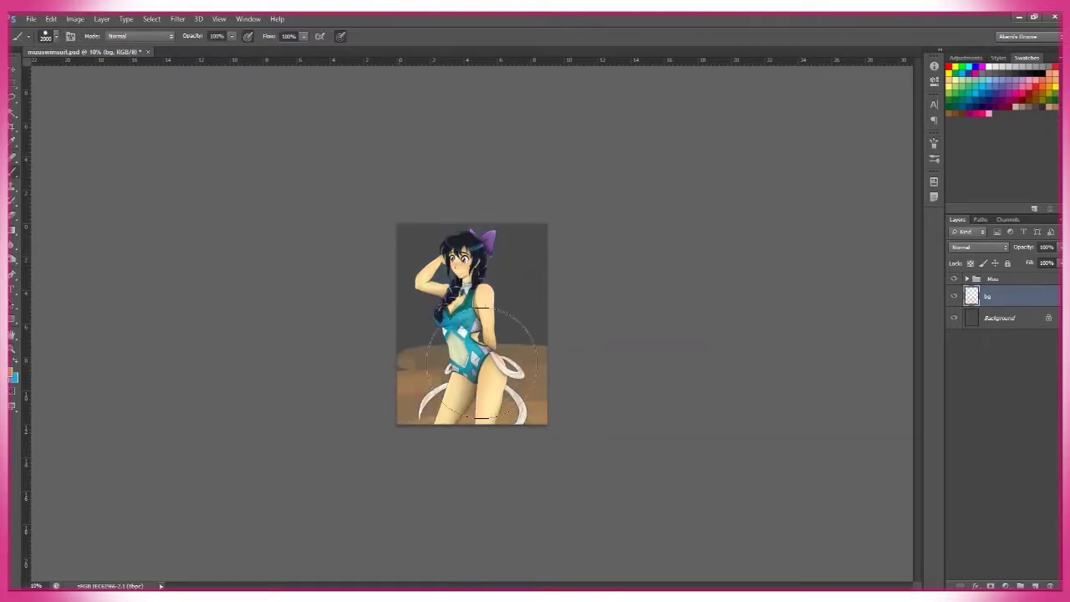
drag(497, 325, 506, 334)
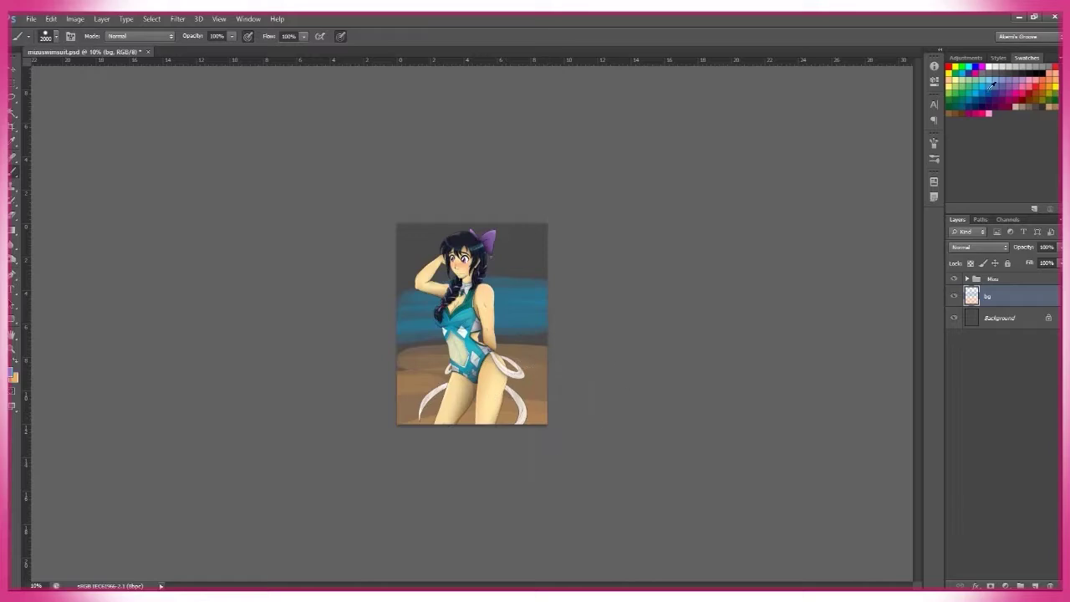
mouse_move(401, 330)
mouse_down()
mouse_move(593, 329)
mouse_move(518, 305)
mouse_move(414, 299)
mouse_up()
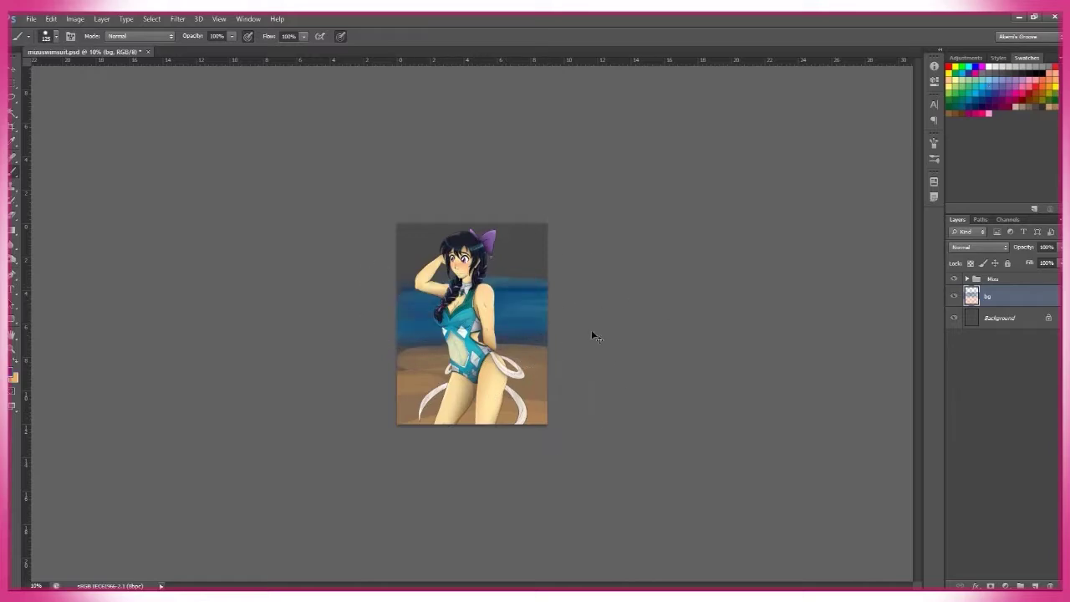
Step: Try a 15° rotation of bg, cancel it, pick a peach tone, and add Layer 1 below bg
key(ctrl+t)
drag(393, 368, 398, 386)
key(Escape)
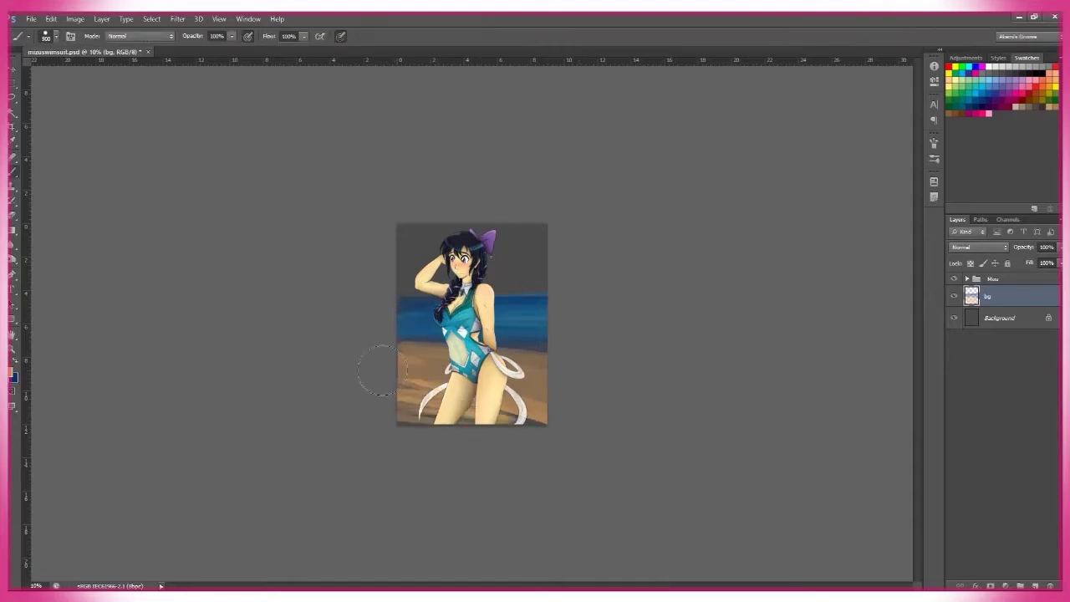
alt+click(483, 326)
key(bracketright)
key(bracketright)
key(bracketright)
key(bracketright)
key(bracketright)
key(bracketright)
key(bracketright)
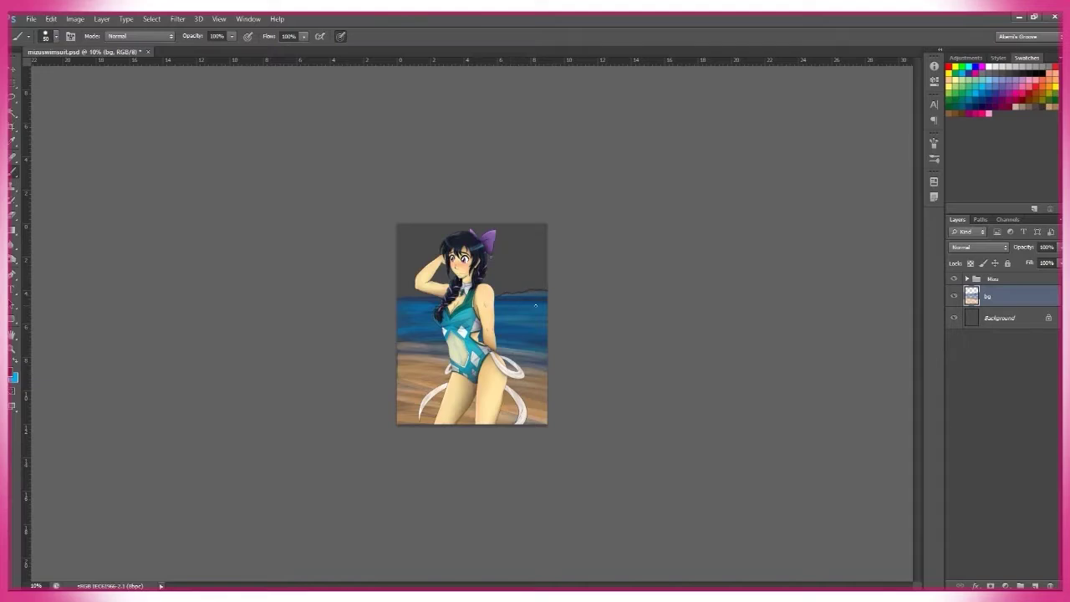
ctrl+click(1035, 585)
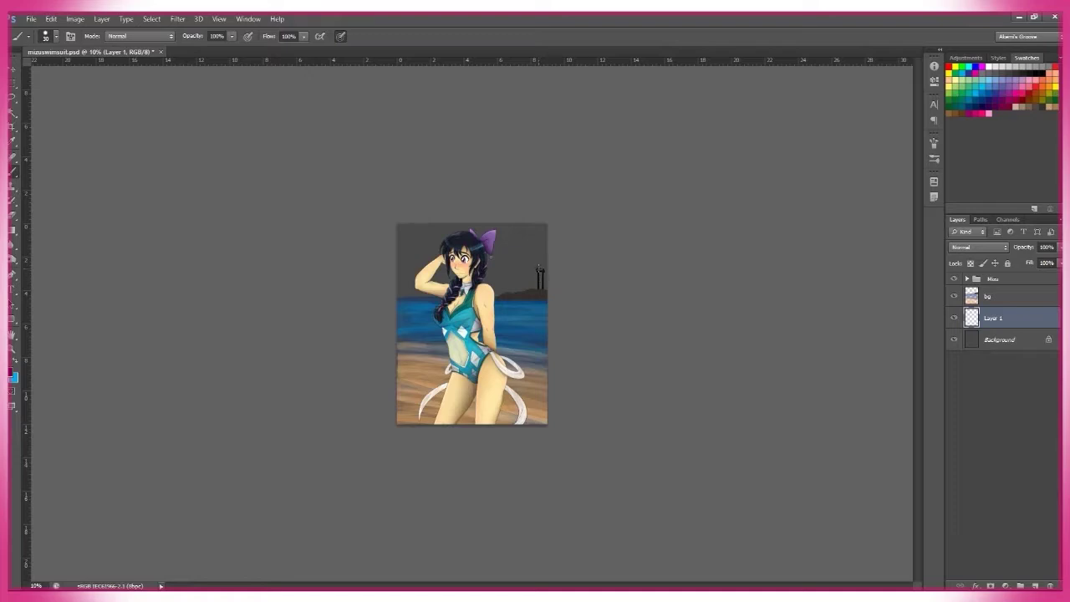
Step: Paint a solid black lighthouse silhouette on Layer 1 and add Layer 2 beneath it
scroll(539, 283, up, 5)
mouse_move(549, 298)
mouse_down()
mouse_move(539, 151)
mouse_move(548, 165)
mouse_move(529, 160)
mouse_move(551, 181)
mouse_move(530, 220)
mouse_move(565, 247)
mouse_move(505, 366)
mouse_move(552, 226)
mouse_up()
key(ctrl+0)
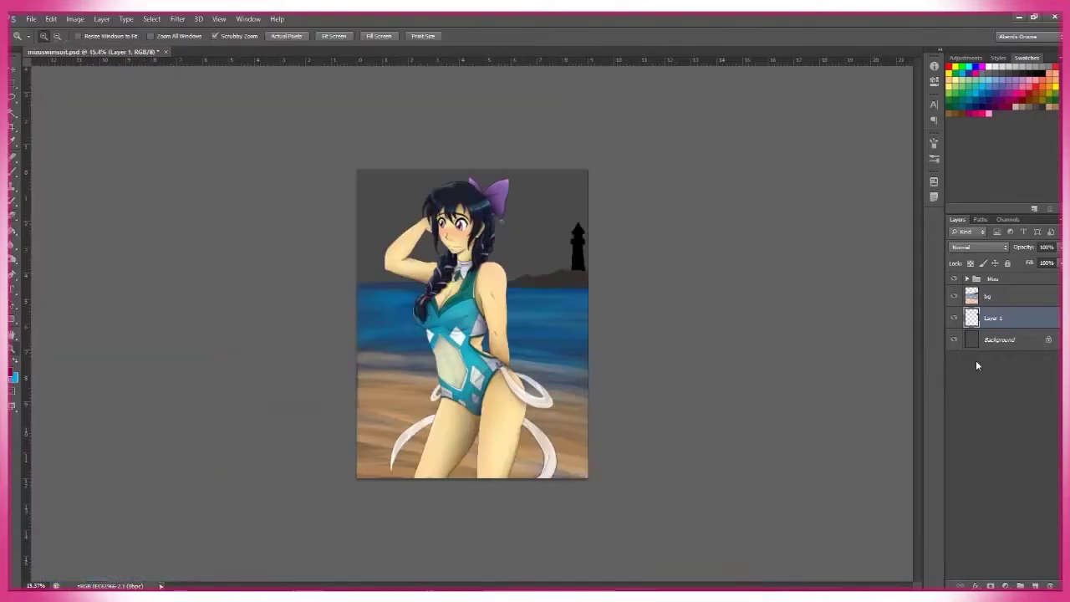
key(ctrl+alt+shift+n)
drag(1017, 345, 1017, 348)
Step: Brush a lighter grey across the sky on Layer 2
click(12, 376)
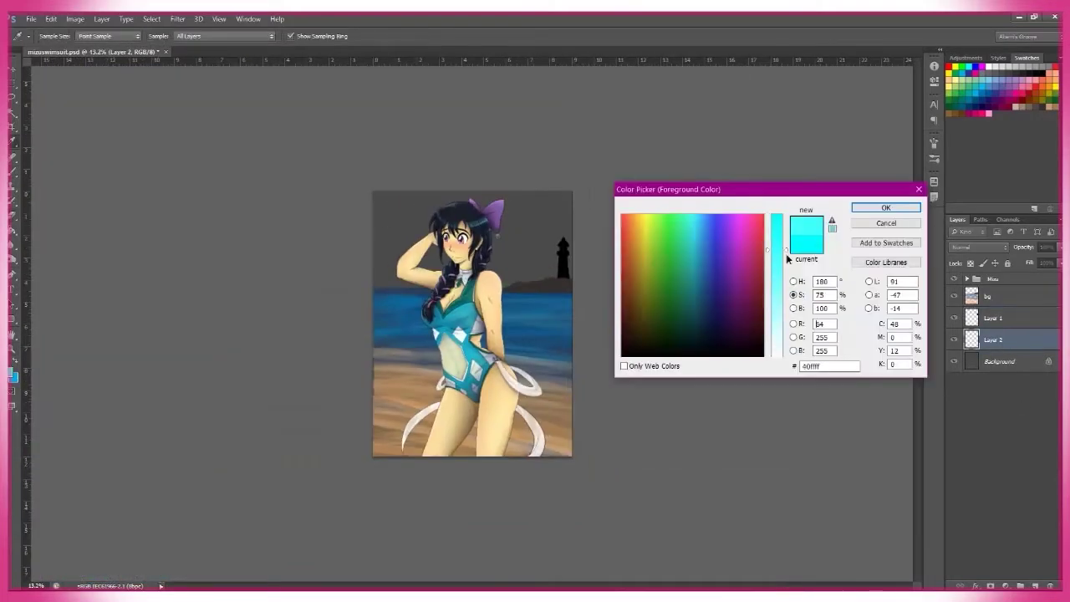
key(Return)
key(b)
right_click(568, 331)
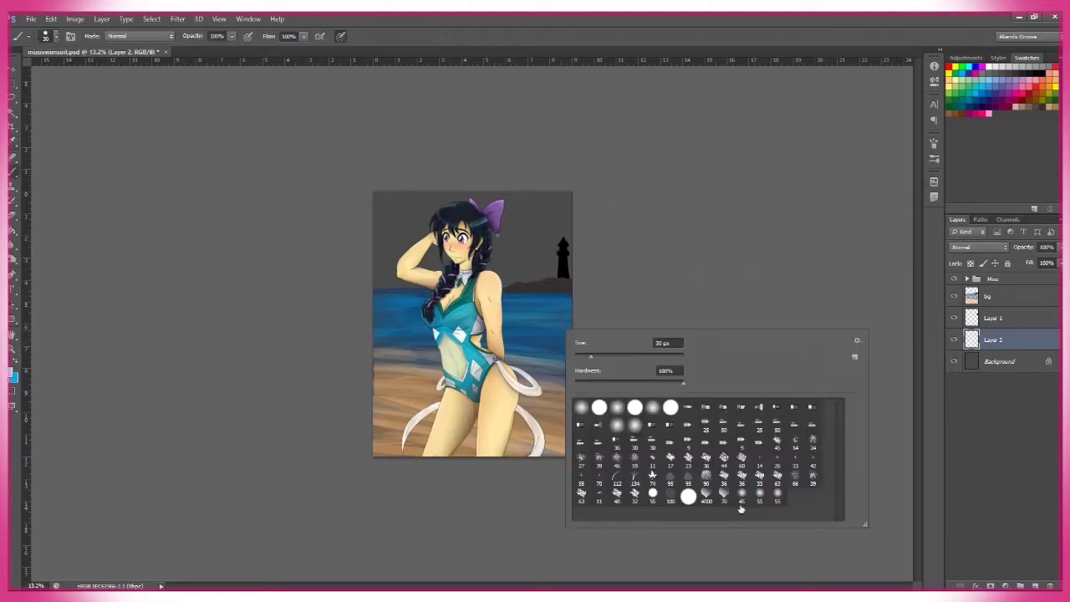
key(Escape)
drag(376, 205, 551, 209)
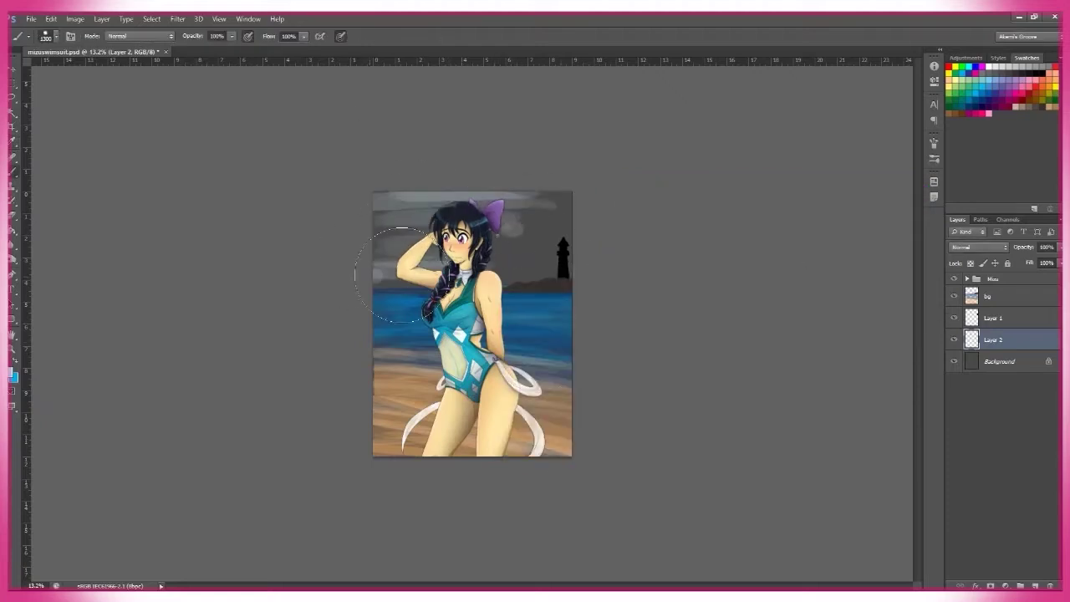
drag(485, 218, 568, 276)
key(F5)
key(F5)
drag(376, 267, 427, 288)
drag(485, 268, 568, 208)
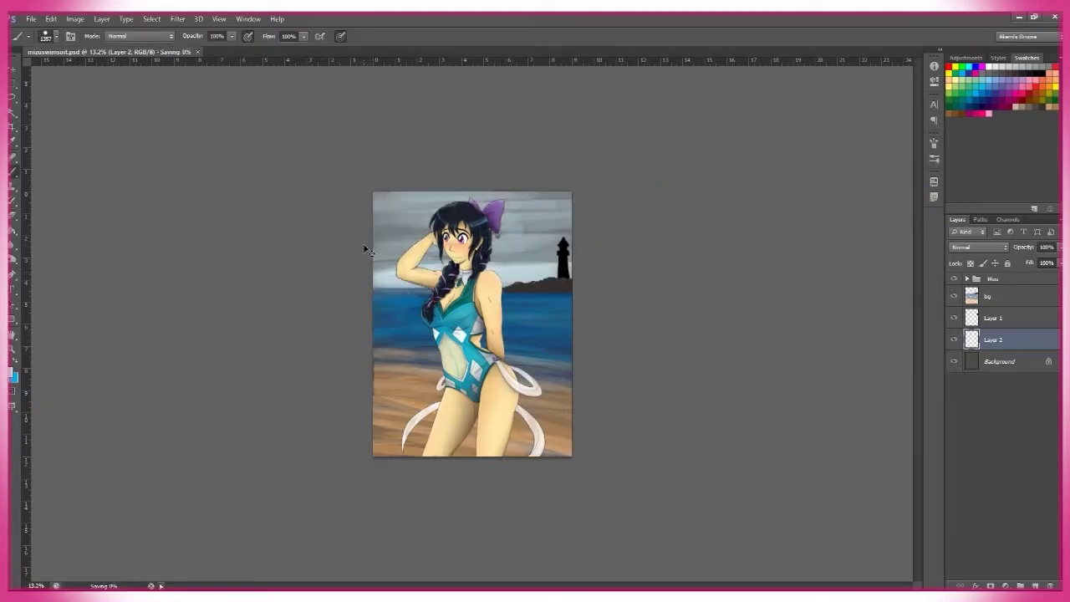
Step: Set the brush to 40% opacity, choose a sky-blue colour, and zoom in on girl and lighthouse
right_click(425, 235)
key(Escape)
key(4)
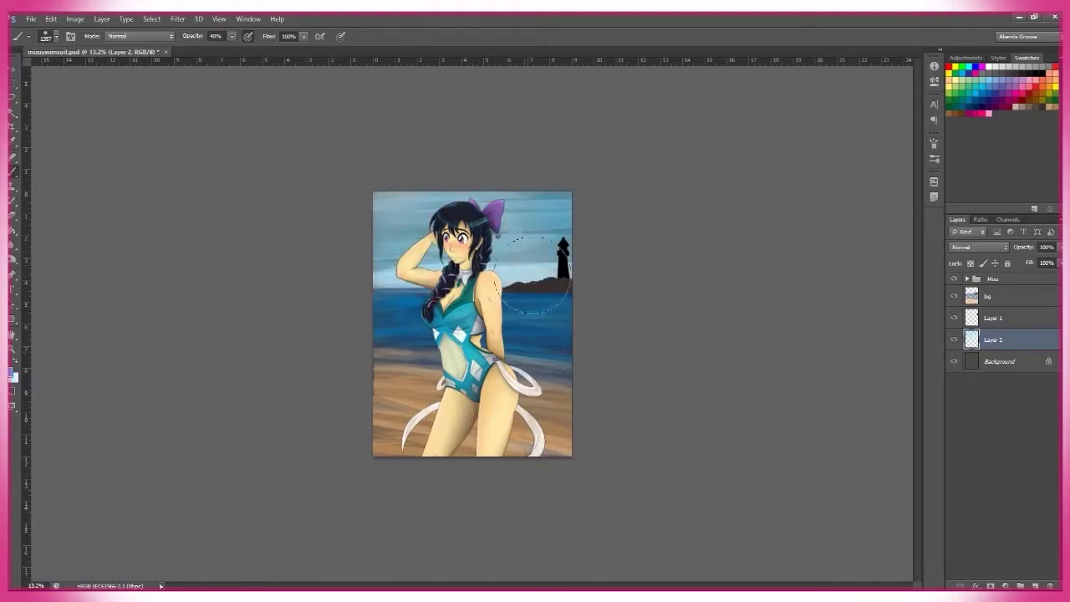
click(12, 374)
click(793, 308)
key(Return)
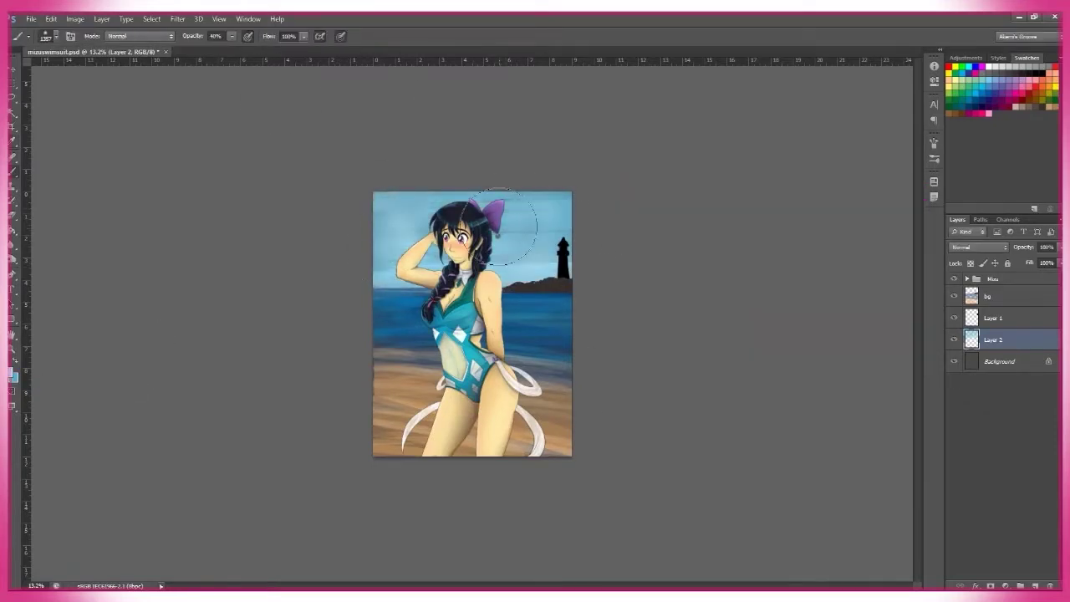
click(993, 318)
key(z)
drag(528, 296, 614, 284)
Step: On the bg layer, brush brown rocky detail onto the headland beneath the lighthouse, then deselect
key(b)
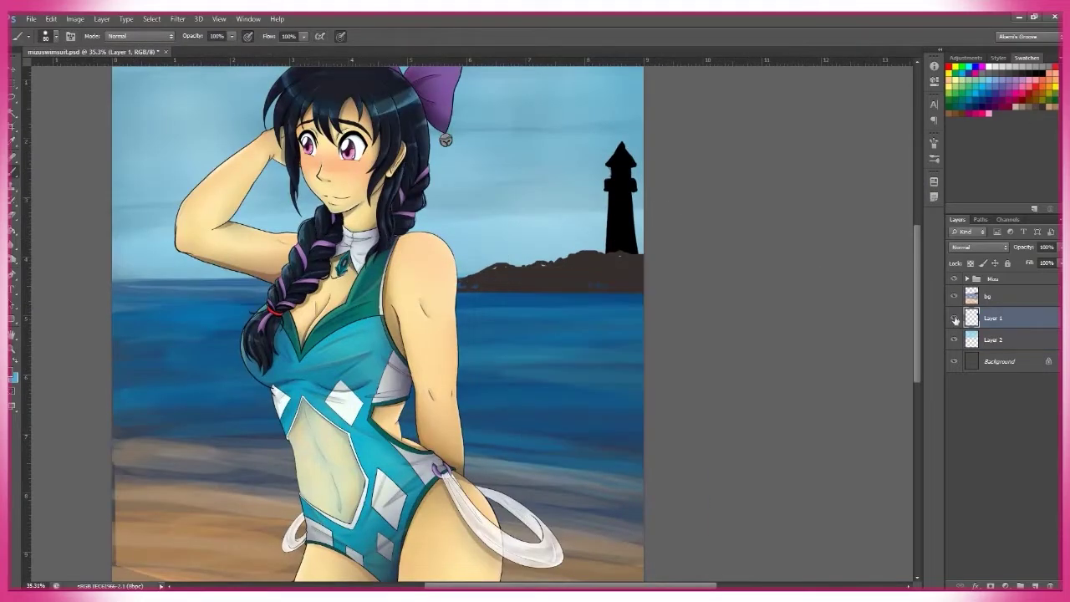
click(983, 301)
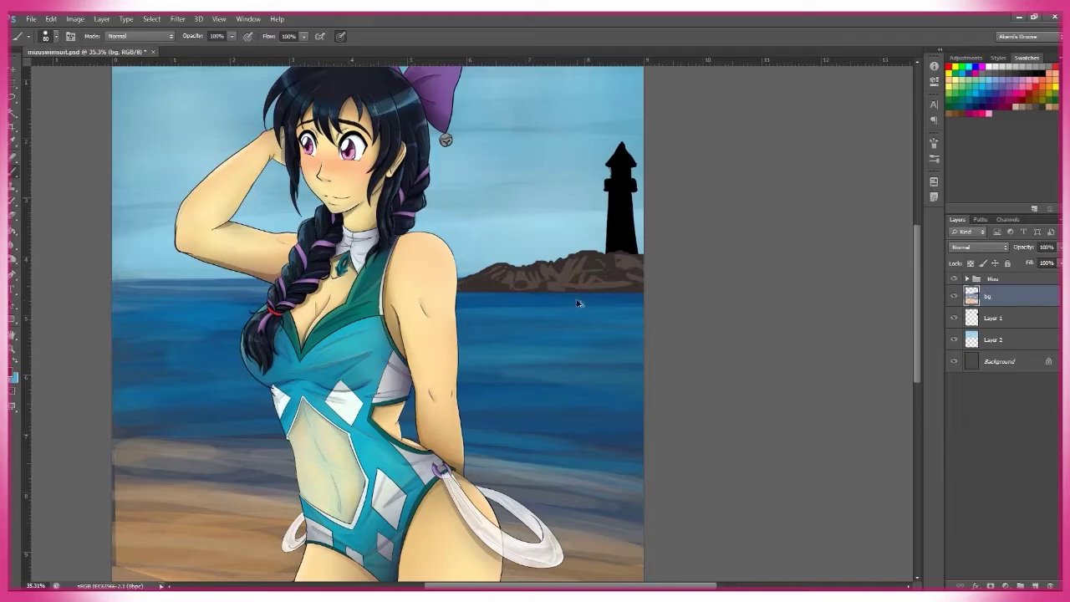
scroll(578, 303, down, 4)
scroll(582, 273, up, 1)
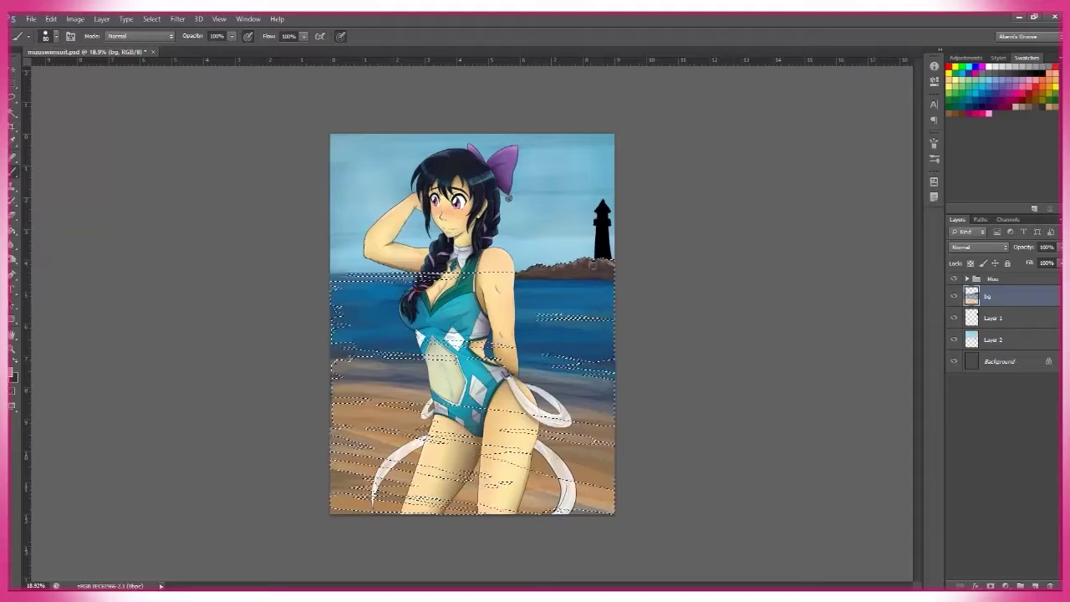
click(12, 374)
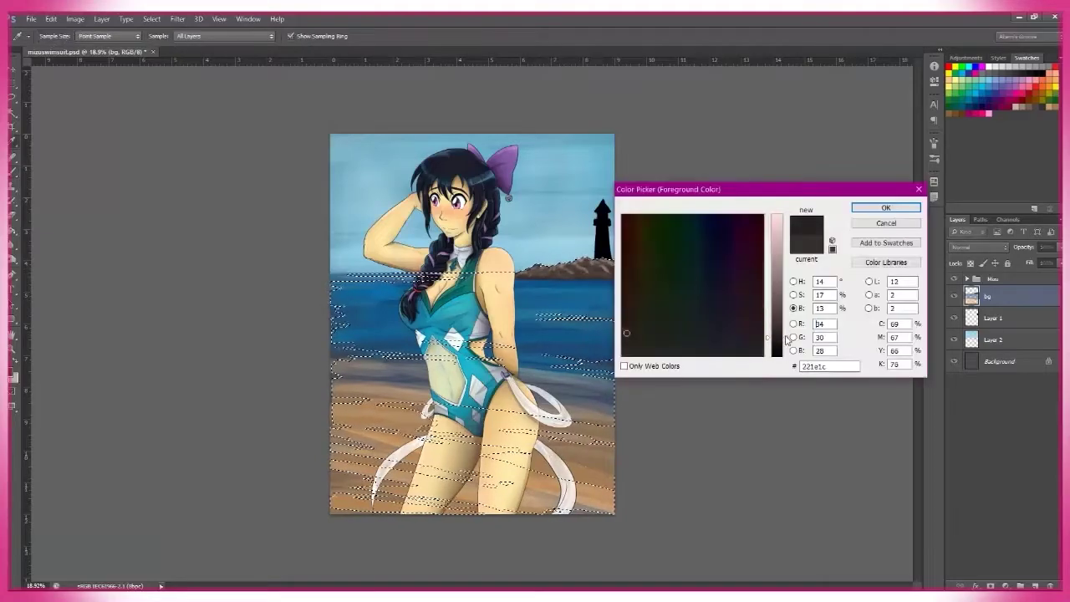
key(Escape)
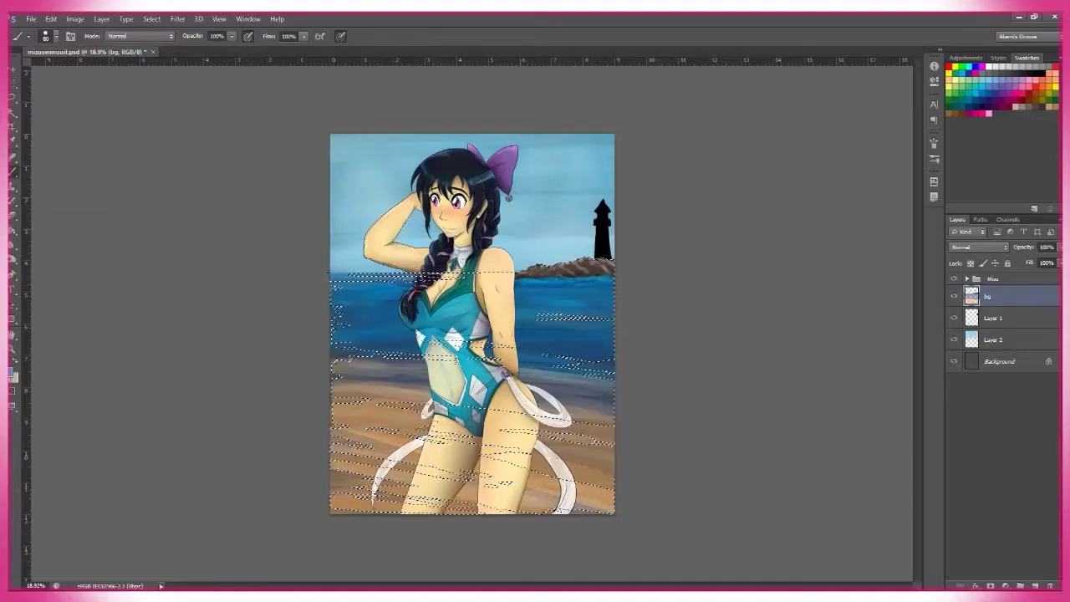
key(ctrl+d)
scroll(543, 328, down, 3)
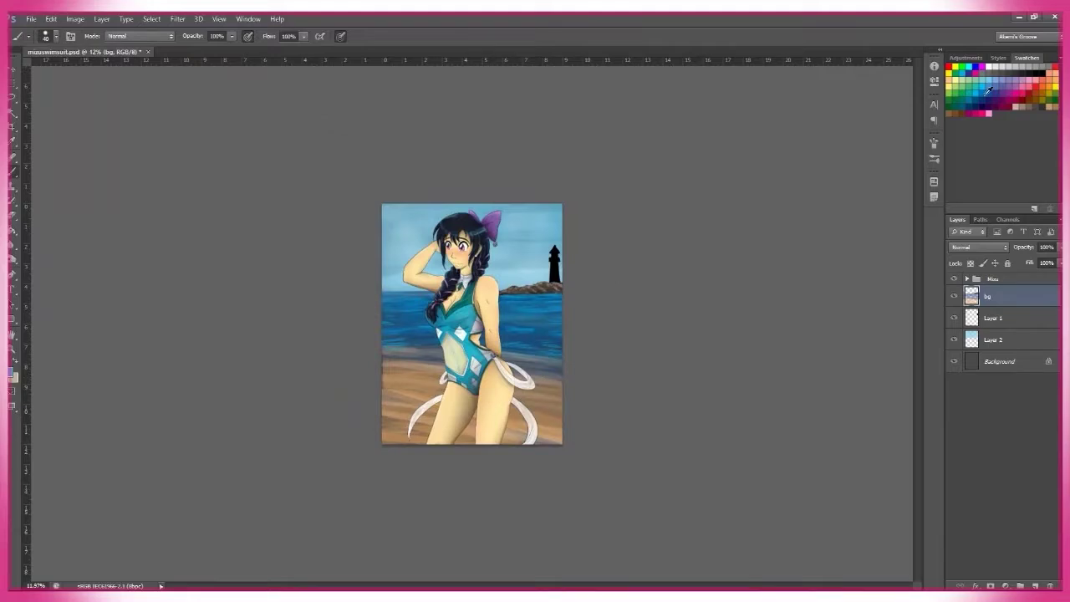
Step: Add Layer 3 above bg for white shoreline foam and set the zoom to 15%
key(ctrl+shift+alt+n)
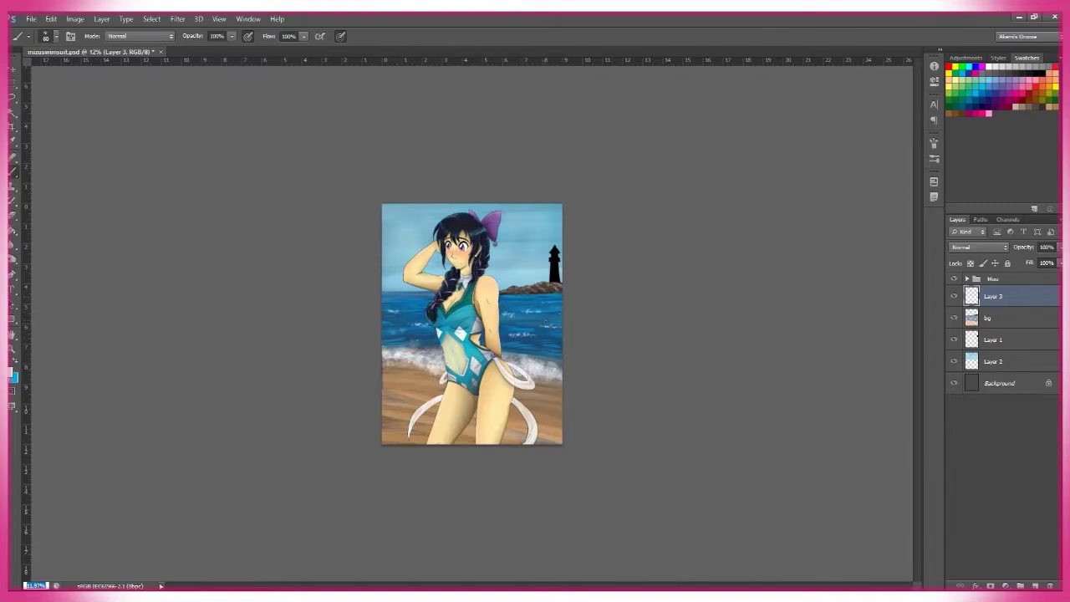
text(15)
key(Return)
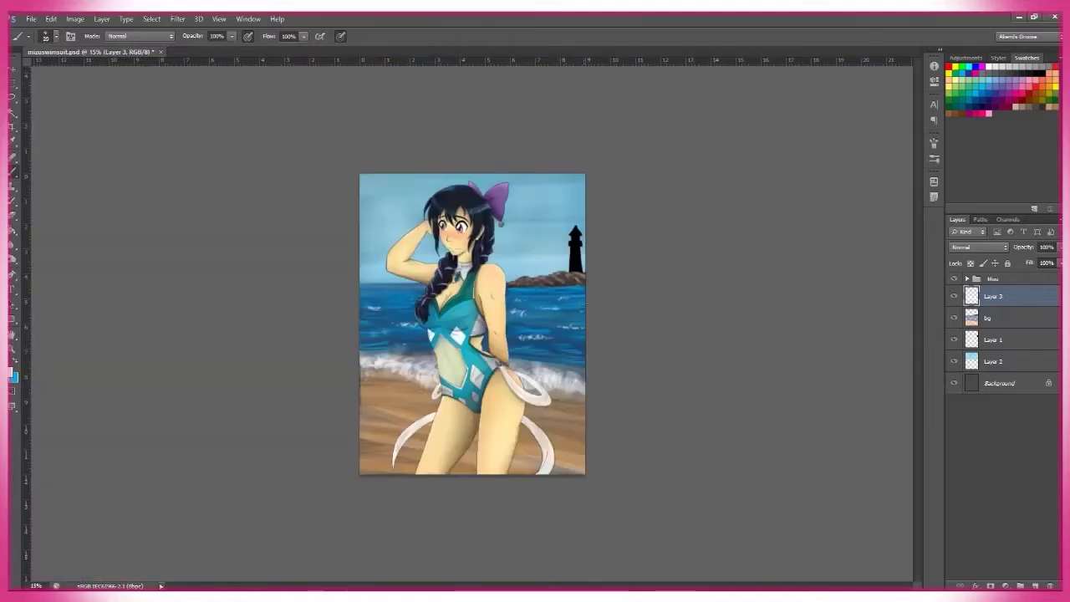
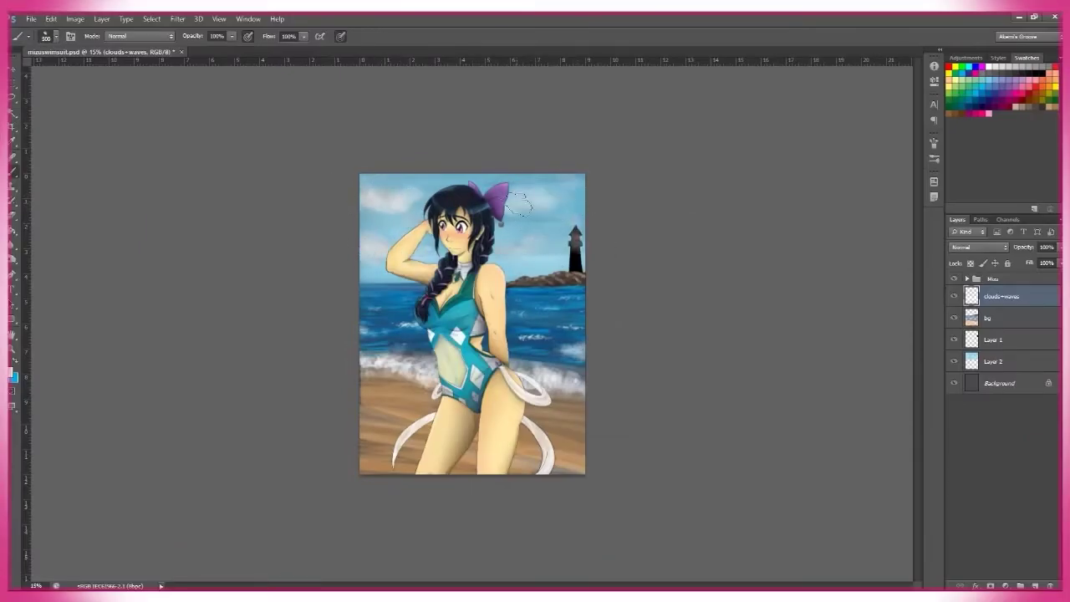
Step: Create a new empty layer named sand
key(ctrl+shift+n)
text(sand)
key(Return)
Step: Paint scatter-brush sand texture across the beach, with finer grains around her legs
right_click(477, 390)
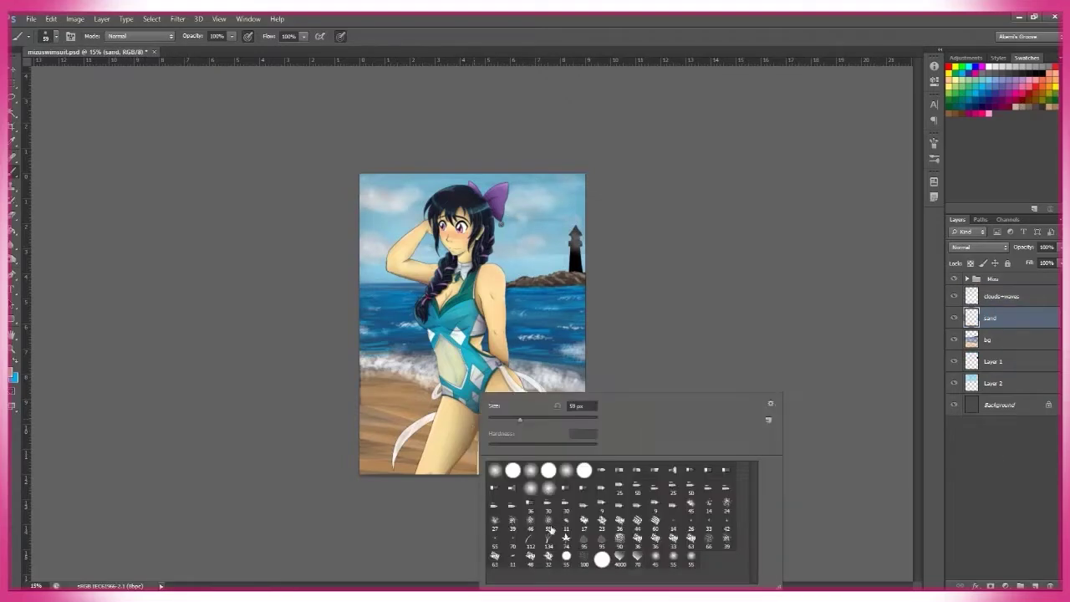
key(Return)
drag(330, 376, 401, 435)
mouse_move(343, 401)
mouse_down()
mouse_move(408, 460)
mouse_move(426, 401)
mouse_move(474, 468)
mouse_move(560, 456)
mouse_move(510, 442)
mouse_move(547, 451)
mouse_up()
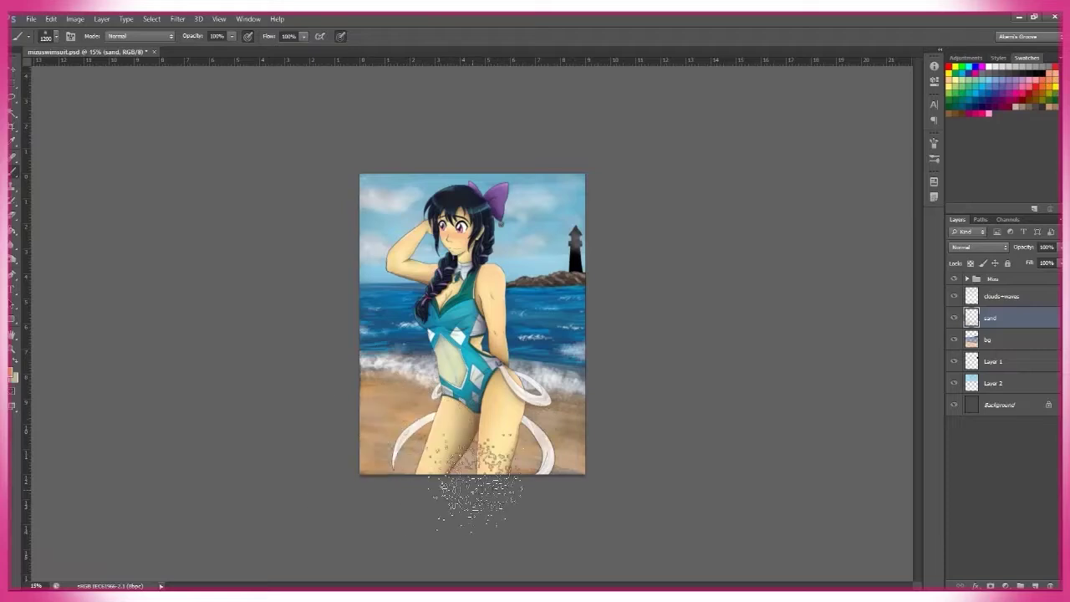
key(bracketleft)
key(bracketleft)
key(bracketleft)
key(bracketleft)
key(bracketleft)
key(bracketleft)
key(bracketleft)
key(bracketleft)
key(bracketleft)
key(bracketleft)
key(bracketleft)
key(bracketleft)
key(bracketleft)
mouse_move(399, 393)
mouse_down()
mouse_move(439, 447)
mouse_move(434, 414)
mouse_move(406, 439)
mouse_move(585, 451)
mouse_up()
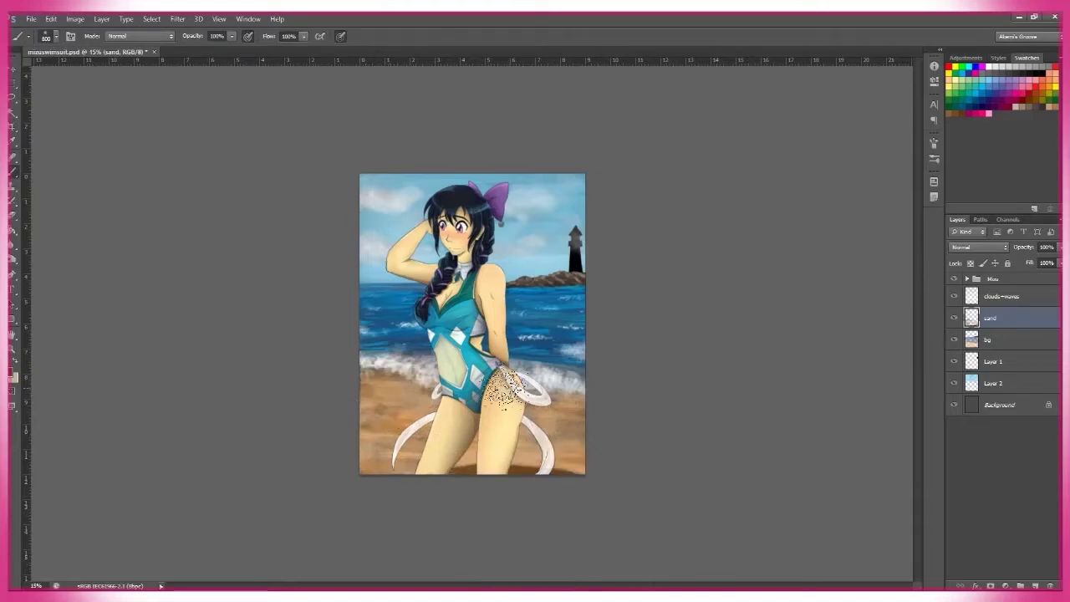
Step: Pick the large scatter brush and hide the sand layer to compare
right_click(483, 445)
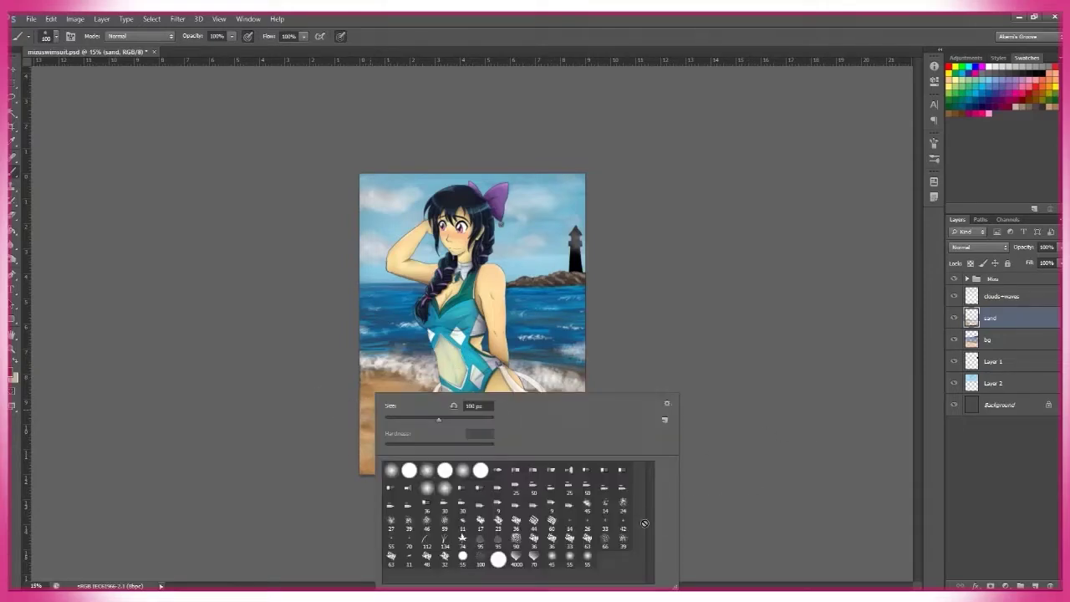
double_click(495, 557)
click(954, 317)
Step: Show sand again and add an extrasand layer beneath it
click(954, 319)
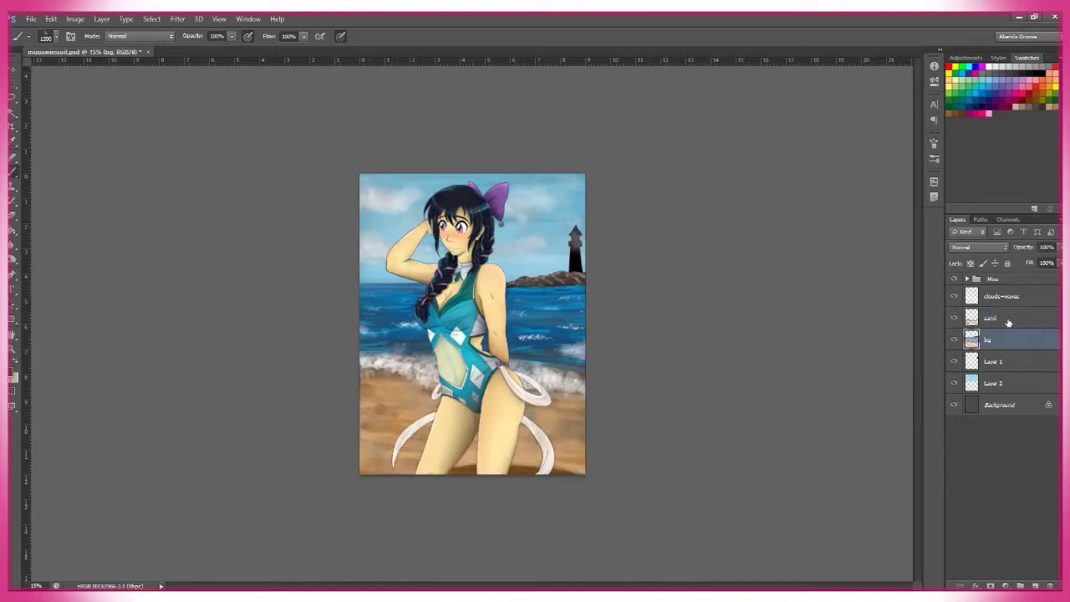
key(ctrl+shift+alt+n)
double_click(988, 318)
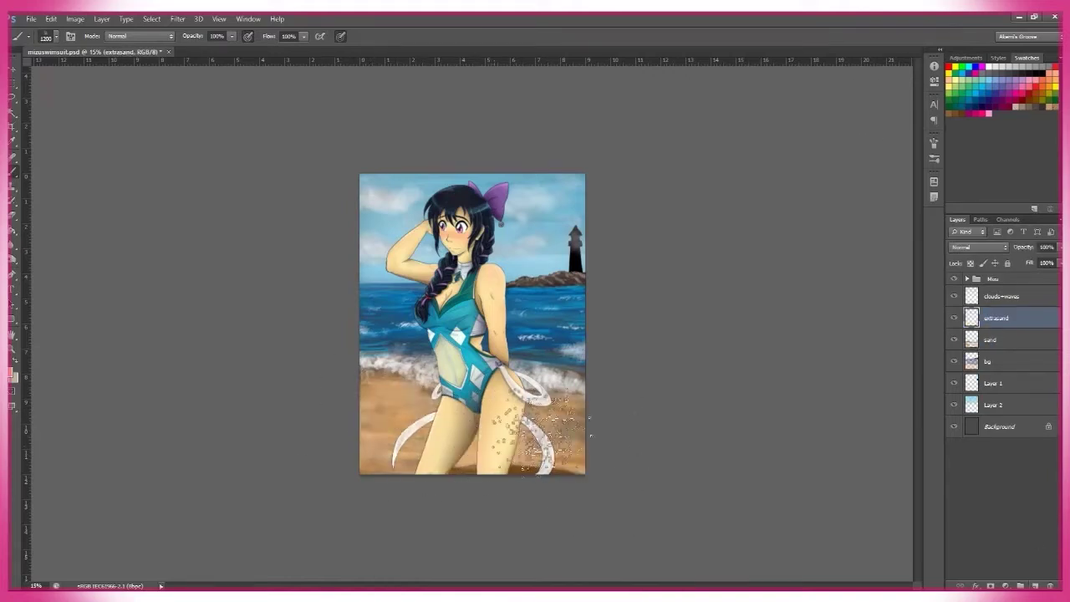
key(ctrl+bracketleft)
Step: Paint extra sand on the extrasand layer with a brush reduced to 700
key(ctrl+plus)
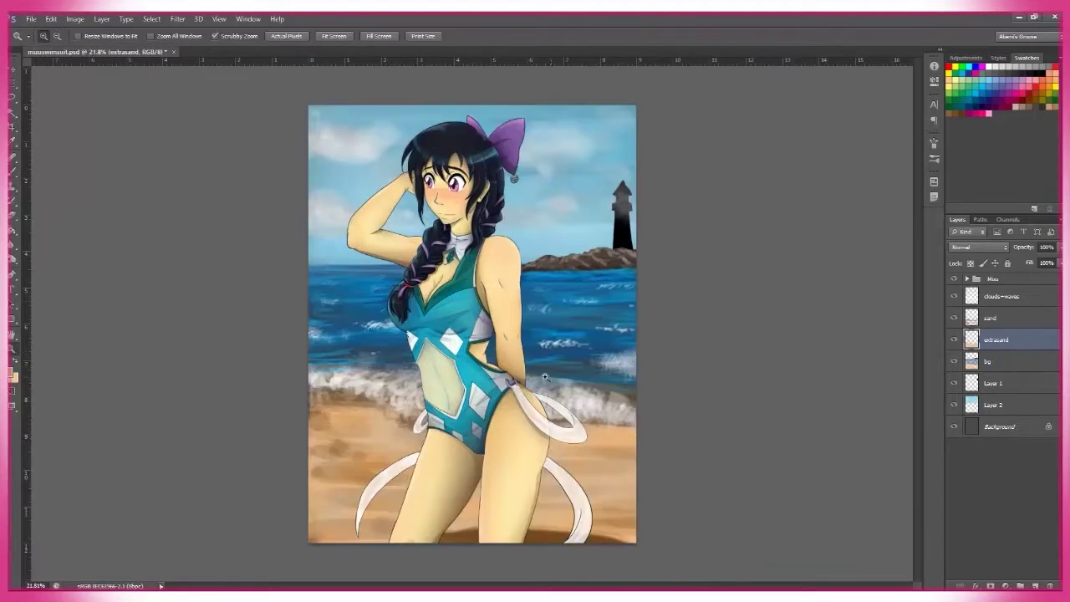
key(bracketleft)
key(bracketleft)
key(bracketleft)
key(bracketleft)
key(bracketleft)
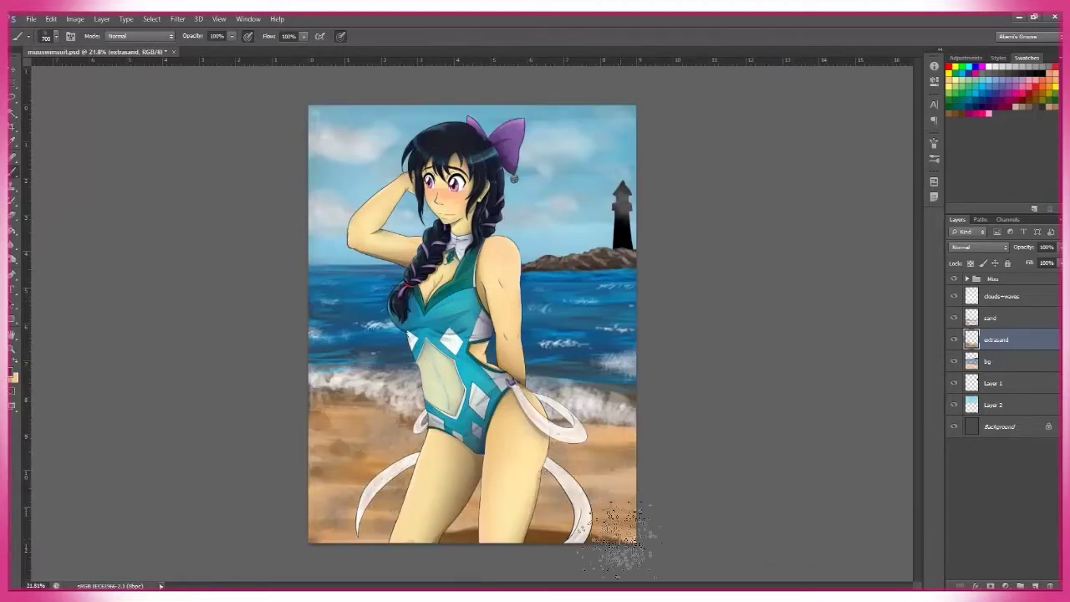
click(956, 319)
click(953, 317)
click(995, 339)
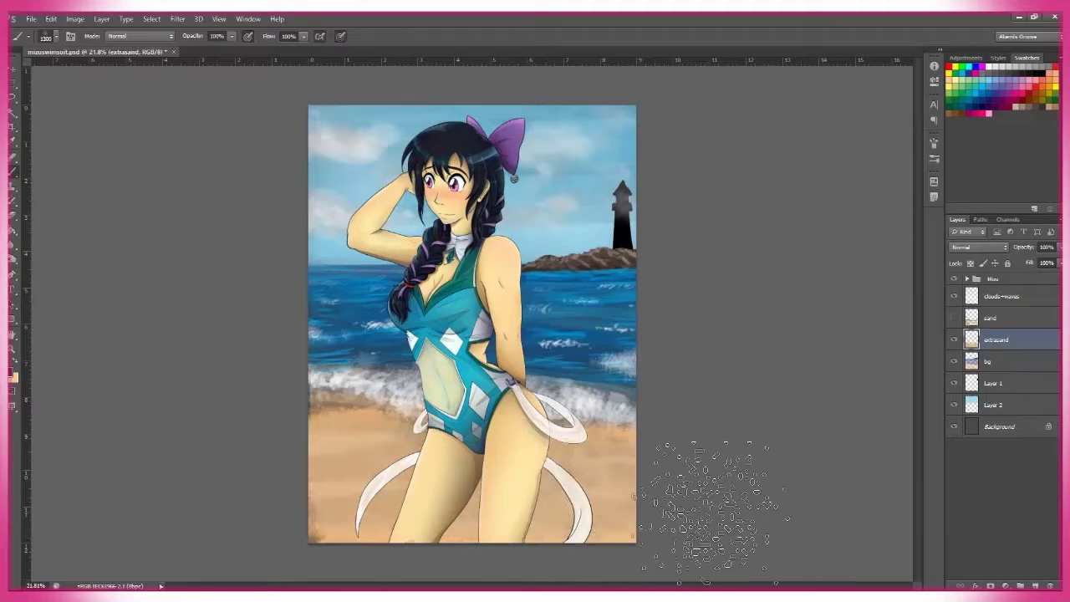
key(ctrl+z)
key(ctrl+minus)
Step: Add a layer mask to the sand layer and paint on it with a brush
key(b)
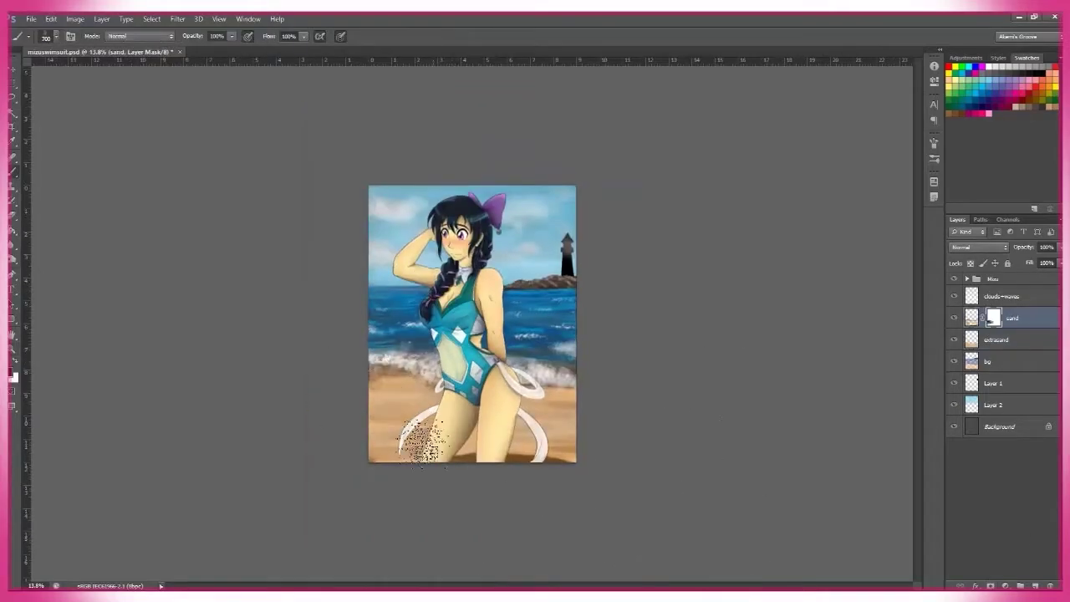
scroll(439, 468, up, 1)
right_click(451, 385)
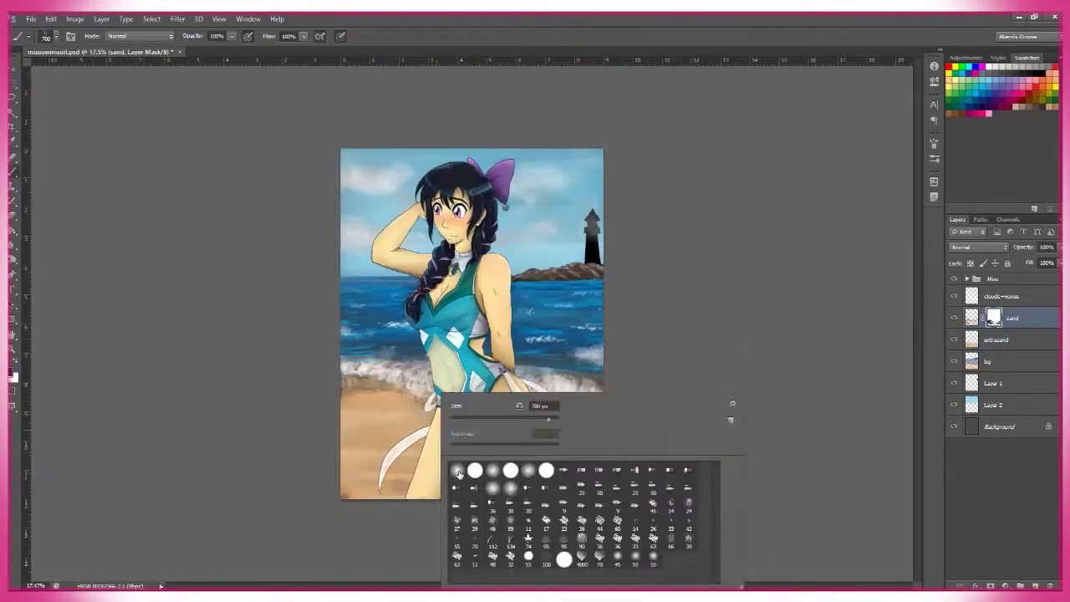
key(Escape)
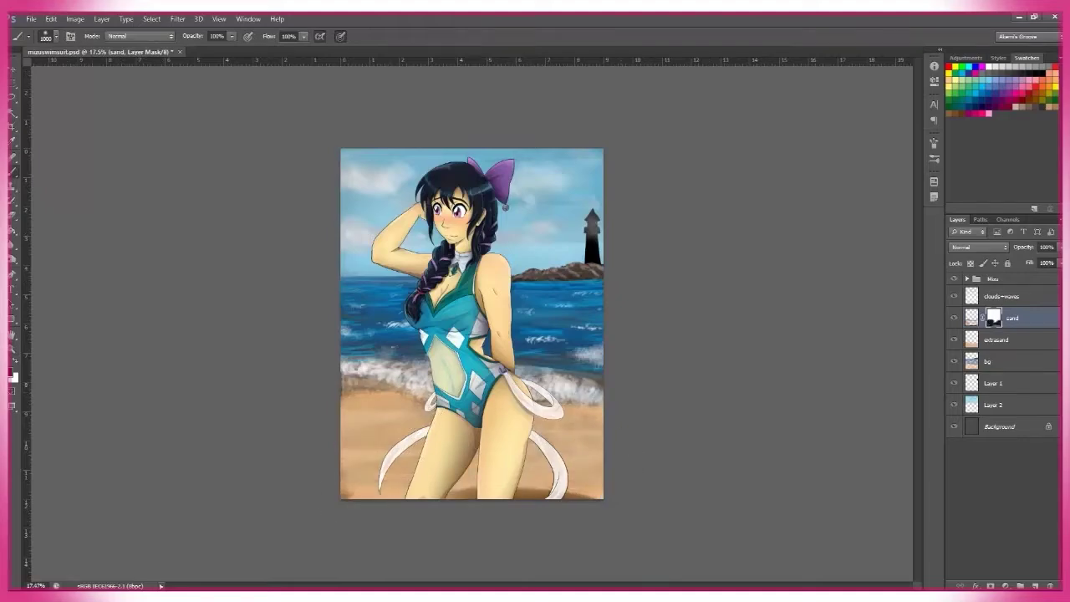
key(z)
key(ctrl+minus)
key(ctrl+plus)
key(ctrl+plus)
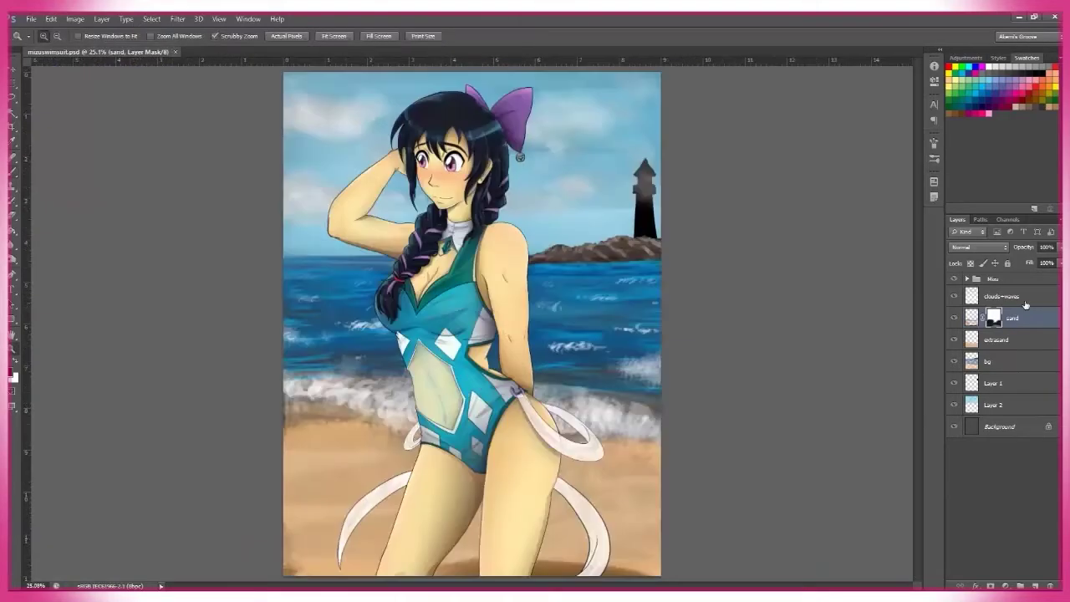
Step: Merge all visible layers into a new Mizu copy layer at the top
click(992, 279)
key(ctrl+j)
key(ctrl+e)
key(ctrl+minus)
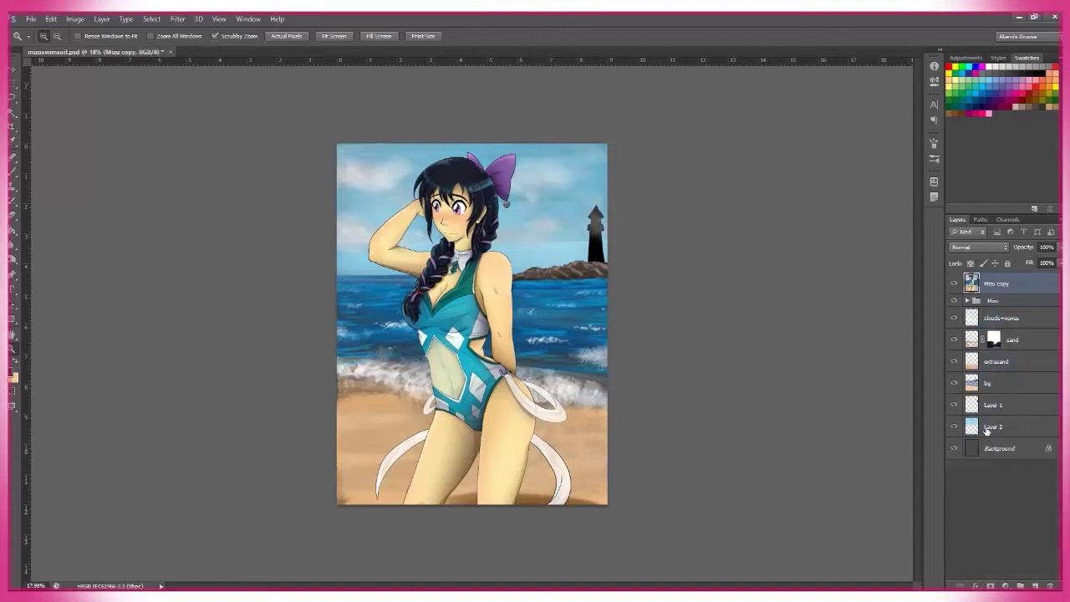
Step: Cancel the Lens Flare filter unapplied and duplicate clouds+waves into a clouds+waves copy layer
click(177, 18)
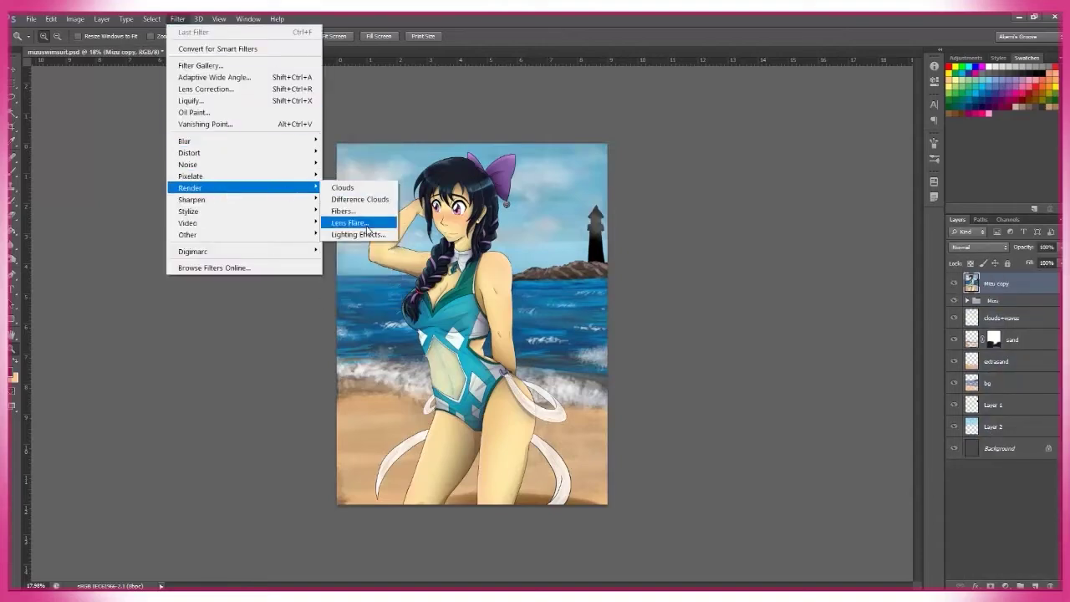
click(358, 220)
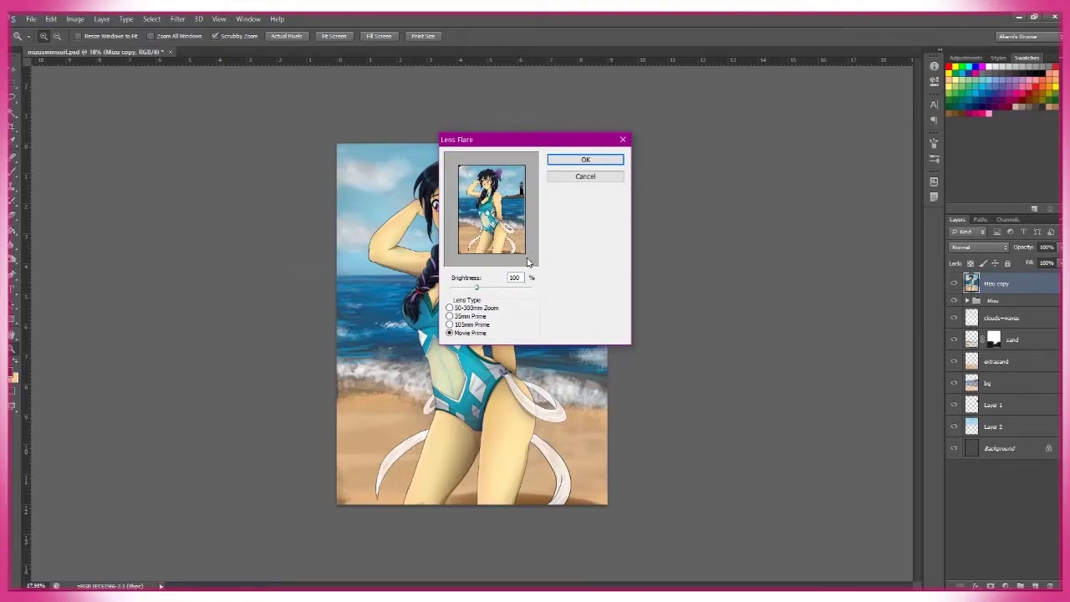
key(Escape)
key(ctrl+alt+z)
key(ctrl+alt+z)
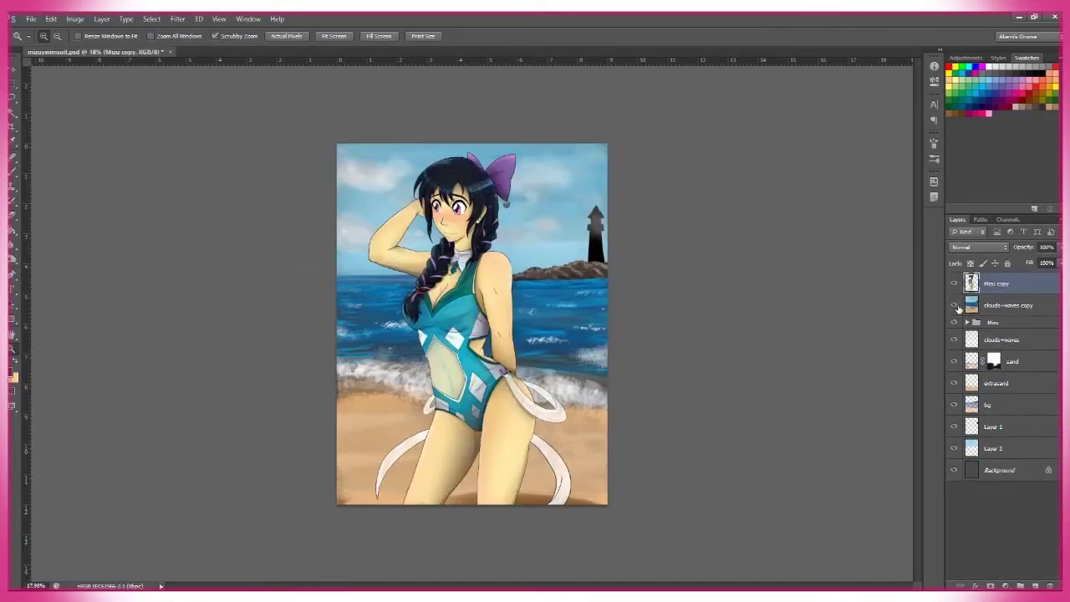
Step: In Lighting Effects, switch the light to Infinite with intensity 15 and exposure 31
click(177, 18)
mouse_move(215, 179)
click(355, 244)
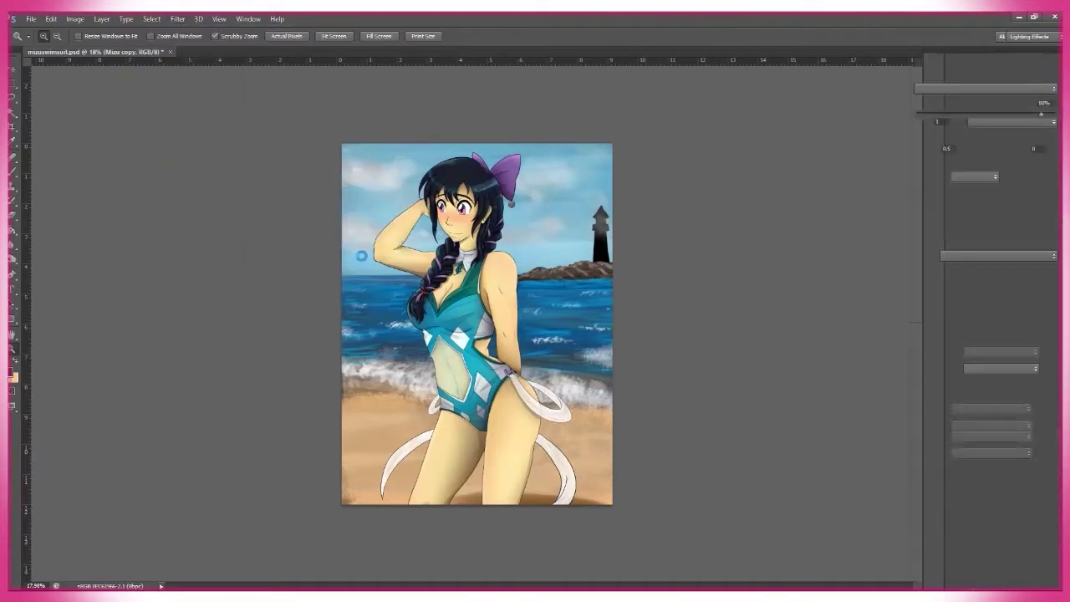
drag(626, 295, 633, 575)
mouse_move(467, 349)
mouse_down()
mouse_move(453, 306)
mouse_move(446, 325)
mouse_move(459, 342)
mouse_up()
drag(614, 203, 619, 238)
click(986, 87)
click(928, 107)
drag(456, 317, 428, 285)
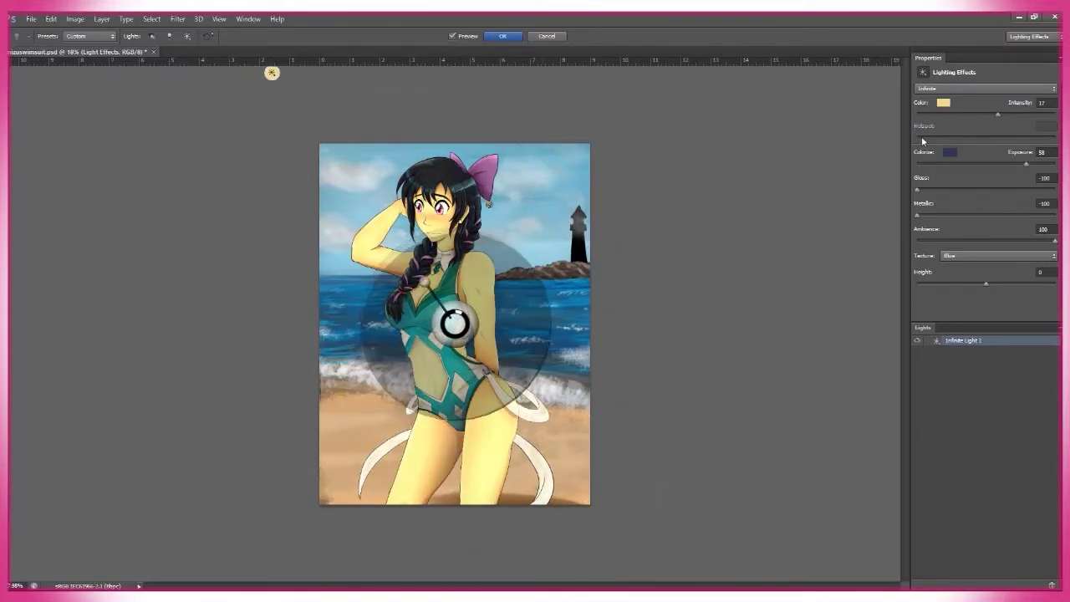
drag(997, 114, 998, 114)
drag(1026, 163, 1007, 163)
key(Tab)
key(Tab)
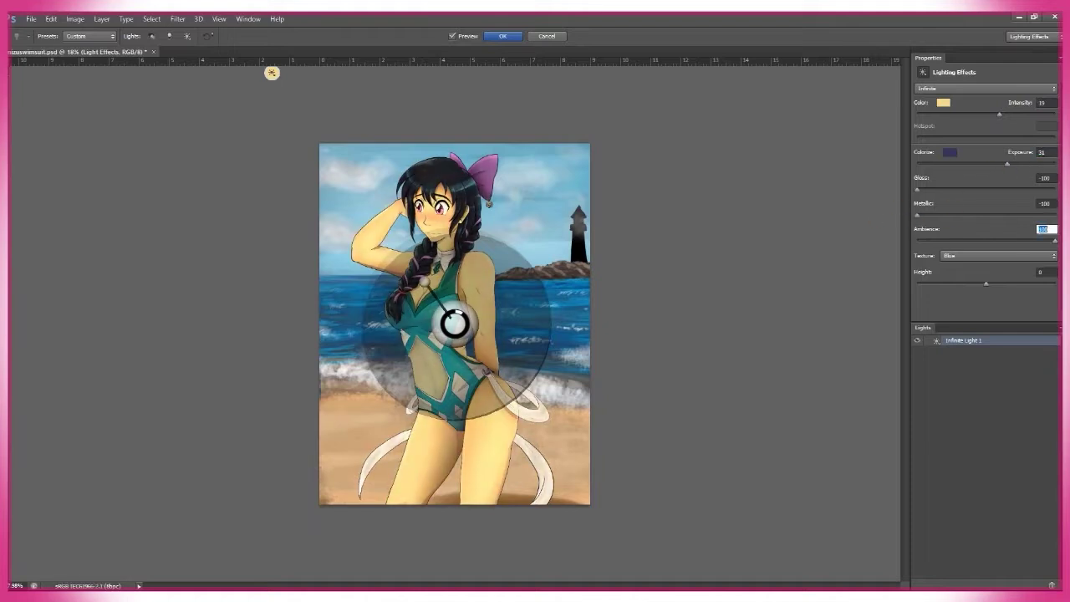
Step: Set the texture to None and use a pale cream light aimed from the upper left
click(999, 255)
click(961, 262)
click(998, 115)
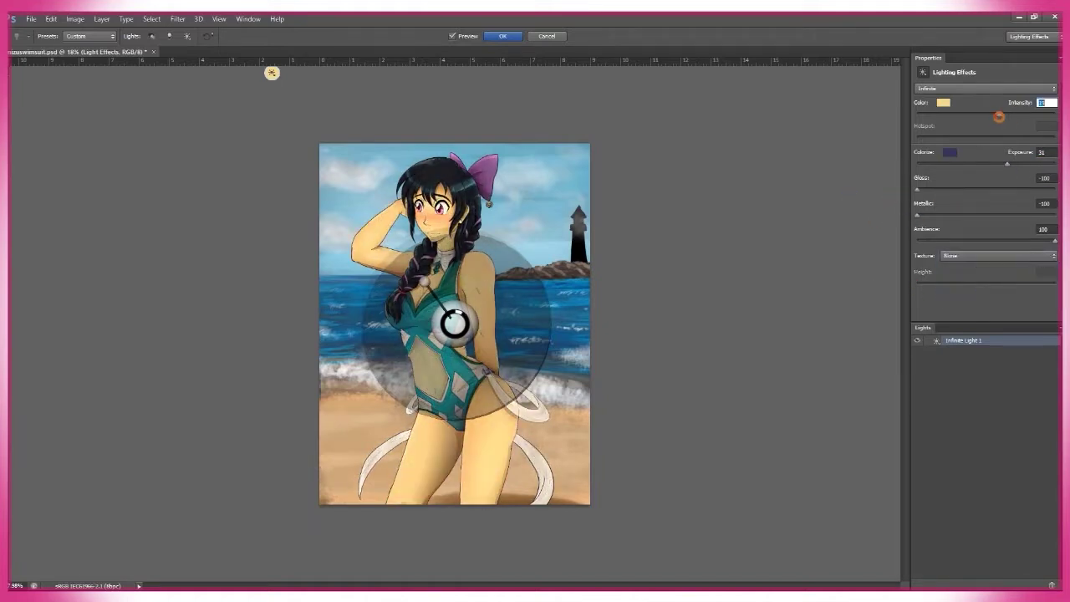
click(943, 102)
click(638, 222)
click(886, 209)
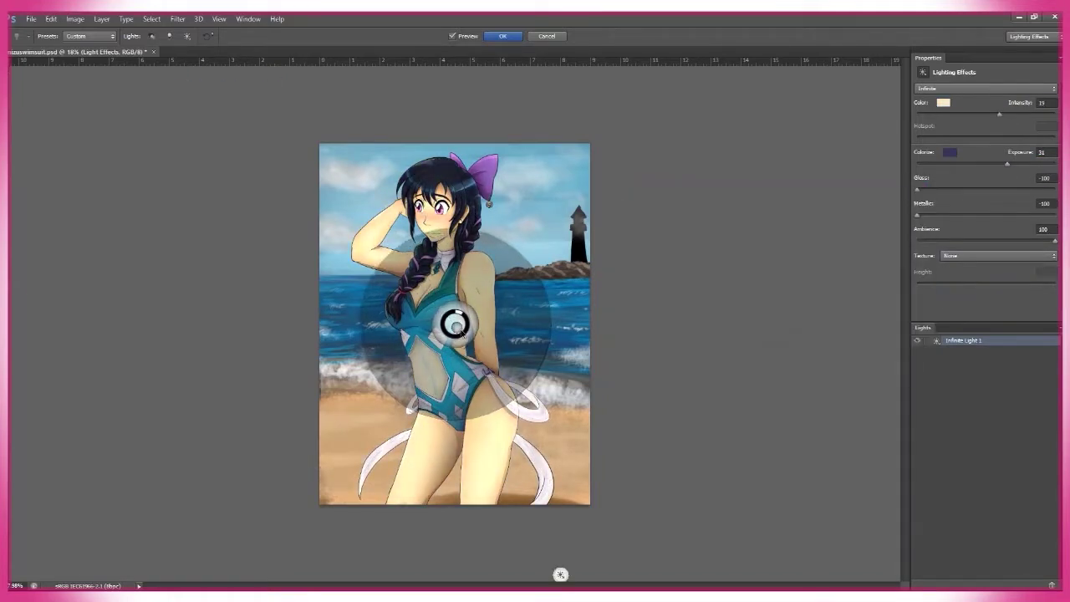
drag(489, 203, 360, 208)
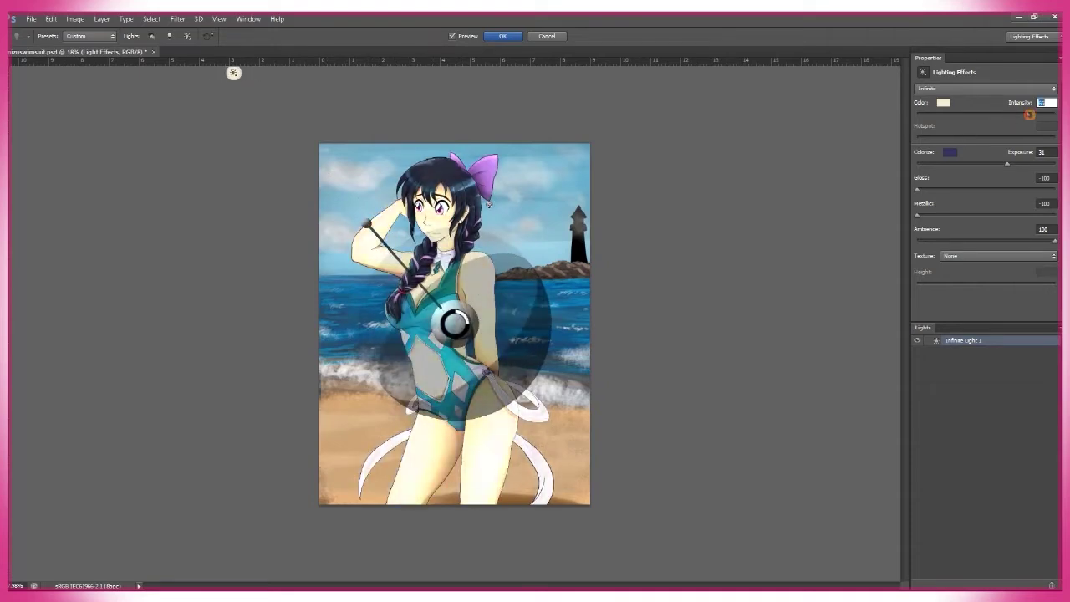
Step: Change the ambient colour to a magenta-purple tint
click(949, 151)
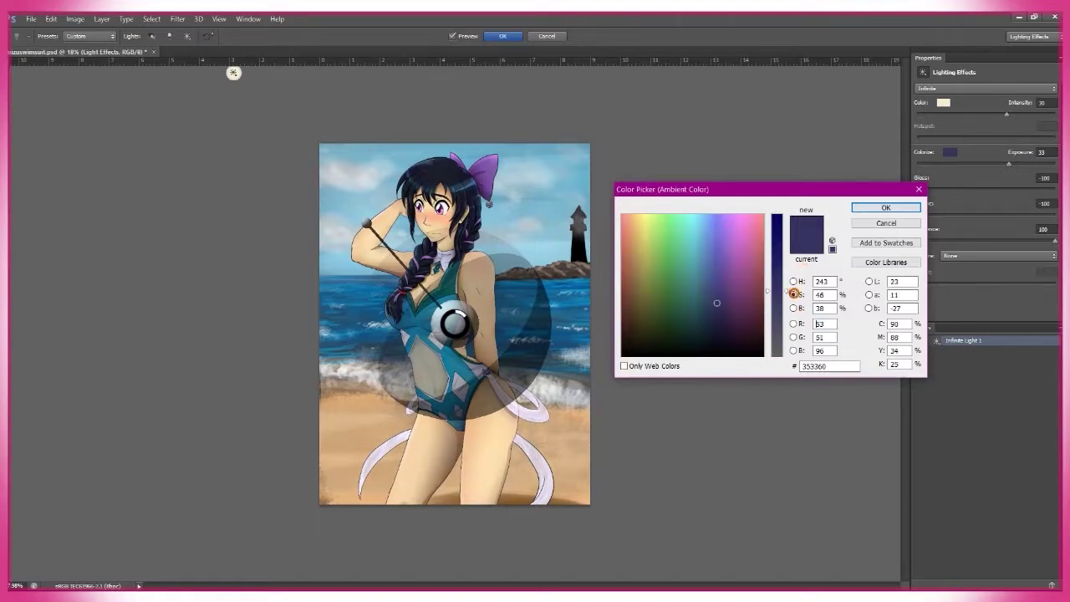
click(793, 282)
click(782, 244)
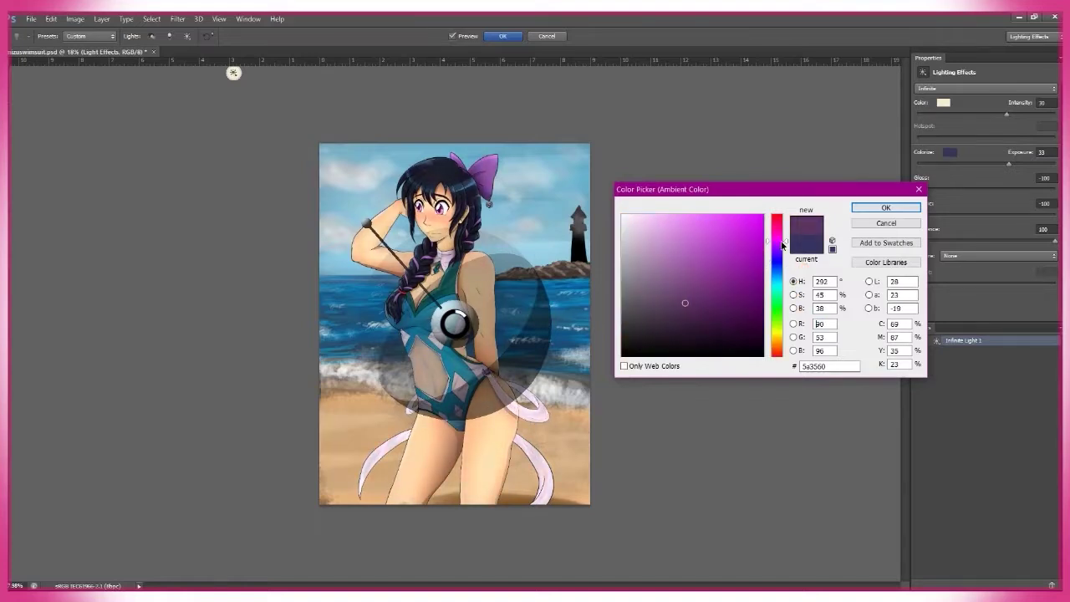
click(875, 209)
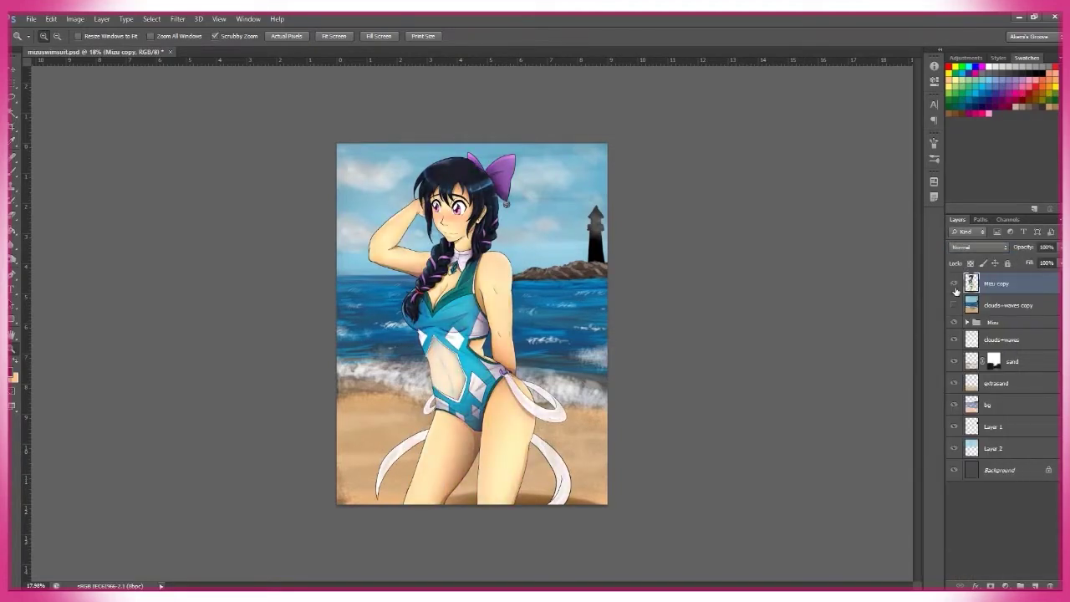
Step: Select clouds+waves copy and toggle its visibility to compare the look
click(1007, 305)
click(183, 19)
click(187, 19)
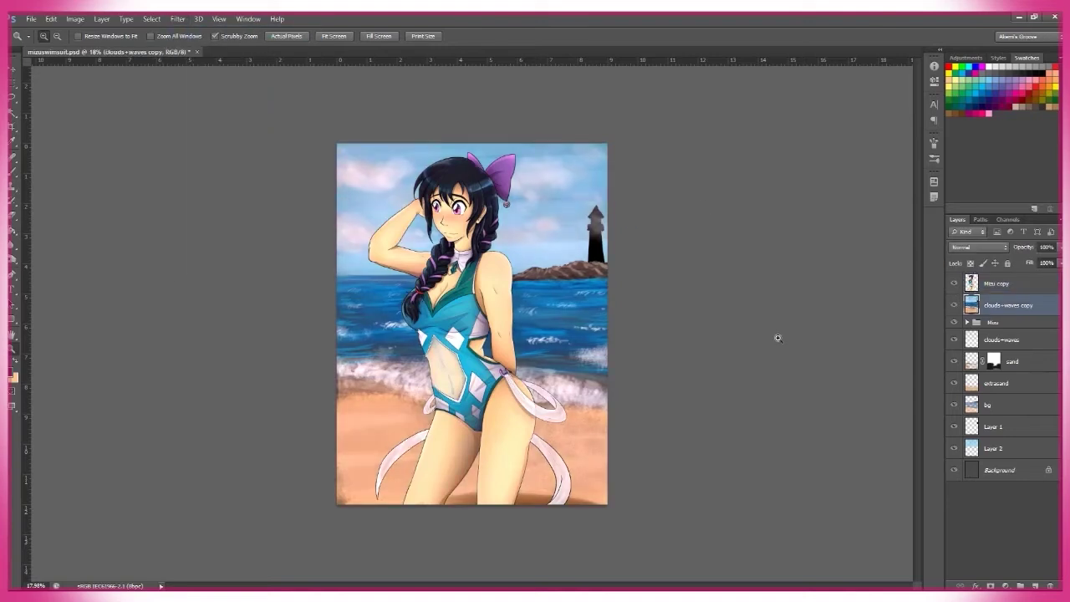
click(955, 306)
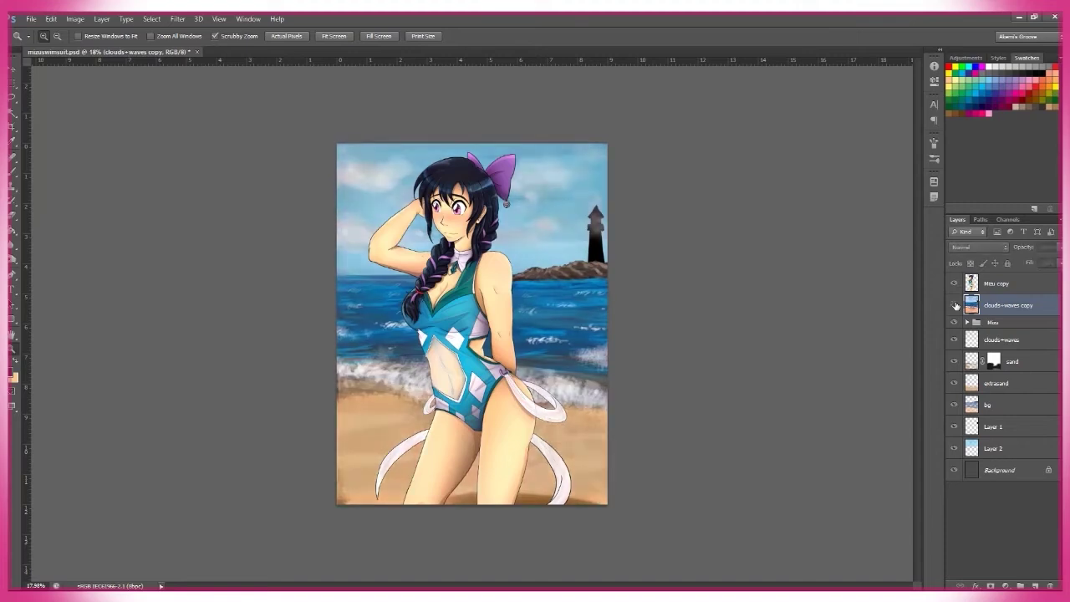
click(954, 306)
Step: Add a layer mask to clouds+waves copy and move it below the Mizu group
click(991, 585)
key(b)
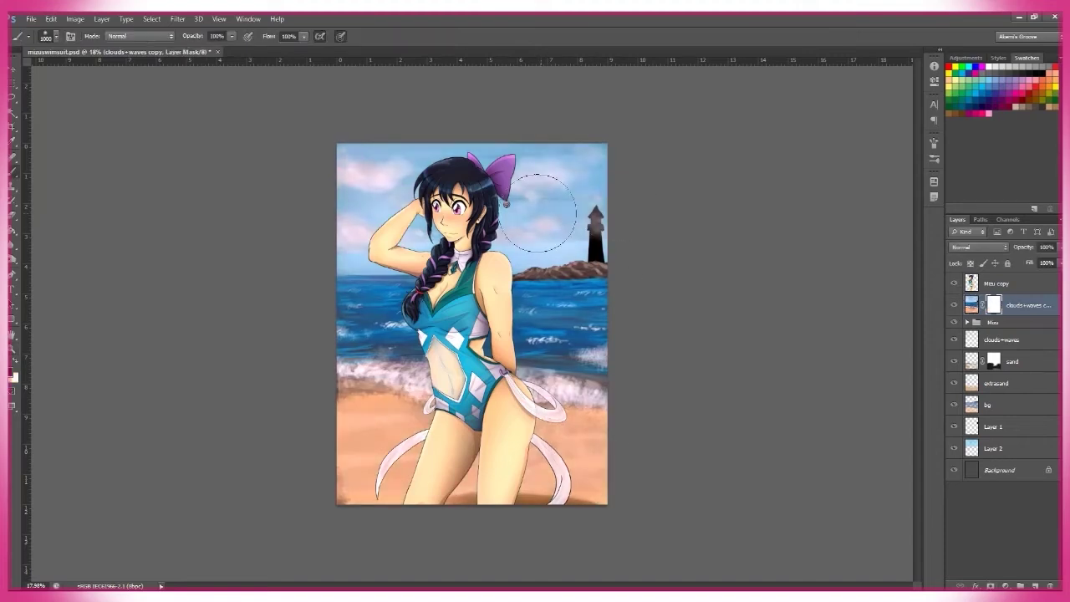
key(ctrl+bracketleft)
click(995, 283)
mouse_move(1055, 247)
mouse_down()
mouse_move(1043, 267)
mouse_move(1055, 268)
mouse_up()
Step: Try Hue blend mode on Mizu copy, revert to Normal, and fit the illustration to the window
click(977, 248)
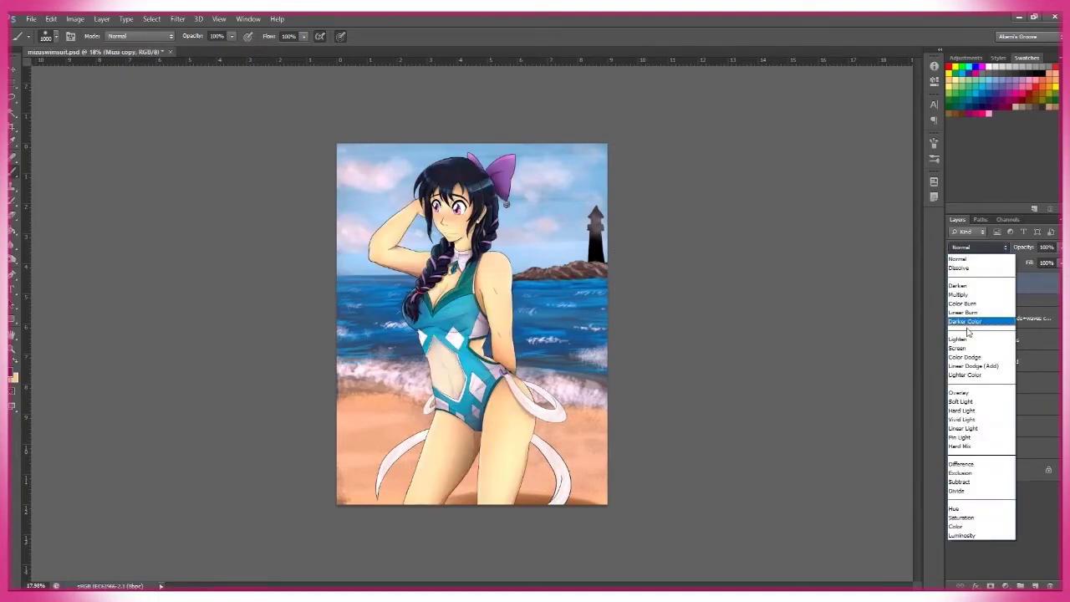
click(956, 508)
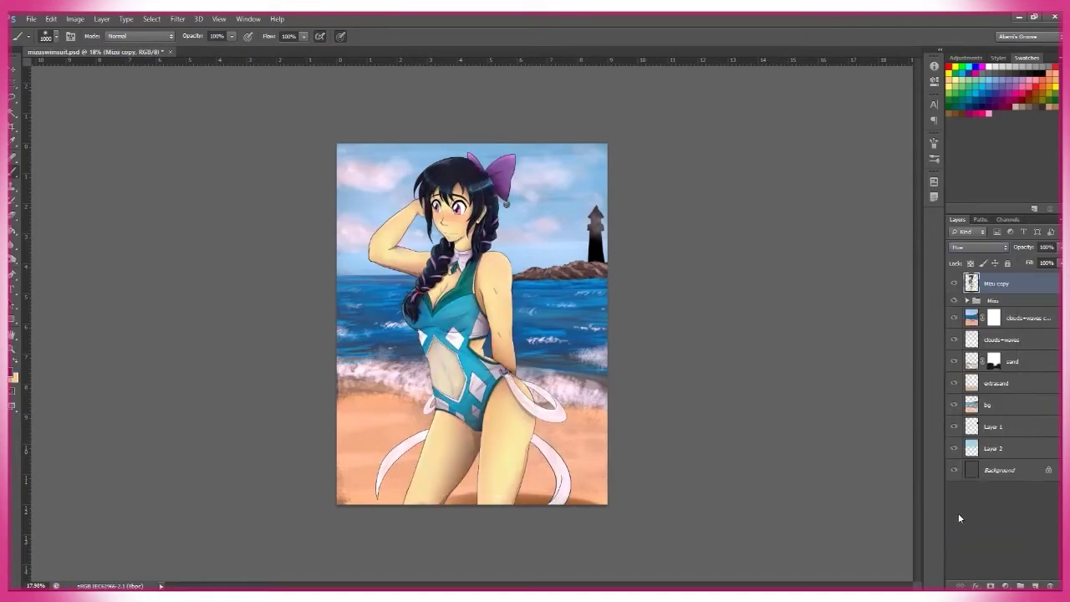
key(ctrl+z)
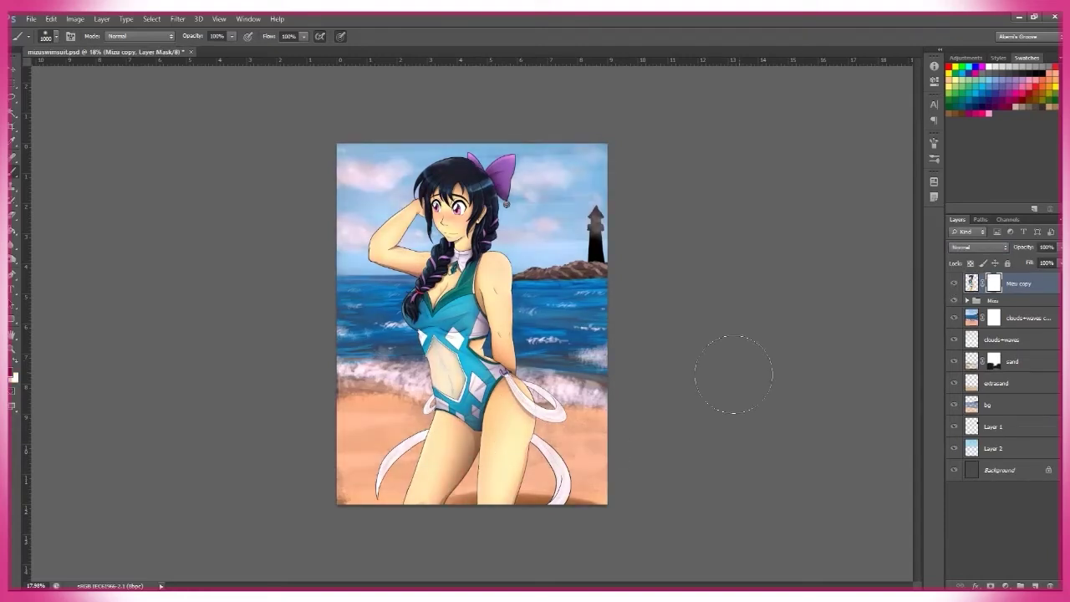
key(z)
click(335, 37)
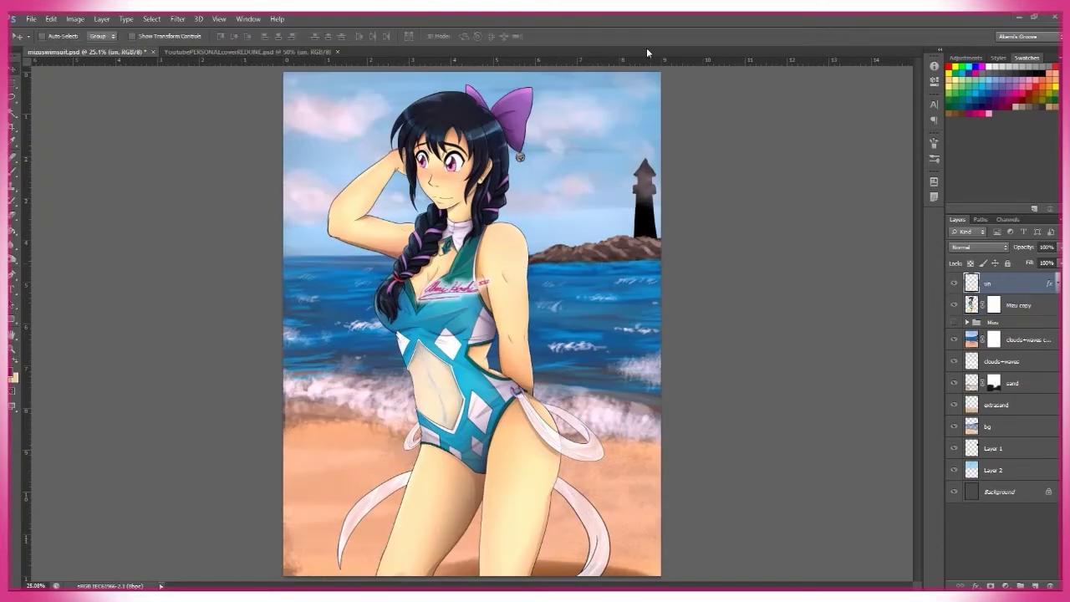
Step: Place the signature, duplicate it, set the copy to Overlay and move it beside her hip
mouse_move(489, 301)
mouse_down()
mouse_move(604, 465)
mouse_move(468, 309)
mouse_move(556, 220)
mouse_move(577, 251)
mouse_move(550, 380)
mouse_move(544, 320)
mouse_move(497, 304)
mouse_move(563, 385)
mouse_move(558, 373)
mouse_up()
key(ctrl+j)
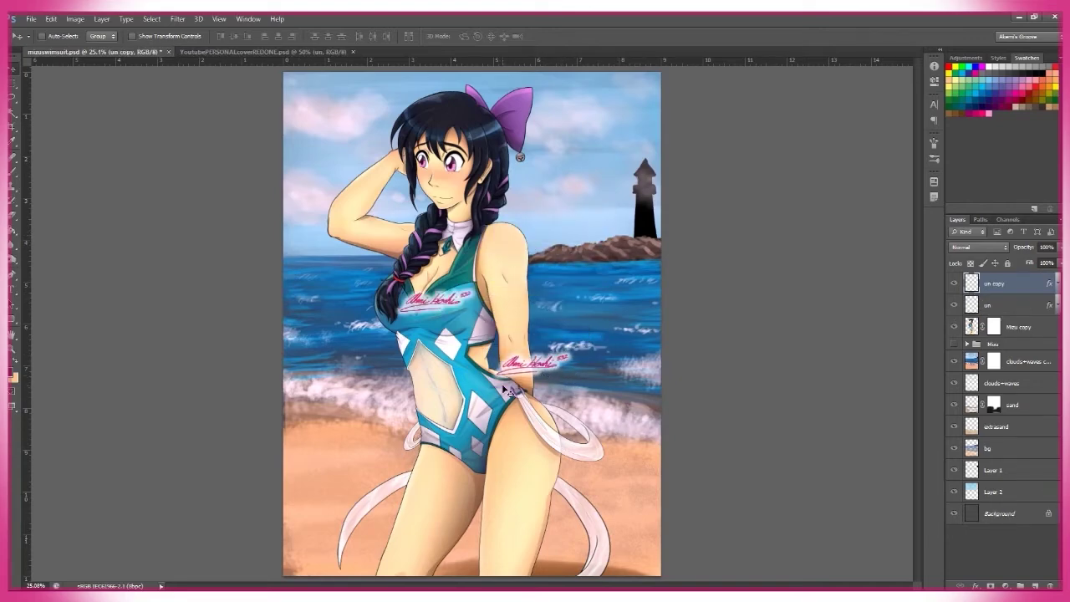
click(997, 57)
key(shift+alt+o)
mouse_move(419, 409)
mouse_down()
mouse_move(496, 483)
mouse_move(556, 509)
mouse_move(525, 495)
mouse_up()
key(ctrl+t)
key(Return)
key(ctrl+0)
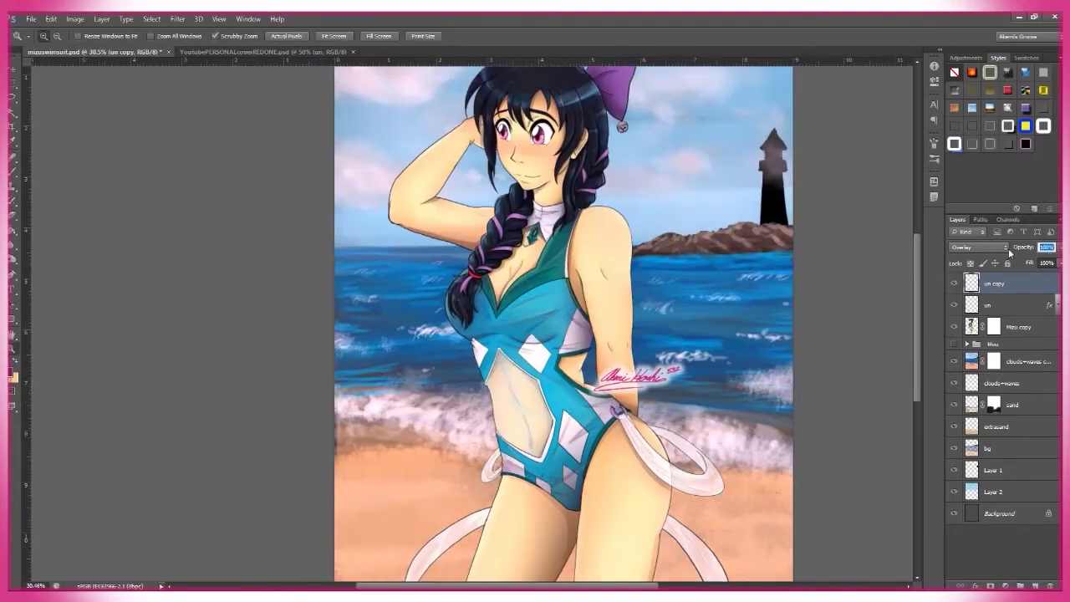
Step: Scale down the original signature and start rotating it to lie along her hip
key(alt+bracketleft)
key(ctrl+t)
mouse_move(548, 371)
mouse_down()
mouse_move(588, 386)
mouse_move(565, 382)
mouse_move(575, 493)
mouse_move(610, 501)
mouse_move(610, 416)
mouse_up()
key(Return)
key(v)
scroll(565, 382, down, 1)
key(ctrl+t)
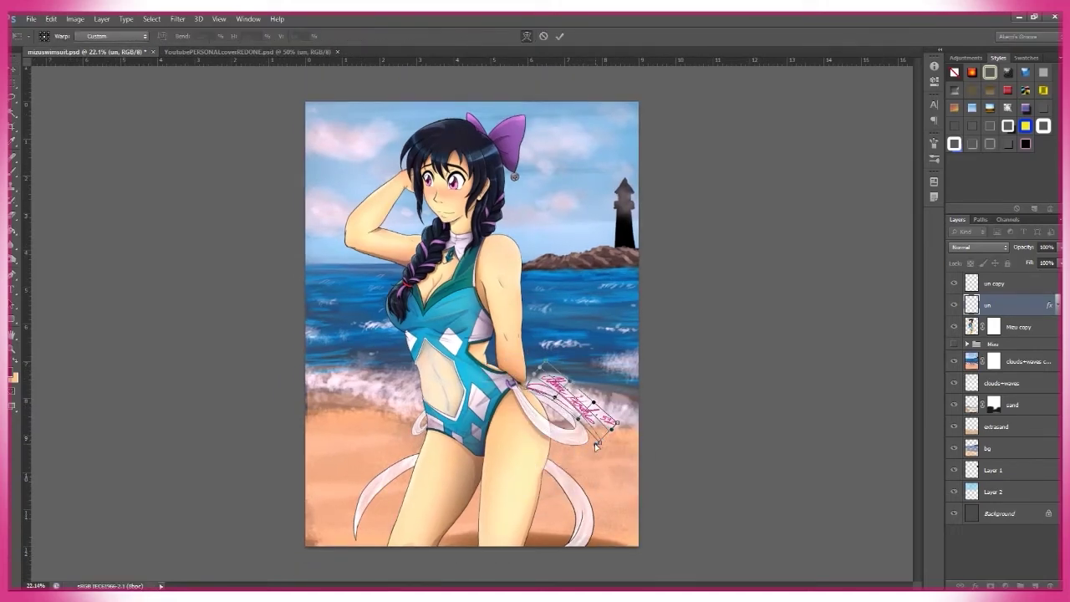